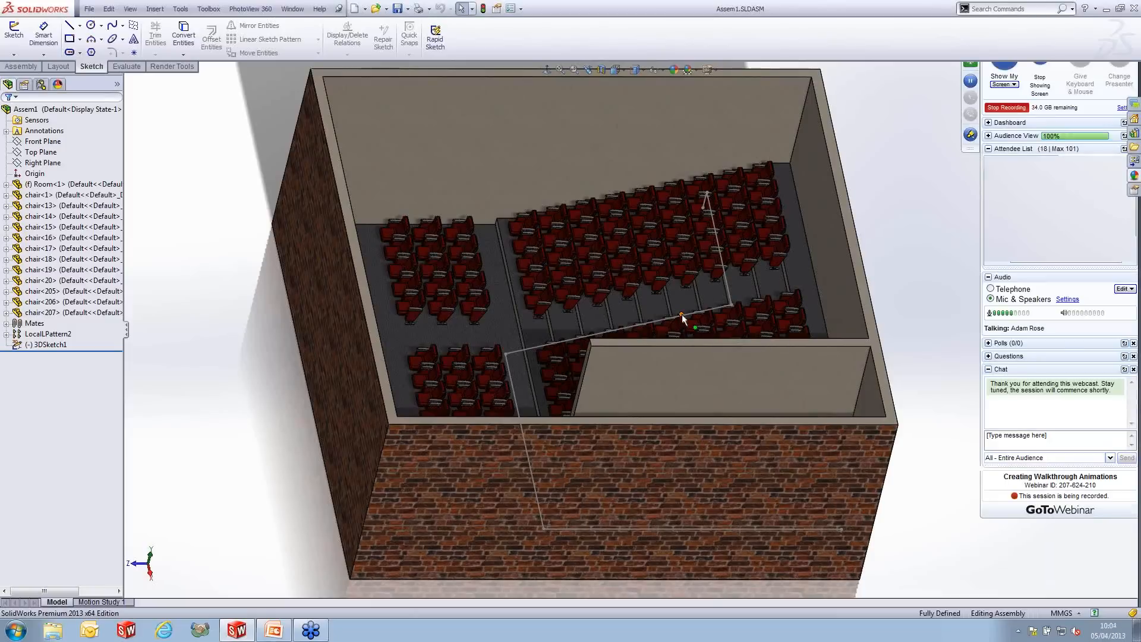
Orbit the auditorium and highlight the 3DSketch1 path running between the seating blocks
{"action": "middle_click_drag", "start_coordinate": [585, 410], "coordinate": [586, 419]}
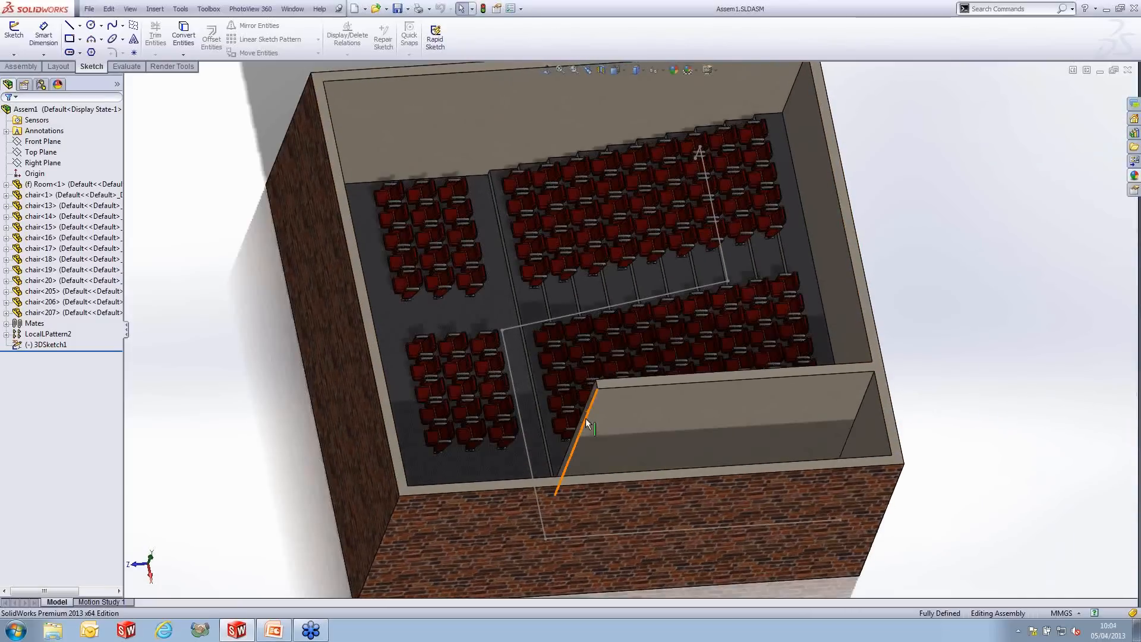
{"action": "left_click", "coordinate": [52, 345]}
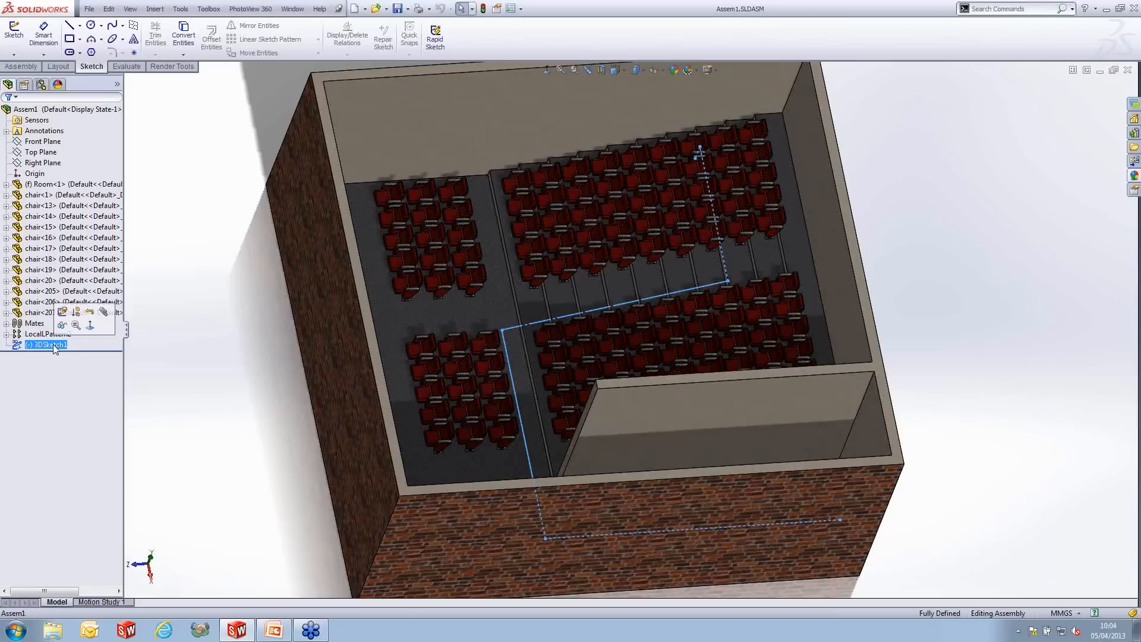
{"action": "left_click", "coordinate": [182, 354]}
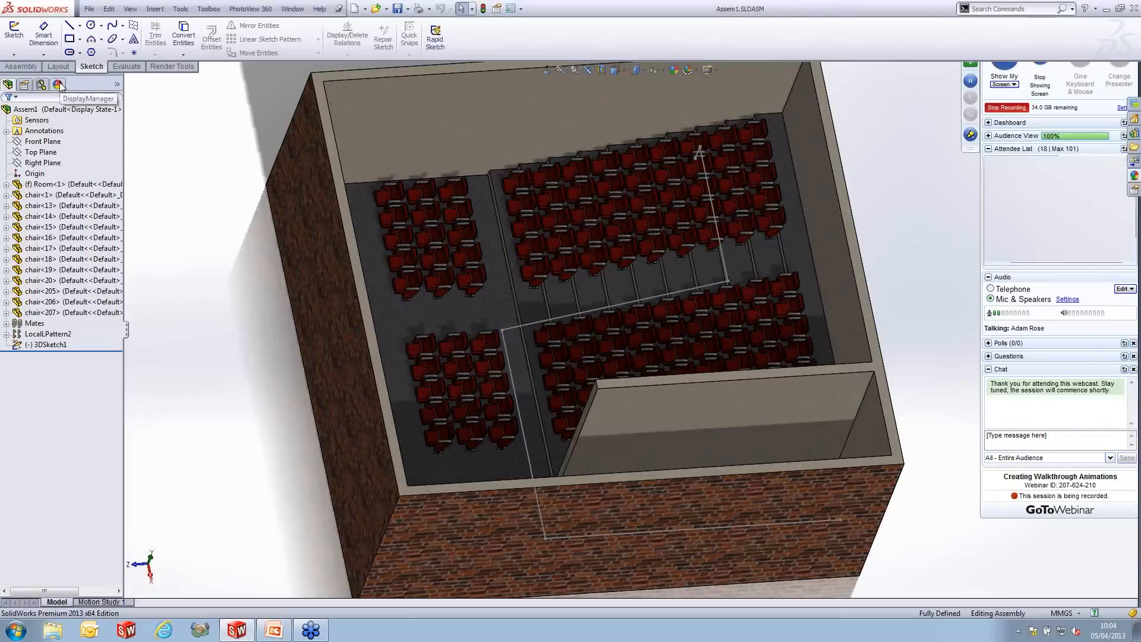
Add a new walk-through to the assembly's scene, lights and cameras
{"action": "left_click", "coordinate": [58, 84]}
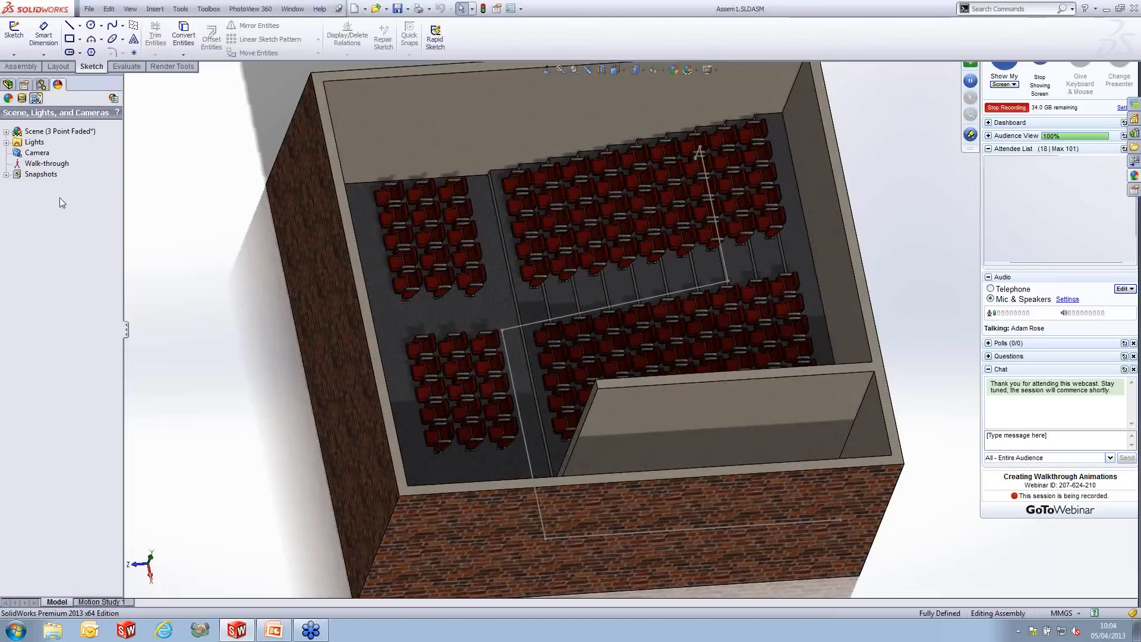
{"action": "right_click", "coordinate": [48, 165]}
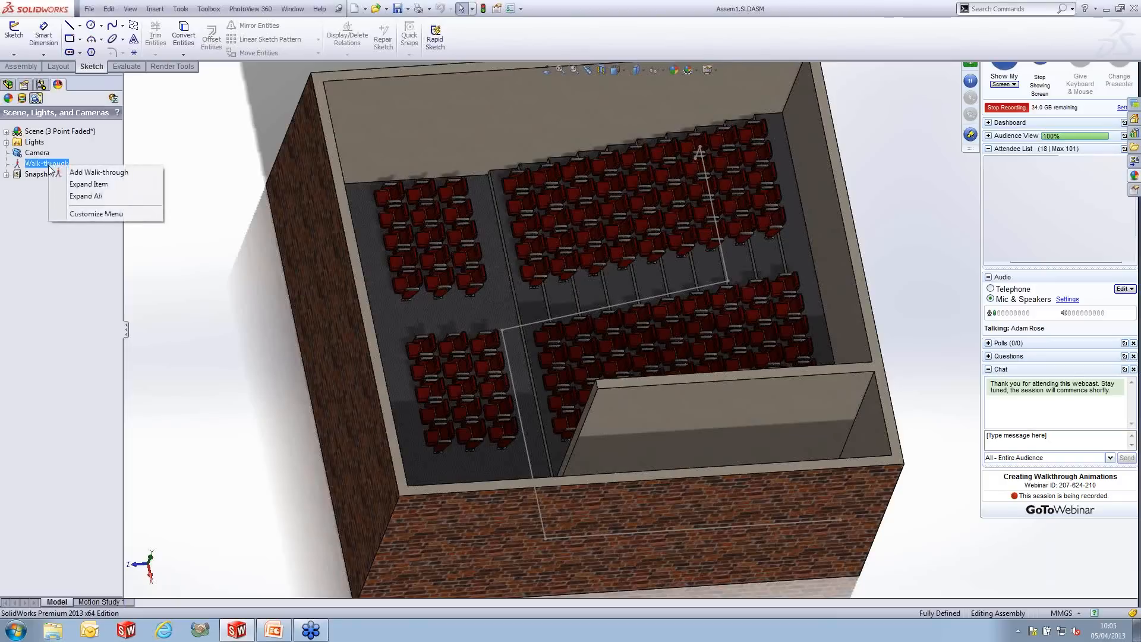
{"action": "left_click", "coordinate": [73, 172]}
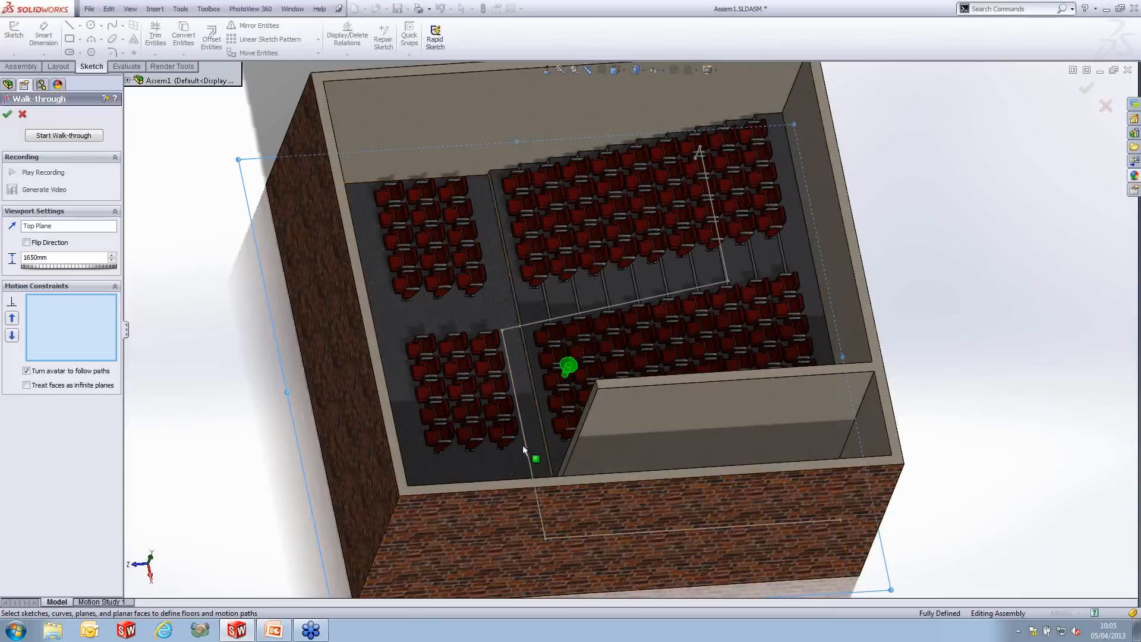
Clear the single sketch line from the walk-through's motion constraints and use the whole 3DSketch1 path instead
{"action": "left_click", "coordinate": [699, 529]}
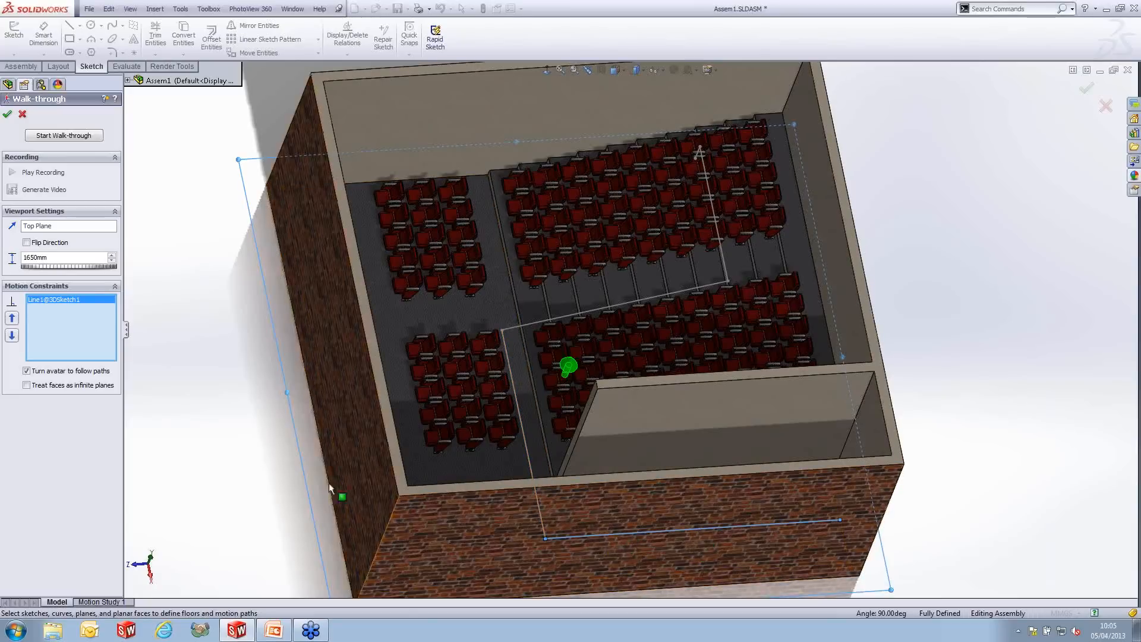
{"action": "right_click", "coordinate": [70, 315]}
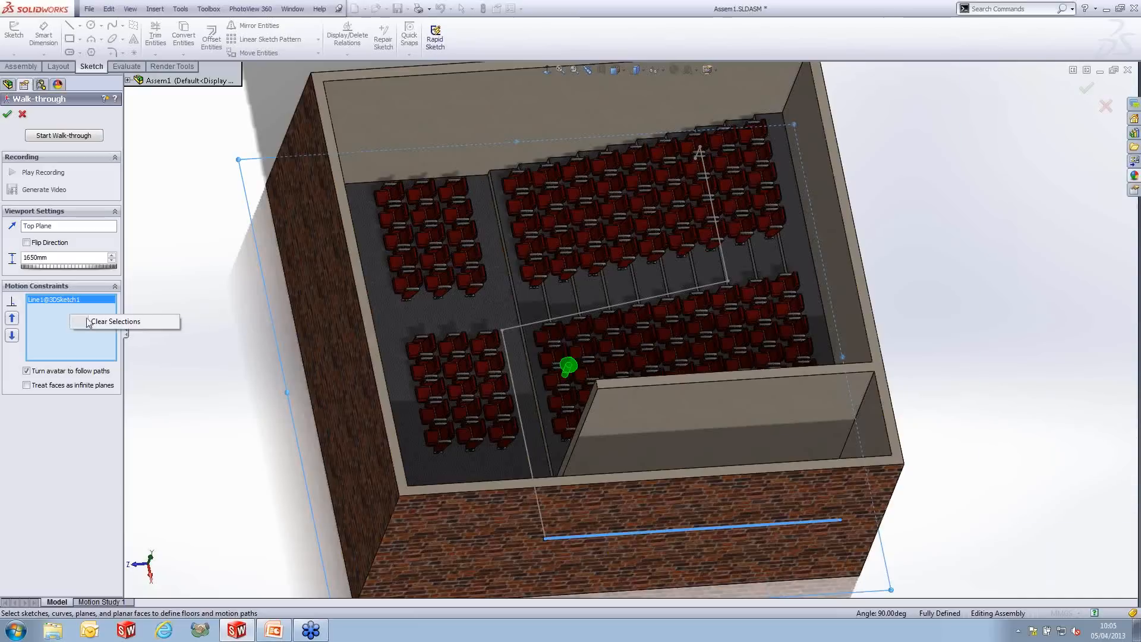
{"action": "left_click", "coordinate": [128, 80]}
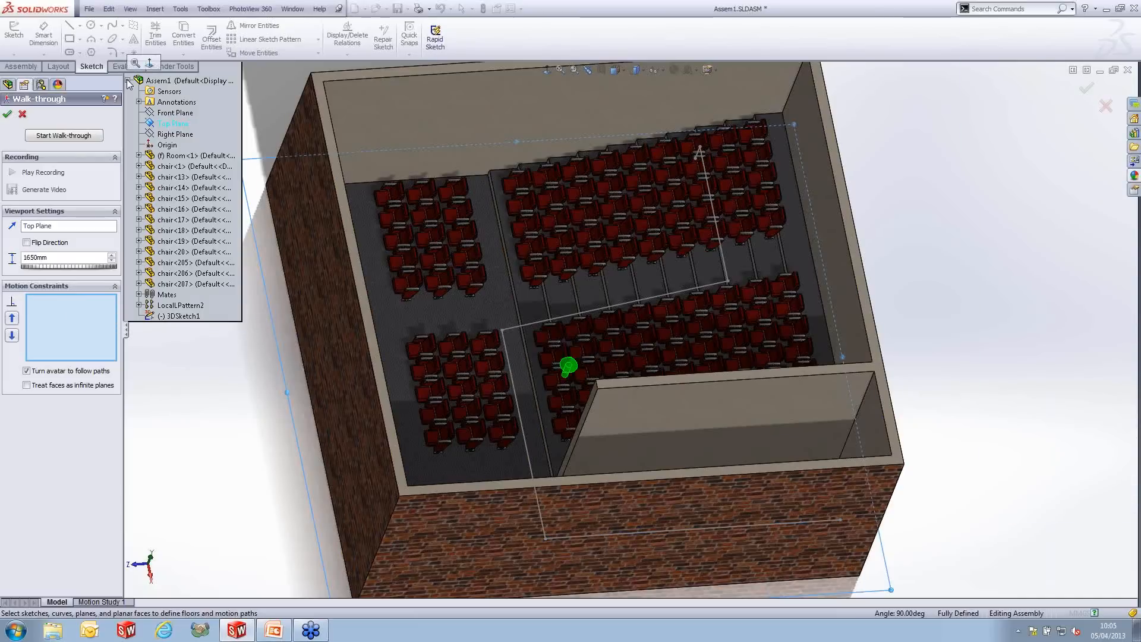
{"action": "left_click", "coordinate": [176, 316]}
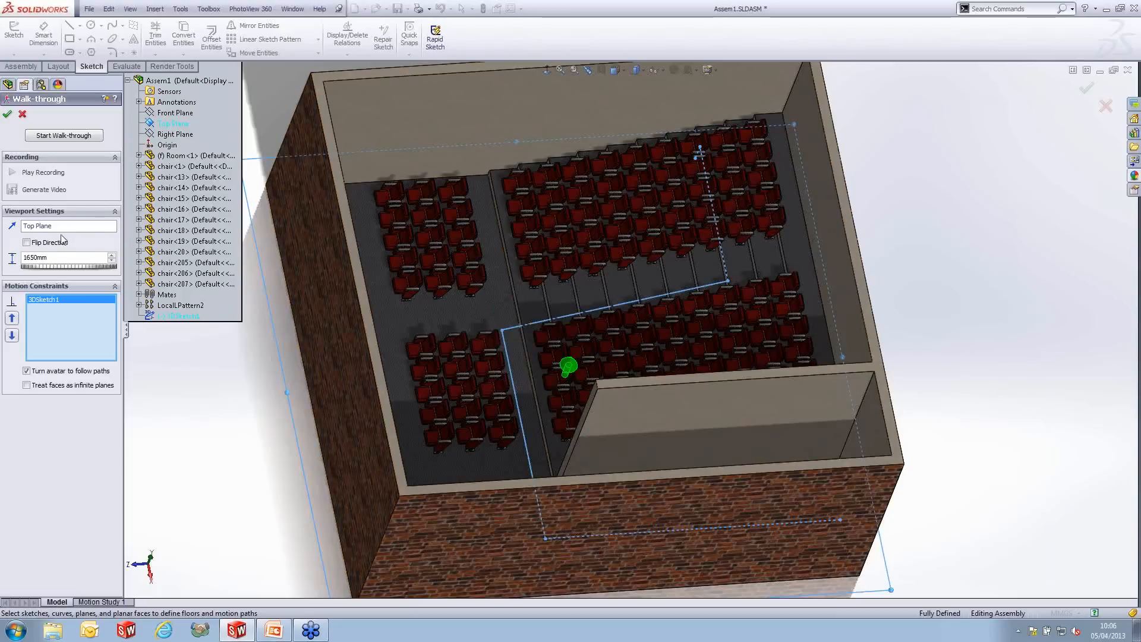
Start the walk-through capture mode and show its map view
{"action": "left_click", "coordinate": [55, 136]}
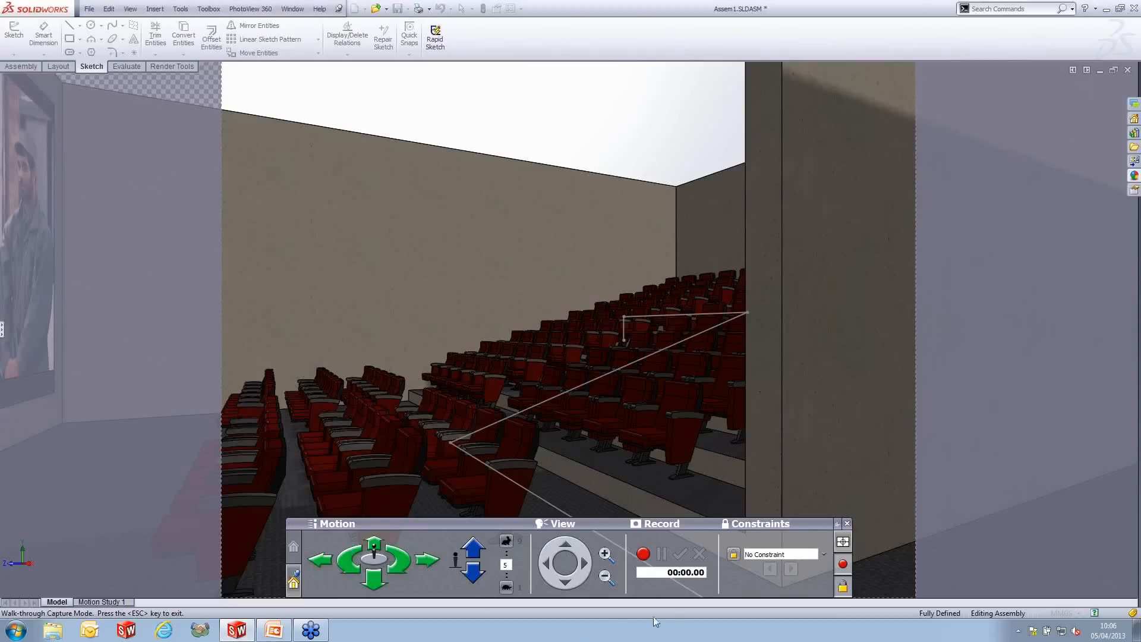
{"action": "left_click", "coordinate": [843, 541]}
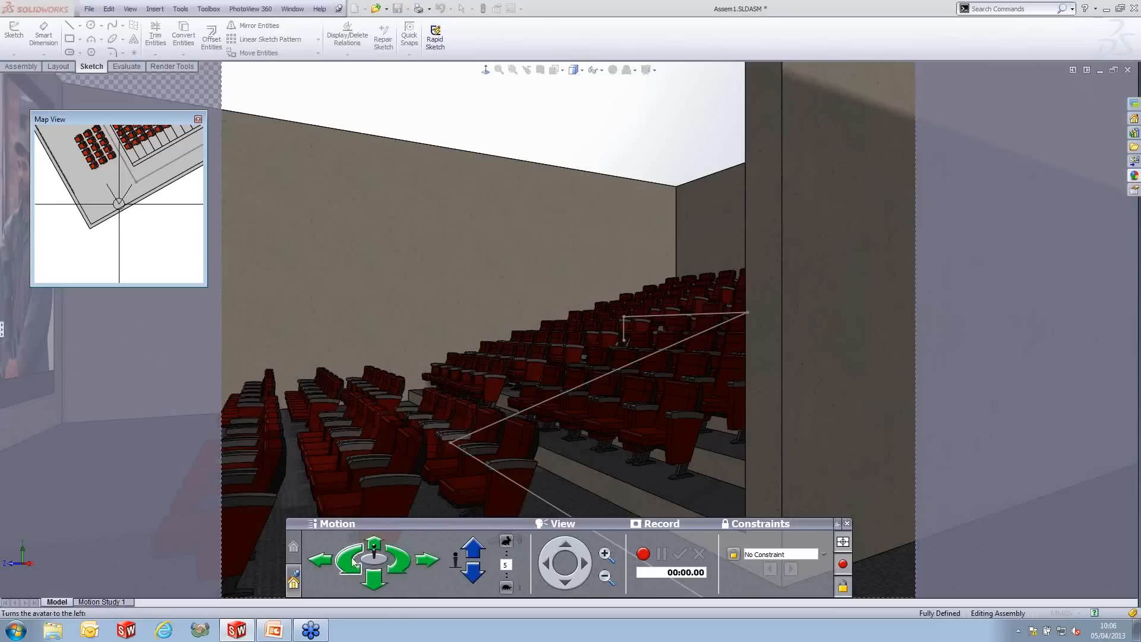
Constrain the avatar's motion to 3DSketch1 in the walk-through controls
{"action": "left_click", "coordinate": [825, 554]}
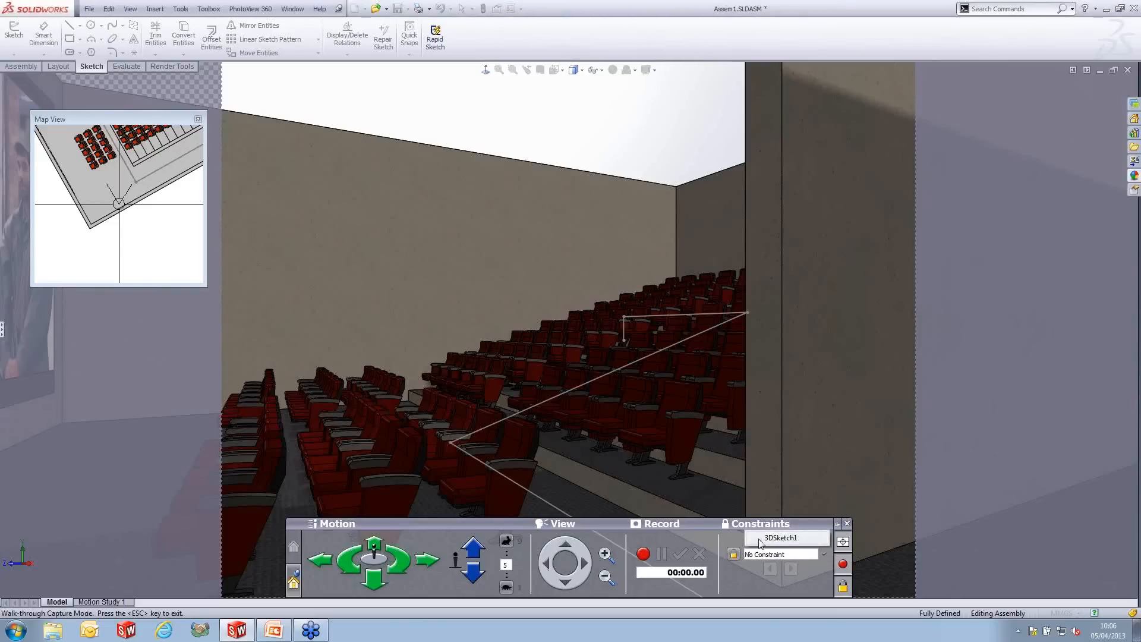
{"action": "left_click", "coordinate": [843, 588]}
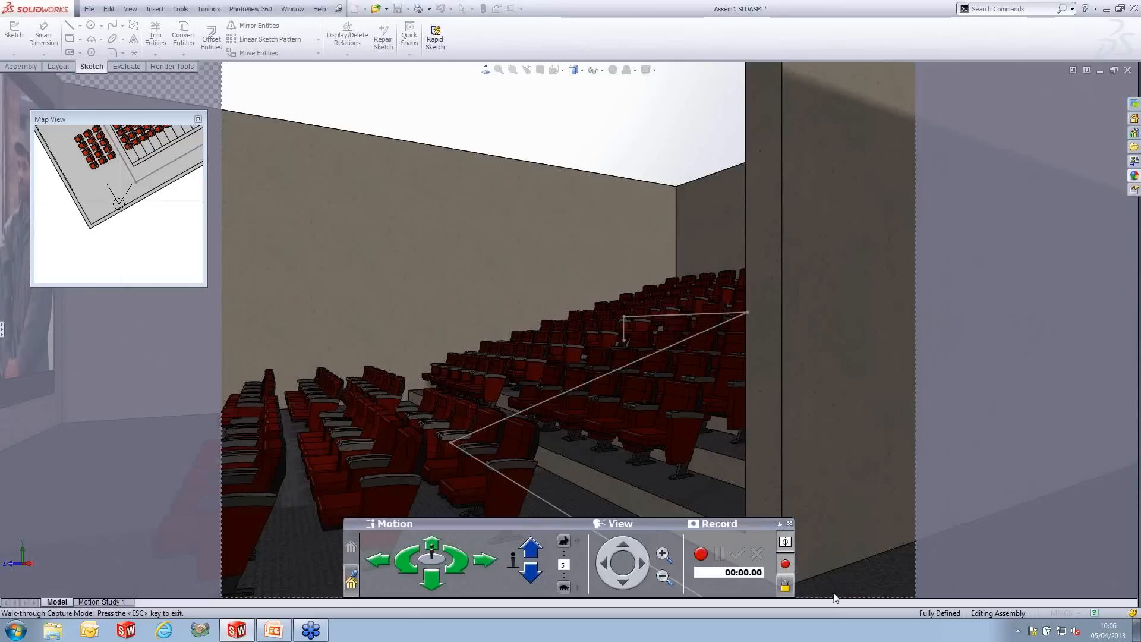
{"action": "left_click", "coordinate": [785, 589]}
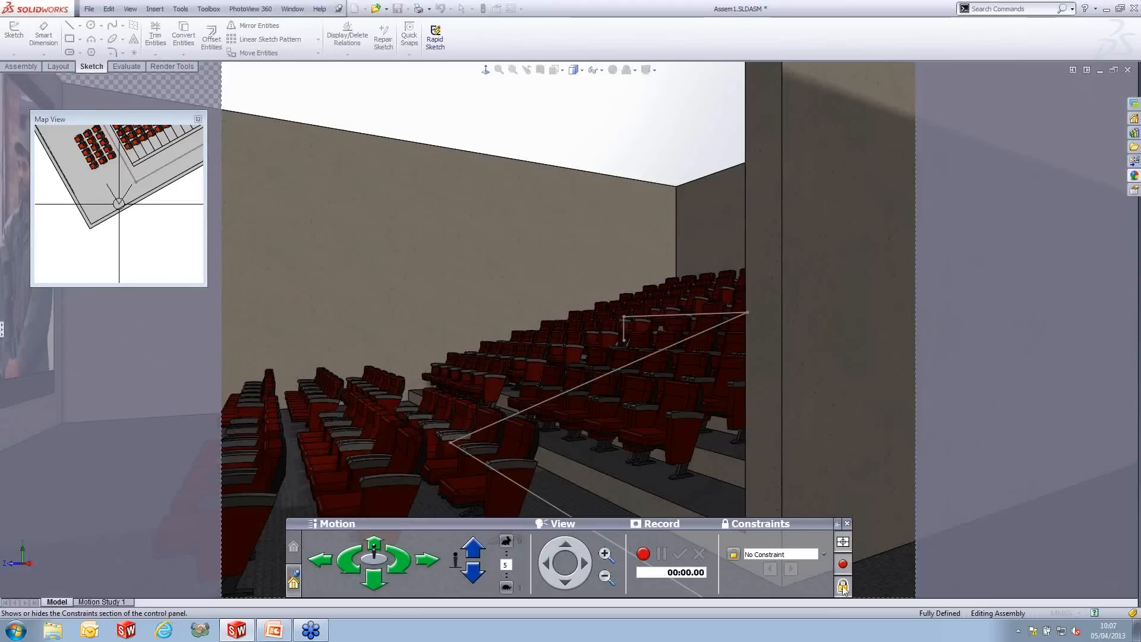
{"action": "left_click", "coordinate": [822, 553]}
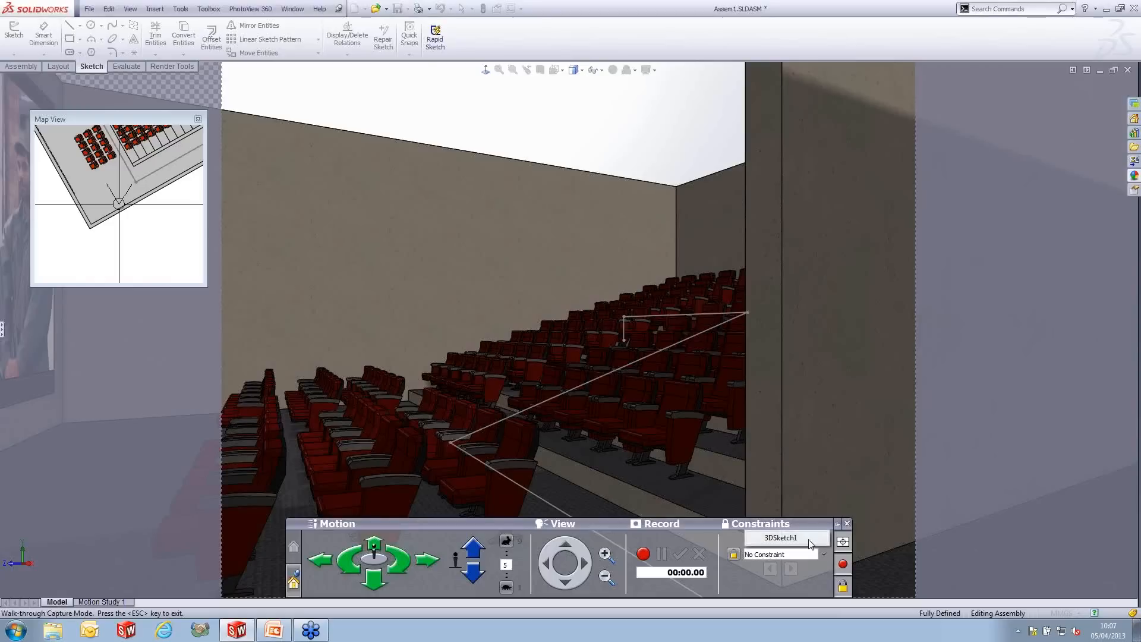
{"action": "left_click", "coordinate": [807, 540]}
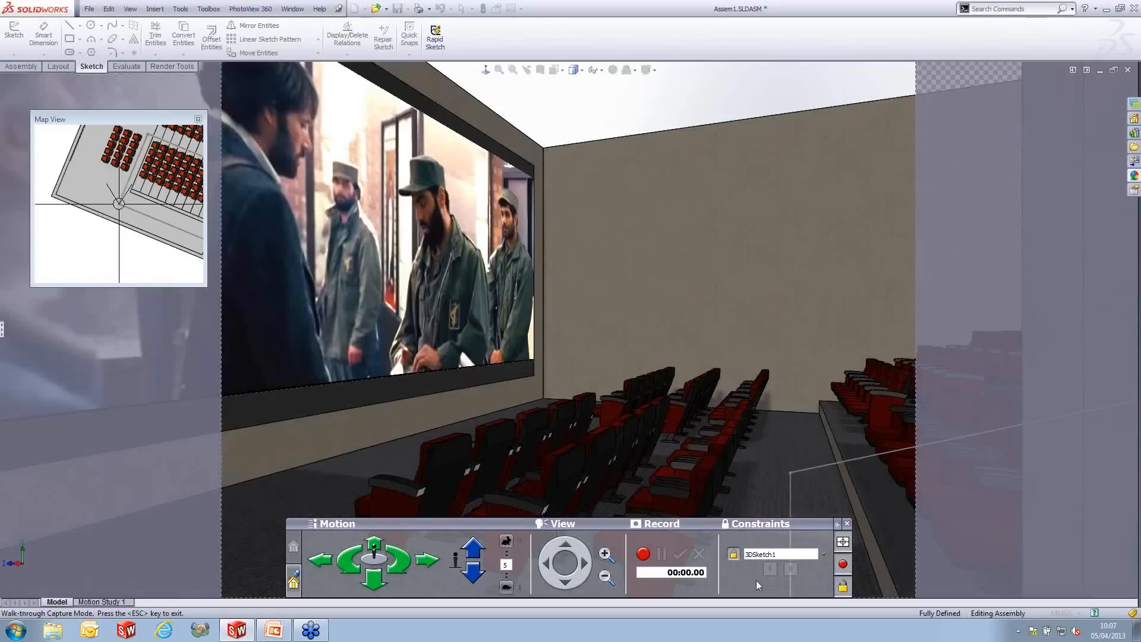
Move the avatar back along the constrained path to its start at the far end of the entrance corridor
{"action": "key", "text": "Up"}
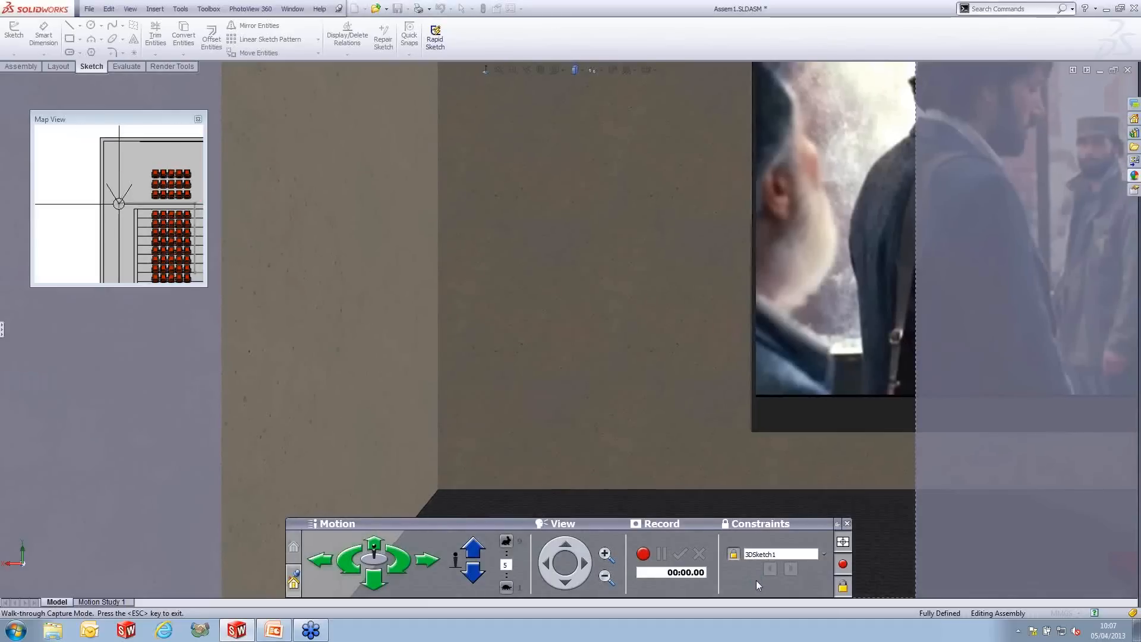
{"action": "key", "text": "Down"}
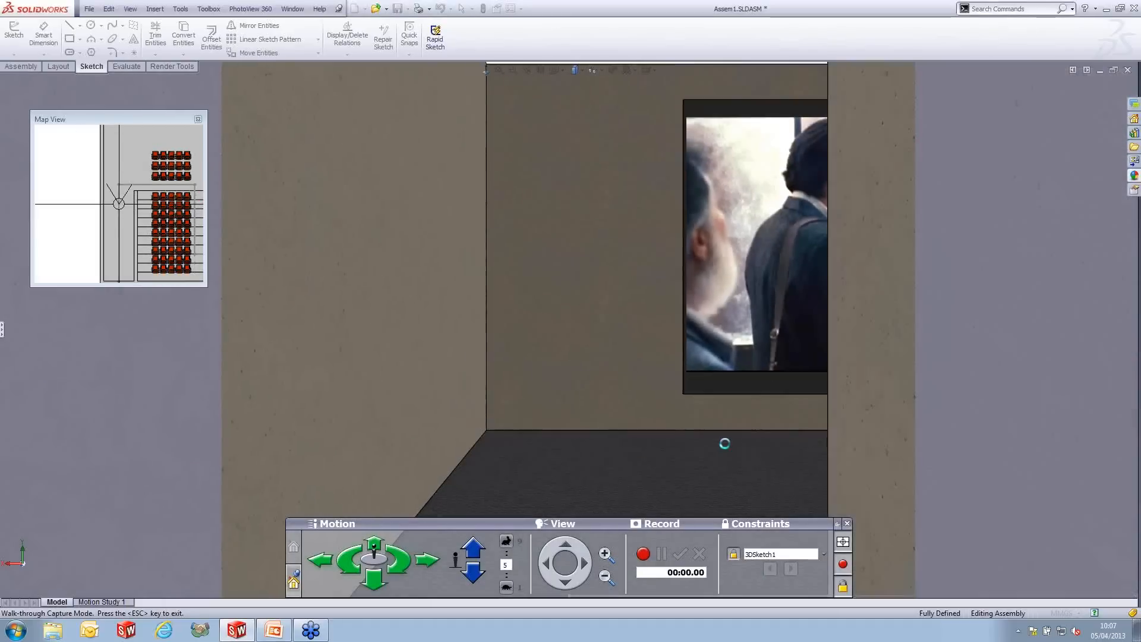
{"action": "key", "text": "Down"}
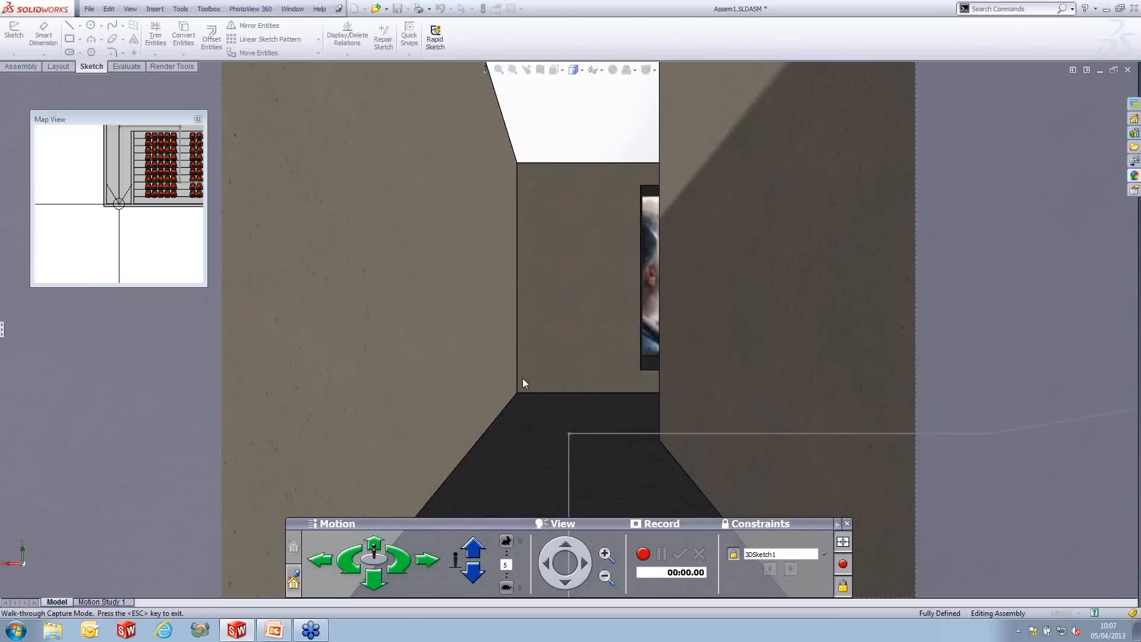
{"action": "mouse_move", "coordinate": [486, 377]}
{"action": "middle_mouse_down"}
{"action": "mouse_move", "coordinate": [533, 386]}
{"action": "mouse_move", "coordinate": [472, 368]}
{"action": "mouse_move", "coordinate": [502, 375]}
{"action": "mouse_move", "coordinate": [484, 372]}
{"action": "mouse_move", "coordinate": [492, 378]}
{"action": "middle_mouse_up"}
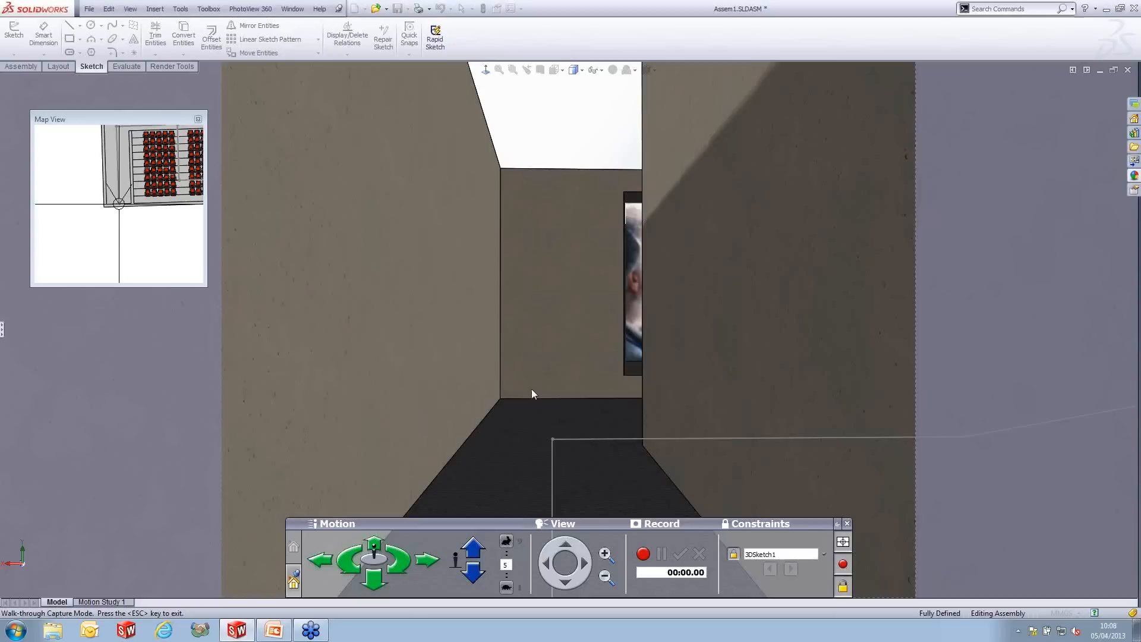
Set the view at the corridor's start as the home position, move the avatar forward, and return it home
{"action": "left_click", "coordinate": [296, 582]}
{"action": "left_click", "coordinate": [373, 542]}
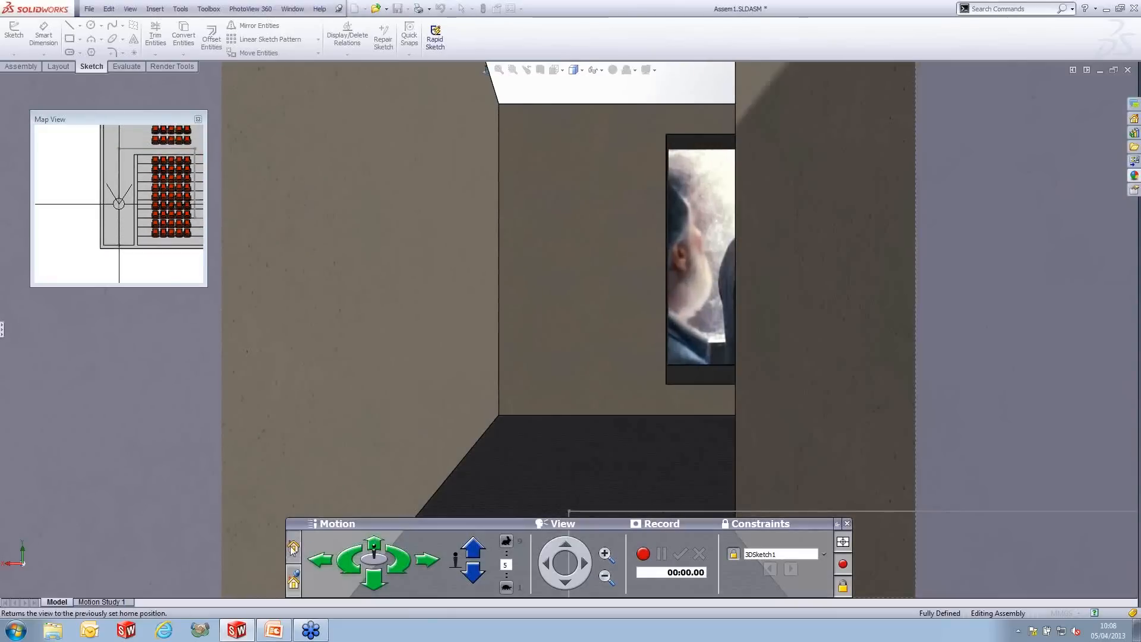
{"action": "left_click", "coordinate": [293, 547]}
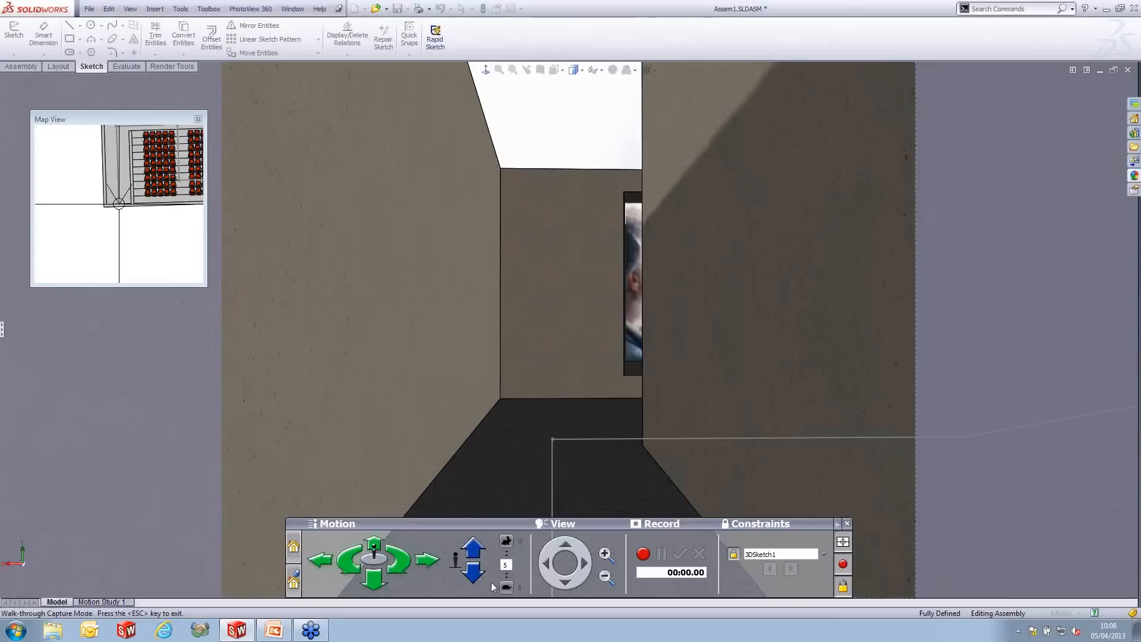
Walk the avatar forward along the path through the corridor and around the corner to the front seating
{"action": "left_click", "coordinate": [376, 543]}
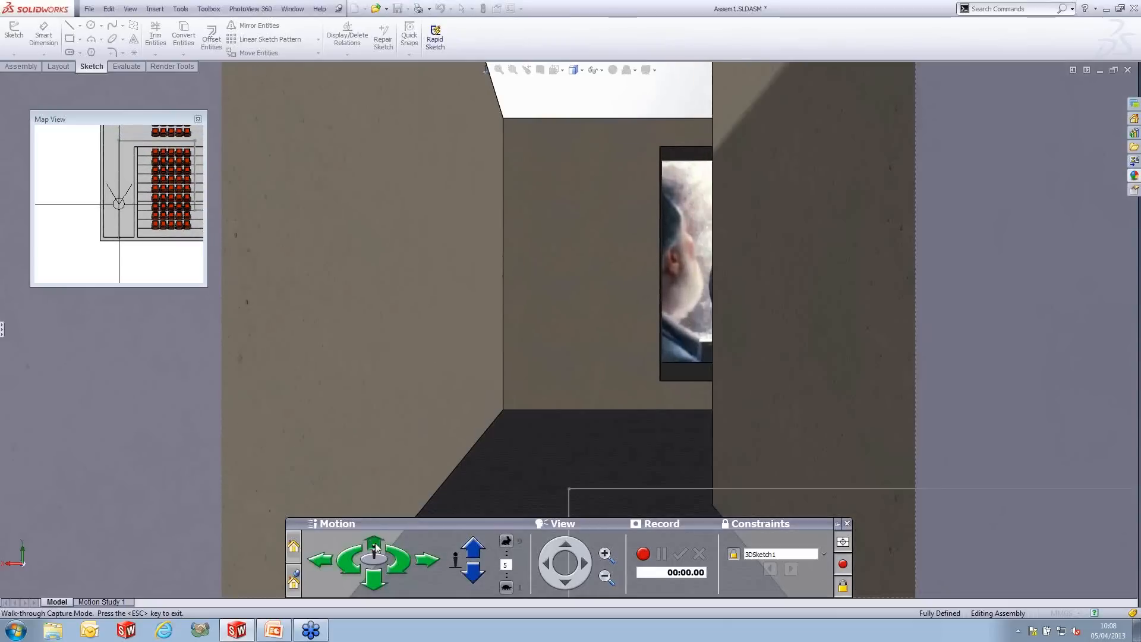
{"action": "left_click", "coordinate": [375, 547]}
{"action": "left_click", "coordinate": [375, 544]}
{"action": "left_click", "coordinate": [375, 543]}
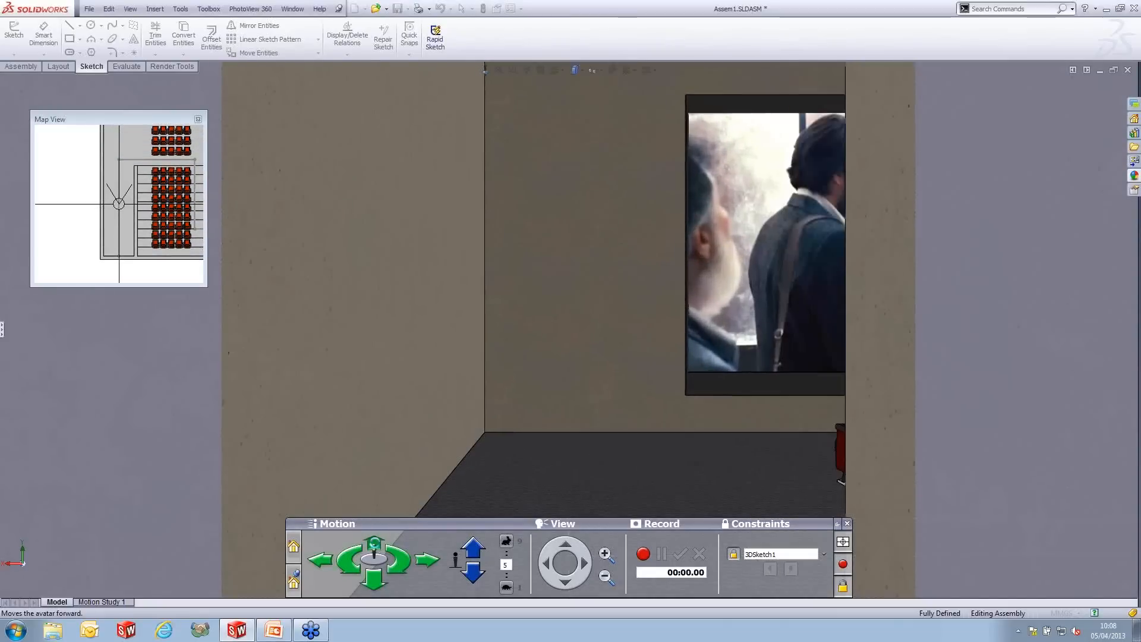
{"action": "left_click", "coordinate": [375, 544]}
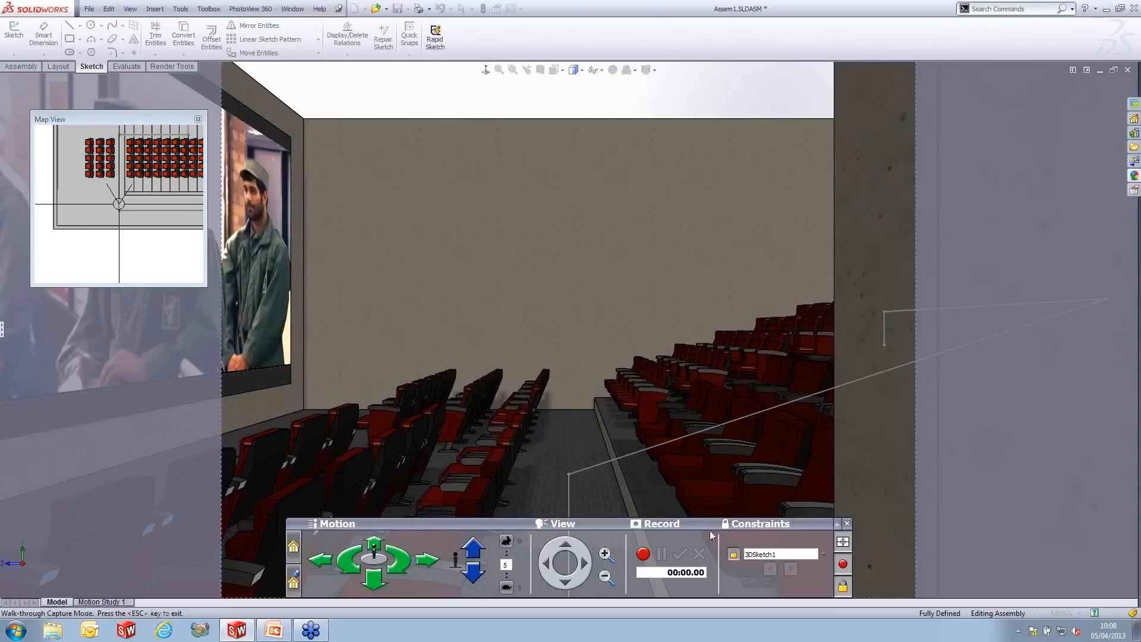
{"action": "left_click", "coordinate": [842, 544]}
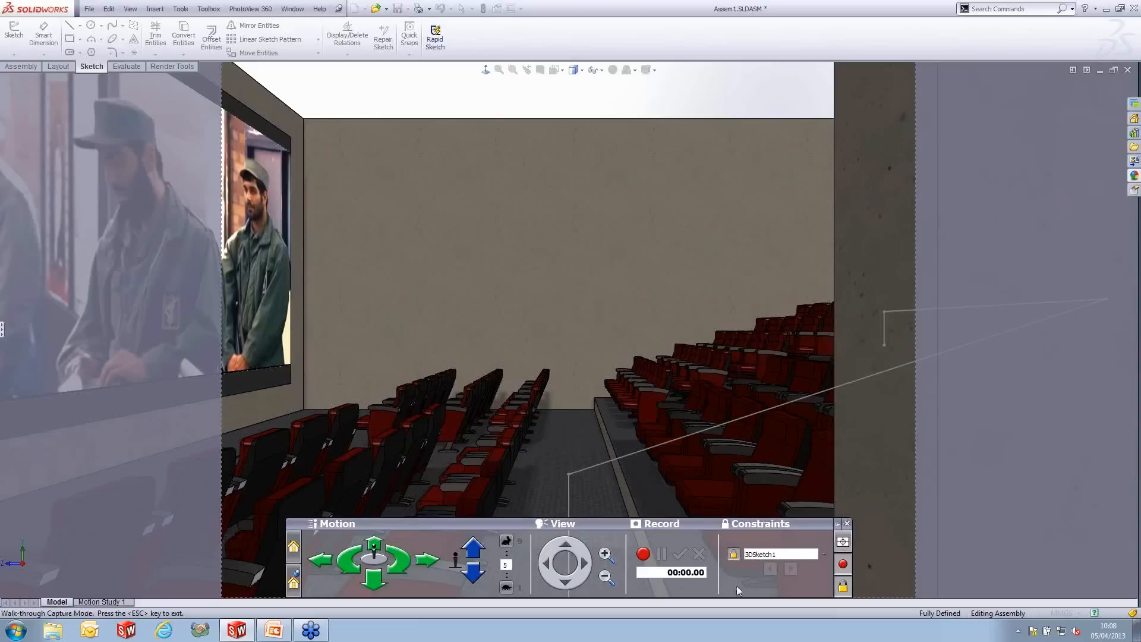
{"action": "left_click", "coordinate": [375, 547]}
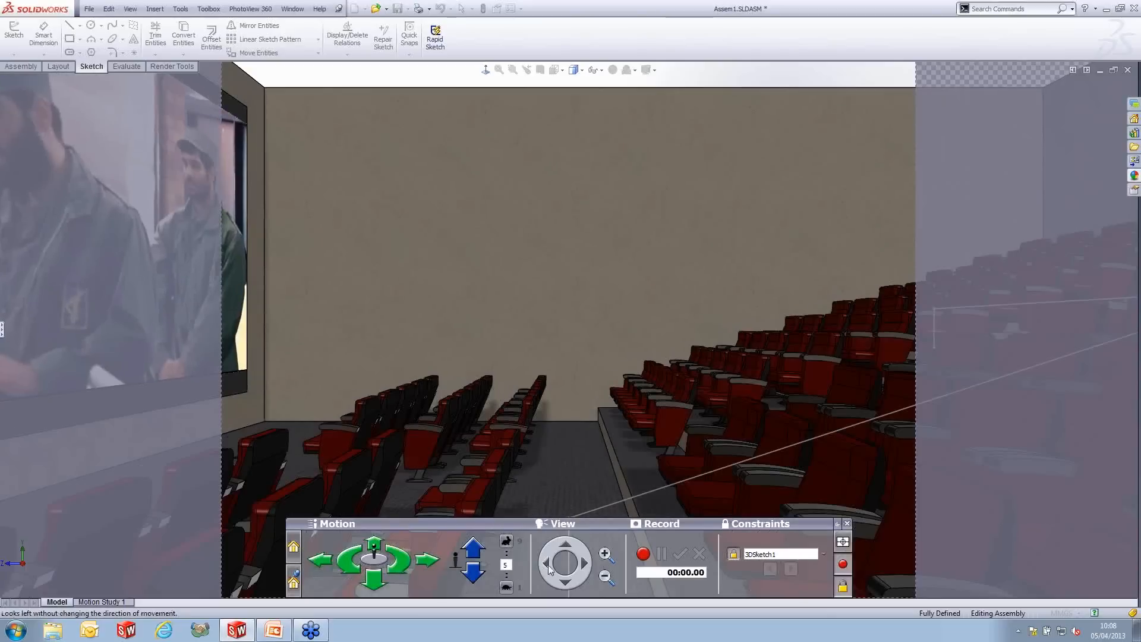
Look left at the cinema screen and right at the tiered seats, and reset the view to the direction of movement
{"action": "left_click", "coordinate": [546, 564]}
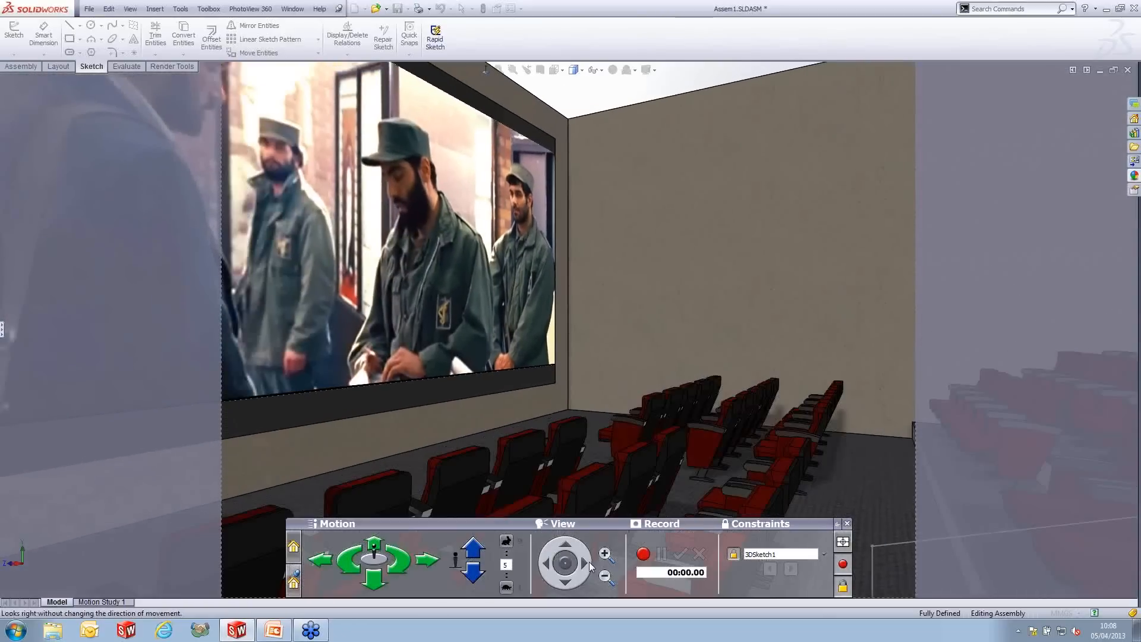
{"action": "left_click", "coordinate": [588, 562]}
{"action": "left_click", "coordinate": [589, 562]}
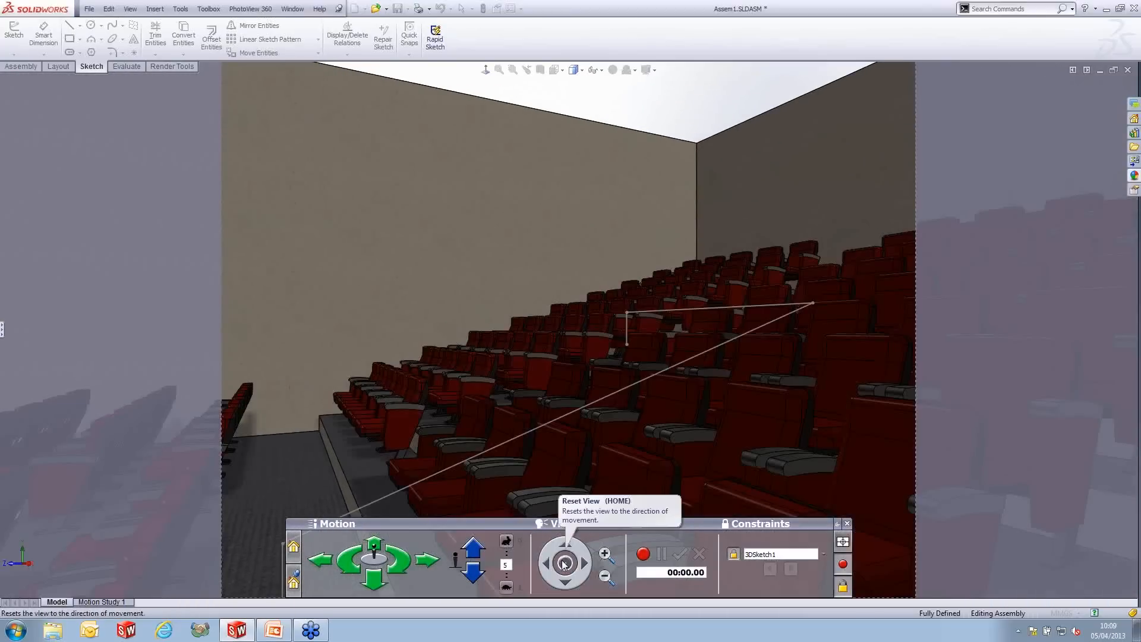
{"action": "left_click", "coordinate": [564, 563]}
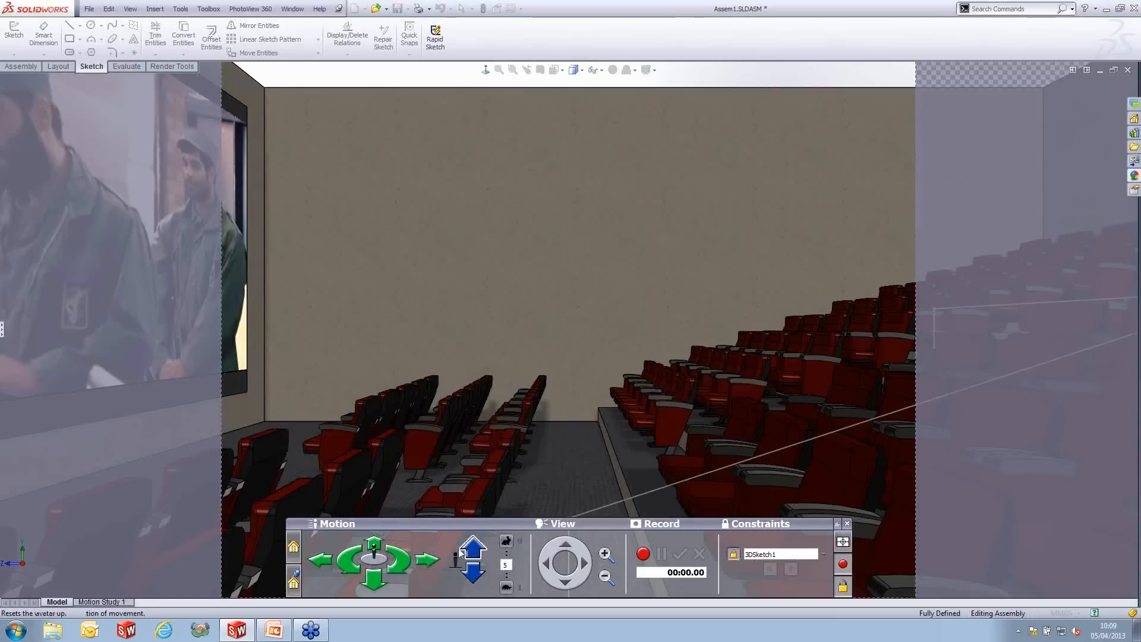
Move the avatar forward along the path, up the central stepped aisle and into the upper row of seats
{"action": "left_click", "coordinate": [369, 546]}
{"action": "left_click", "coordinate": [369, 545]}
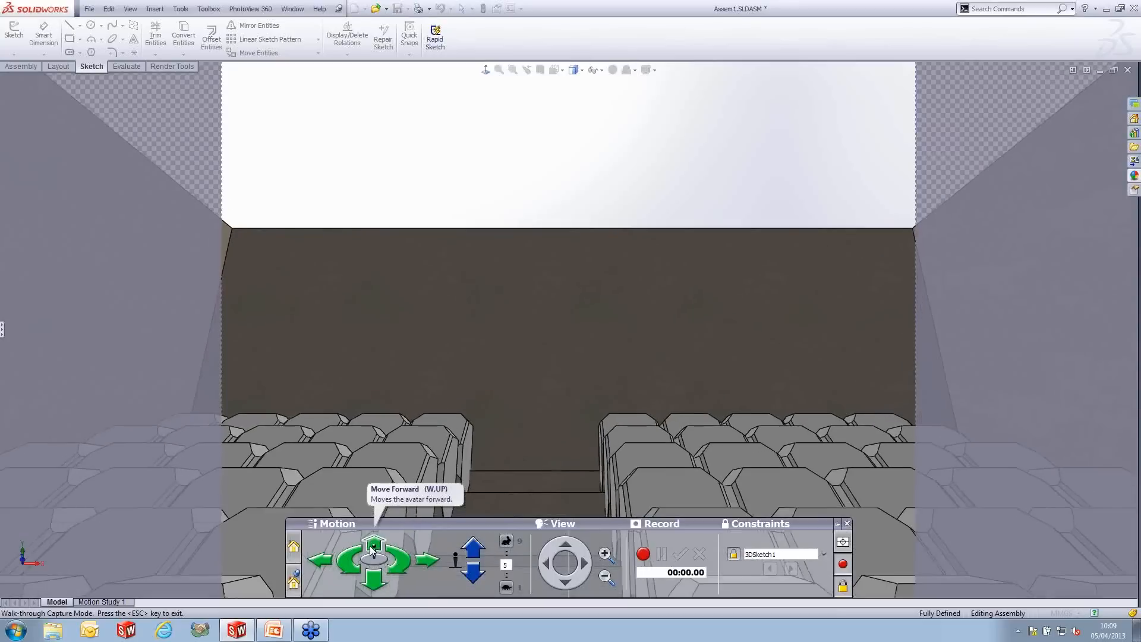
{"action": "left_click", "coordinate": [369, 545]}
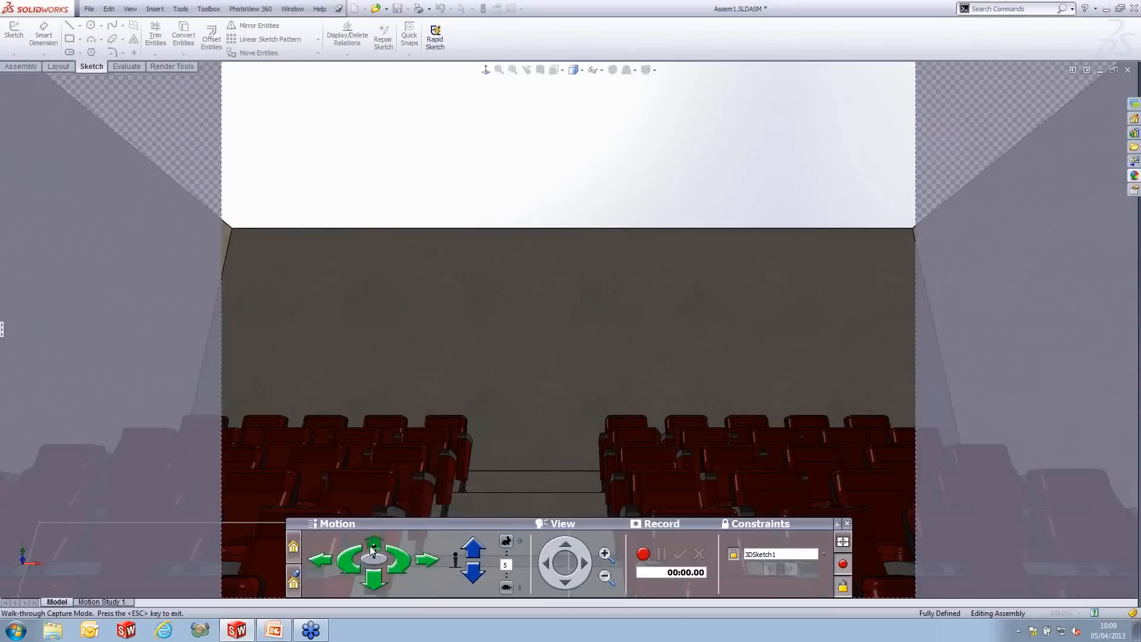
{"action": "left_click", "coordinate": [370, 545]}
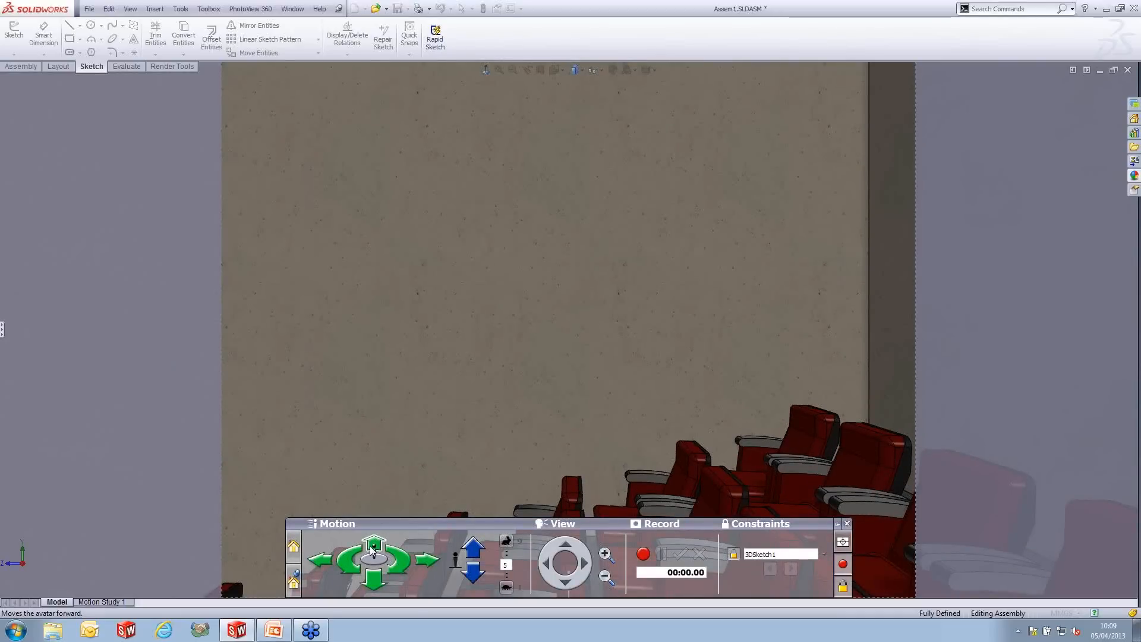
{"action": "left_click", "coordinate": [370, 546]}
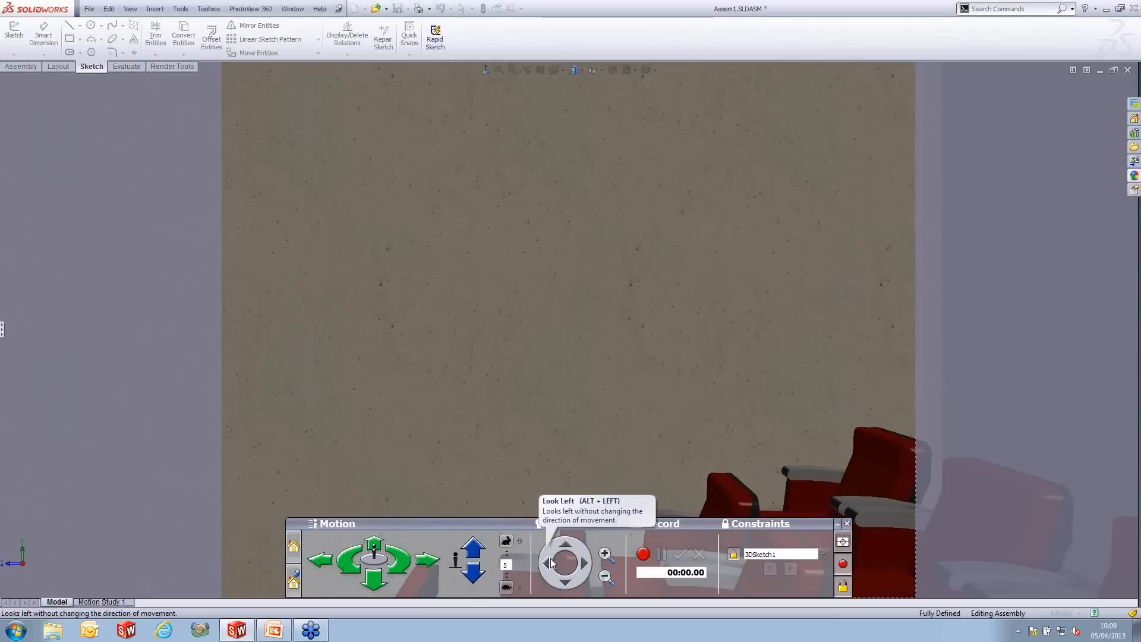
Look left at the cinema screen, move the avatar on to the path's end, and cancel the walk-through
{"action": "left_click_drag", "start_coordinate": [547, 565], "coordinate": [547, 565]}
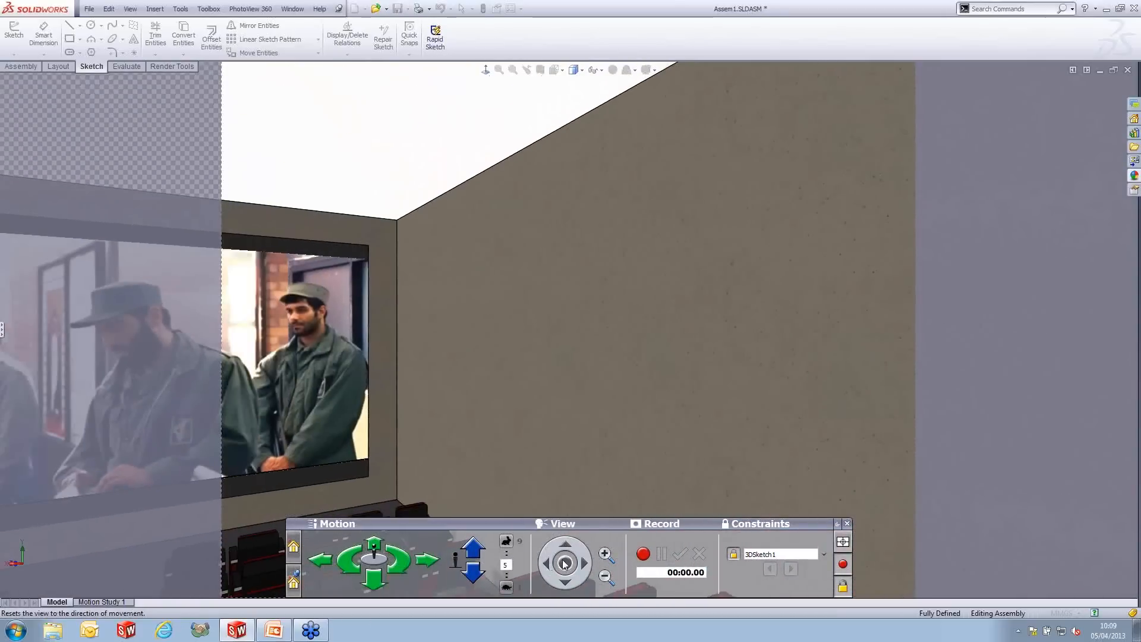
{"action": "left_click", "coordinate": [564, 563]}
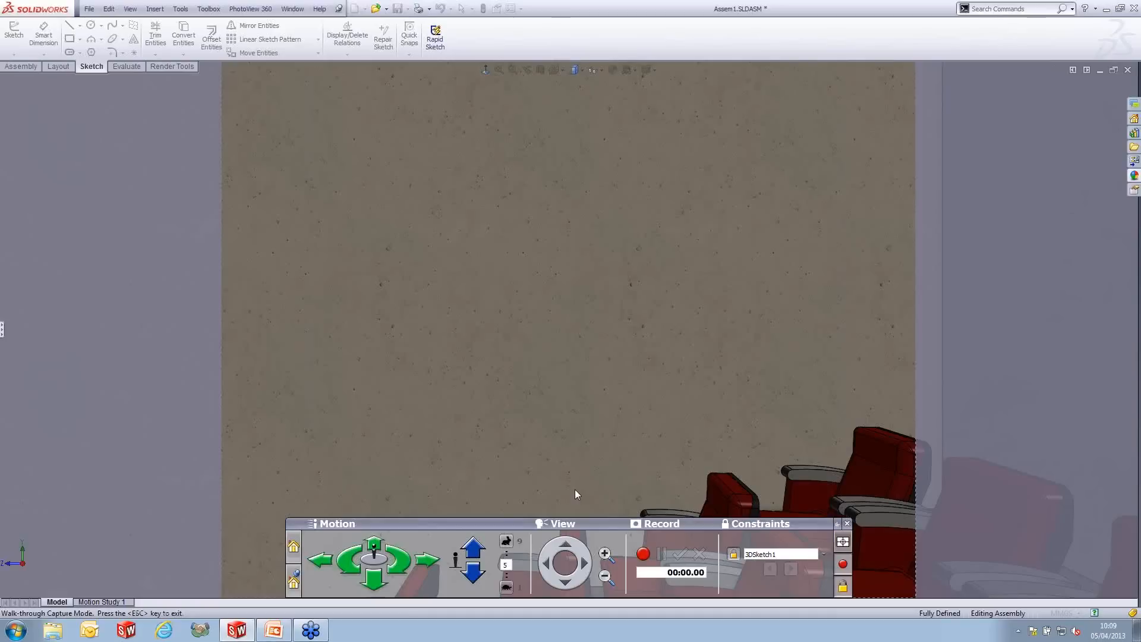
{"action": "left_click", "coordinate": [380, 540]}
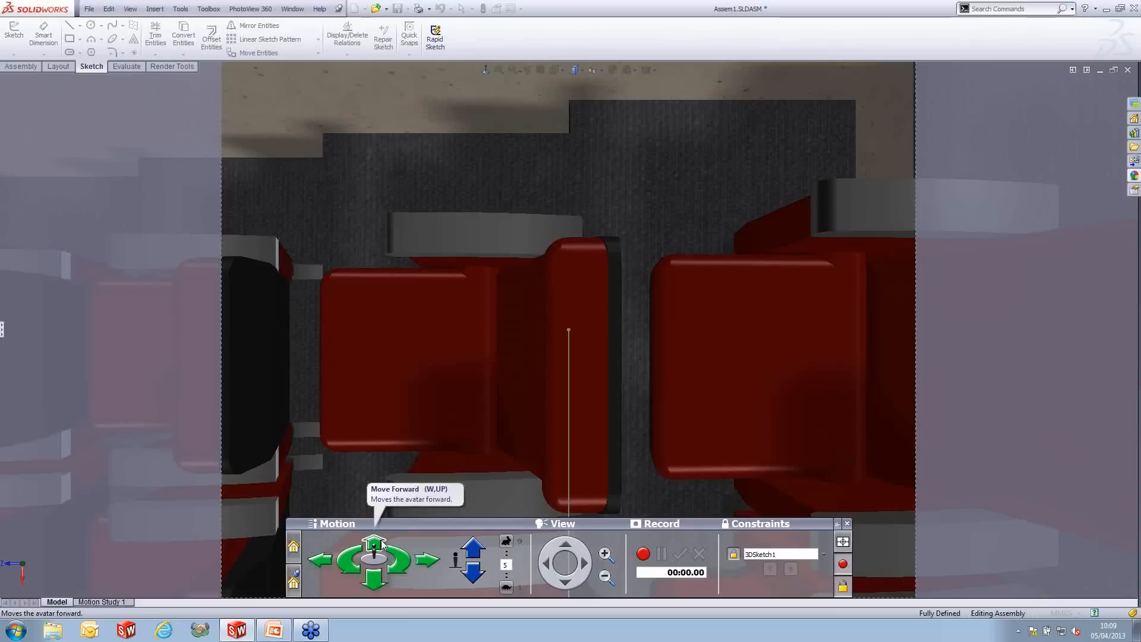
{"action": "left_click", "coordinate": [847, 524]}
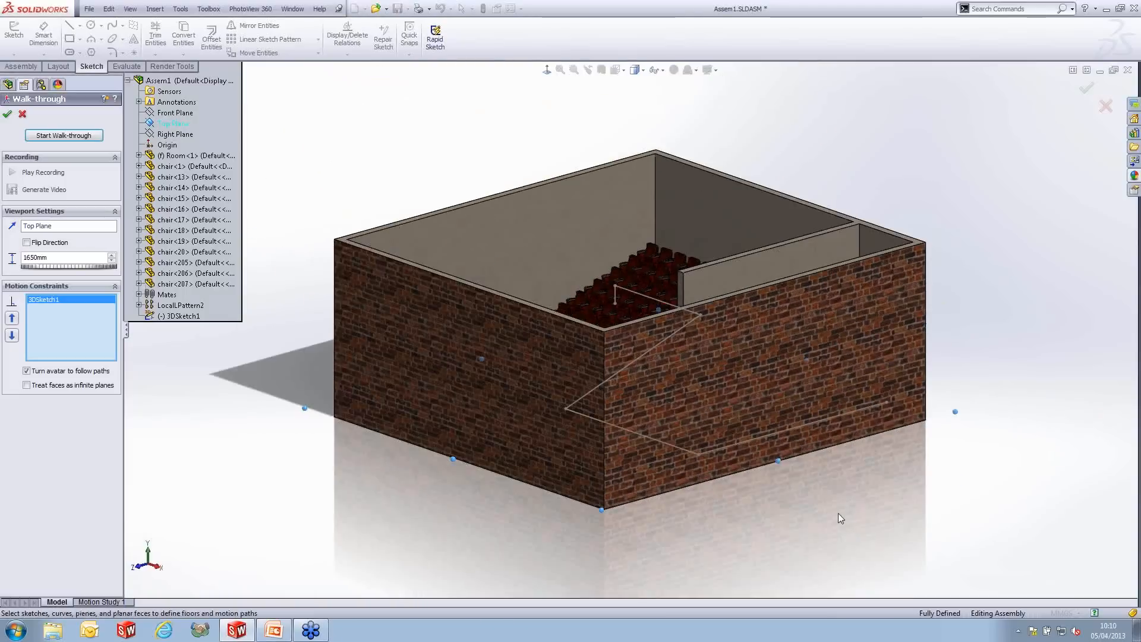
{"action": "left_click", "coordinate": [22, 114]}
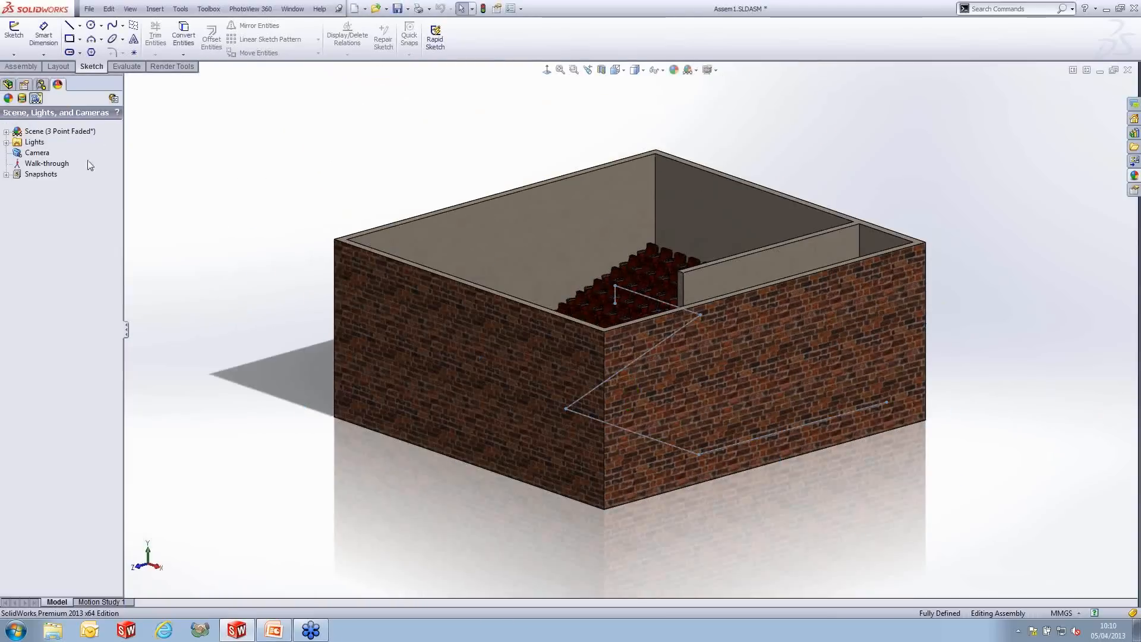
Edit 3DSketch1 and apply 1000 mm sketch fillets to the corridor corner and both ends of the central aisle
{"action": "middle_click_drag", "start_coordinate": [736, 479], "coordinate": [732, 531]}
{"action": "scroll", "coordinate": [619, 395], "scroll_direction": "down", "scroll_amount": 6}
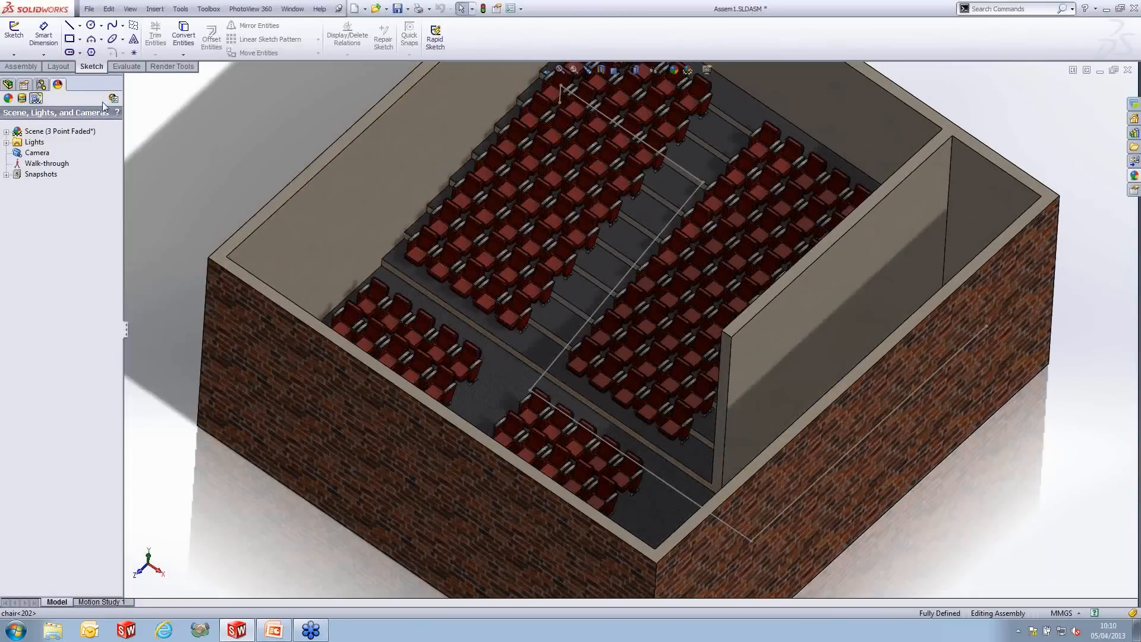
{"action": "left_click", "coordinate": [8, 85]}
{"action": "right_click", "coordinate": [42, 344]}
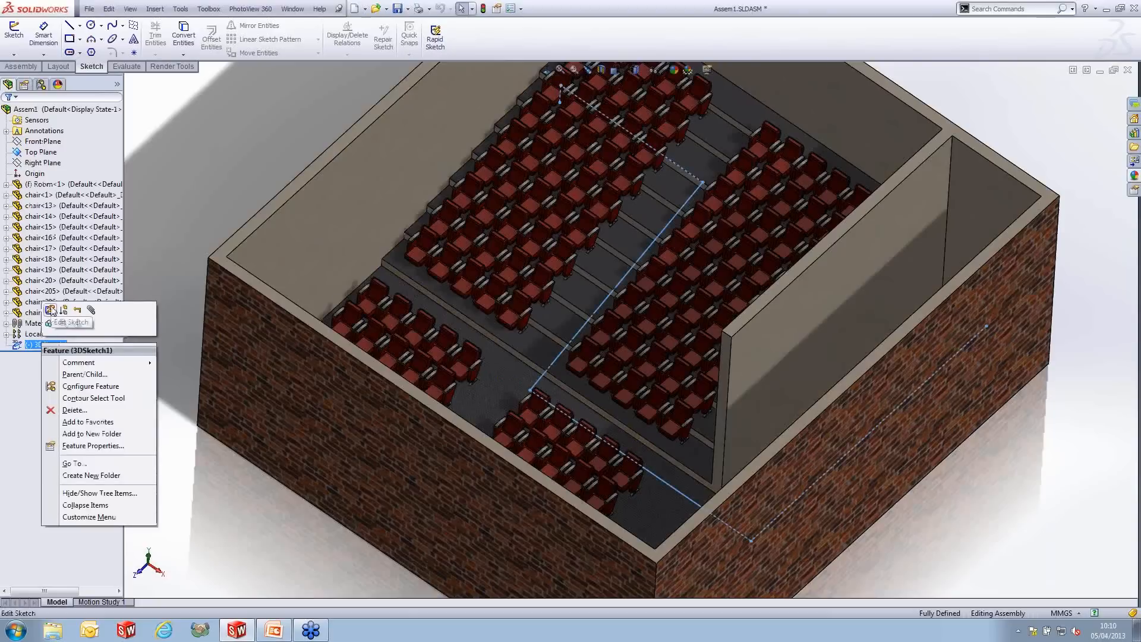
{"action": "left_click", "coordinate": [51, 309]}
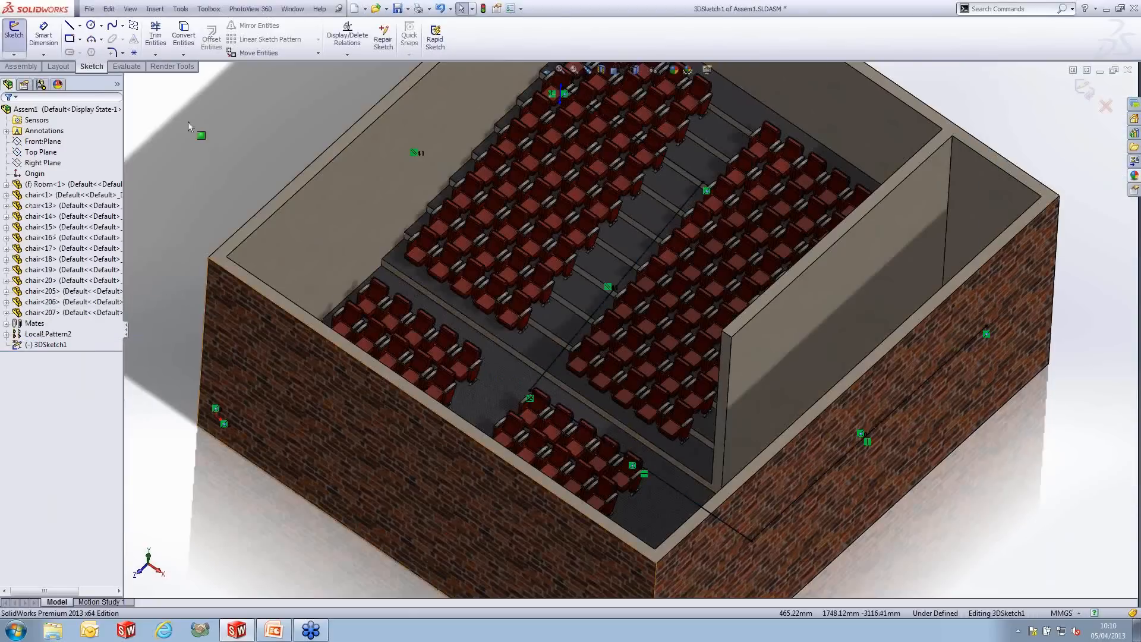
{"action": "left_click", "coordinate": [114, 53]}
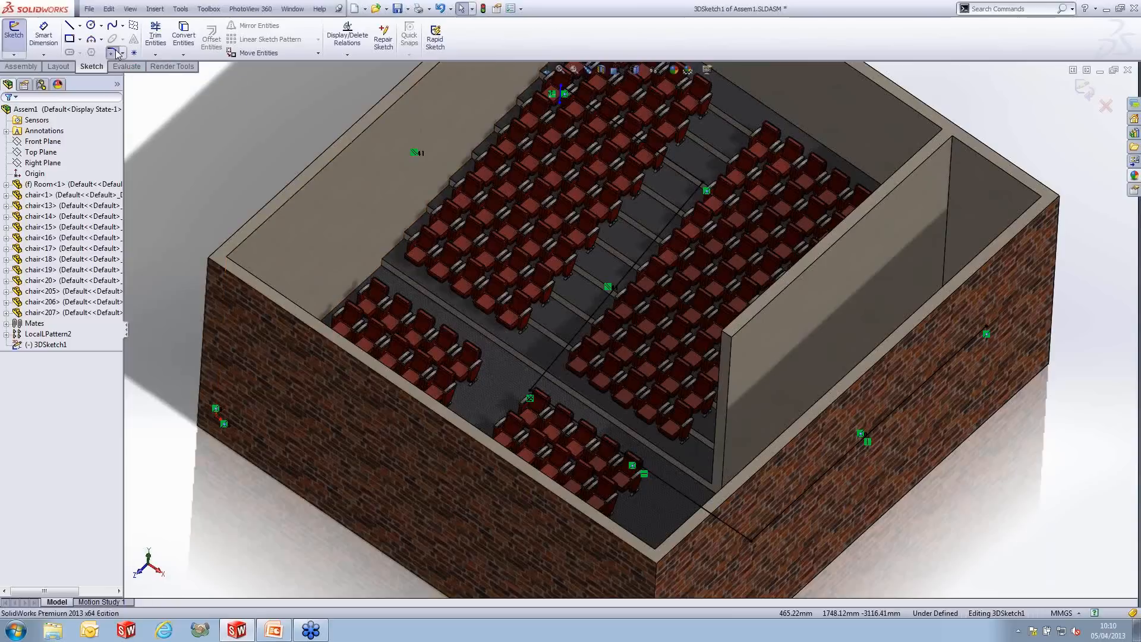
{"action": "type", "text": "1000"}
{"action": "key", "text": "Return"}
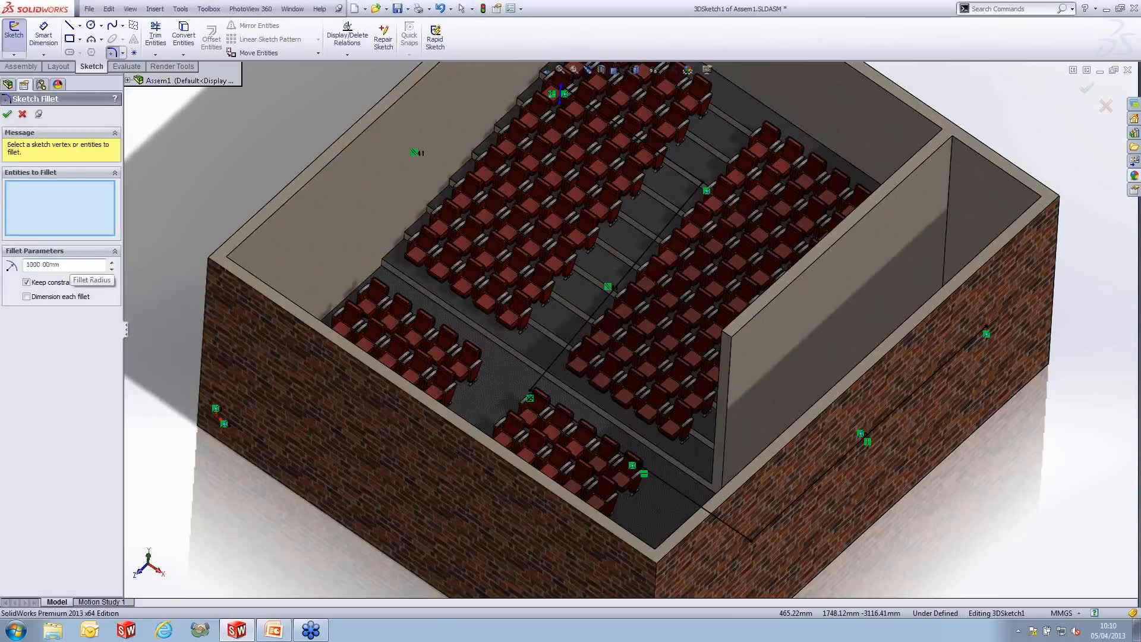
{"action": "left_click", "coordinate": [751, 543]}
{"action": "left_click", "coordinate": [551, 360]}
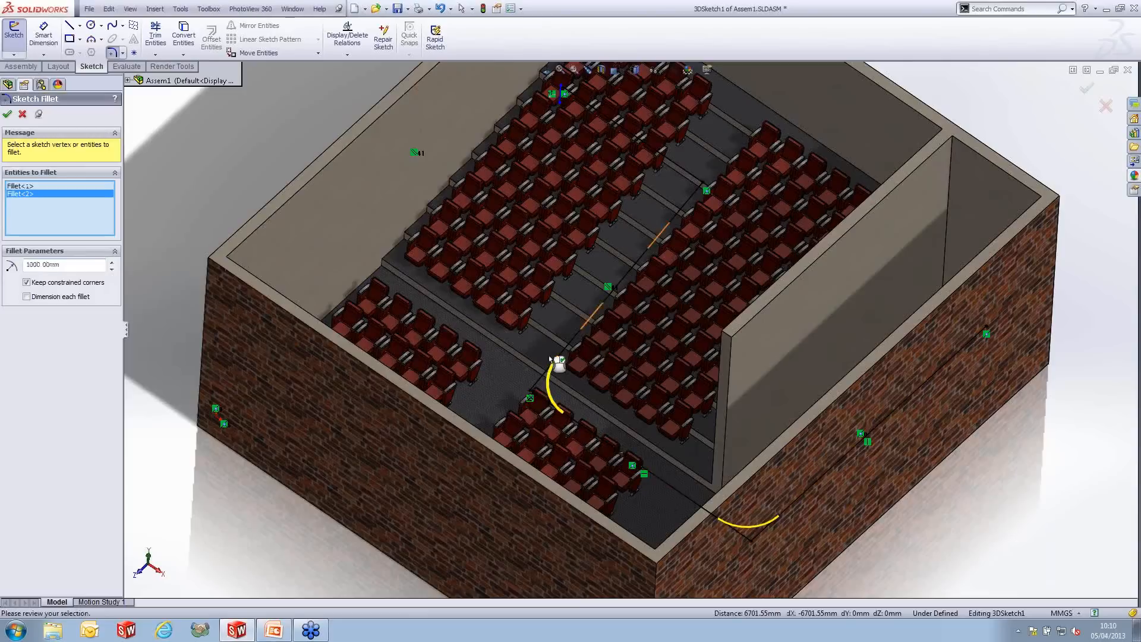
{"action": "left_click", "coordinate": [706, 191]}
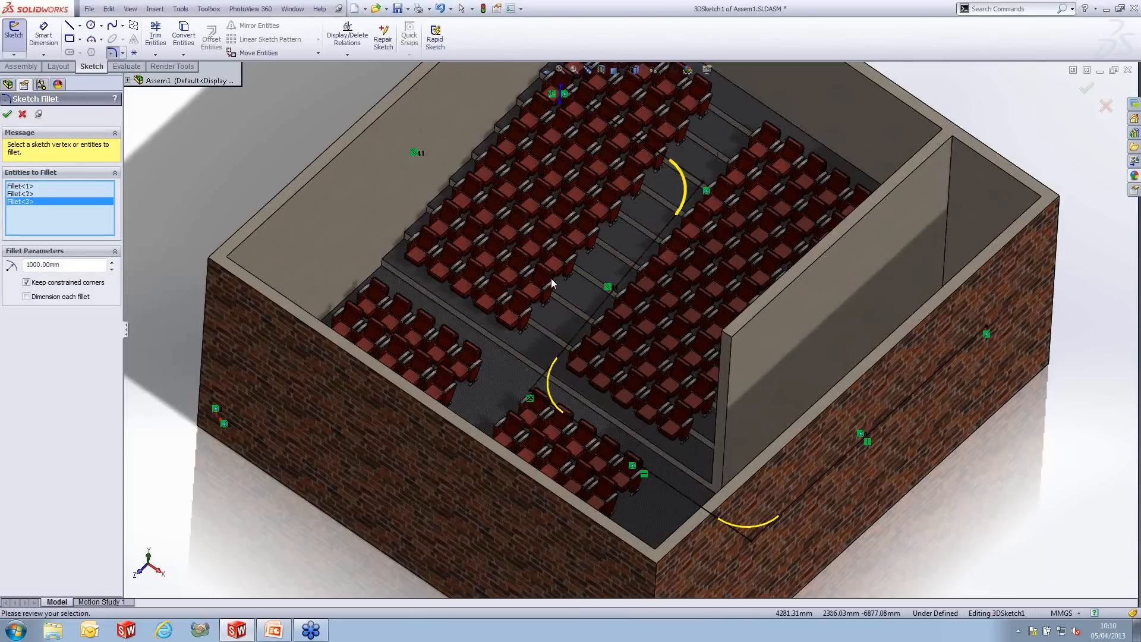
Fillet the path's last corner at the upper-row seat with a 400 mm radius
{"action": "scroll", "coordinate": [569, 104], "scroll_direction": "up", "scroll_amount": 1}
{"action": "scroll", "coordinate": [567, 110], "scroll_direction": "up", "scroll_amount": 1}
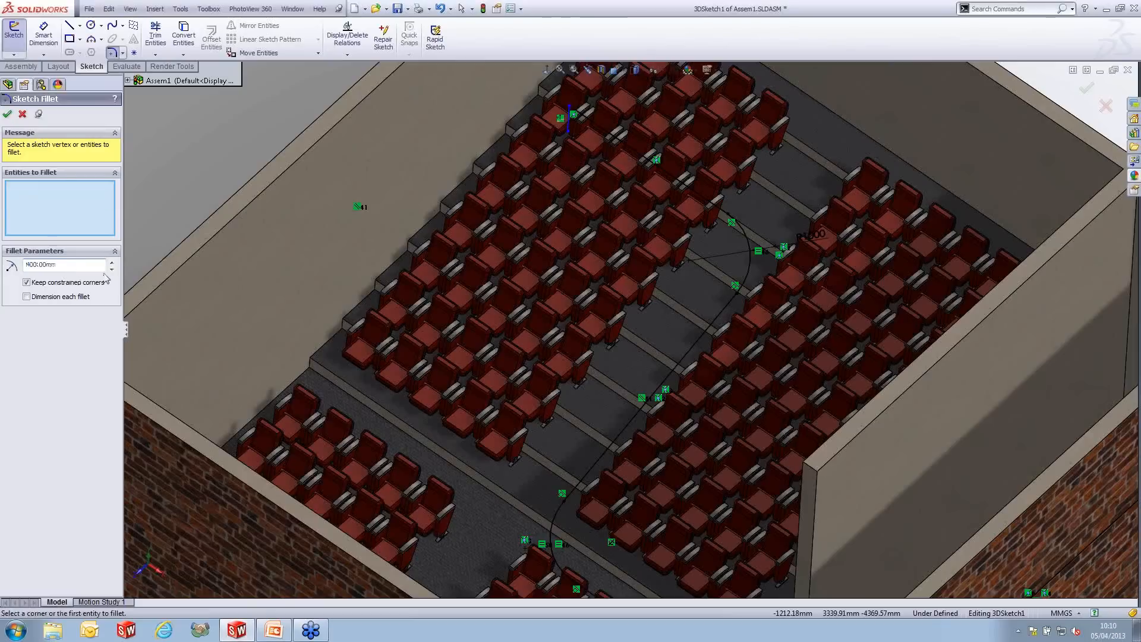
{"action": "left_click", "coordinate": [571, 112]}
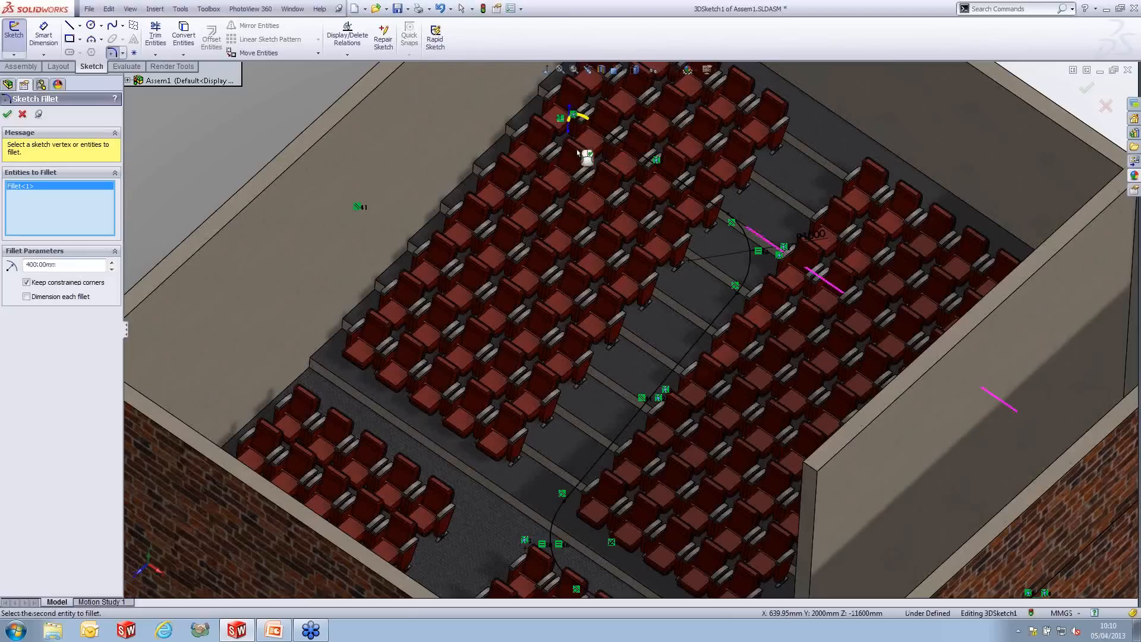
{"action": "left_click", "coordinate": [8, 115]}
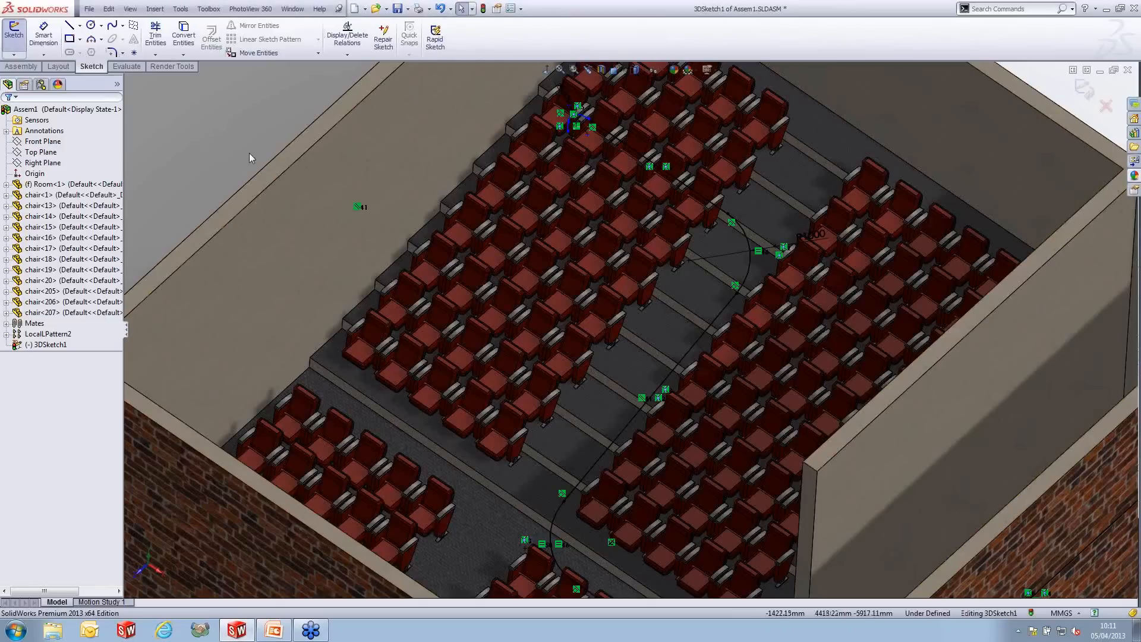
Display the scene, lights and cameras entries and exit the 3D path sketch
{"action": "left_click", "coordinate": [58, 84]}
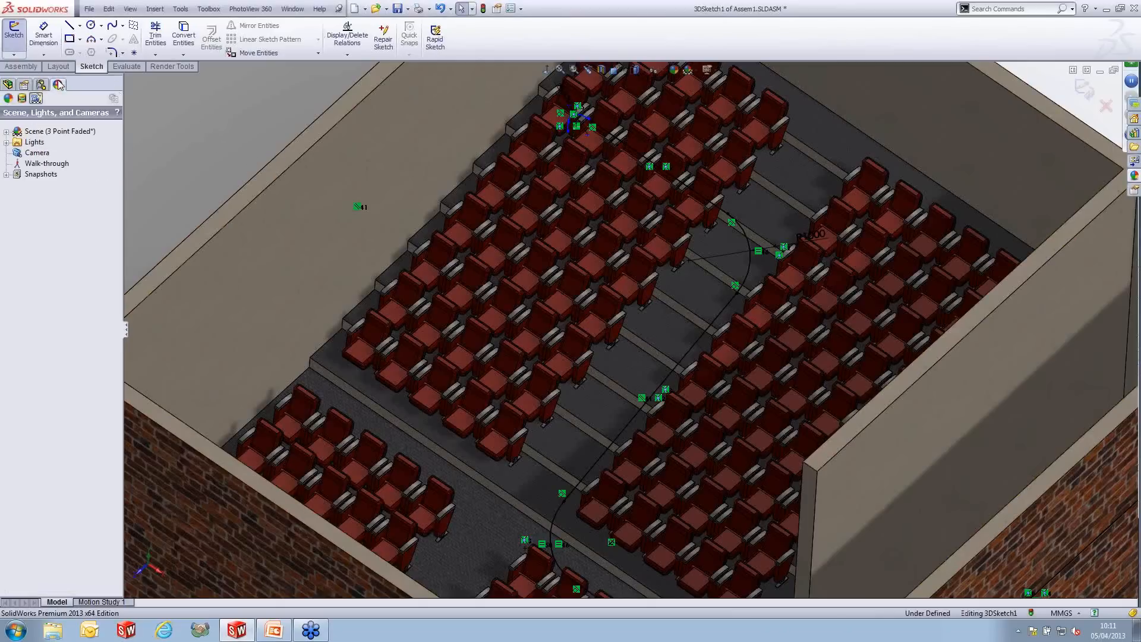
{"action": "right_click", "coordinate": [46, 165]}
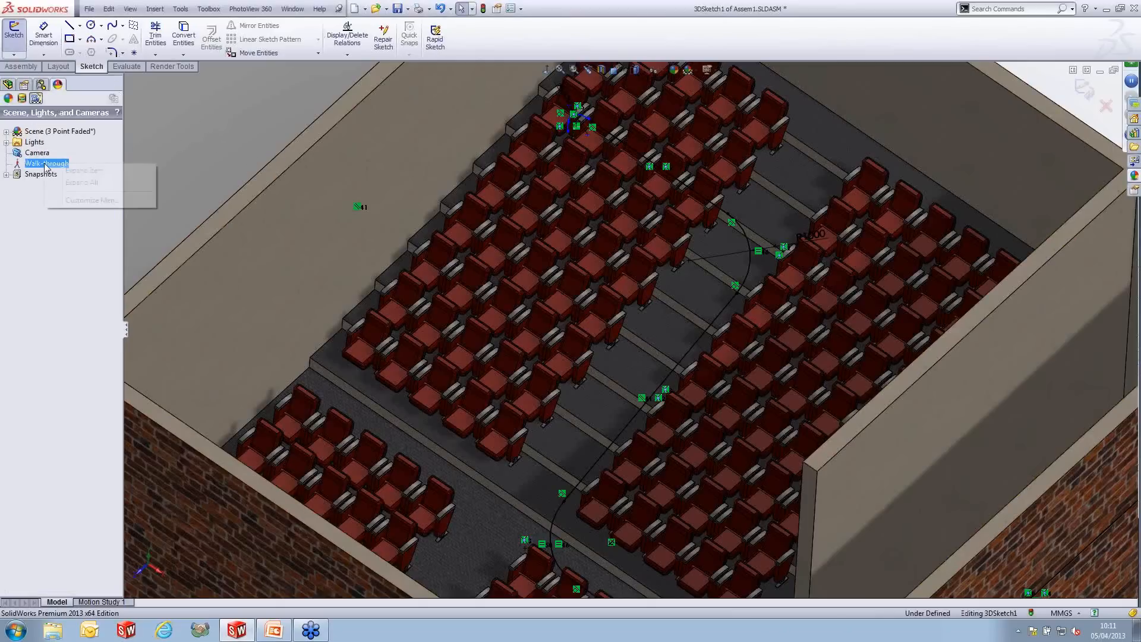
{"action": "left_click", "coordinate": [170, 142]}
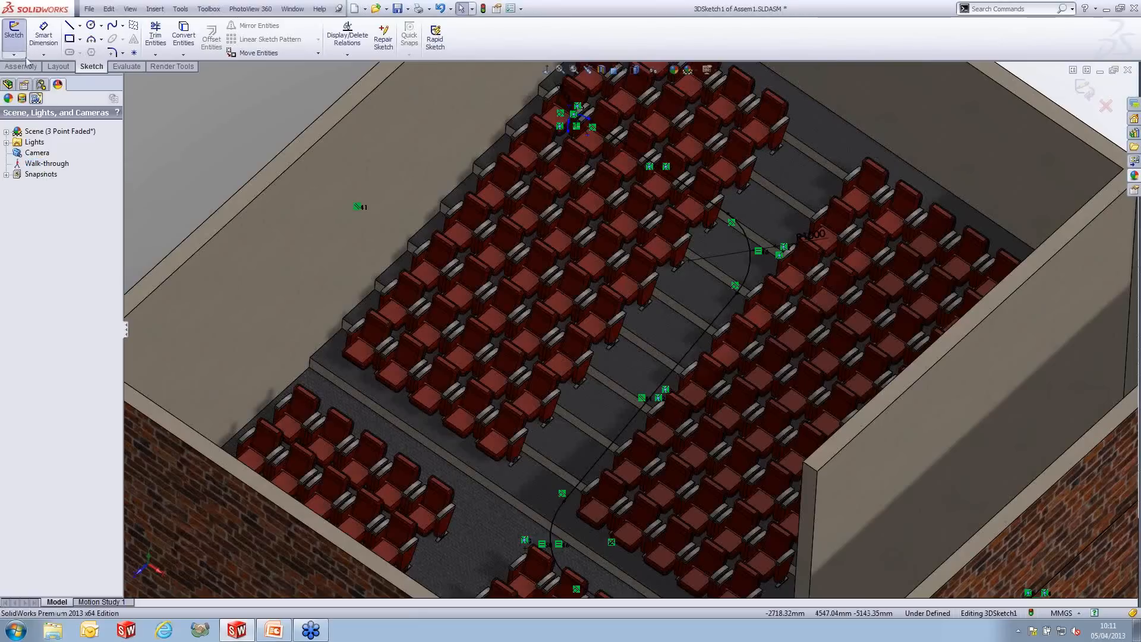
{"action": "left_click", "coordinate": [1084, 89]}
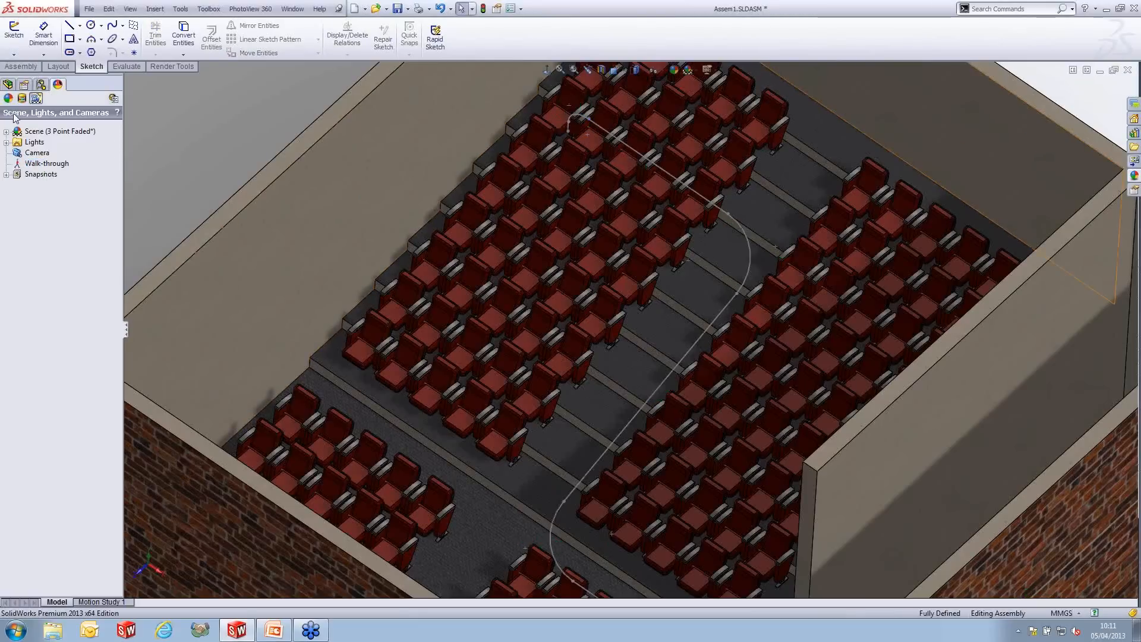
Add a walk-through with 3DSketch1 as its motion constraint and accept it
{"action": "right_click", "coordinate": [25, 167]}
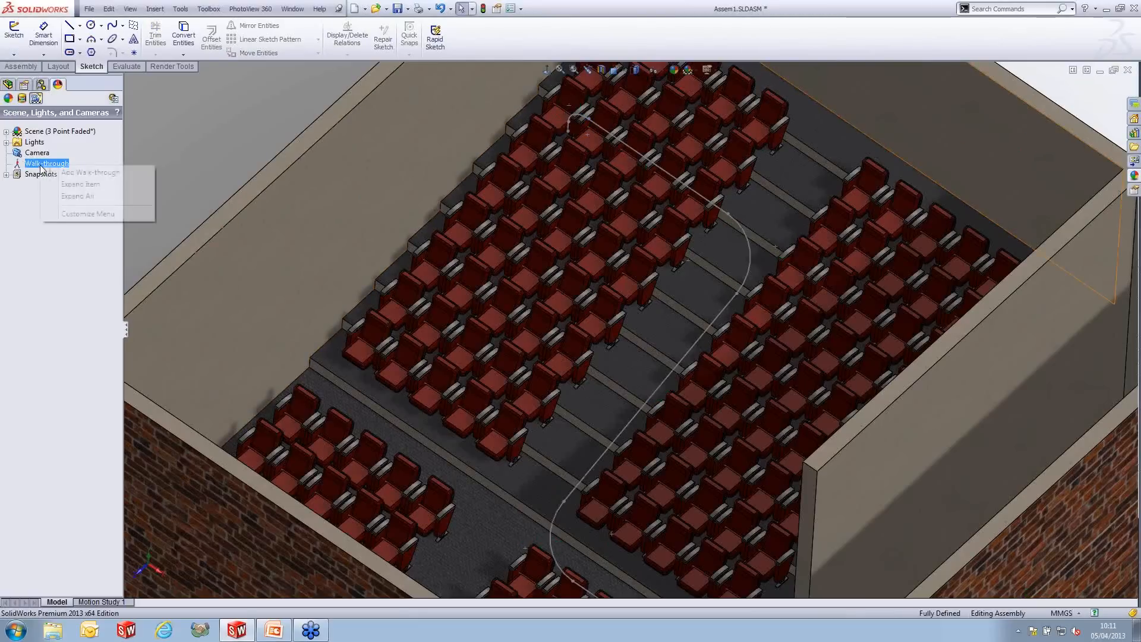
{"action": "left_click", "coordinate": [97, 173]}
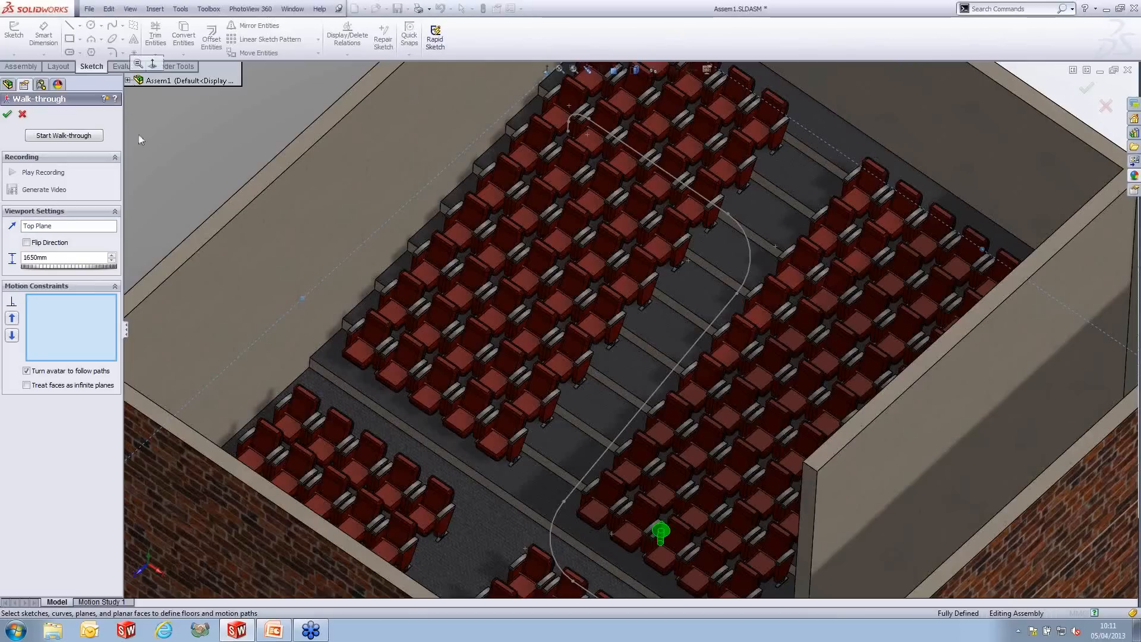
{"action": "left_click", "coordinate": [136, 81]}
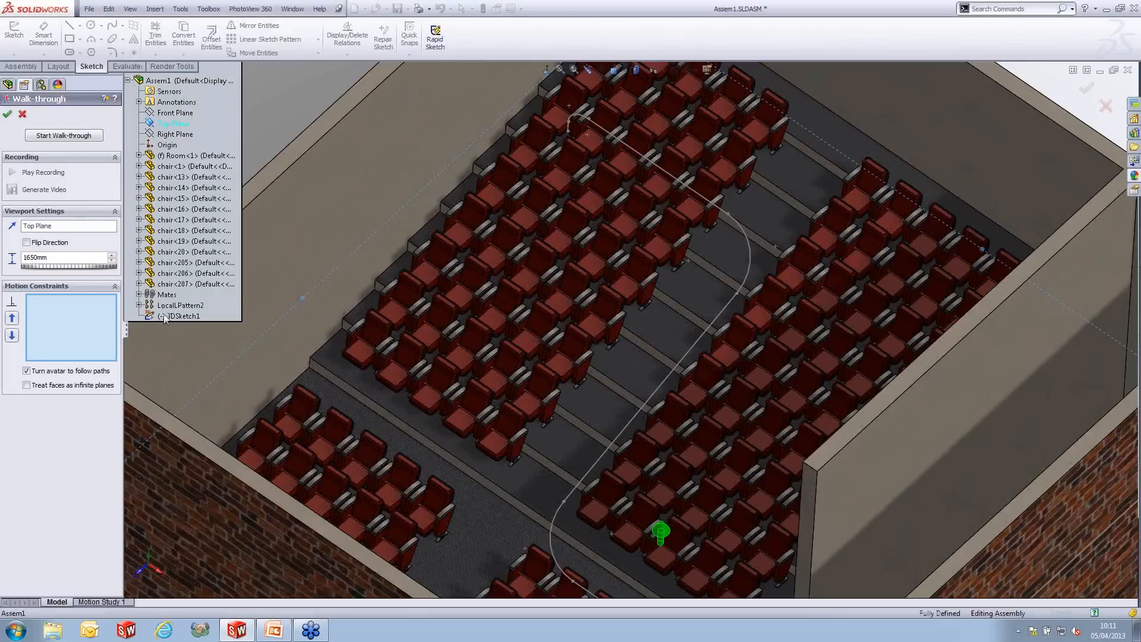
{"action": "left_click", "coordinate": [175, 315]}
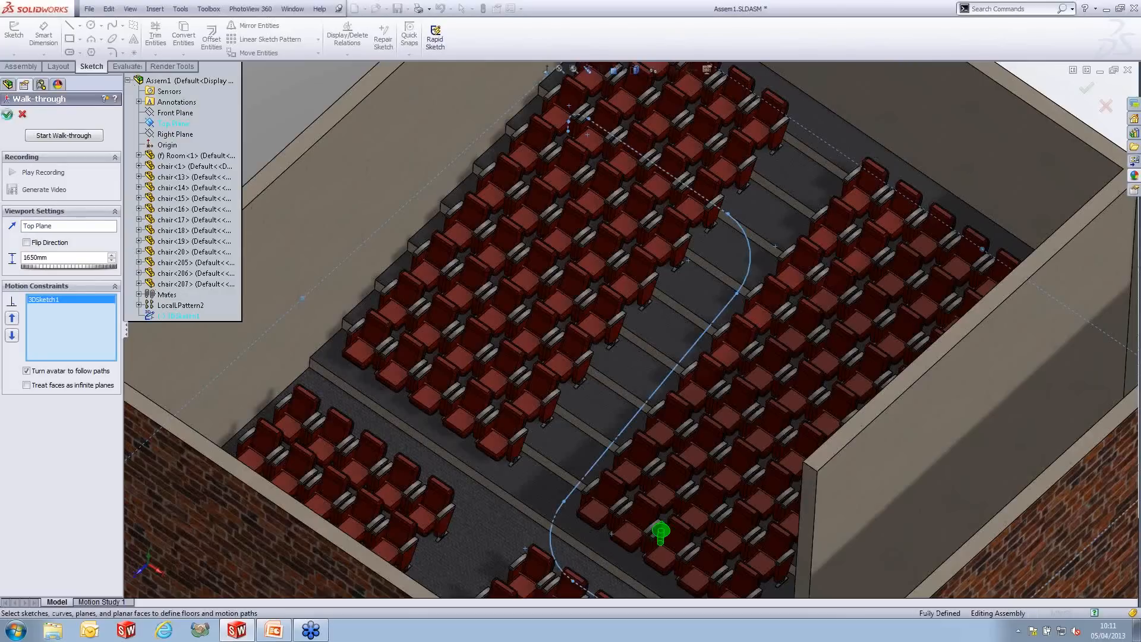
{"action": "left_click", "coordinate": [7, 114]}
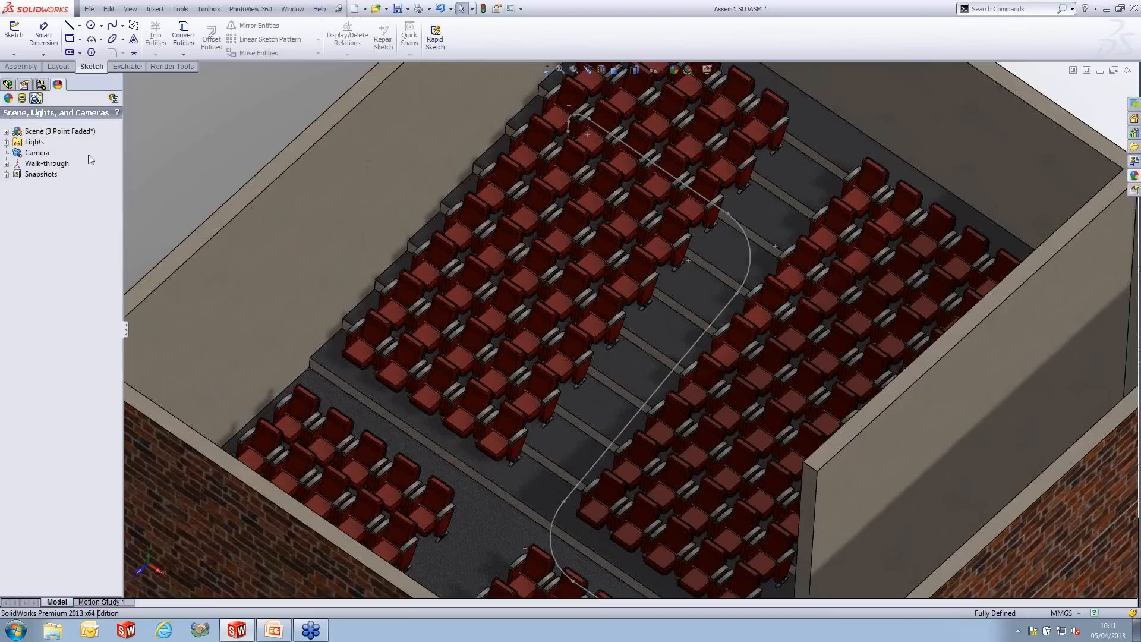
Edit and start the walk-through, constrain the avatar to 3DSketch1, and move it back to the path's start in the corridor
{"action": "left_click", "coordinate": [7, 163]}
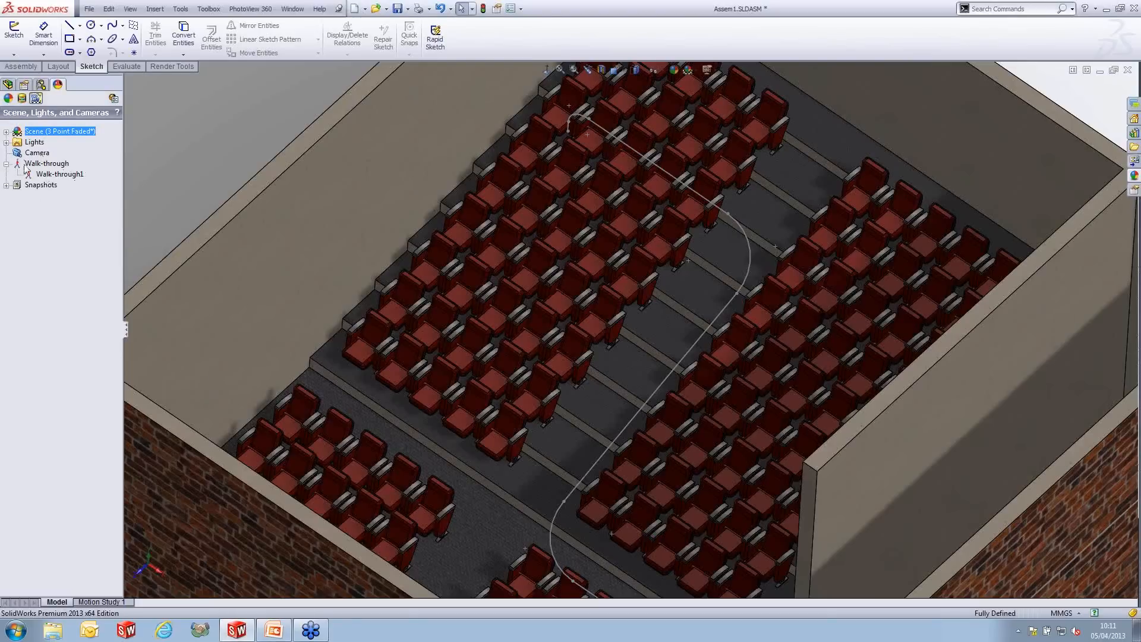
{"action": "right_click", "coordinate": [55, 175]}
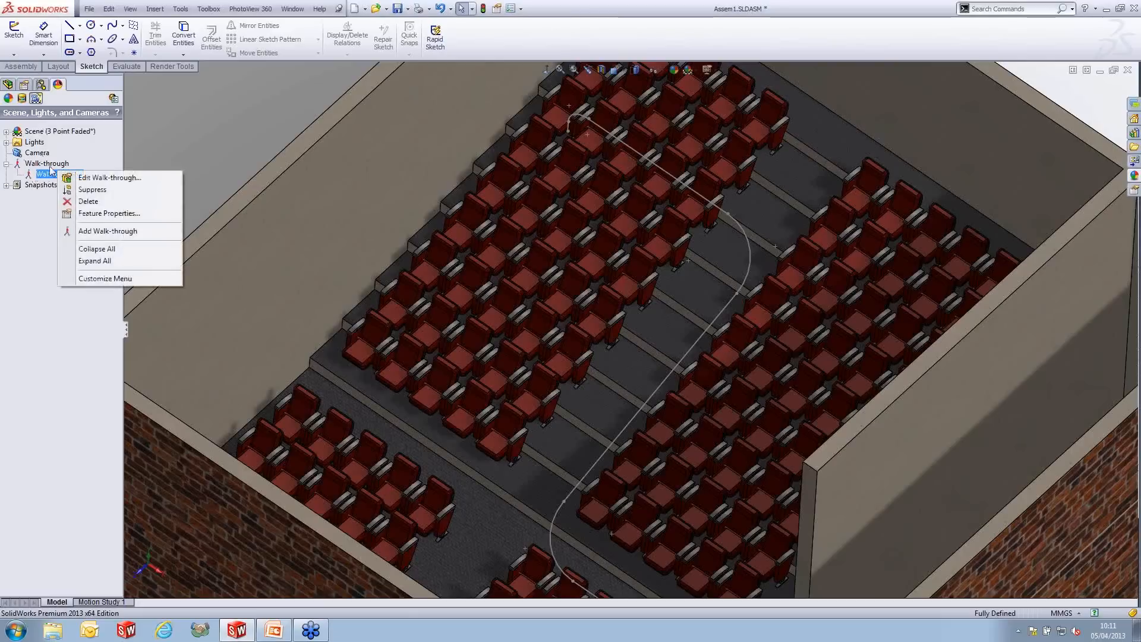
{"action": "left_click", "coordinate": [94, 179]}
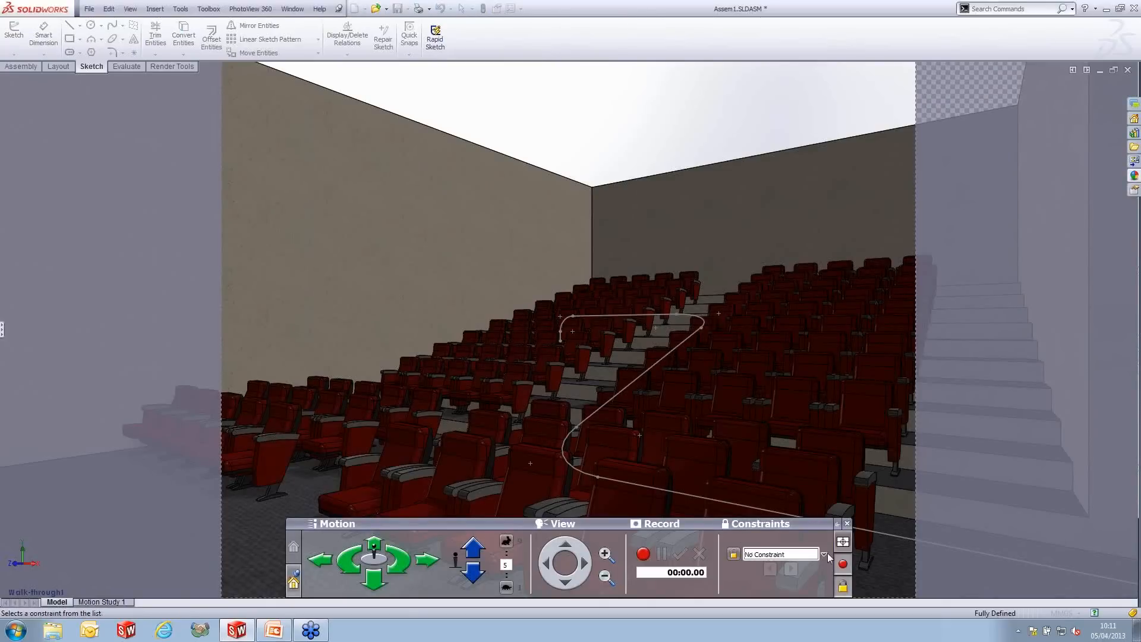
{"action": "left_click", "coordinate": [809, 553]}
{"action": "left_click", "coordinate": [801, 539]}
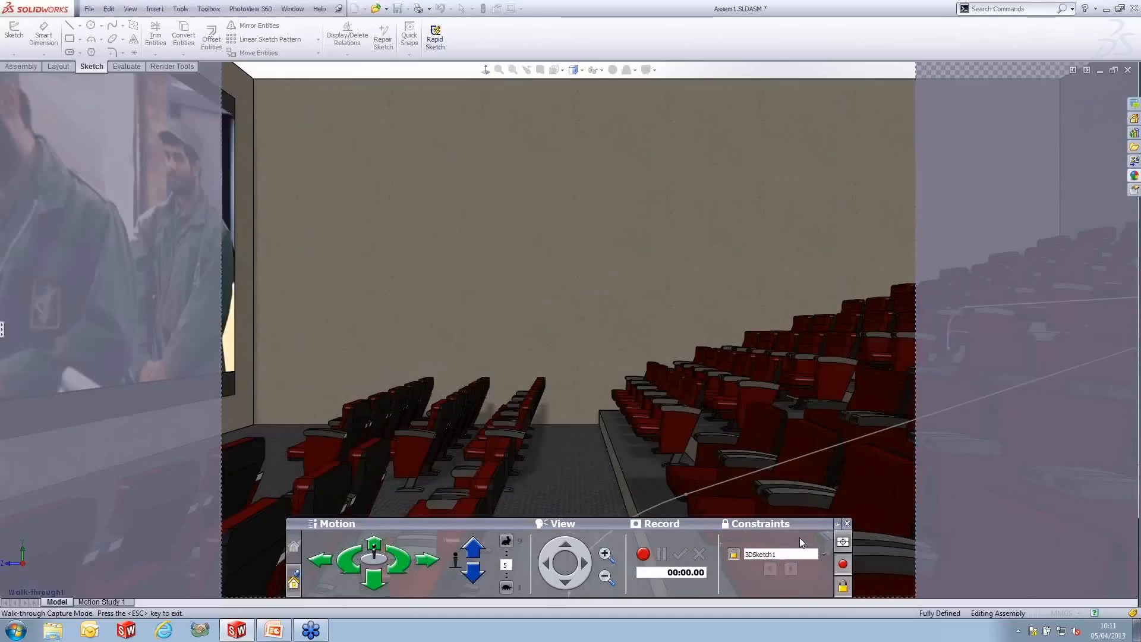
{"action": "left_click", "coordinate": [369, 579]}
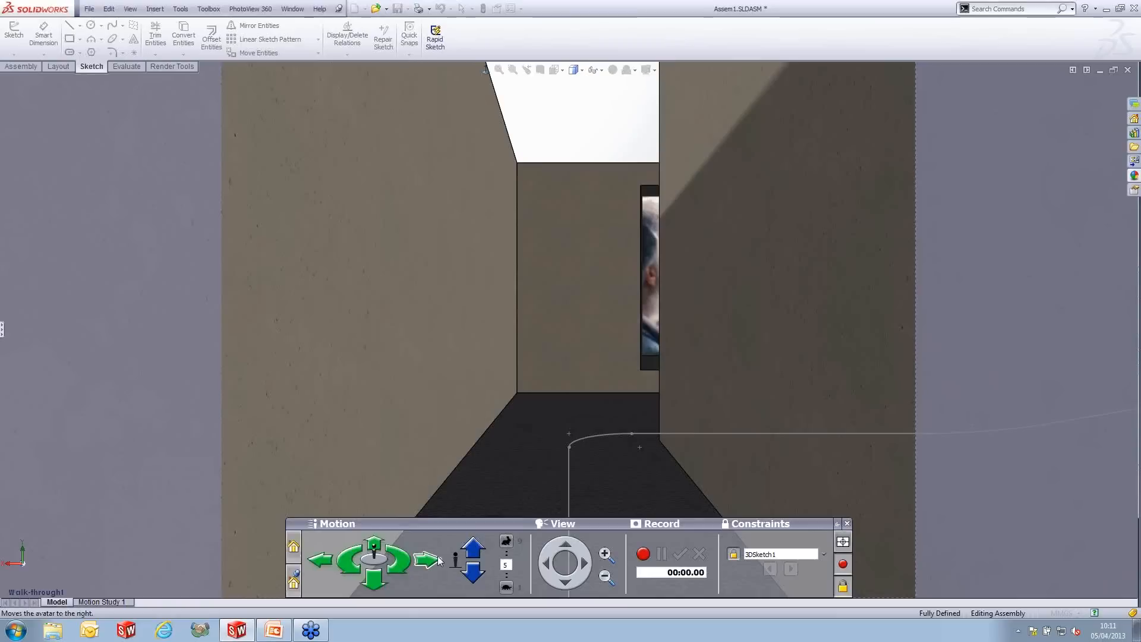
Start recording, walk the avatar forward to the front seating, look right at the tiered seats, and reset the view
{"action": "left_click", "coordinate": [643, 554]}
{"action": "left_click", "coordinate": [375, 544]}
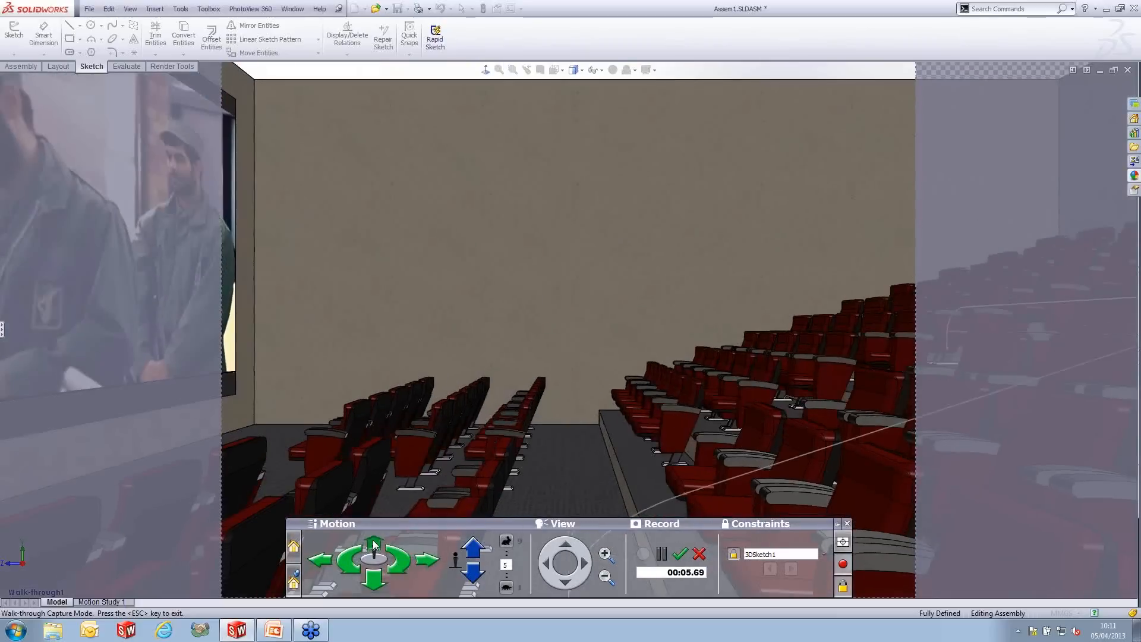
{"action": "left_click", "coordinate": [586, 562]}
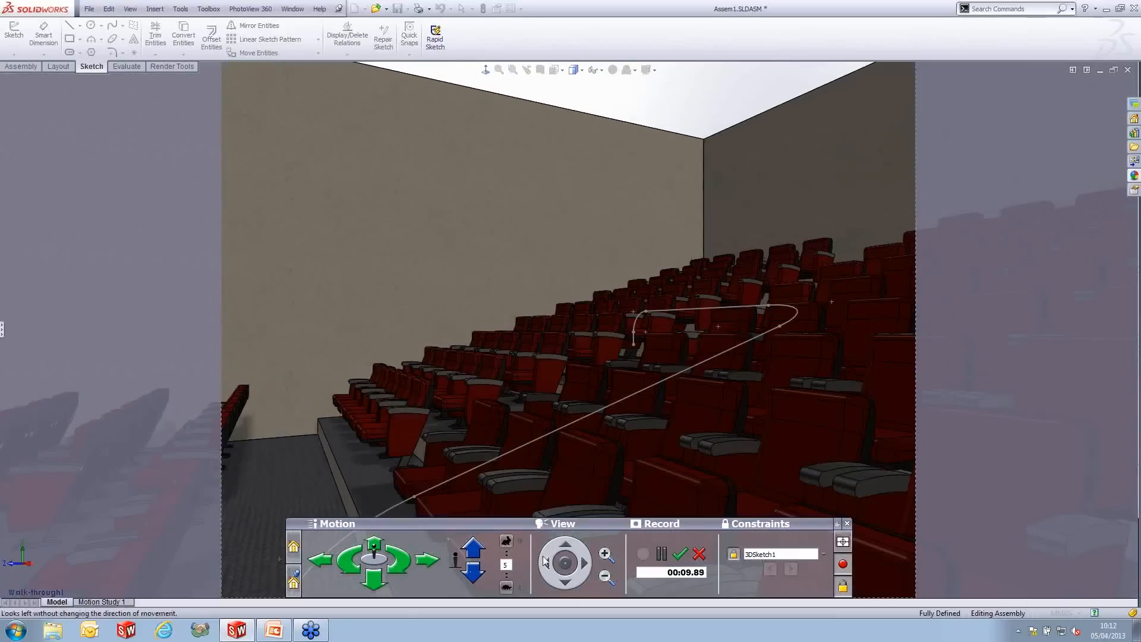
{"action": "left_click", "coordinate": [565, 562]}
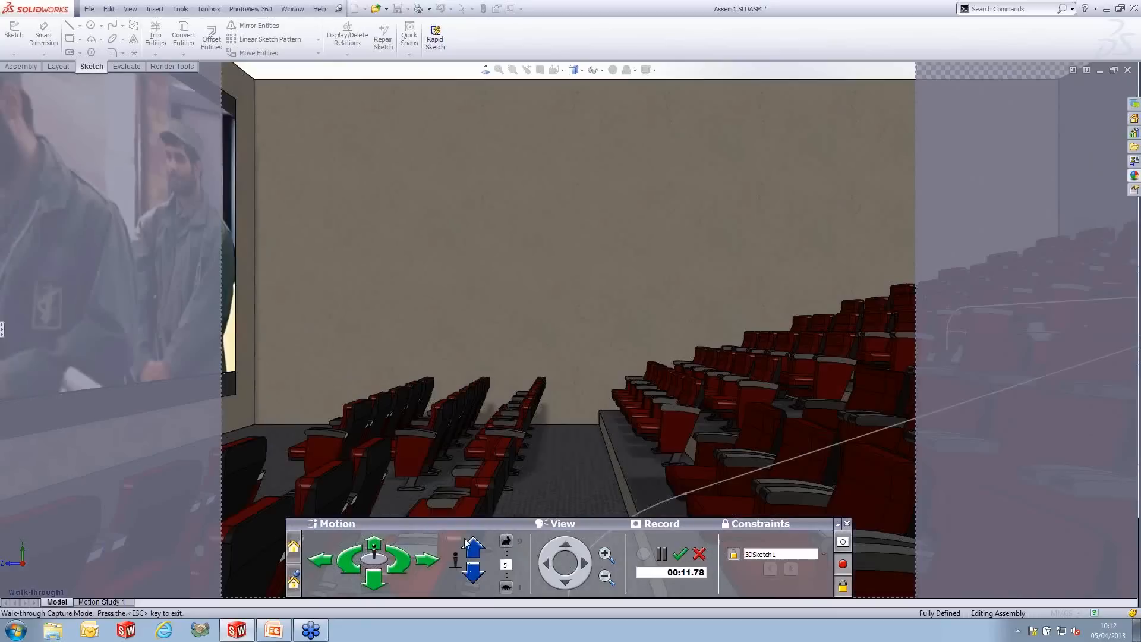
Record the avatar moving up the aisle to the upper seats, looking left at the cinema screen and continuing forward
{"action": "left_click", "coordinate": [373, 544]}
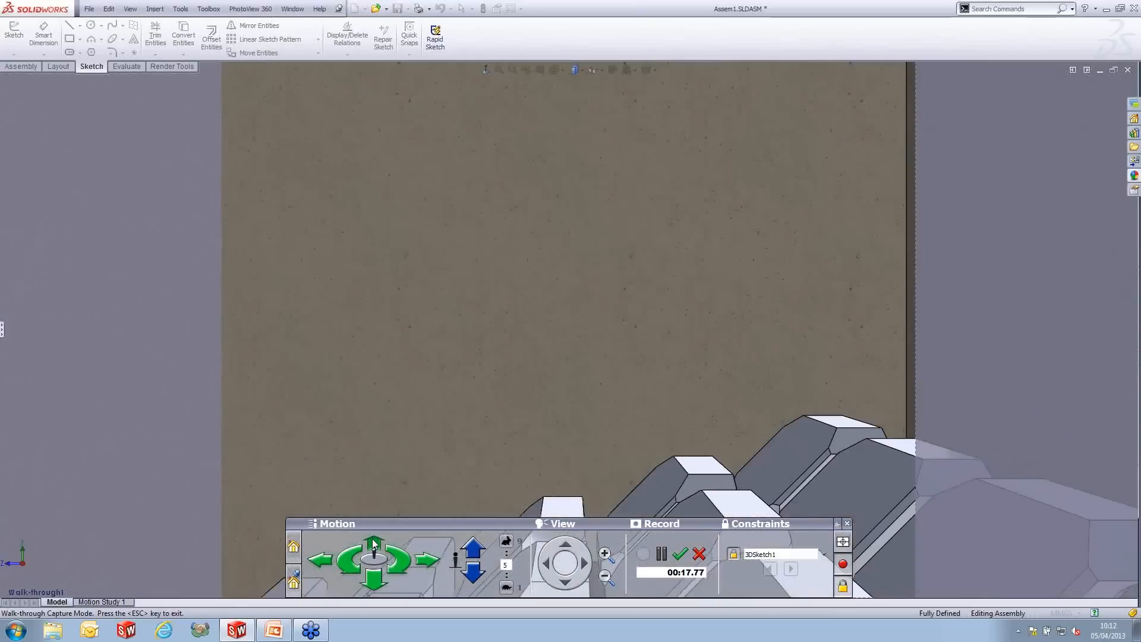
{"action": "left_click", "coordinate": [548, 563]}
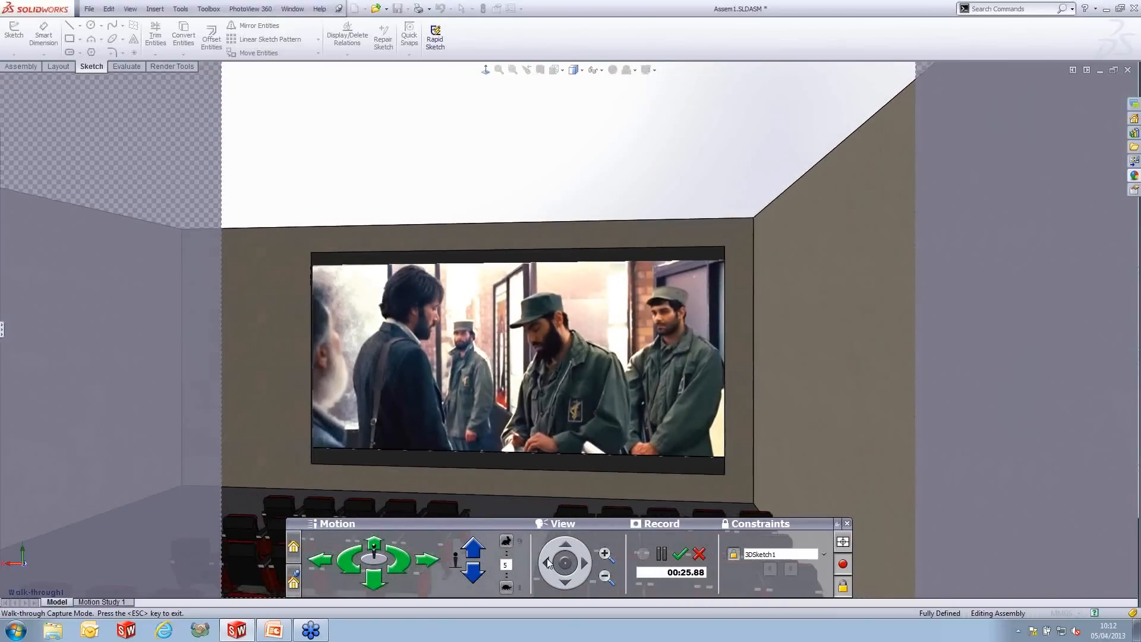
{"action": "left_click", "coordinate": [372, 542]}
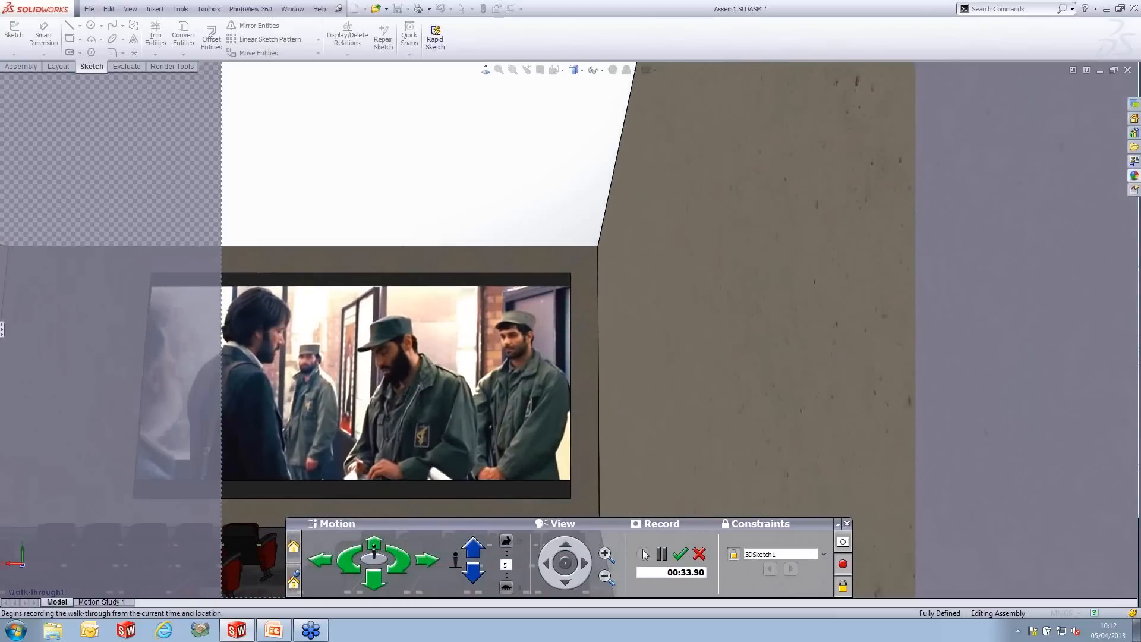
Accept the walk-through recording, play it back along the path to the upper seats, and exit the playback
{"action": "left_click", "coordinate": [682, 553]}
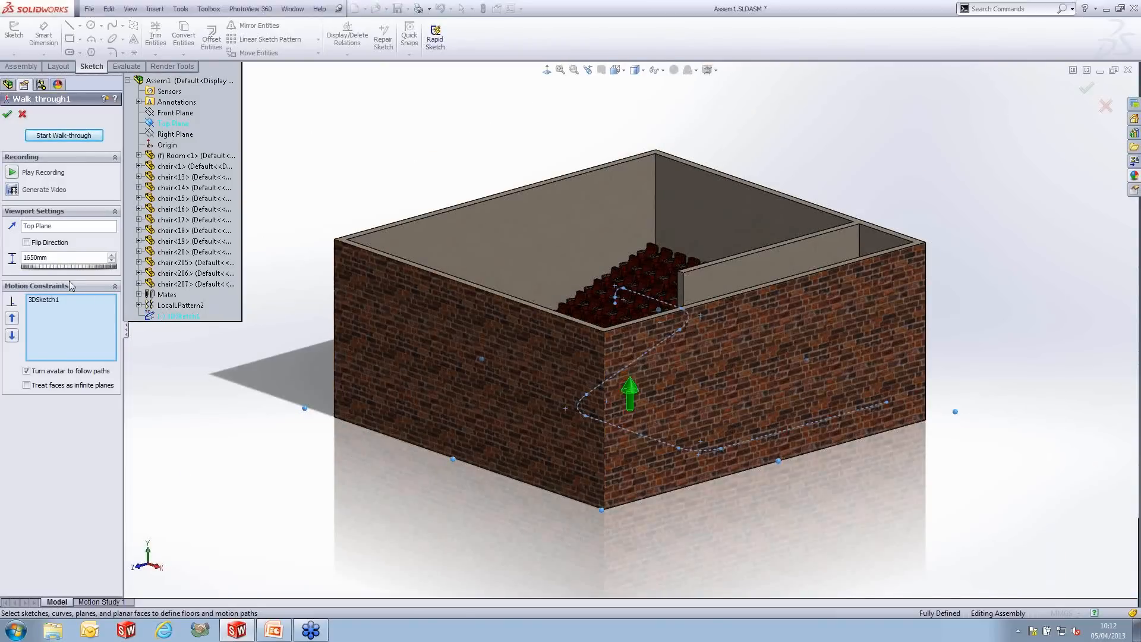
{"action": "left_click", "coordinate": [11, 172]}
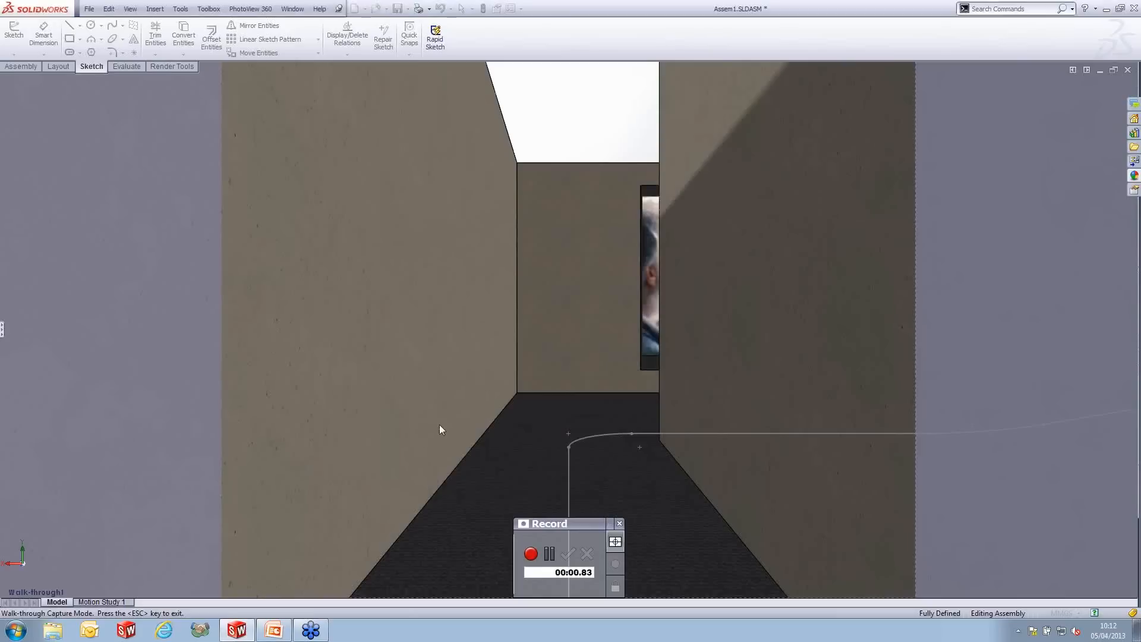
{"action": "key", "text": "Up"}
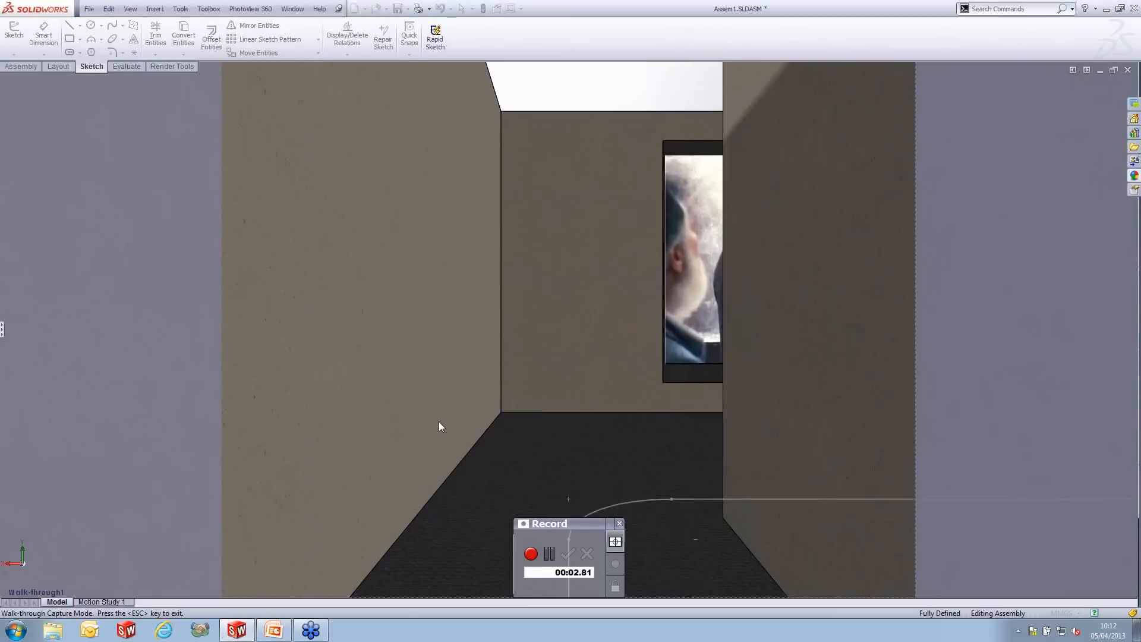
{"action": "key", "text": "Up"}
{"action": "key", "text": "Right"}
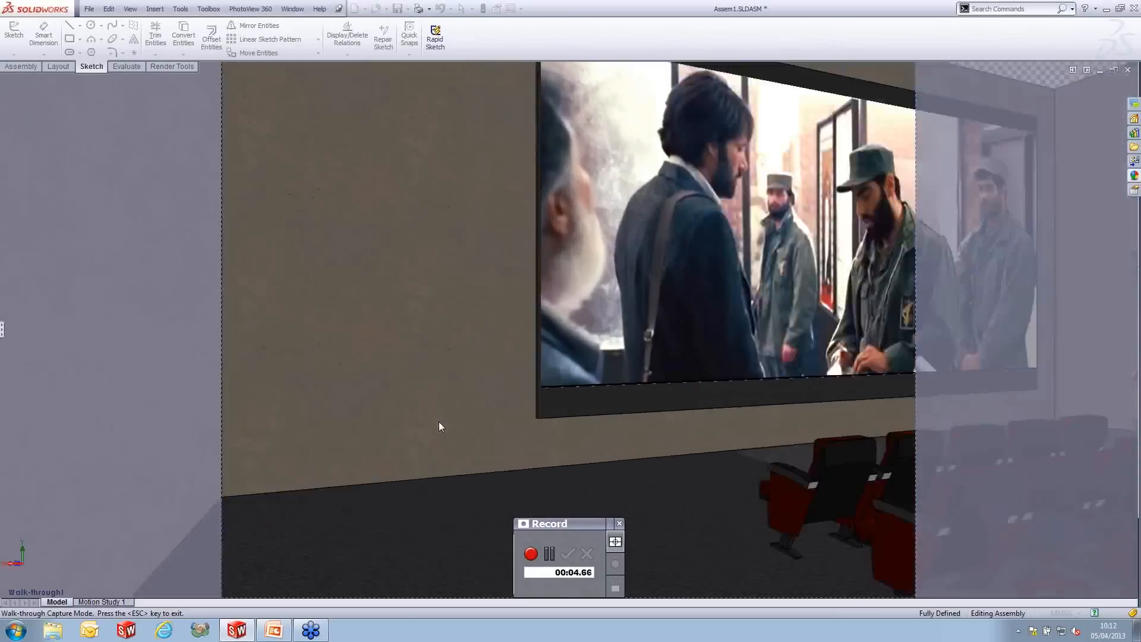
{"action": "key", "text": "Right"}
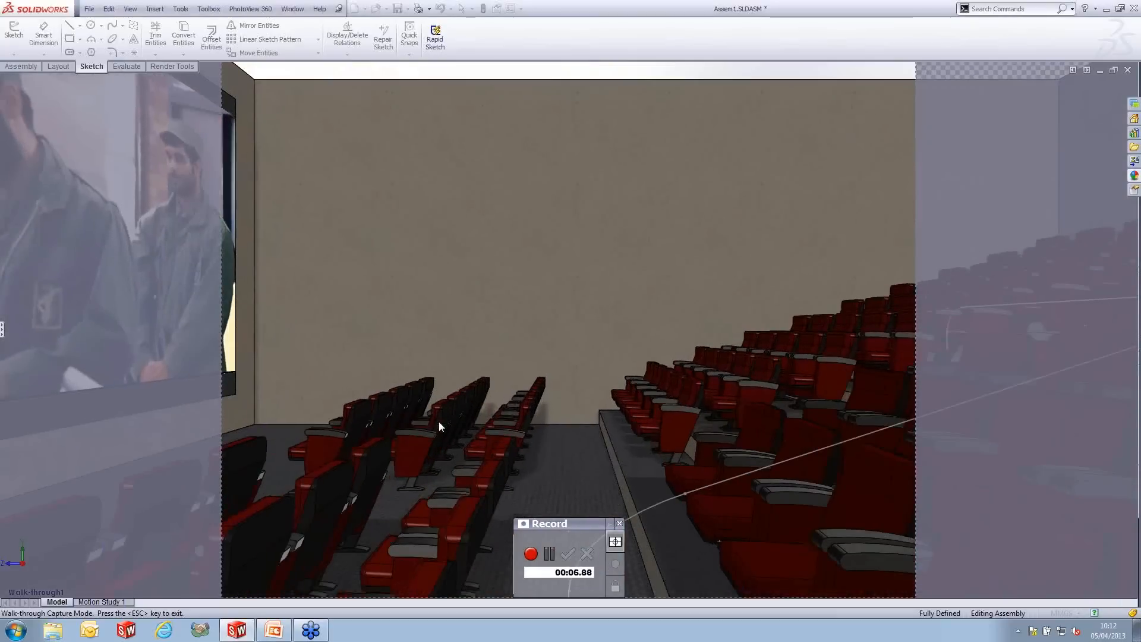
{"action": "key", "text": "Right"}
{"action": "key", "text": "Right"}
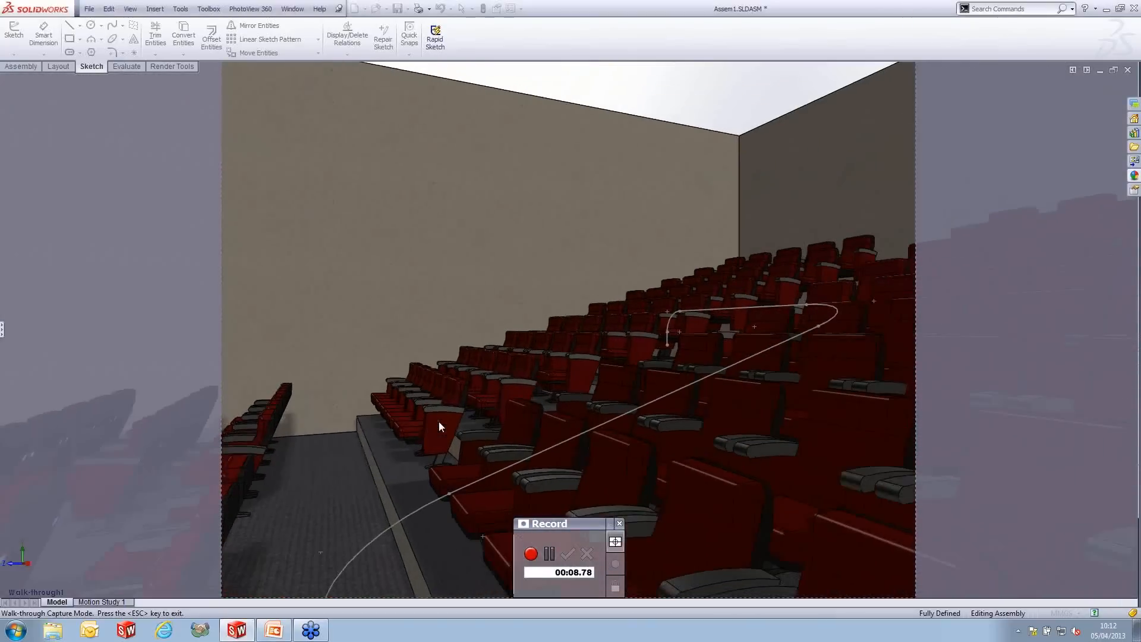
{"action": "key", "text": "Left"}
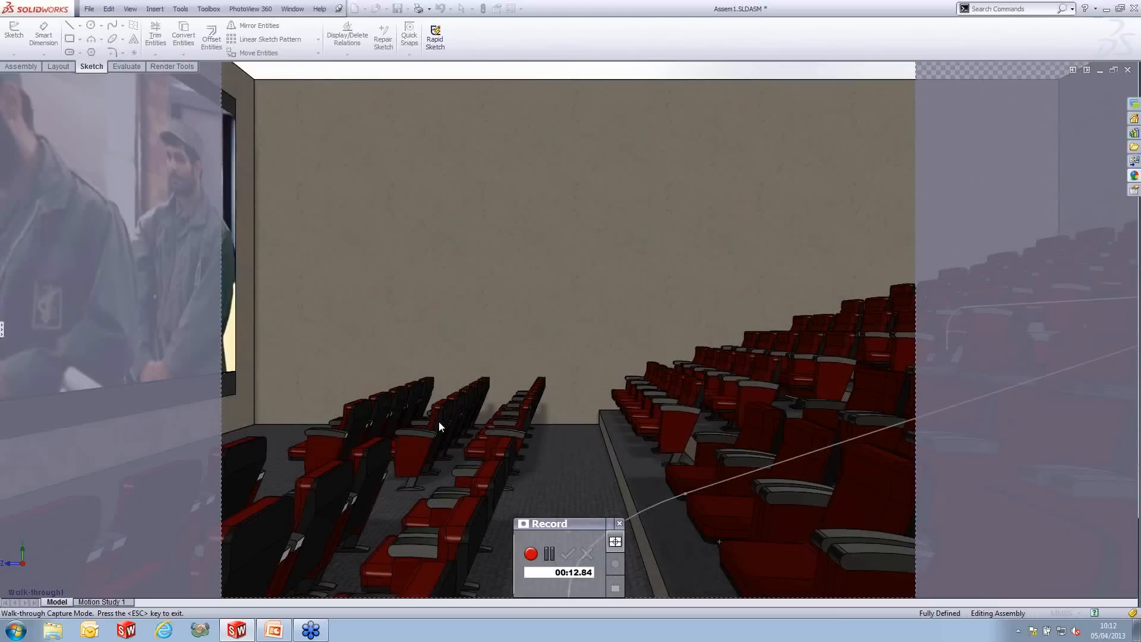
{"action": "key", "text": "Up"}
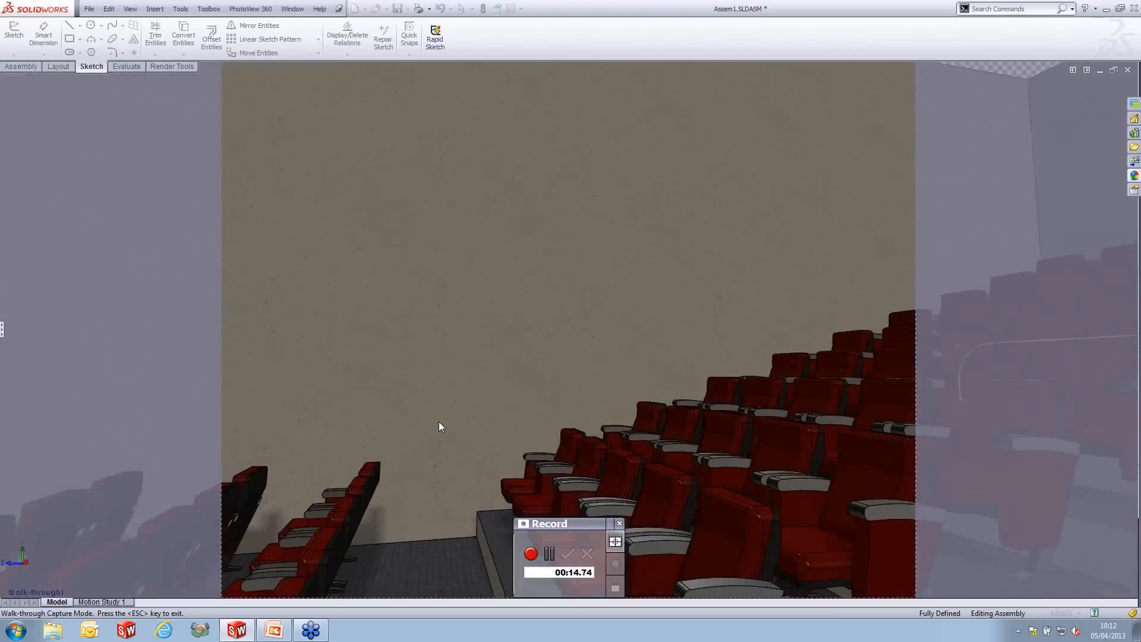
{"action": "key", "text": "Right"}
{"action": "key", "text": "Up"}
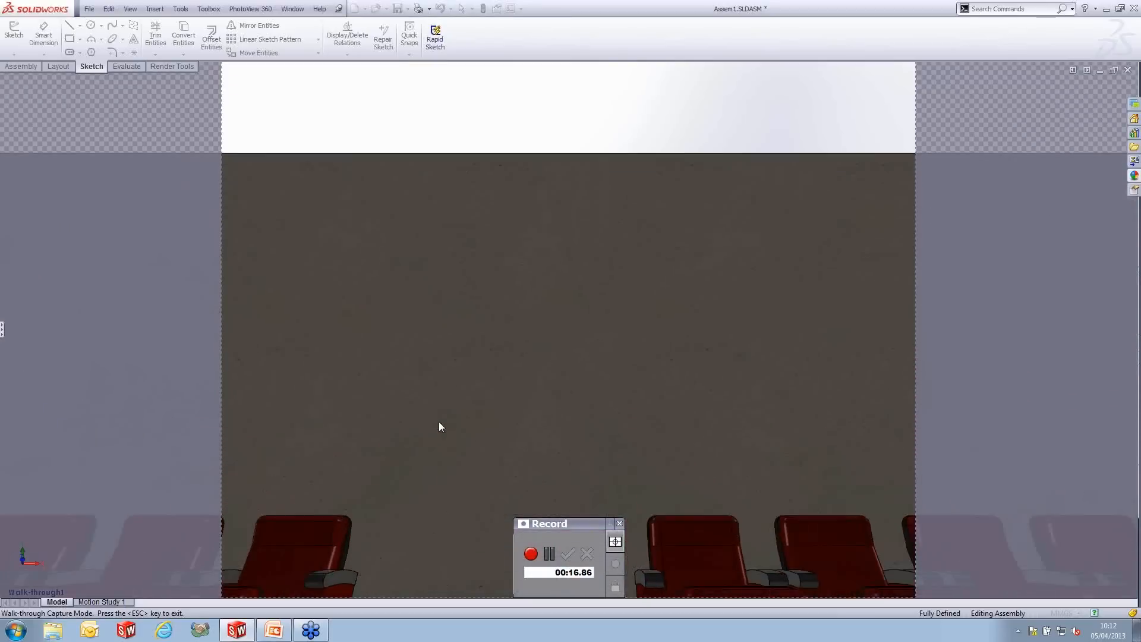
{"action": "key", "text": "Left"}
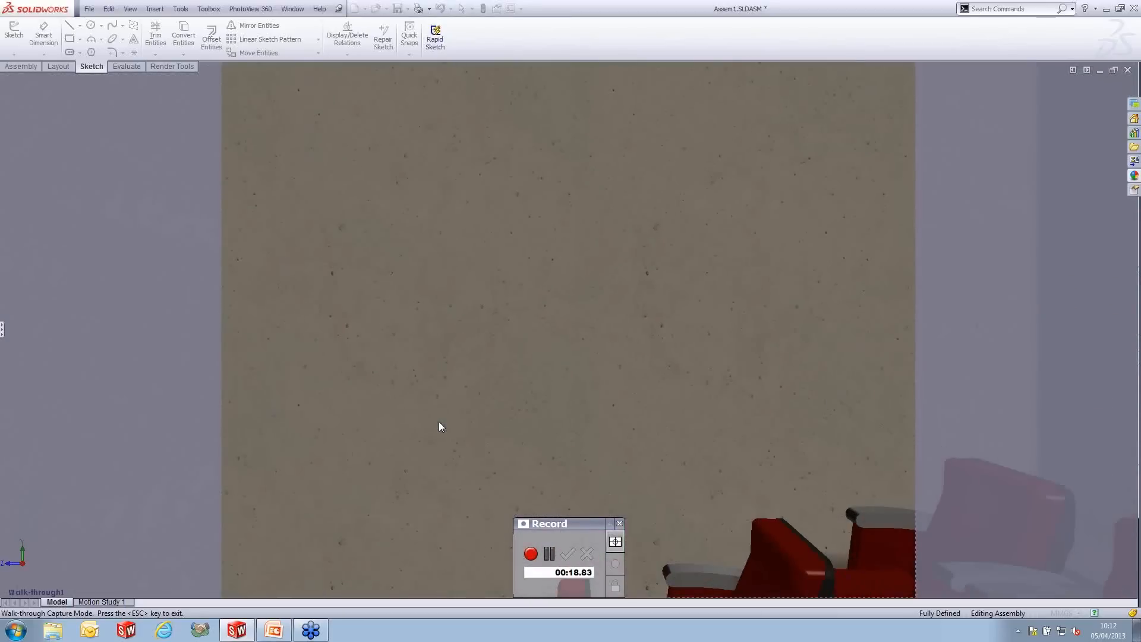
{"action": "key", "text": "Up"}
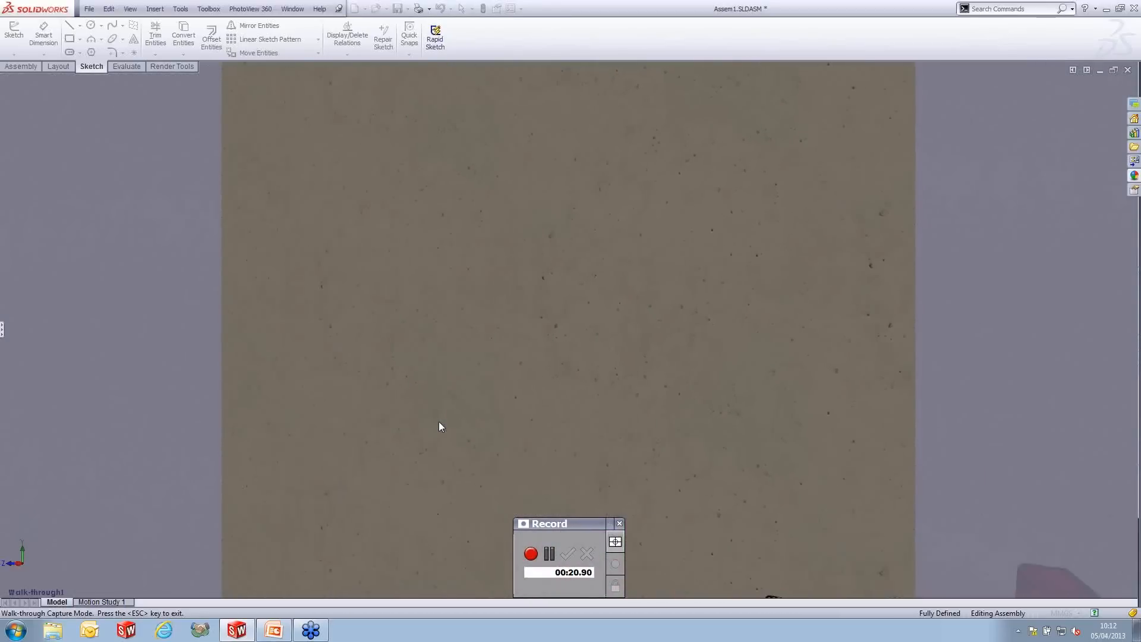
{"action": "key", "text": "Left"}
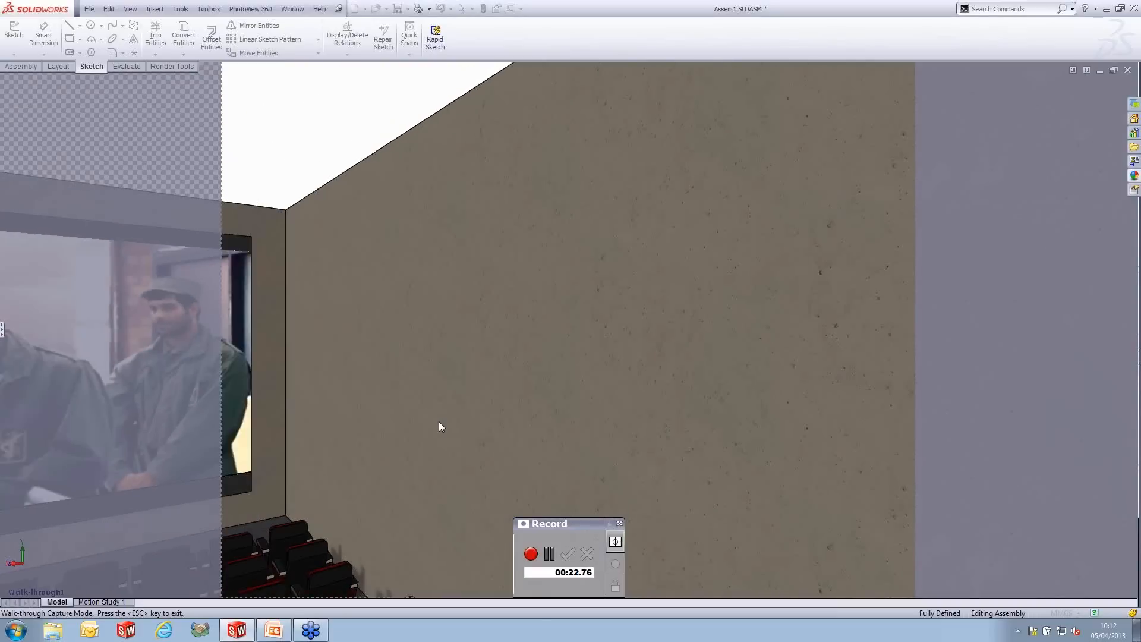
{"action": "key", "text": "Left"}
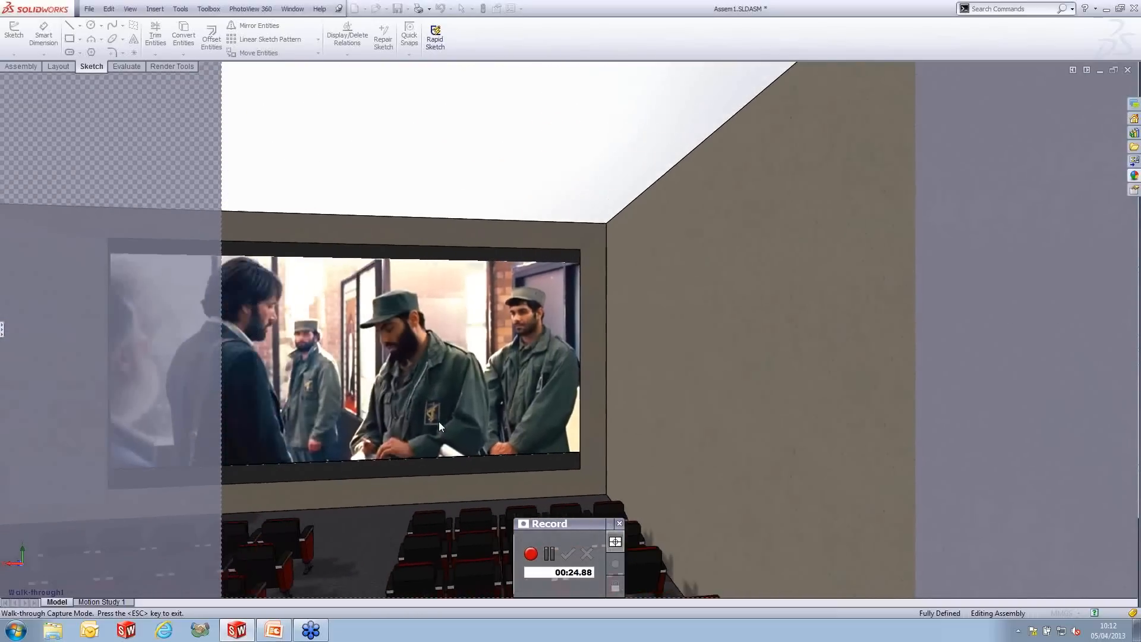
{"action": "key", "text": "Left"}
{"action": "key", "text": "Left"}
{"action": "key", "text": "Right"}
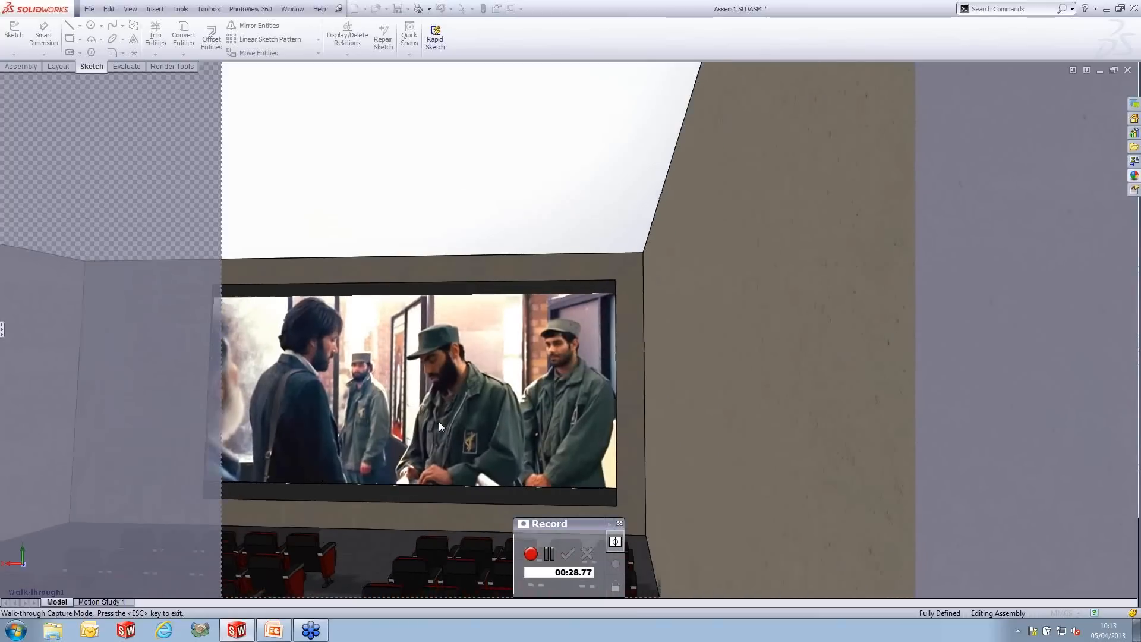
{"action": "key", "text": "space"}
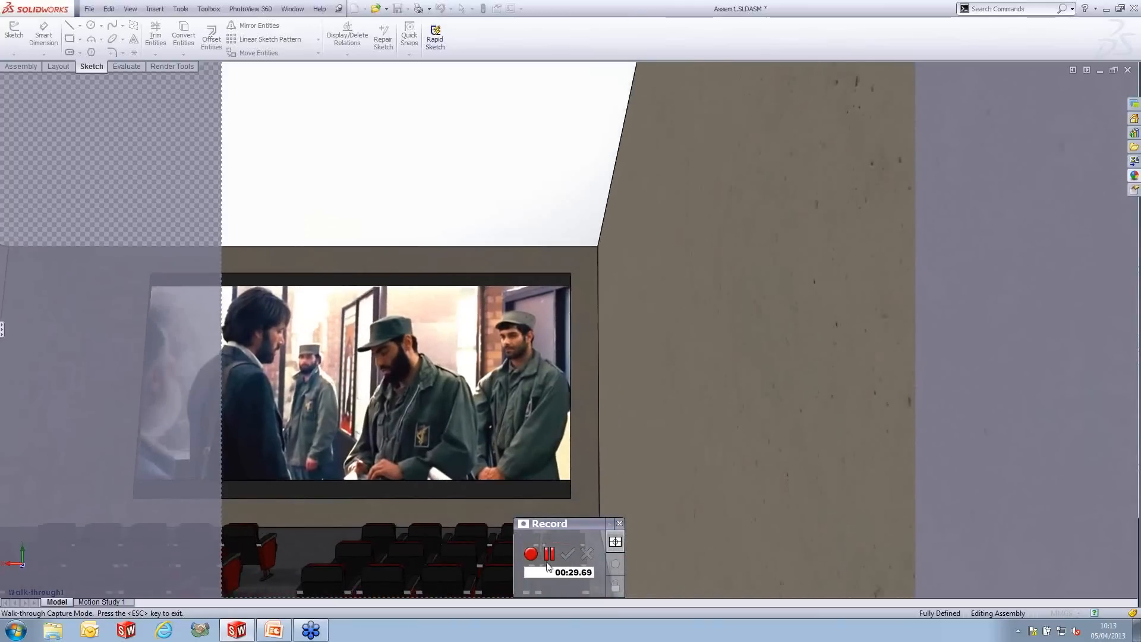
{"action": "left_click", "coordinate": [619, 523]}
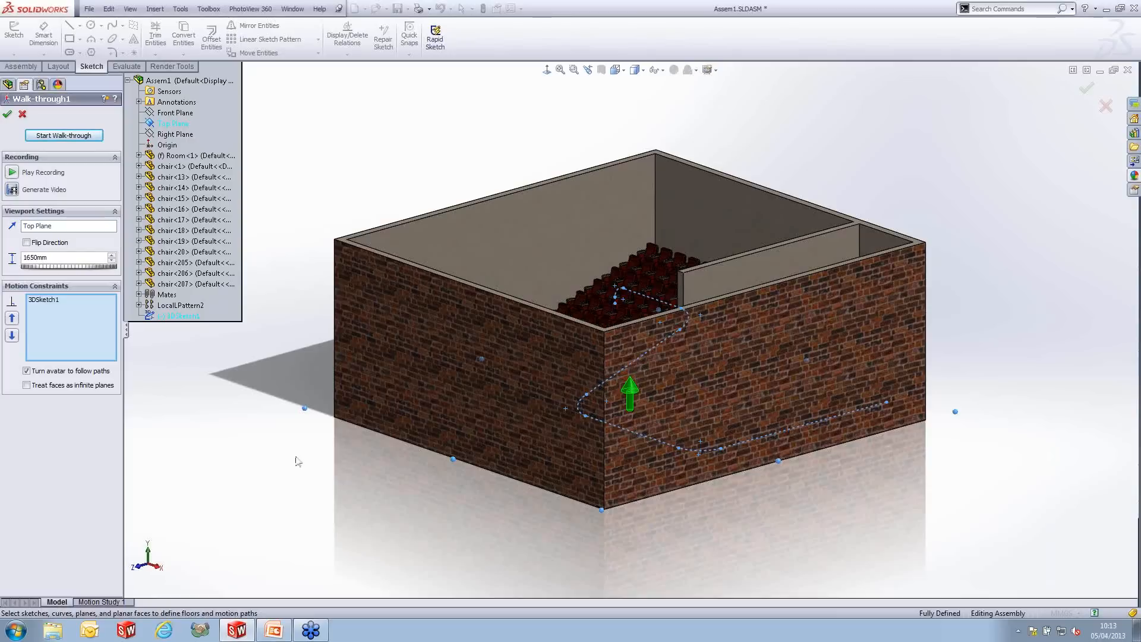
Start a new walk-through recording with no constraint, walk the avatar out of the corridor, sidestep both ways, and turn right towards the seating
{"action": "left_click", "coordinate": [64, 136]}
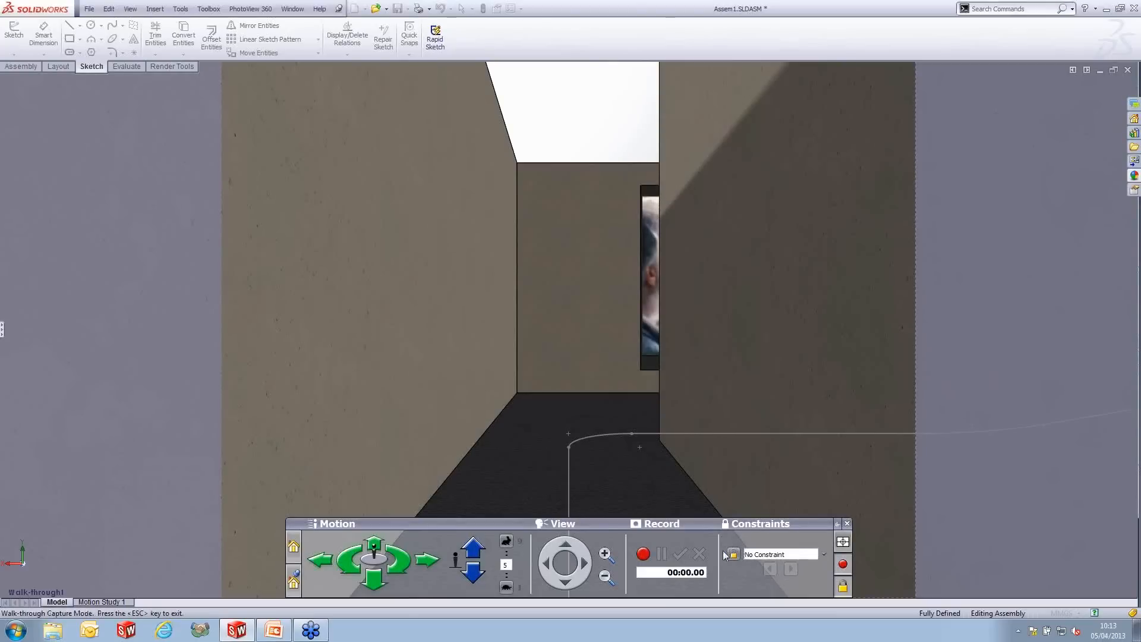
{"action": "left_click", "coordinate": [643, 554]}
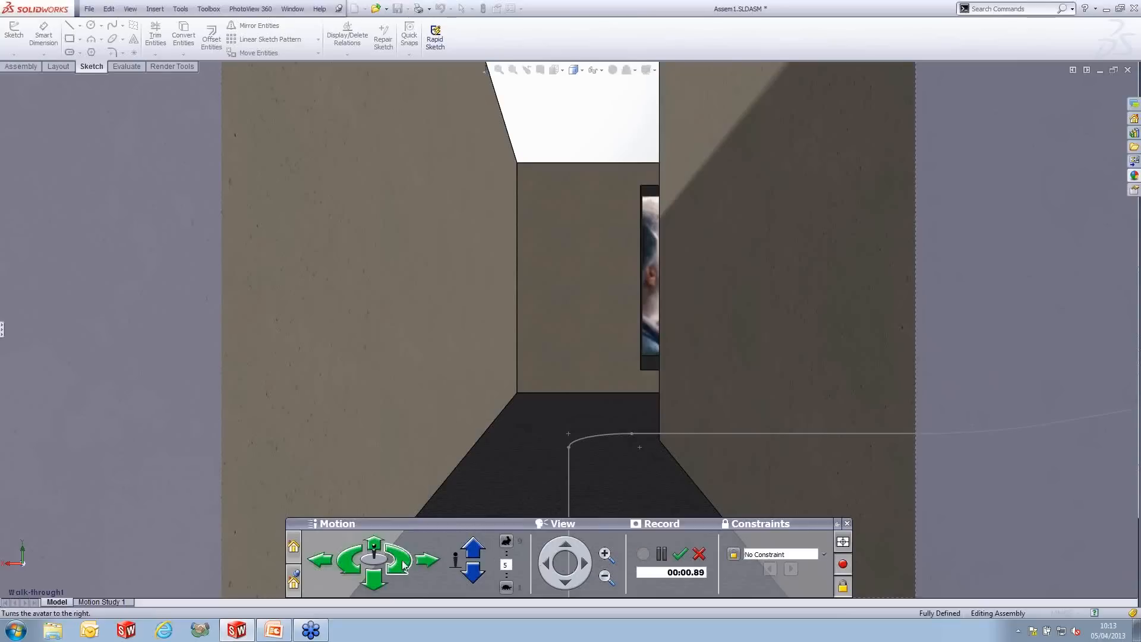
{"action": "left_click", "coordinate": [374, 548]}
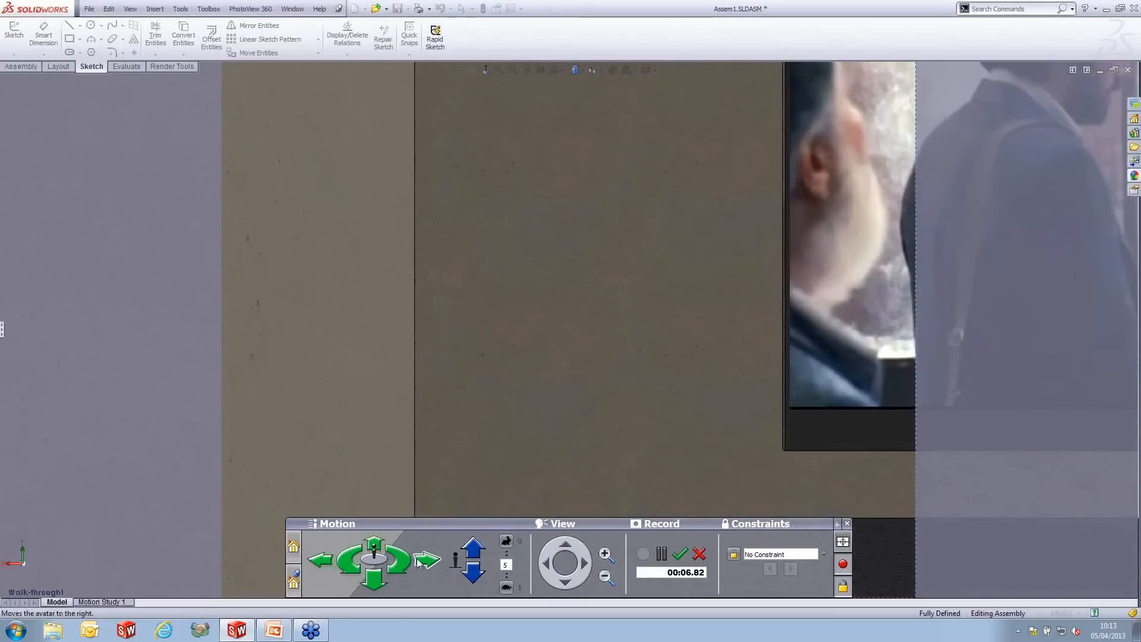
{"action": "left_click", "coordinate": [434, 556]}
{"action": "left_click", "coordinate": [325, 565]}
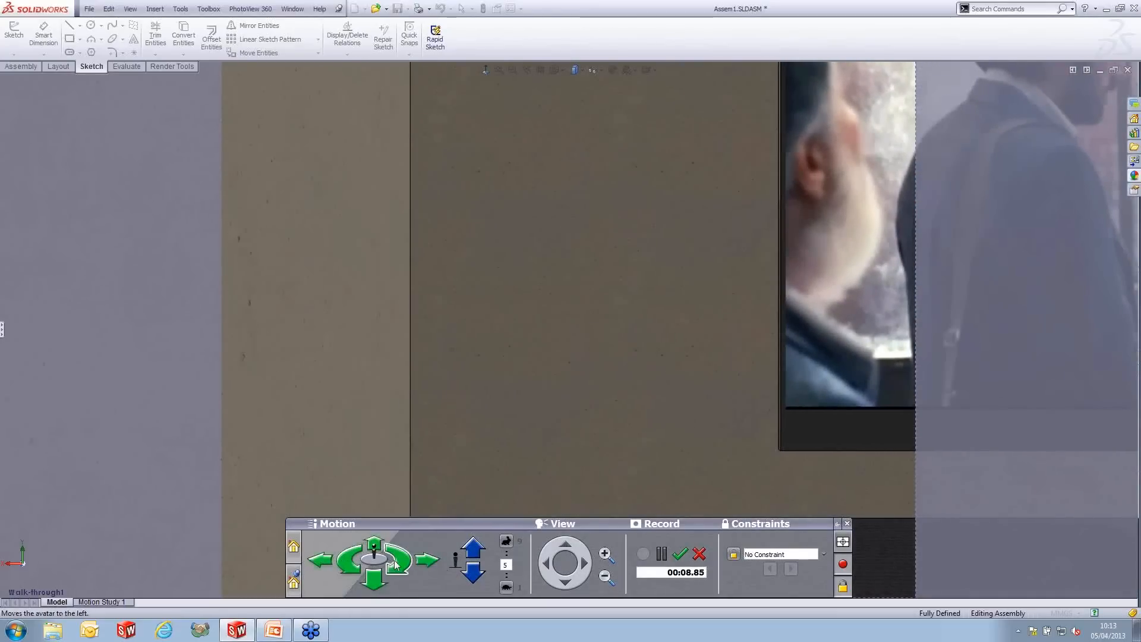
{"action": "key", "text": "Left"}
{"action": "left_click_drag", "start_coordinate": [535, 422], "coordinate": [1062, 444]}
{"action": "left_click_drag", "start_coordinate": [625, 436], "coordinate": [593, 454]}
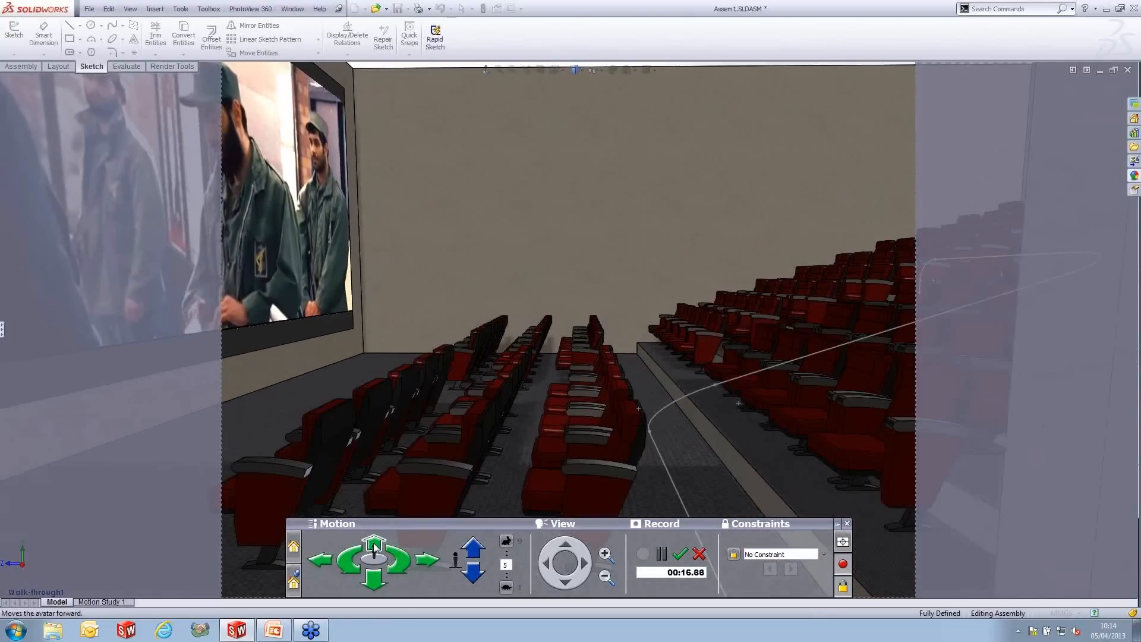
Walk the avatar in among the front rows, turn it to the cinema screen, lower it behind the seat backs, and accept the recording
{"action": "left_click", "coordinate": [373, 543]}
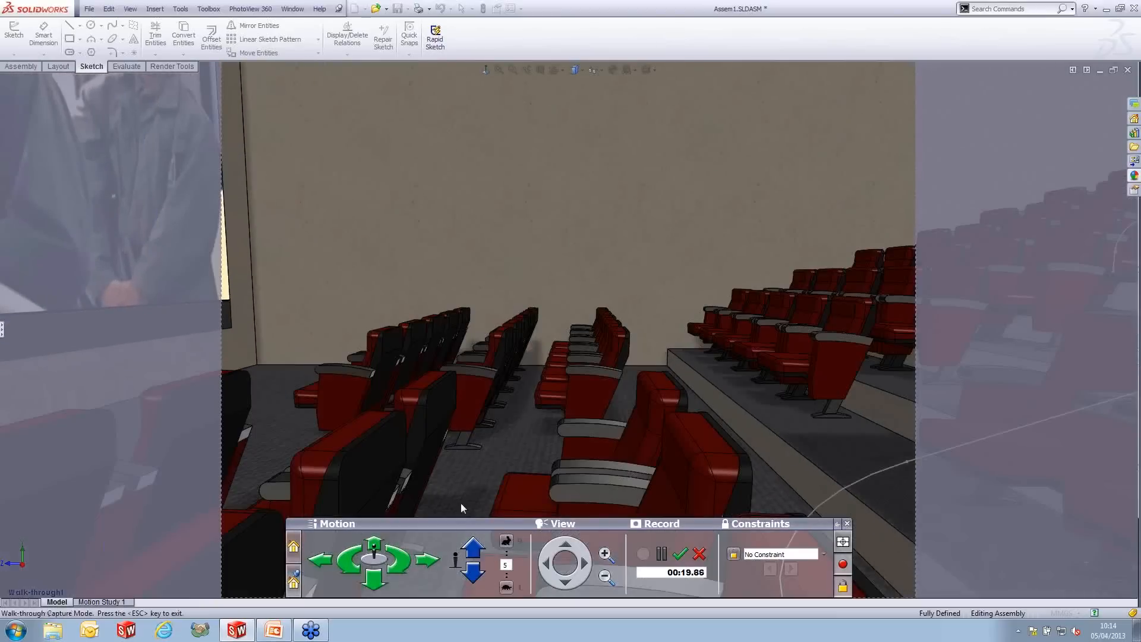
{"action": "left_click_drag", "start_coordinate": [536, 411], "coordinate": [94, 319]}
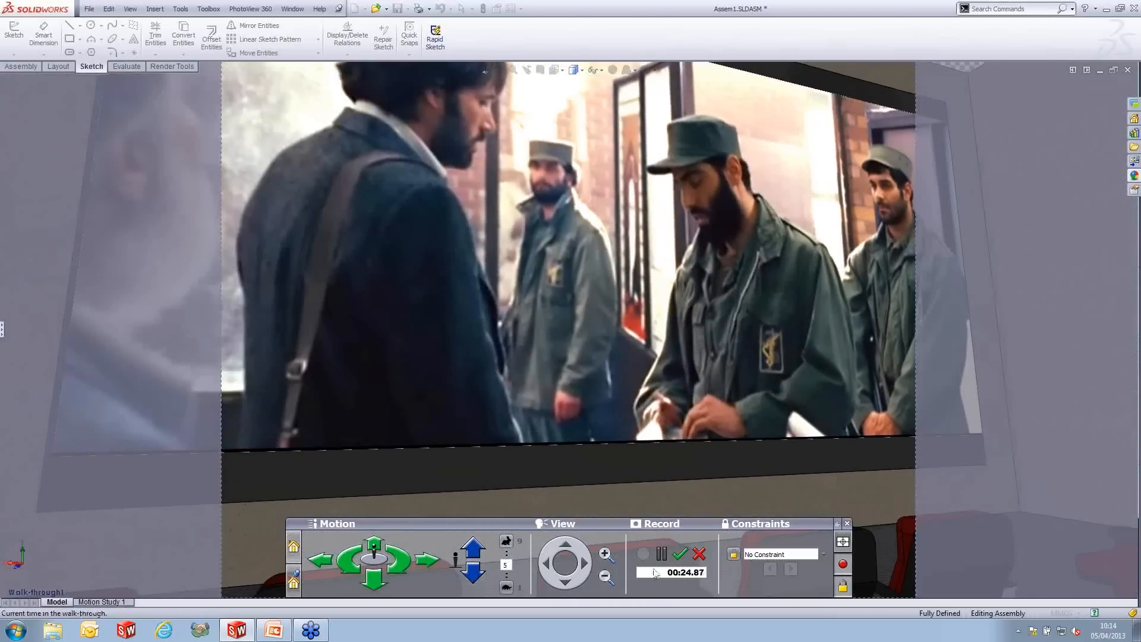
{"action": "left_click", "coordinate": [471, 572]}
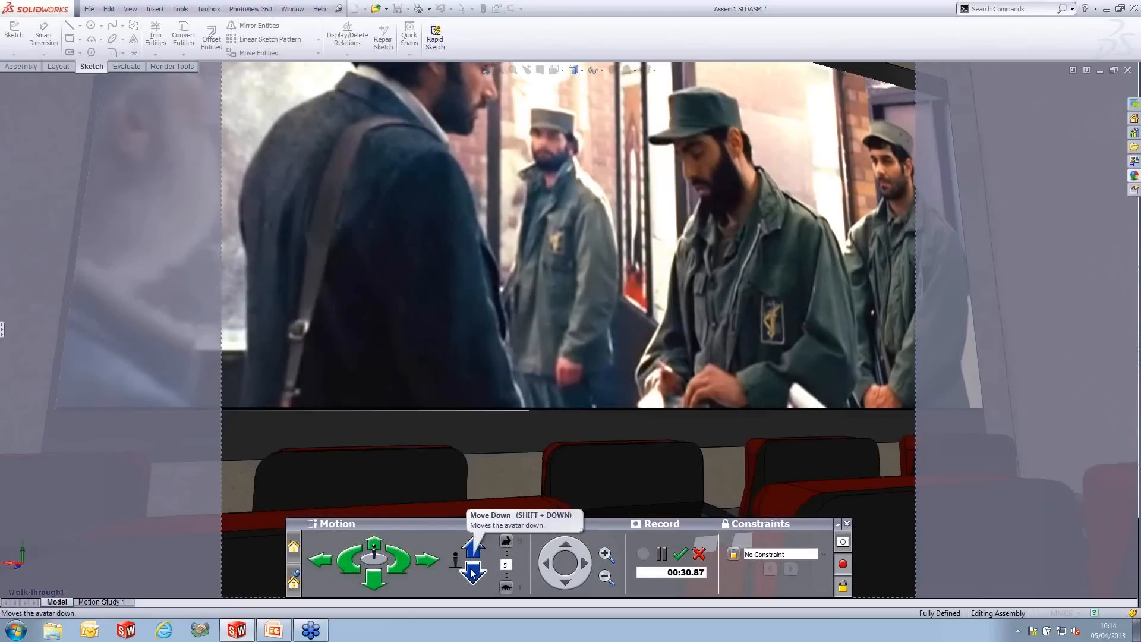
{"action": "left_click", "coordinate": [469, 568]}
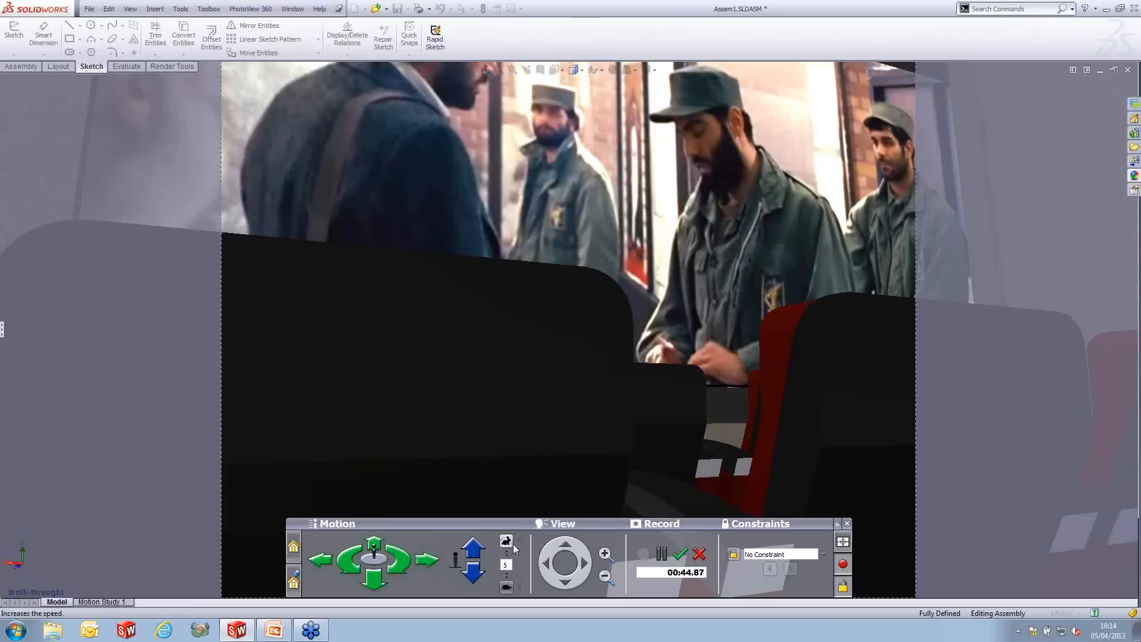
{"action": "left_click", "coordinate": [682, 554]}
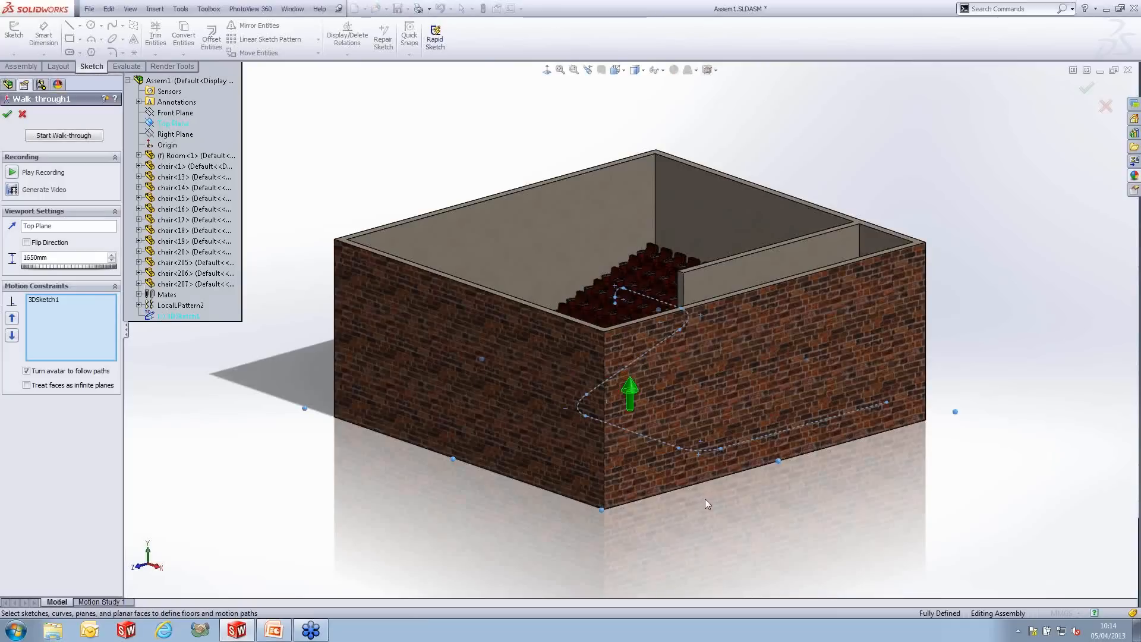
Play back the unconstrained walk-through recording through the front seating and exit the playback
{"action": "left_click", "coordinate": [13, 171]}
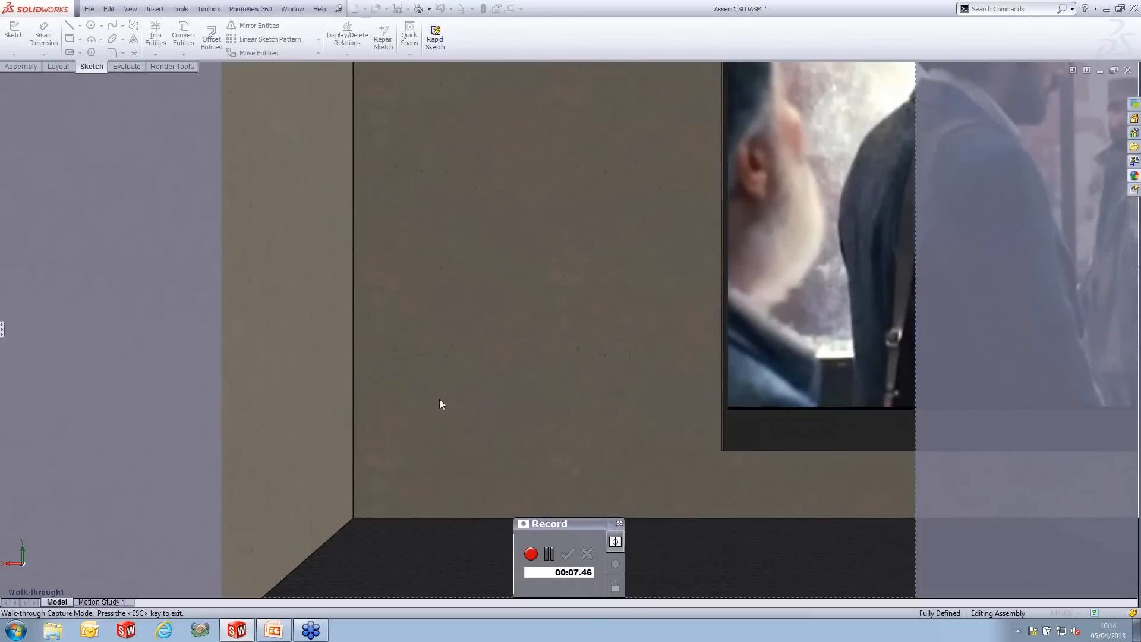
{"action": "middle_click_drag", "start_coordinate": [511, 403], "coordinate": [614, 472]}
{"action": "key", "text": "Right"}
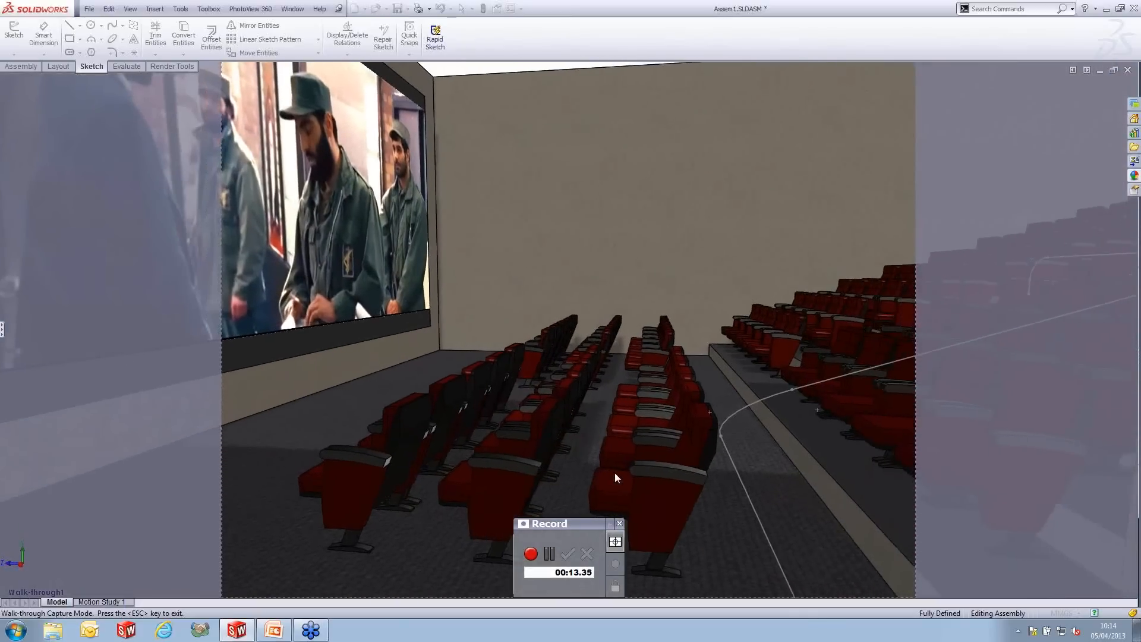
{"action": "key", "text": "Right"}
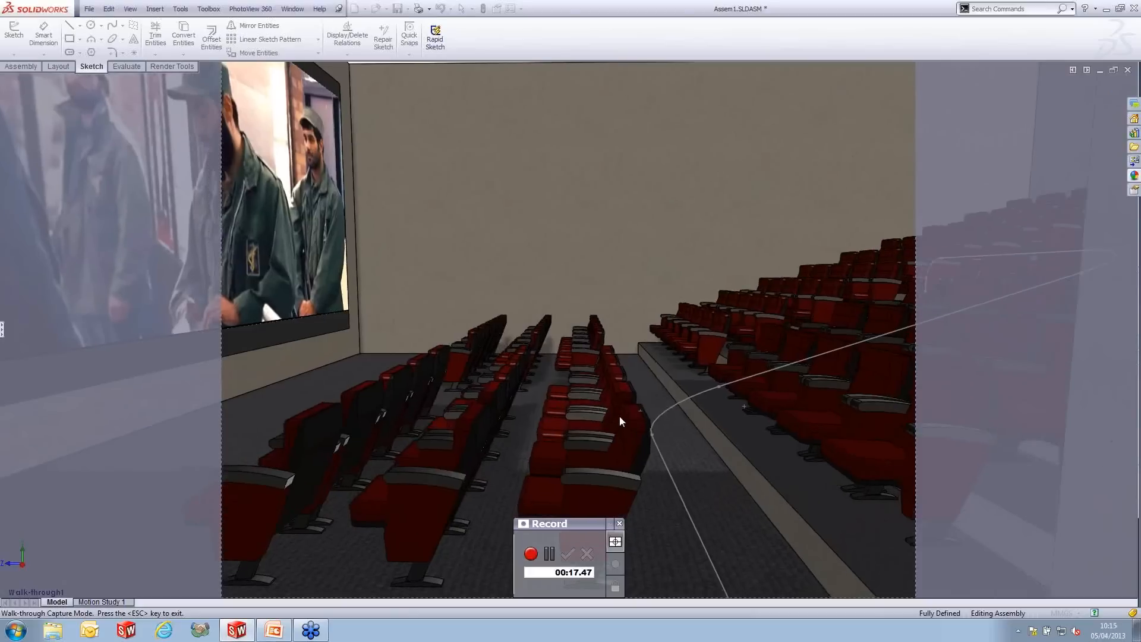
{"action": "key", "text": "Up"}
{"action": "key", "text": "Right"}
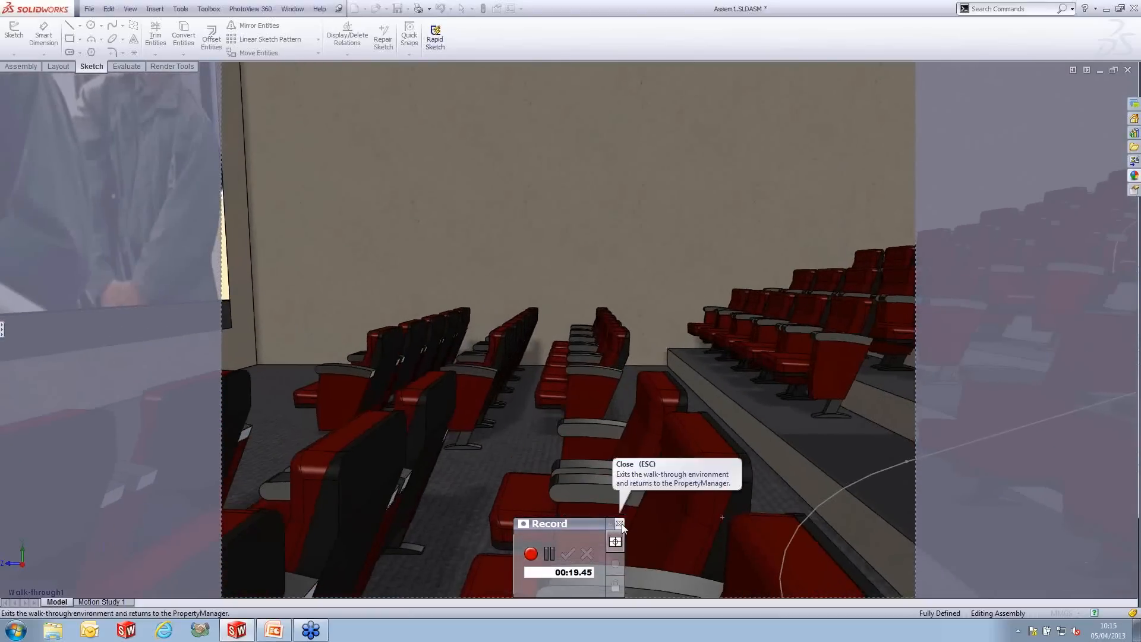
{"action": "key", "text": "Up"}
{"action": "key", "text": "Left"}
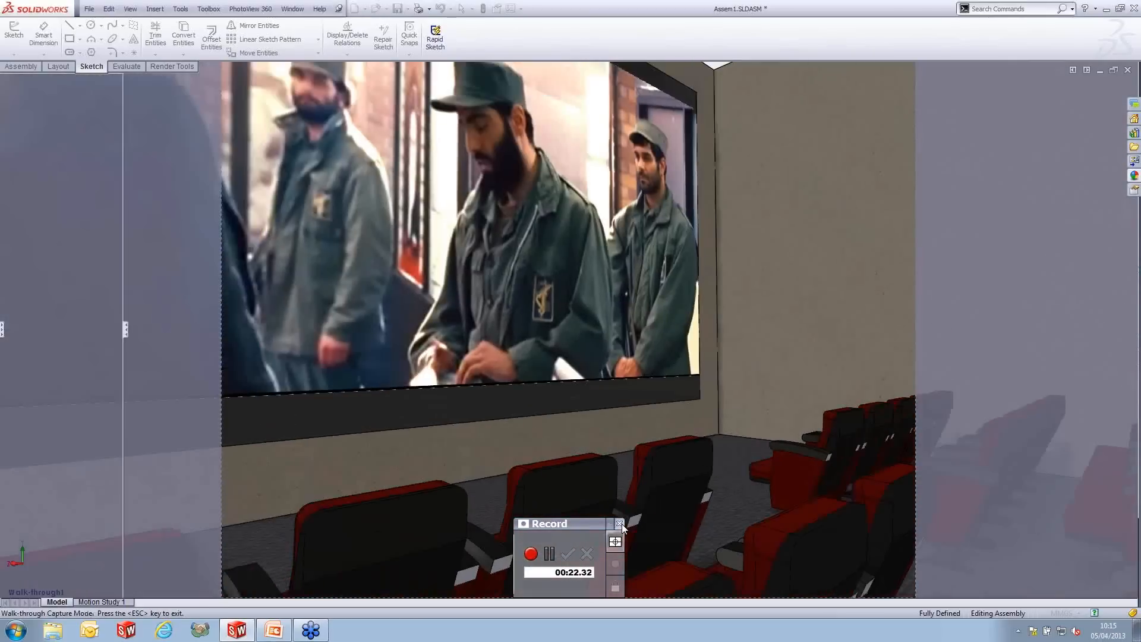
{"action": "left_click", "coordinate": [619, 523]}
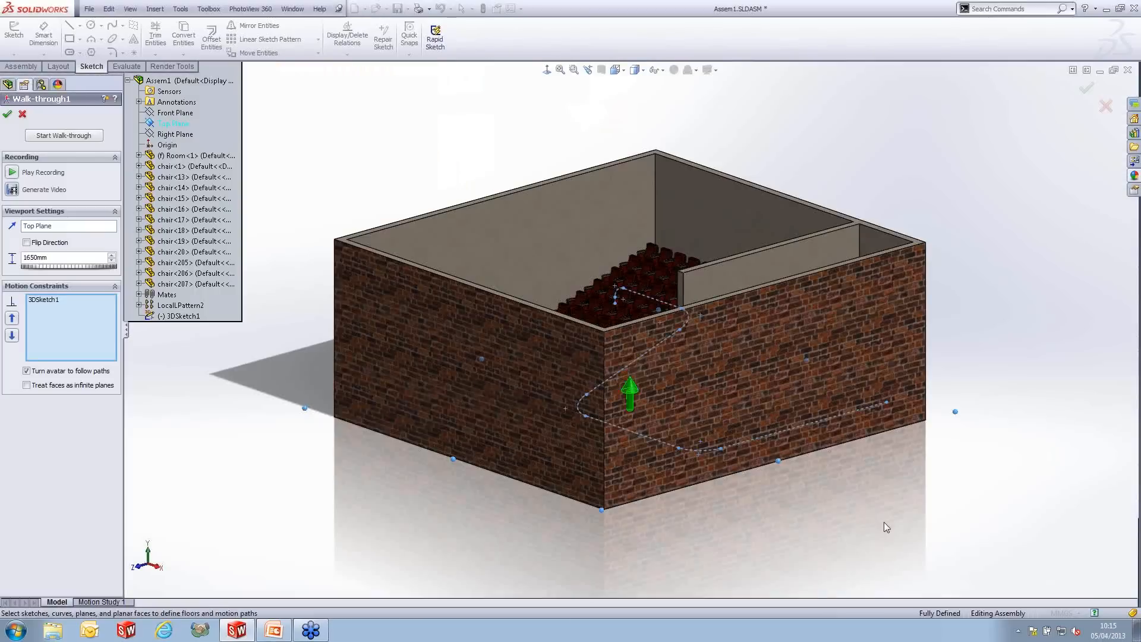
Exit the walk-through settings and close the cinema assembly without saving its changes
{"action": "left_click", "coordinate": [21, 113]}
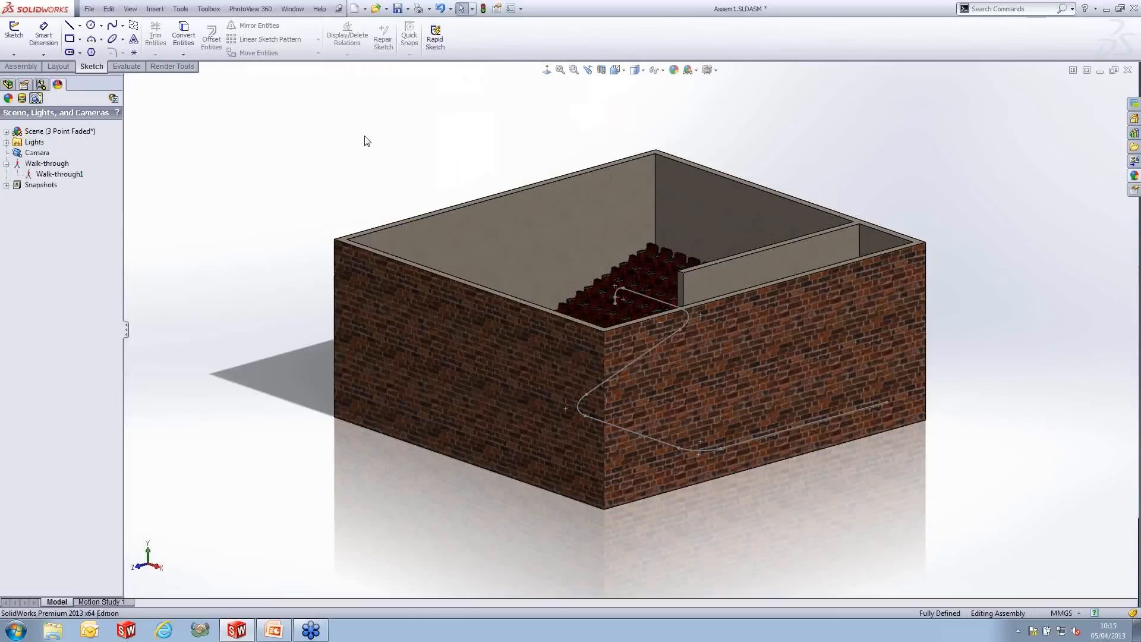
{"action": "left_click", "coordinate": [1136, 24]}
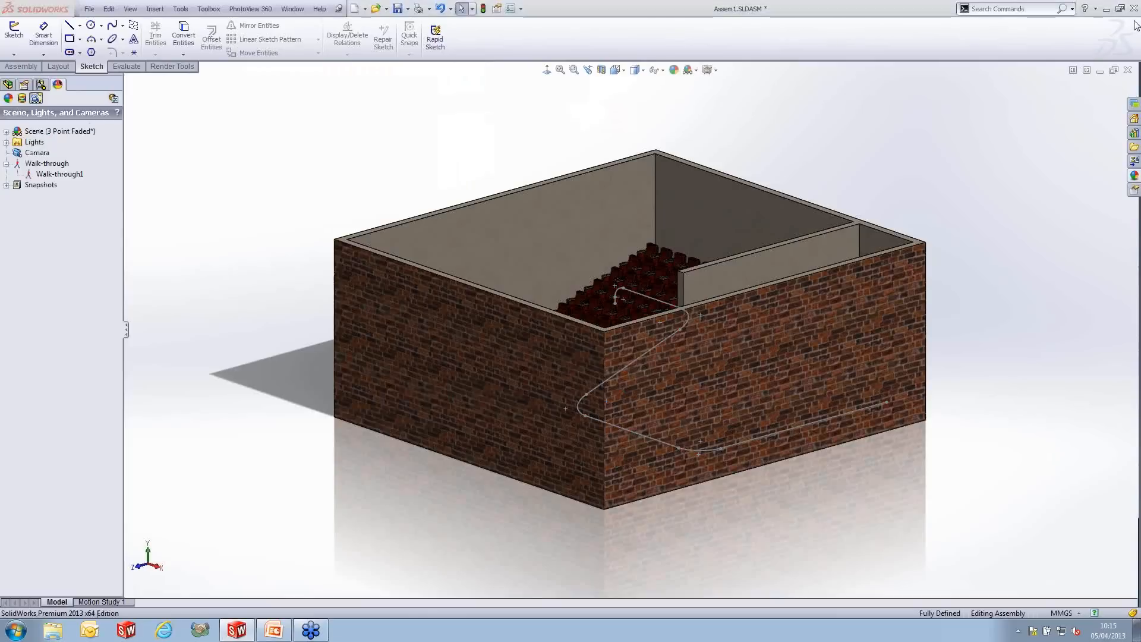
{"action": "left_click", "coordinate": [1132, 20]}
{"action": "left_click", "coordinate": [1127, 70]}
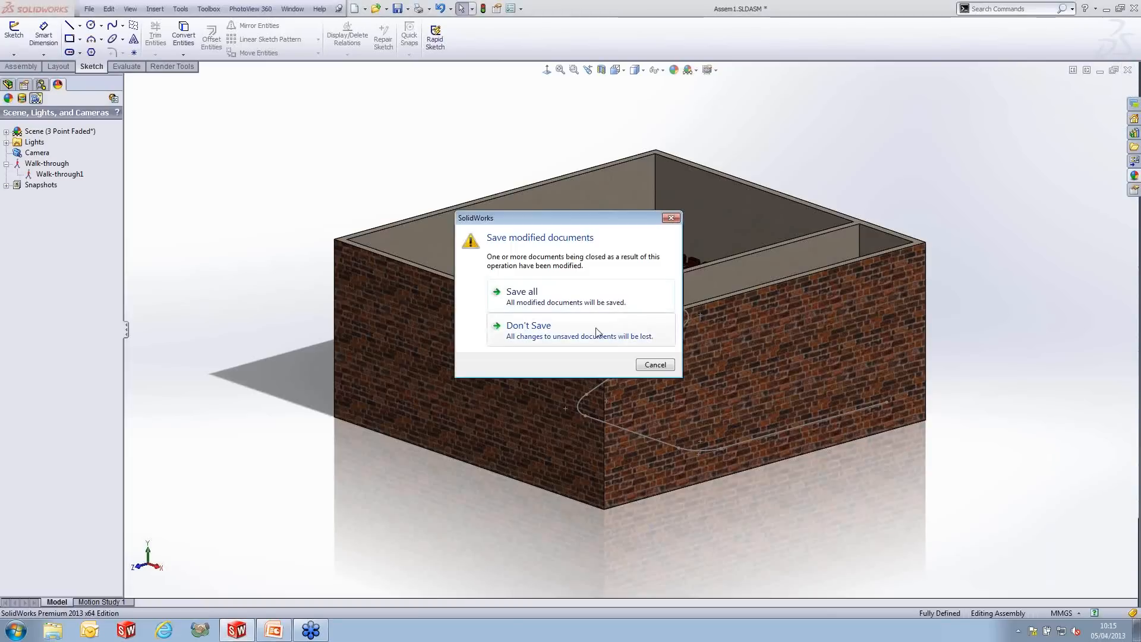
{"action": "left_click", "coordinate": [596, 333]}
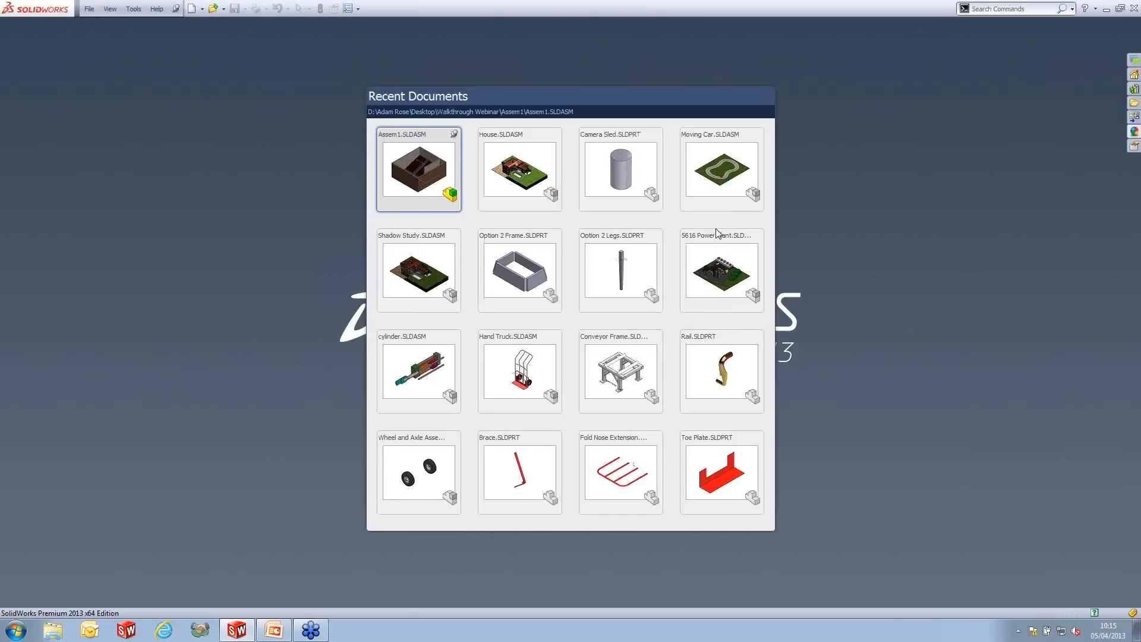
Open the recent assembly House.SLDASM and add a target-aimed camera with numeric controls shown
{"action": "left_click", "coordinate": [521, 157]}
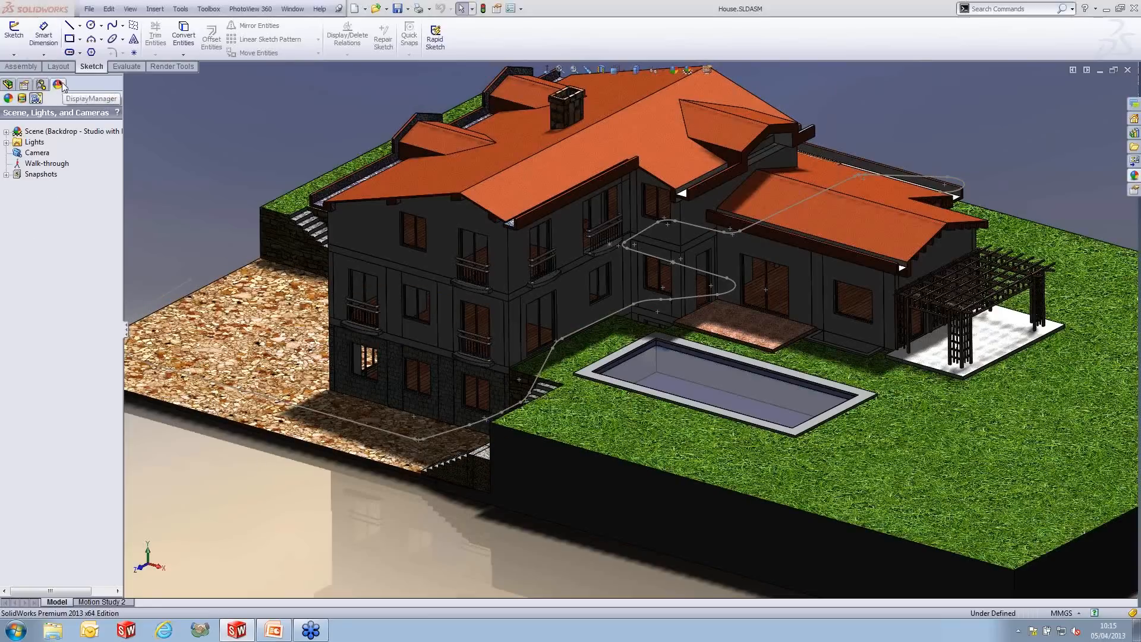
{"action": "right_click", "coordinate": [42, 153]}
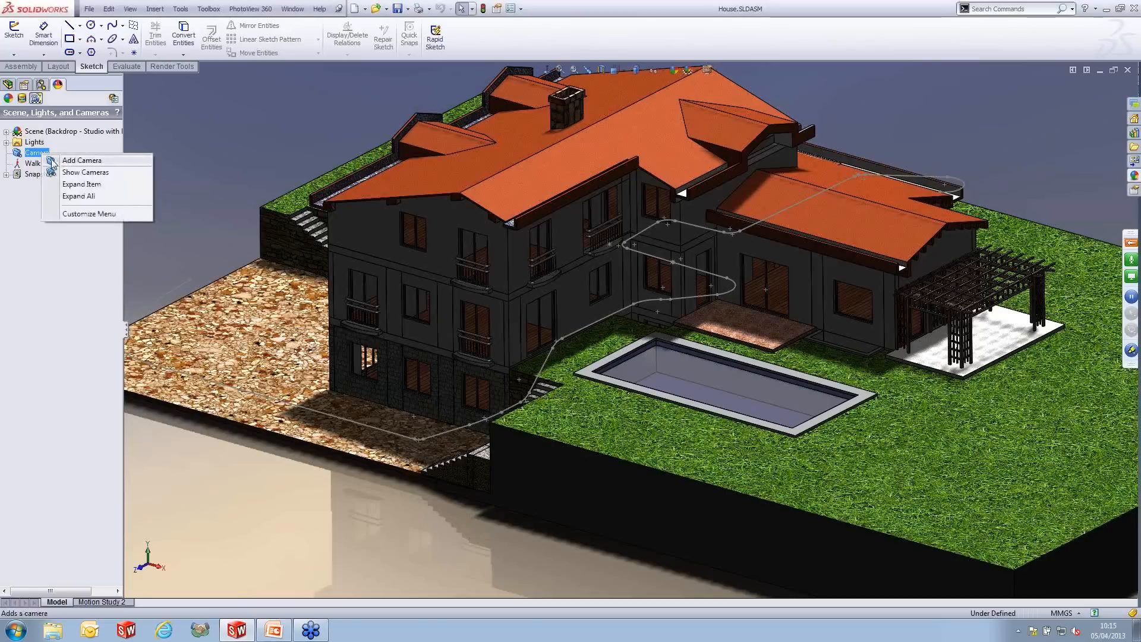
{"action": "left_click", "coordinate": [99, 162]}
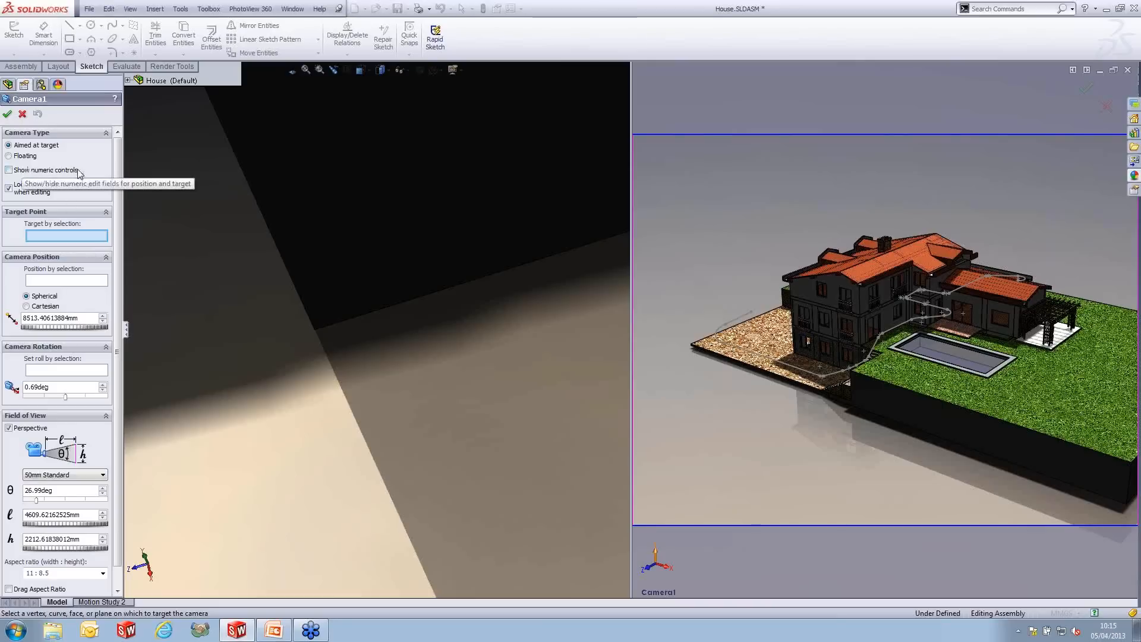
{"action": "left_click", "coordinate": [41, 173]}
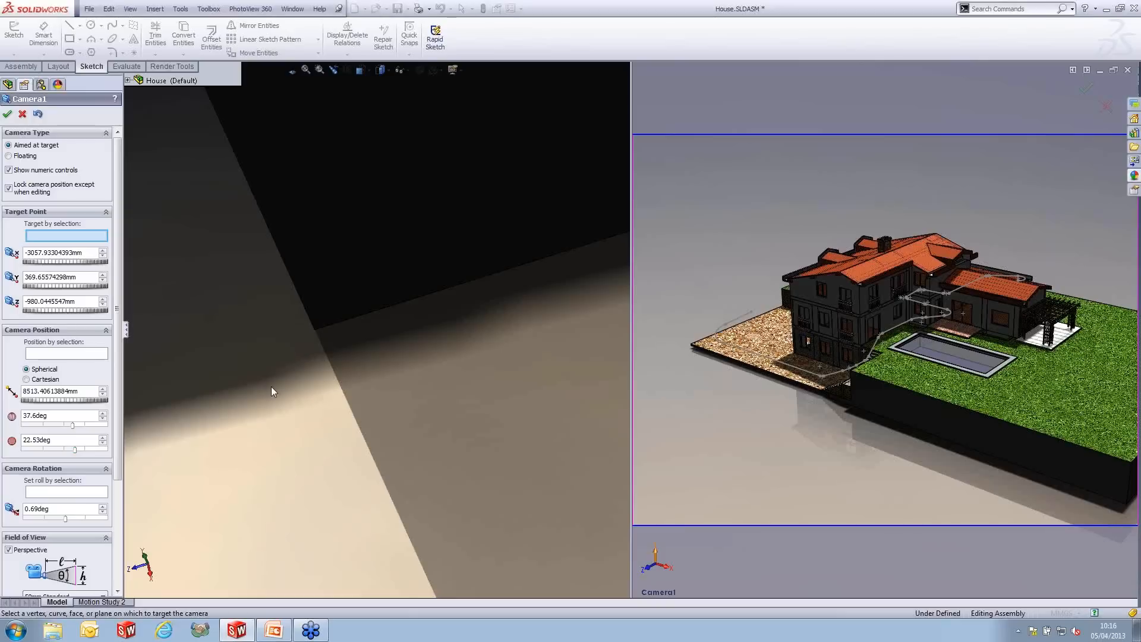
Define the camera position in Cartesian coordinates, setting X to -2500 mm and Y to 510 mm
{"action": "scroll", "coordinate": [270, 386], "scroll_direction": "up", "scroll_amount": 5}
{"action": "scroll", "coordinate": [373, 185], "scroll_direction": "up", "scroll_amount": 1}
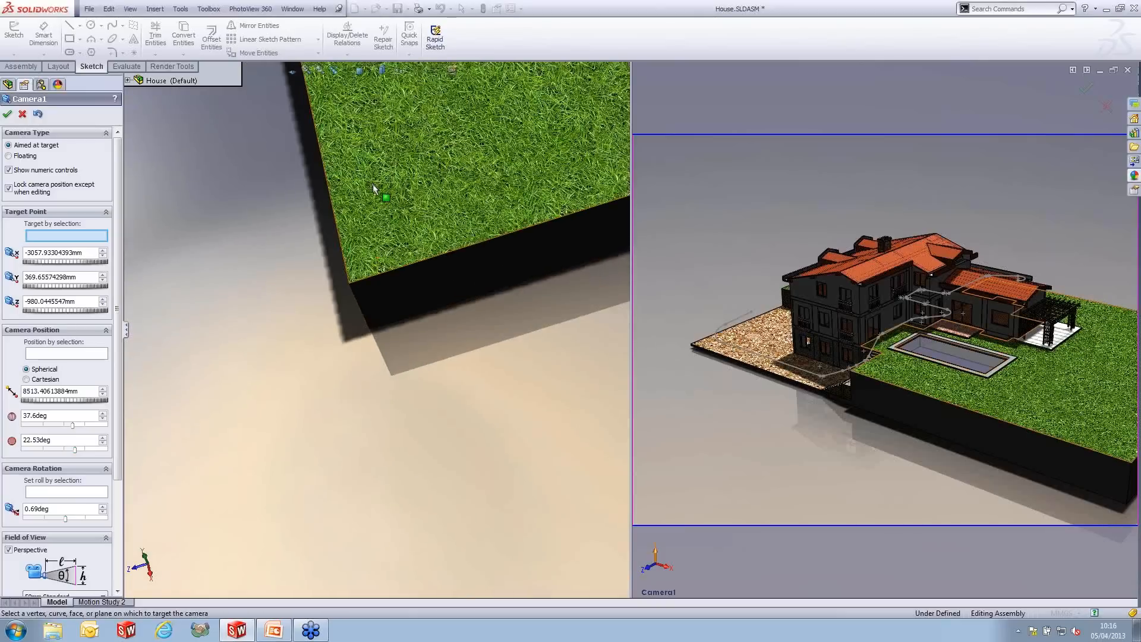
{"action": "scroll", "coordinate": [374, 186], "scroll_direction": "up", "scroll_amount": 6}
{"action": "middle_click_drag", "start_coordinate": [335, 408], "coordinate": [350, 352]}
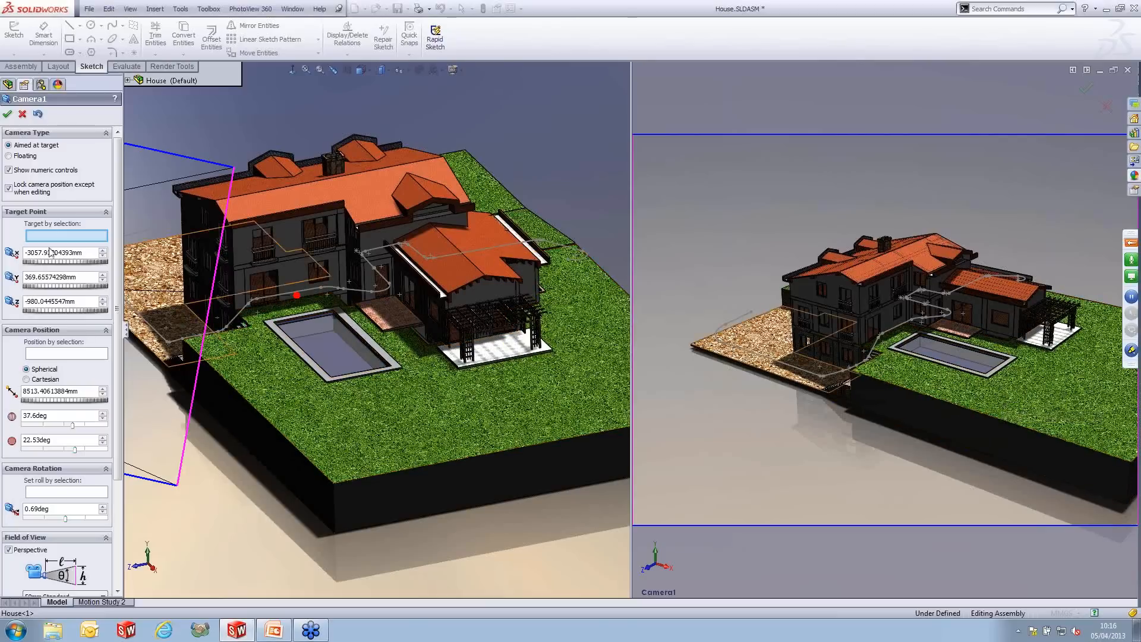
{"action": "left_click", "coordinate": [45, 380]}
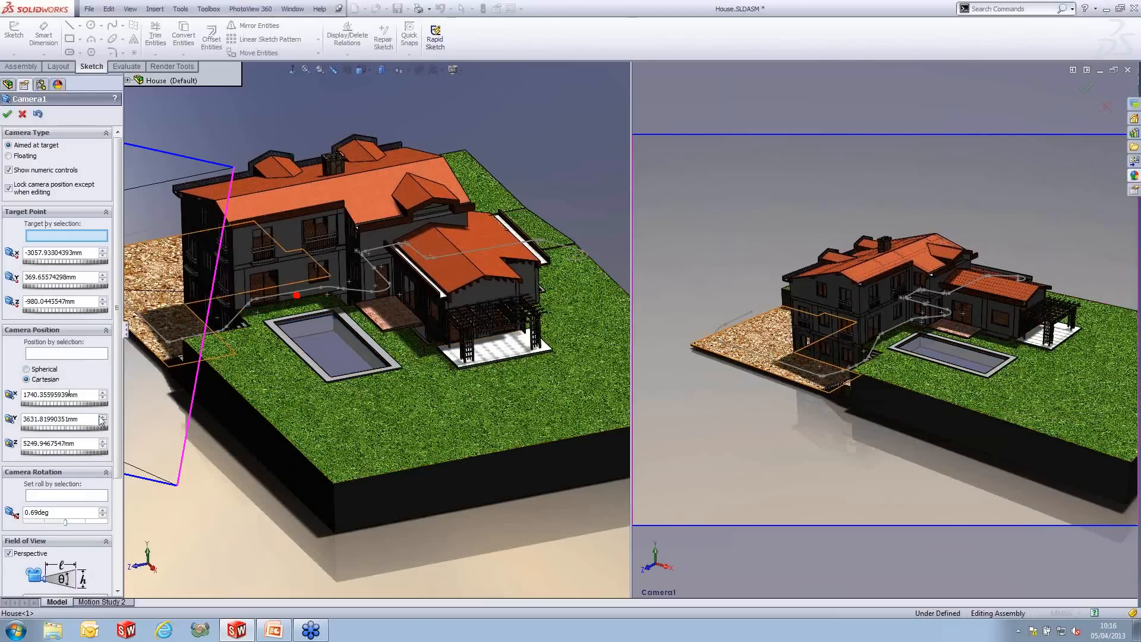
{"action": "left_click_drag", "start_coordinate": [92, 395], "coordinate": [2, 404]}
{"action": "type", "text": "-2500"}
{"action": "key", "text": "Return"}
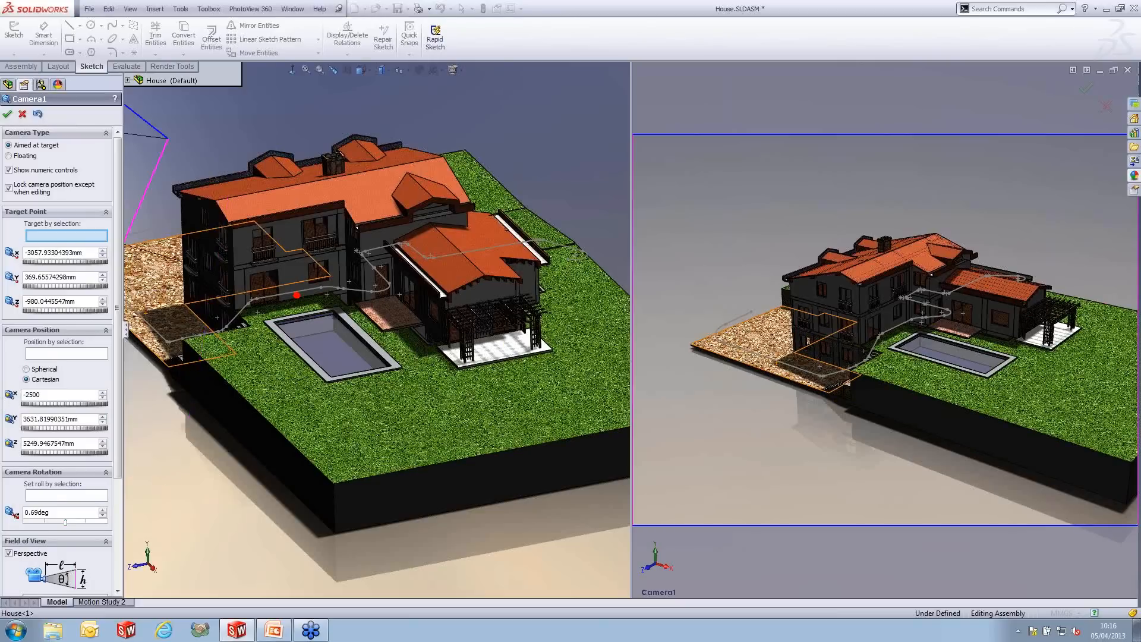
{"action": "left_click", "coordinate": [90, 419]}
{"action": "type", "text": "510"}
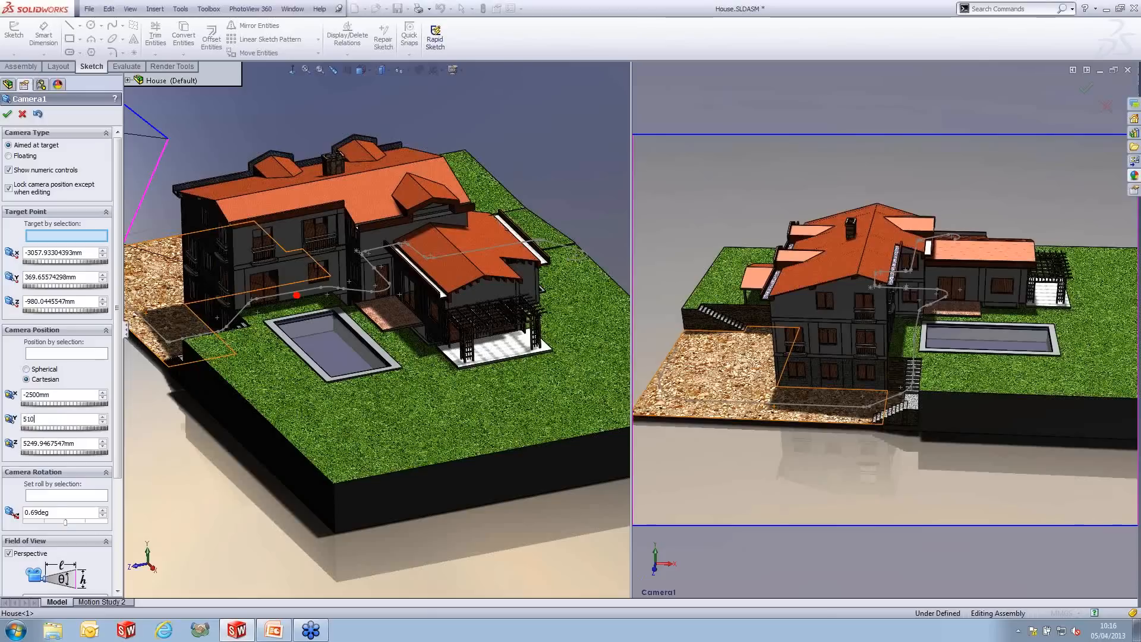
{"action": "key", "text": "Return"}
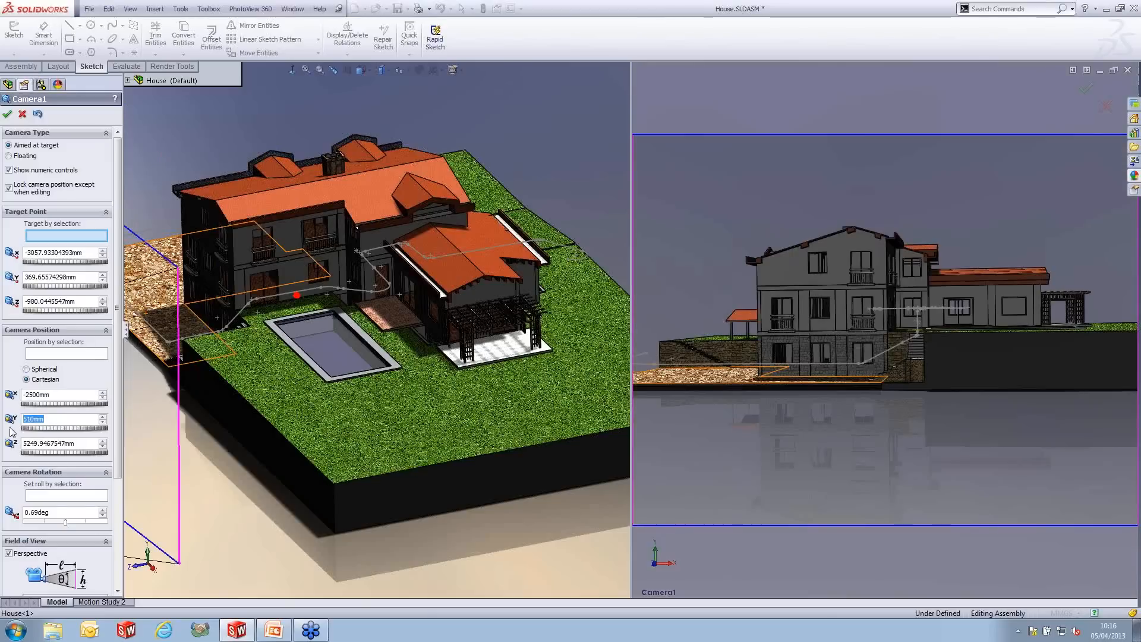
Try a camera Z position of 300 mm and shift the camera freehand along Z to about -143 mm
{"action": "key", "text": "Tab"}
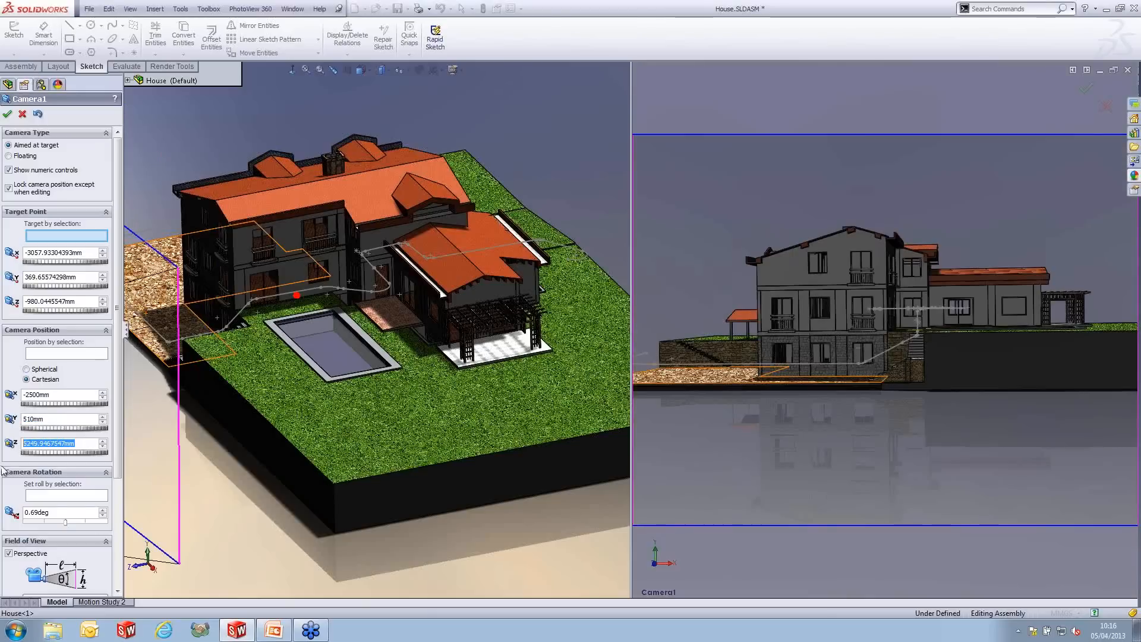
{"action": "type", "text": "300"}
{"action": "key", "text": "Return"}
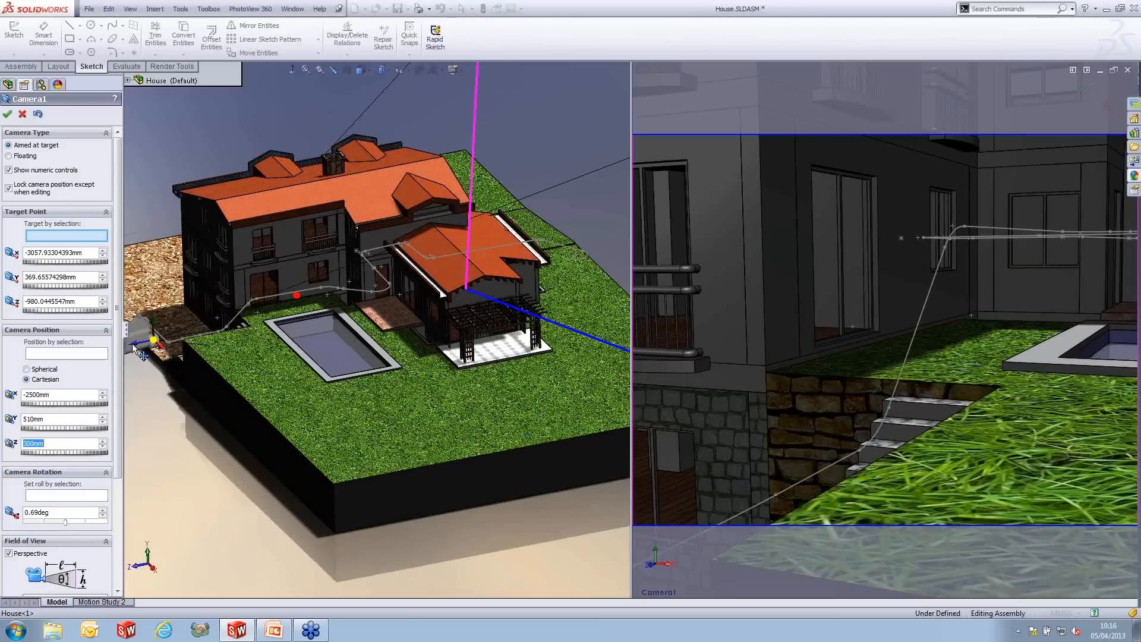
{"action": "mouse_move", "coordinate": [138, 357]}
{"action": "middle_mouse_down"}
{"action": "mouse_move", "coordinate": [155, 384]}
{"action": "mouse_move", "coordinate": [138, 368]}
{"action": "middle_mouse_up"}
{"action": "left_click_drag", "start_coordinate": [132, 348], "coordinate": [196, 340]}
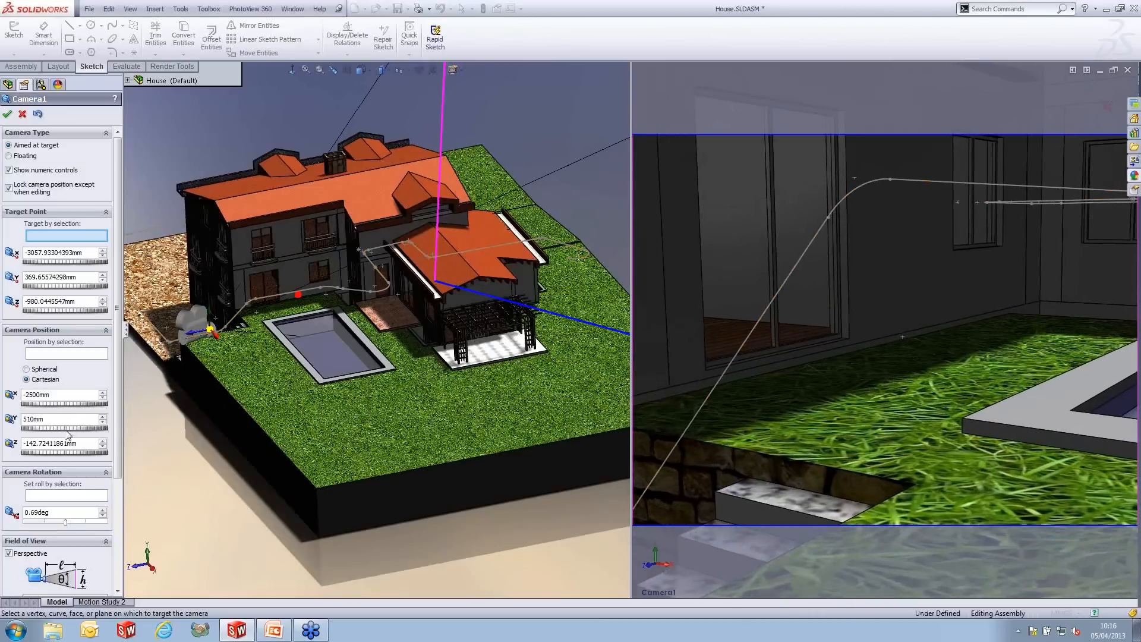
Set the camera's Z position to -300 mm and its field of view to 24mm Wide Angle
{"action": "left_click_drag", "start_coordinate": [88, 443], "coordinate": [5, 448]}
{"action": "type", "text": "-300"}
{"action": "key", "text": "Return"}
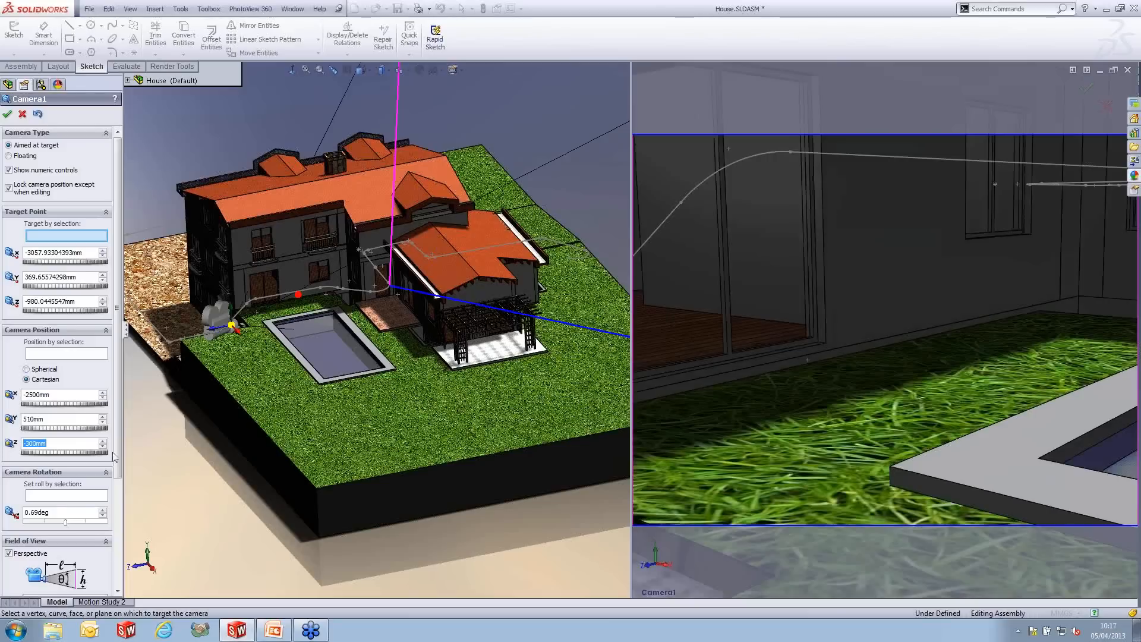
{"action": "scroll", "coordinate": [119, 428], "scroll_direction": "down", "scroll_amount": 5}
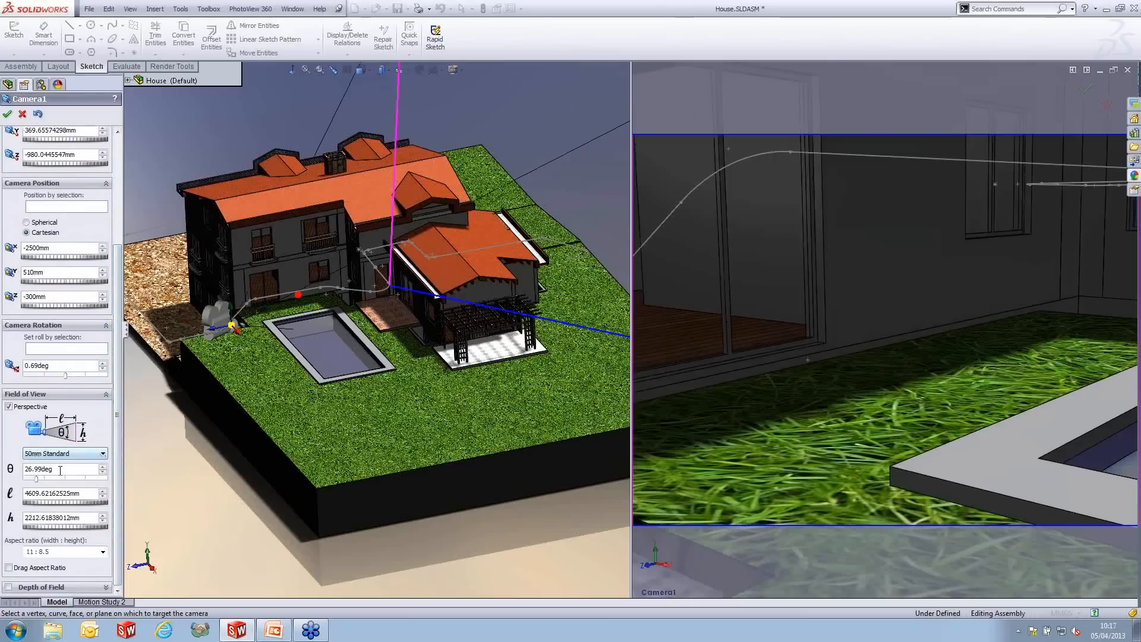
{"action": "left_click", "coordinate": [42, 455]}
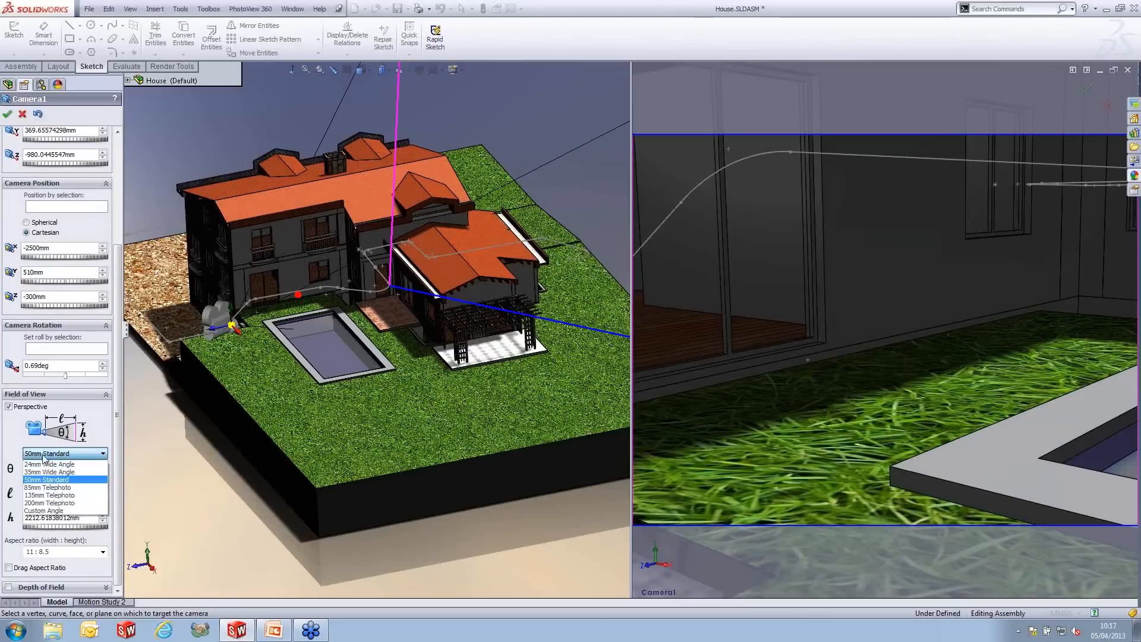
{"action": "left_click", "coordinate": [75, 468]}
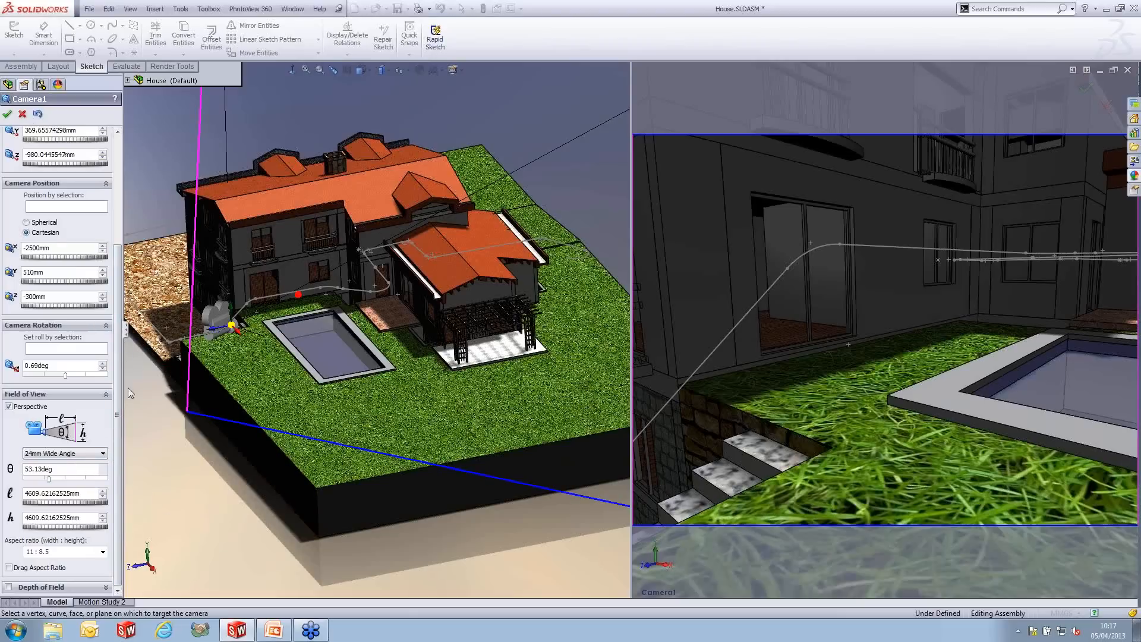
Aim the camera at the house wall face around the small window beside the pool, and accept the camera
{"action": "scroll", "coordinate": [118, 348], "scroll_direction": "up", "scroll_amount": 1}
{"action": "scroll", "coordinate": [119, 349], "scroll_direction": "up", "scroll_amount": 5}
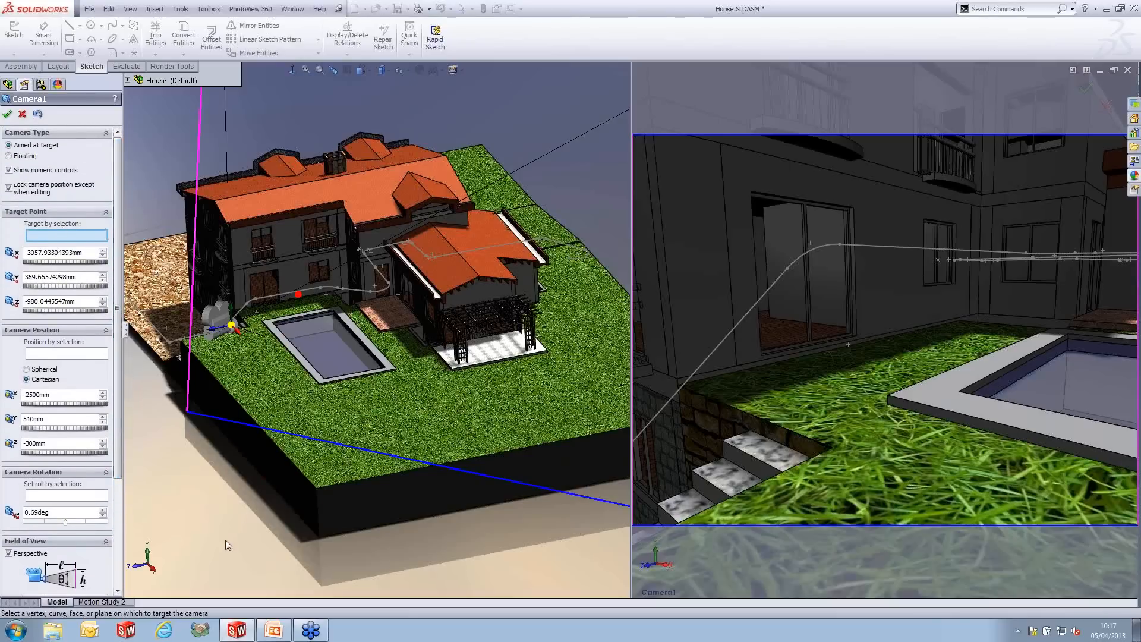
{"action": "scroll", "coordinate": [316, 259], "scroll_direction": "down", "scroll_amount": 5}
{"action": "scroll", "coordinate": [342, 294], "scroll_direction": "down", "scroll_amount": 5}
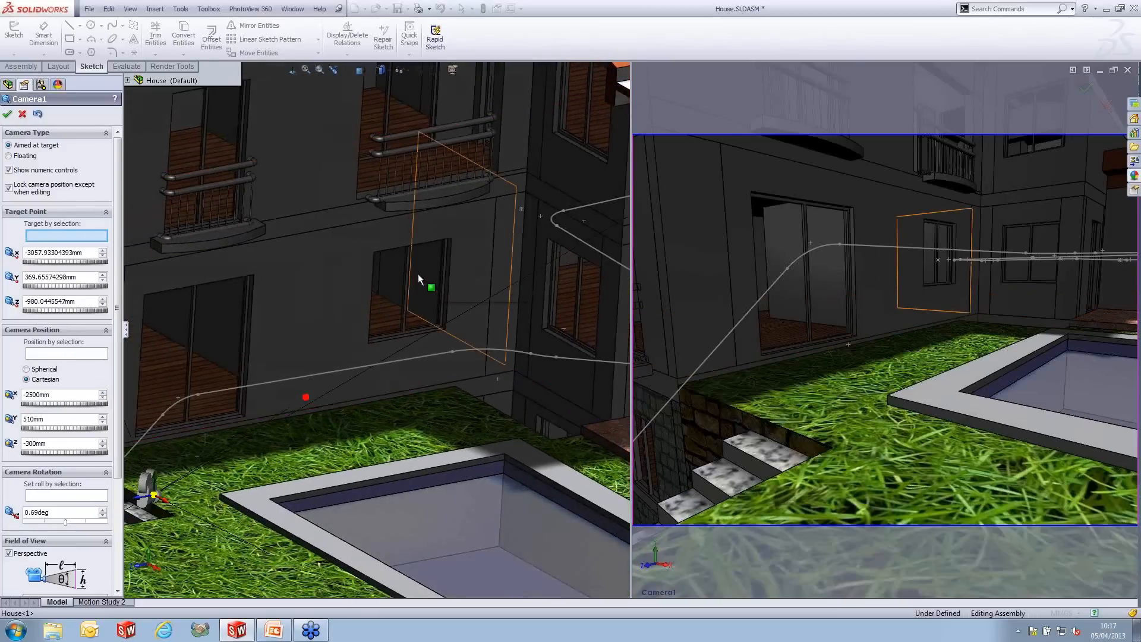
{"action": "left_click", "coordinate": [418, 273]}
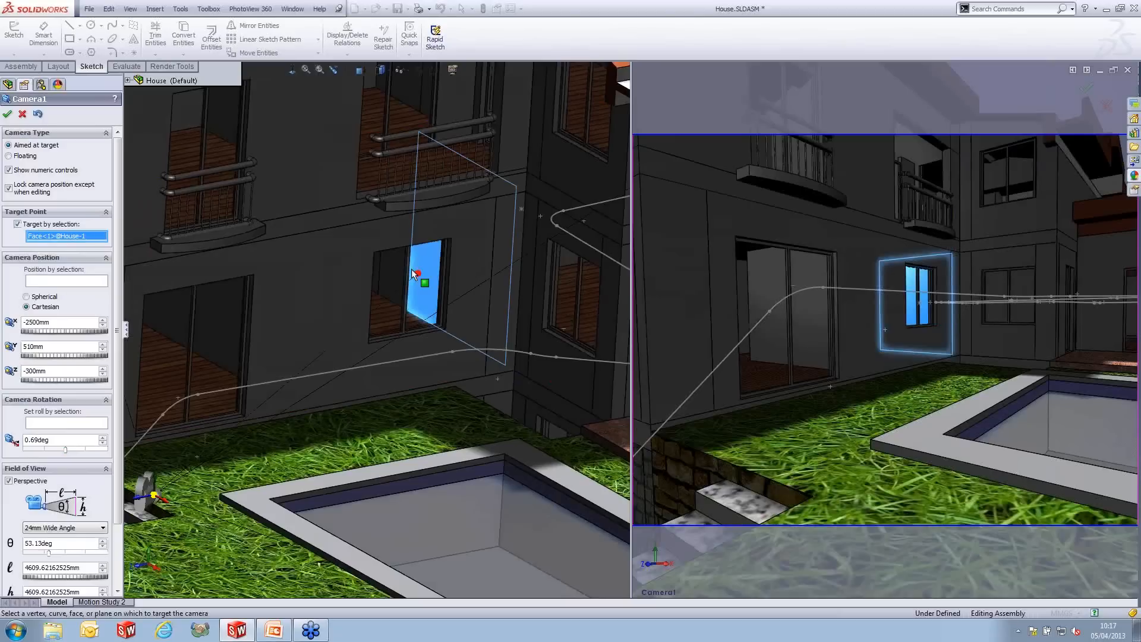
{"action": "left_click", "coordinate": [7, 114]}
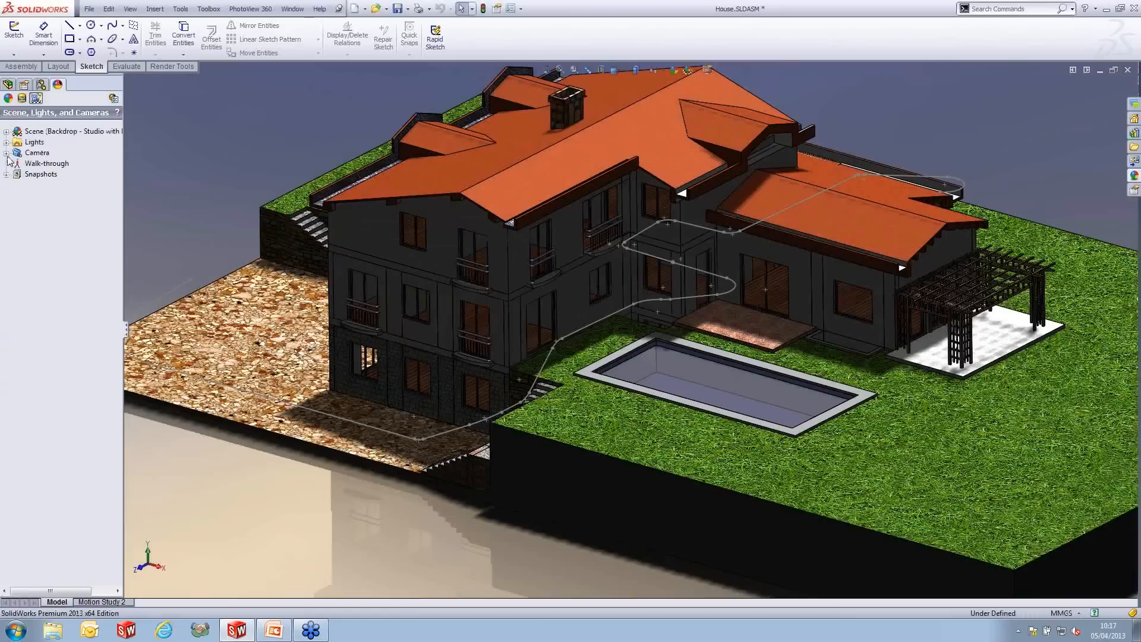
Rename the new camera as Cartesian
{"action": "left_click", "coordinate": [6, 153]}
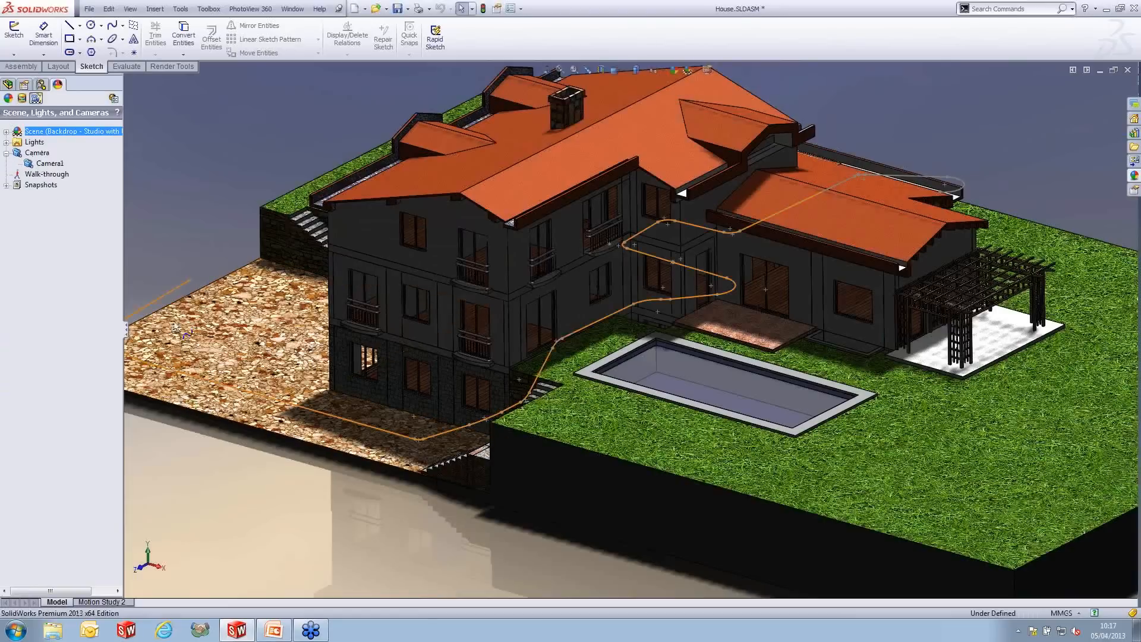
{"action": "key", "text": "space"}
{"action": "left_click", "coordinate": [210, 324]}
{"action": "left_click", "coordinate": [50, 163]}
{"action": "left_click", "coordinate": [53, 163]}
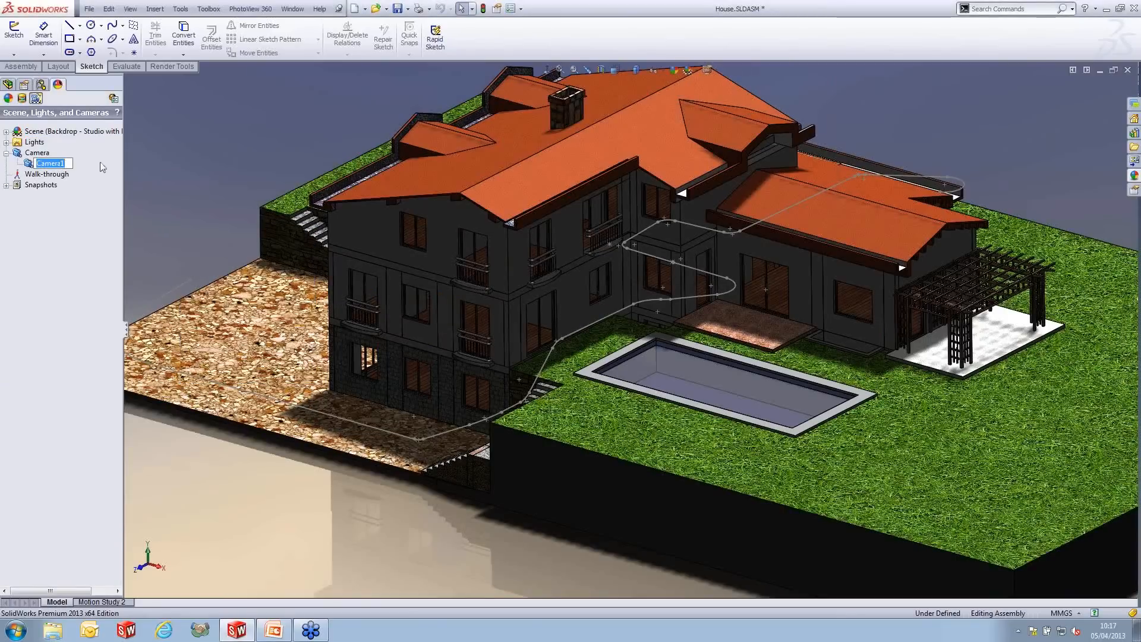
{"action": "type", "text": "Cartesian"}
{"action": "left_click", "coordinate": [159, 179]}
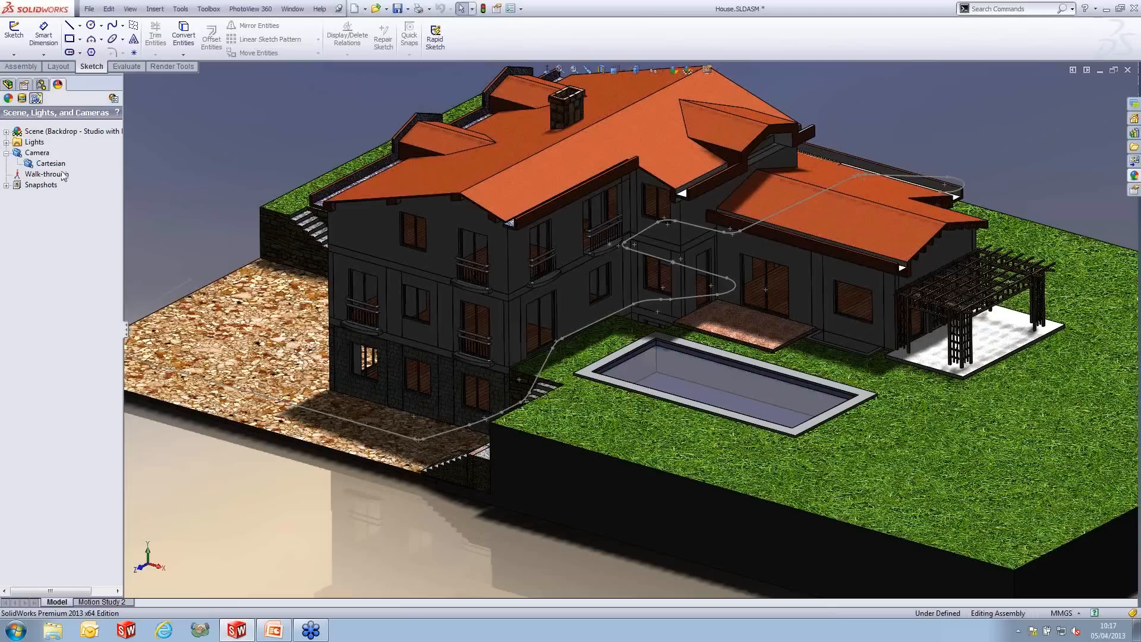
Add a second camera and attach its position to the 3D sketch spline above the gravel area
{"action": "right_click", "coordinate": [39, 153]}
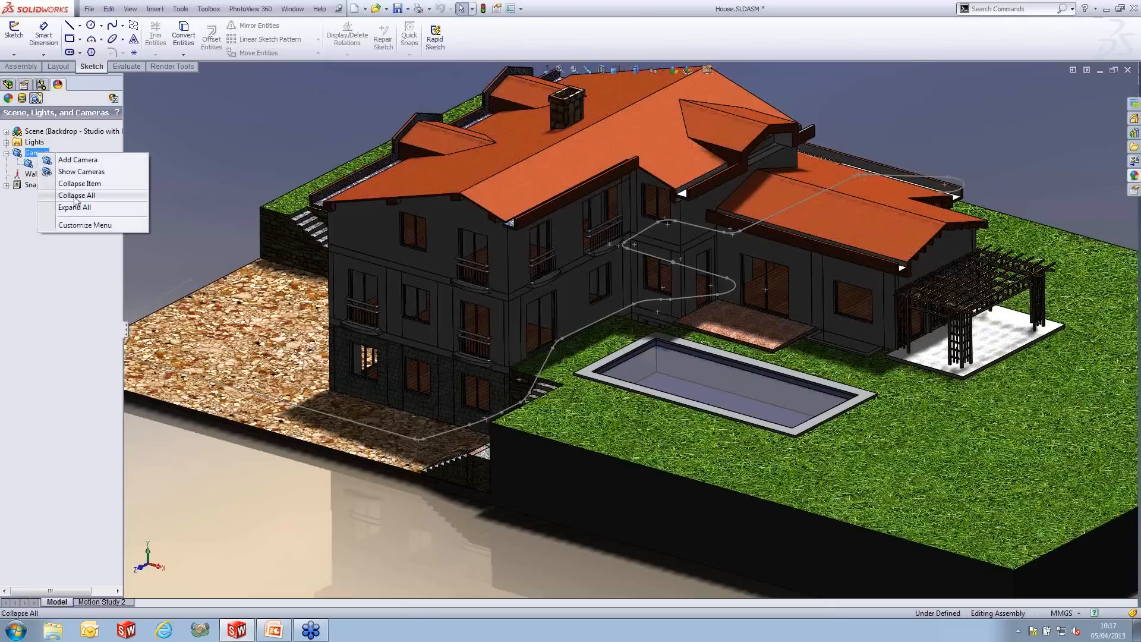
{"action": "left_click", "coordinate": [83, 160]}
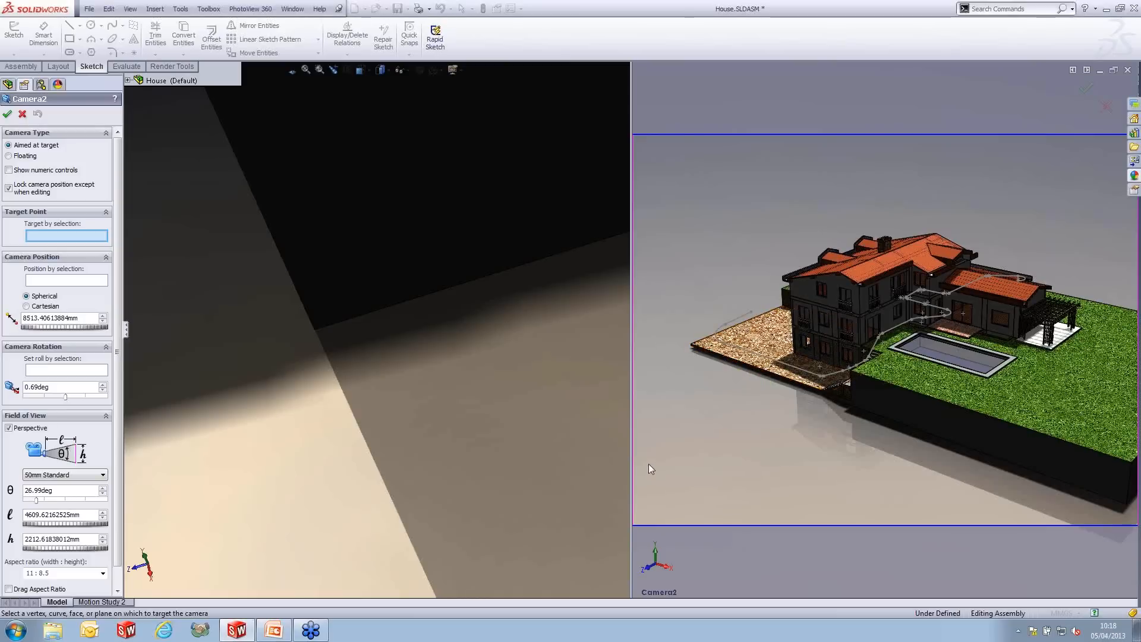
{"action": "scroll", "coordinate": [305, 428], "scroll_direction": "up", "scroll_amount": 10}
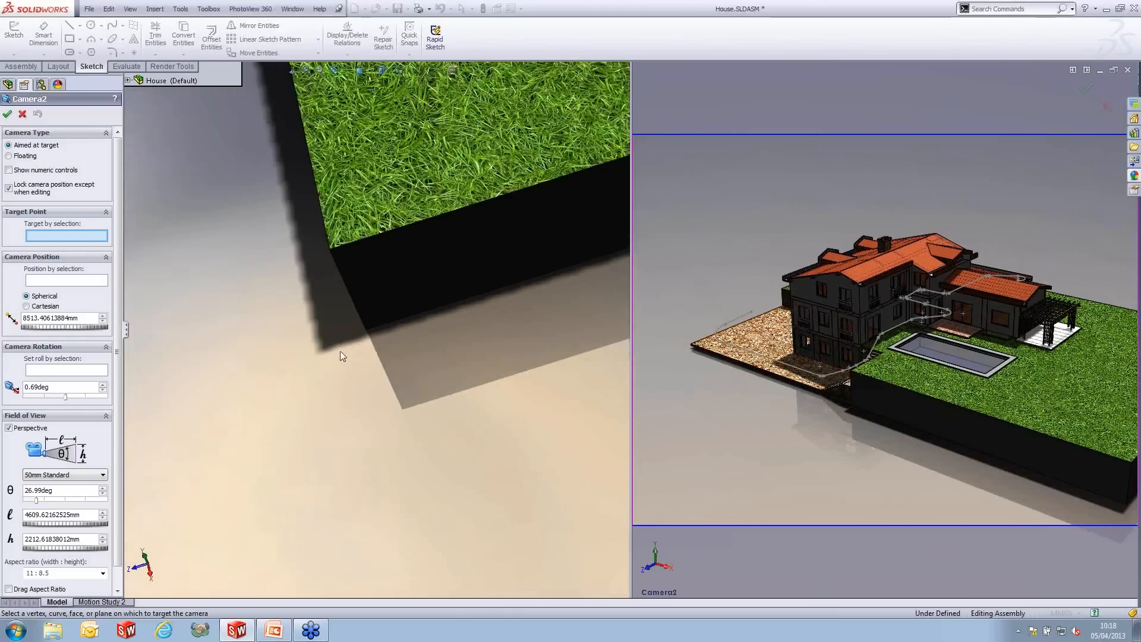
{"action": "mouse_move", "coordinate": [356, 320]}
{"action": "middle_mouse_down"}
{"action": "mouse_move", "coordinate": [347, 306]}
{"action": "mouse_move", "coordinate": [374, 262]}
{"action": "mouse_move", "coordinate": [400, 319]}
{"action": "mouse_move", "coordinate": [432, 308]}
{"action": "mouse_move", "coordinate": [707, 300]}
{"action": "middle_mouse_up"}
{"action": "middle_click_drag", "start_coordinate": [309, 318], "coordinate": [619, 287], "text": "ctrl"}
{"action": "middle_click_drag", "start_coordinate": [233, 355], "coordinate": [385, 363], "text": "ctrl"}
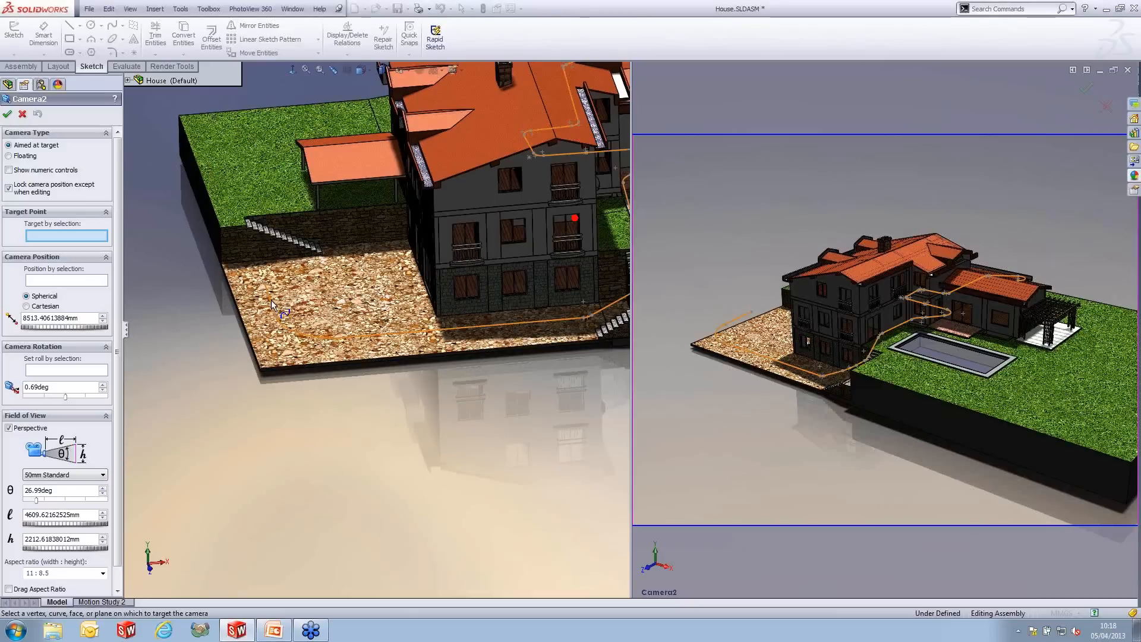
{"action": "left_click", "coordinate": [58, 280]}
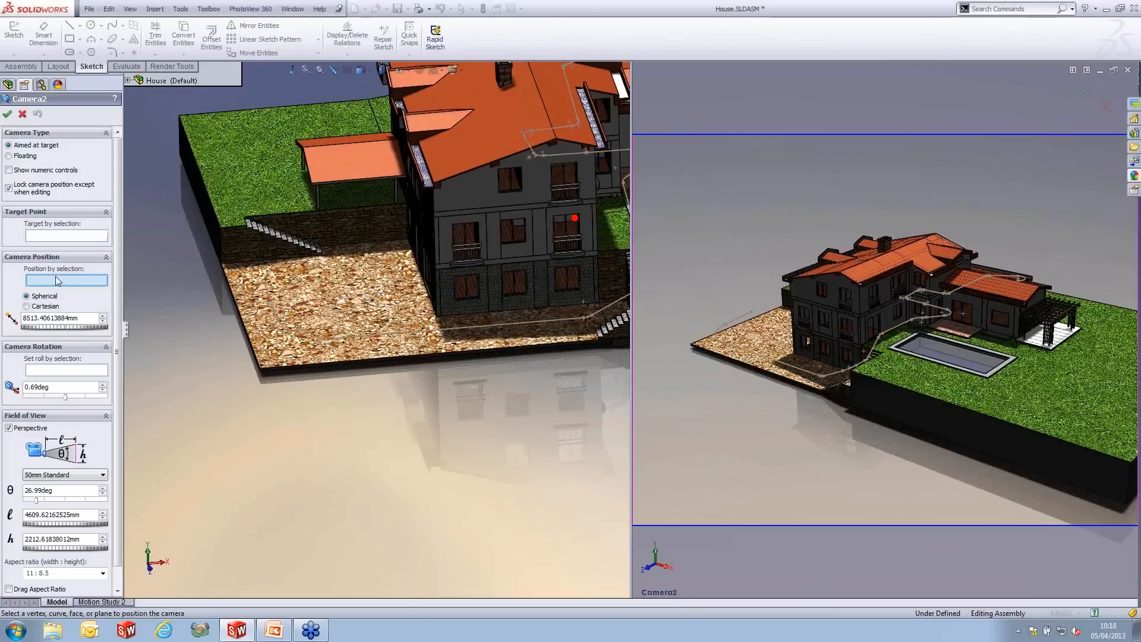
{"action": "left_click", "coordinate": [269, 291]}
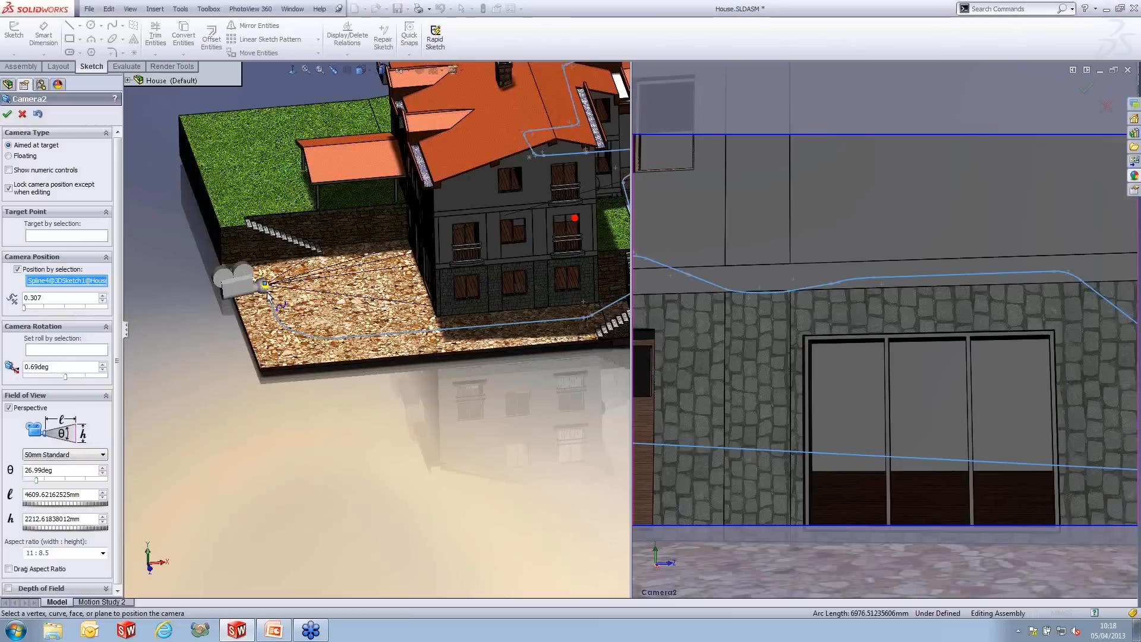
Aim the camera at the upper wall face around the dormer windows and set its field of view to 24mm Wide Angle
{"action": "left_click", "coordinate": [76, 235]}
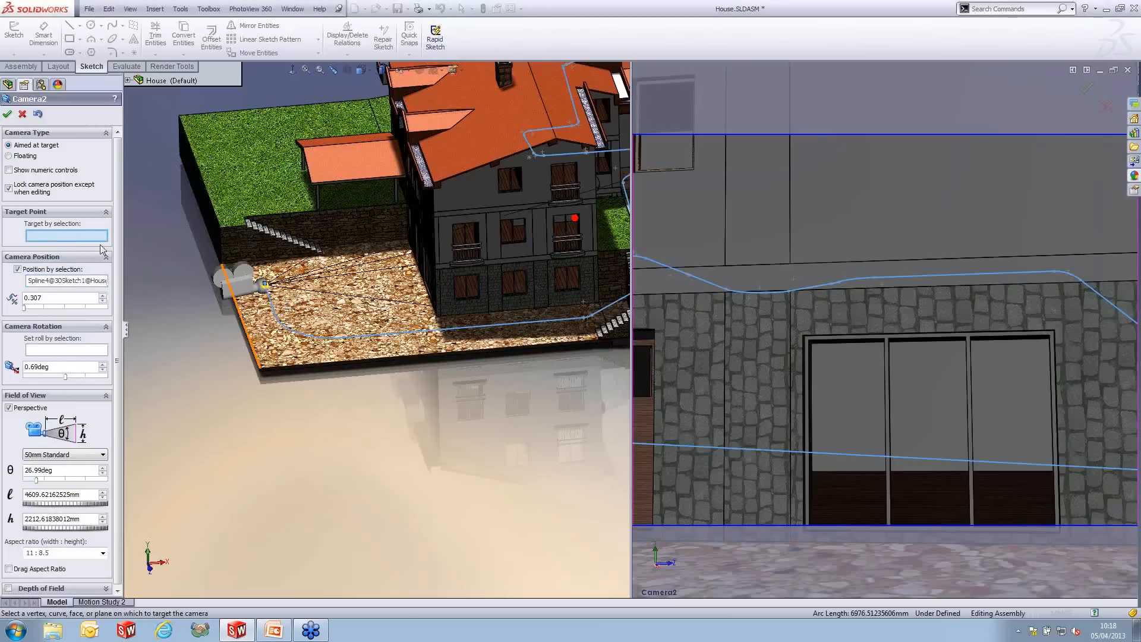
{"action": "middle_click_drag", "start_coordinate": [444, 227], "coordinate": [426, 202]}
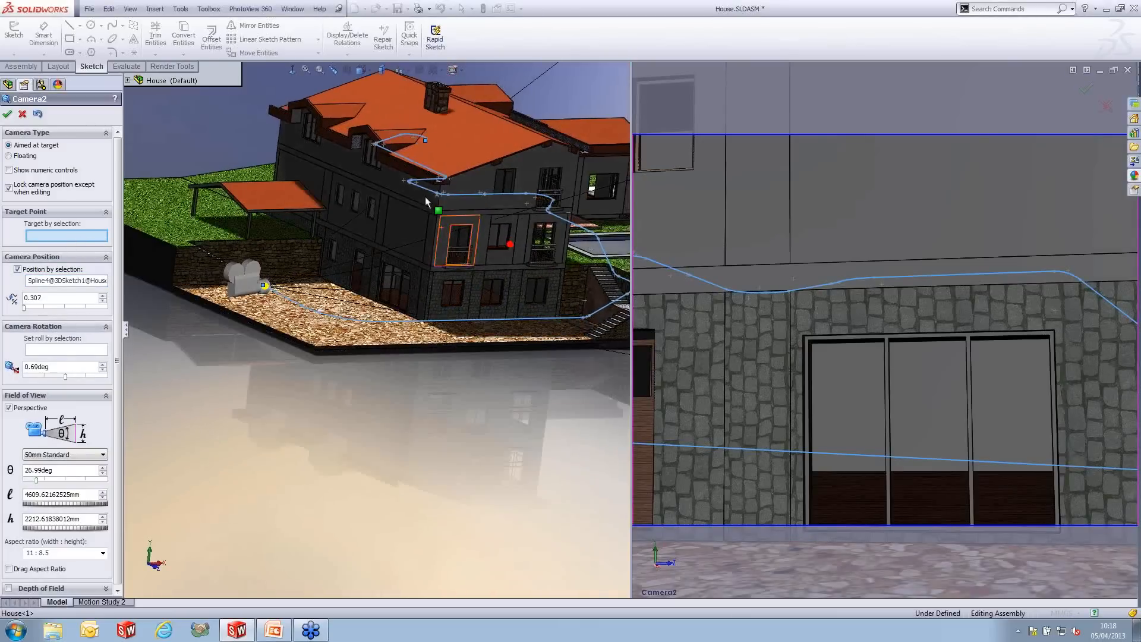
{"action": "left_click", "coordinate": [367, 175]}
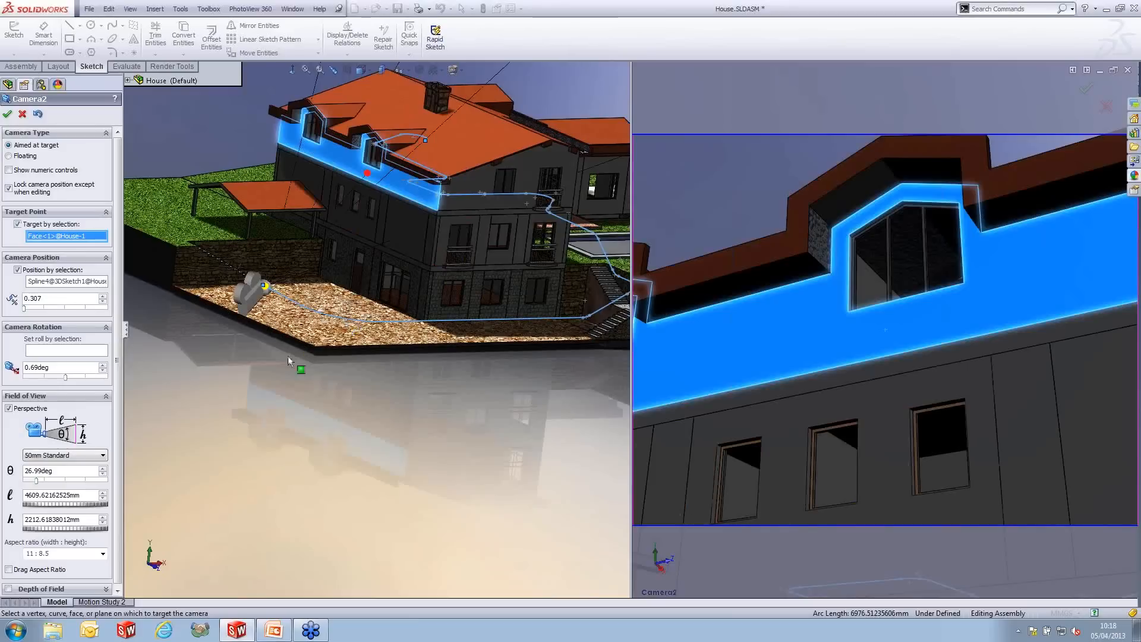
{"action": "left_click", "coordinate": [76, 455]}
{"action": "left_click", "coordinate": [78, 469]}
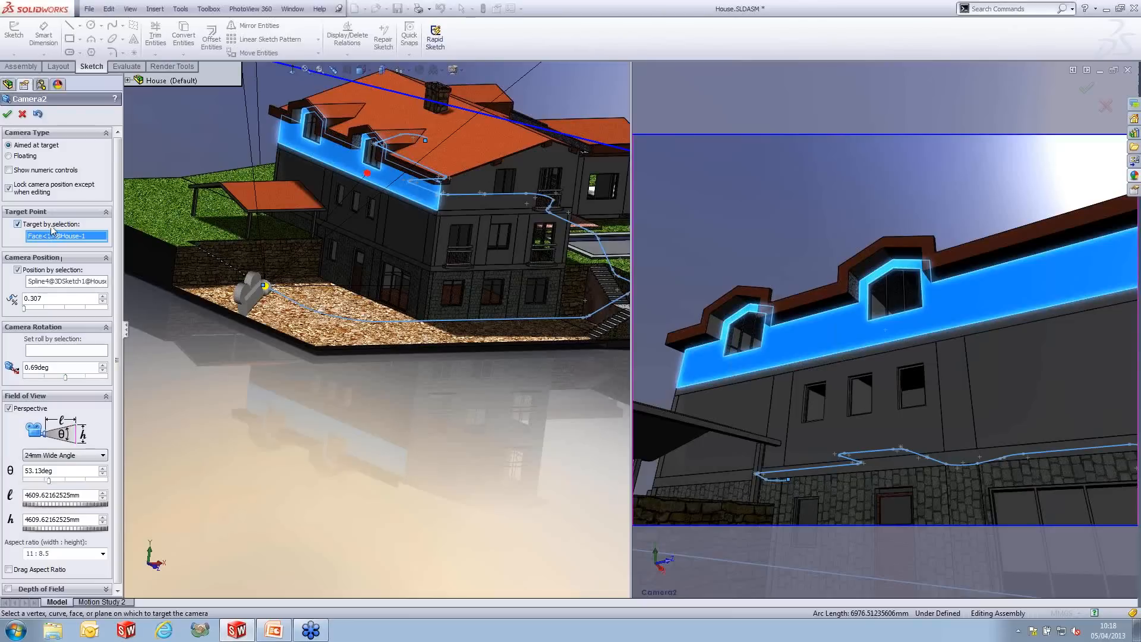
Set the camera's position along the spline to 0 and its roll angle to 0 degrees, and accept the camera
{"action": "left_click_drag", "start_coordinate": [24, 309], "coordinate": [16, 305]}
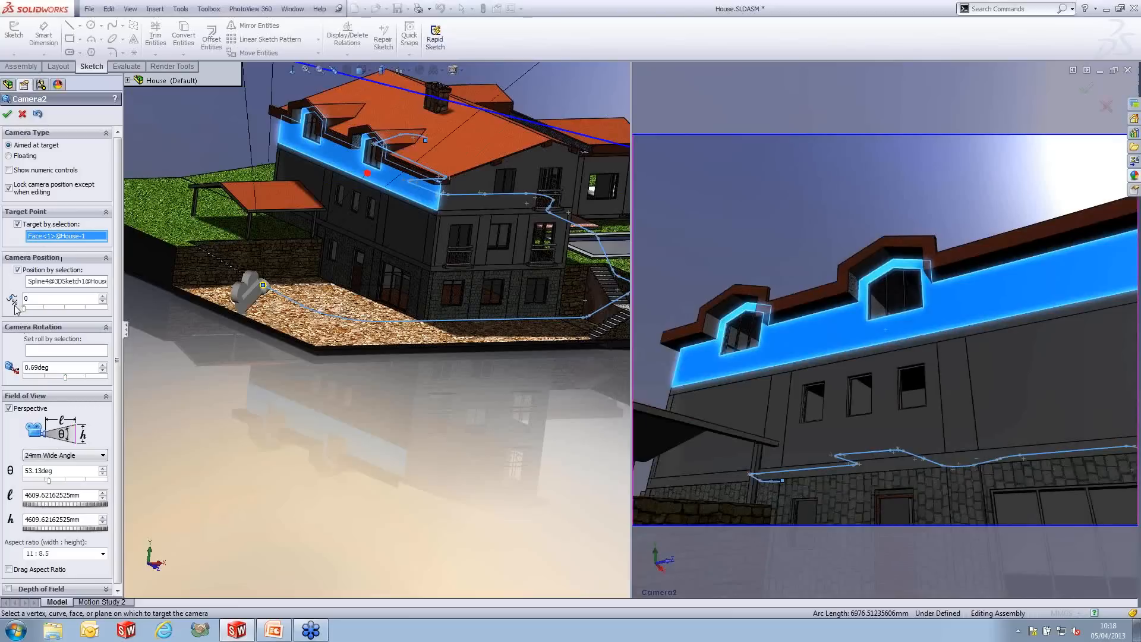
{"action": "left_click", "coordinate": [56, 367]}
{"action": "type", "text": "0"}
{"action": "key", "text": "Return"}
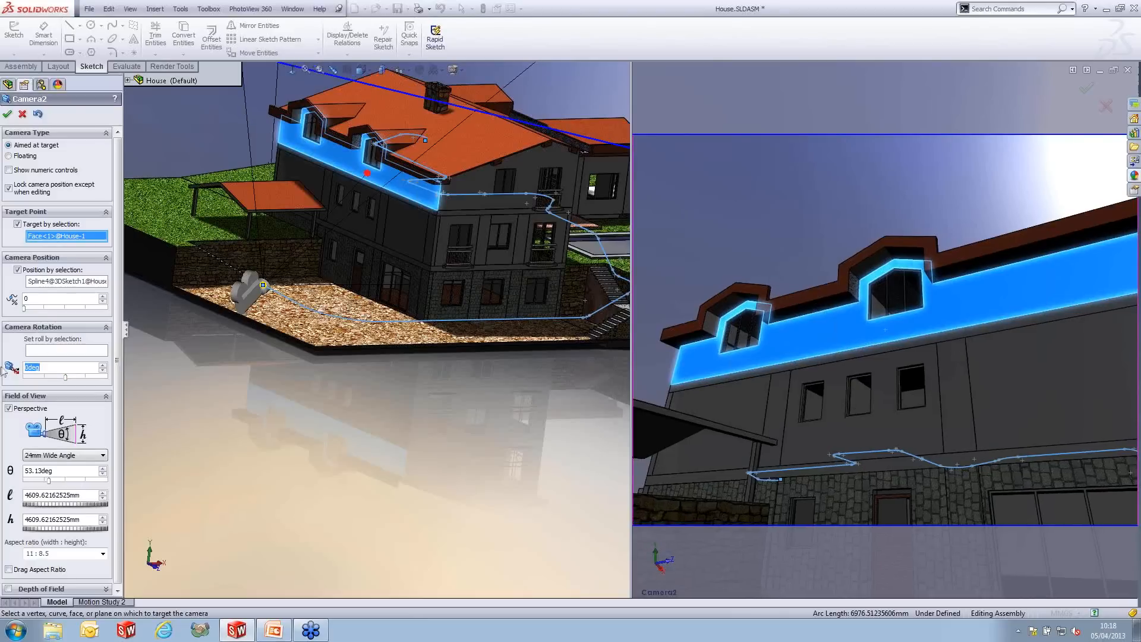
{"action": "left_click", "coordinate": [43, 367]}
{"action": "left_click", "coordinate": [7, 113]}
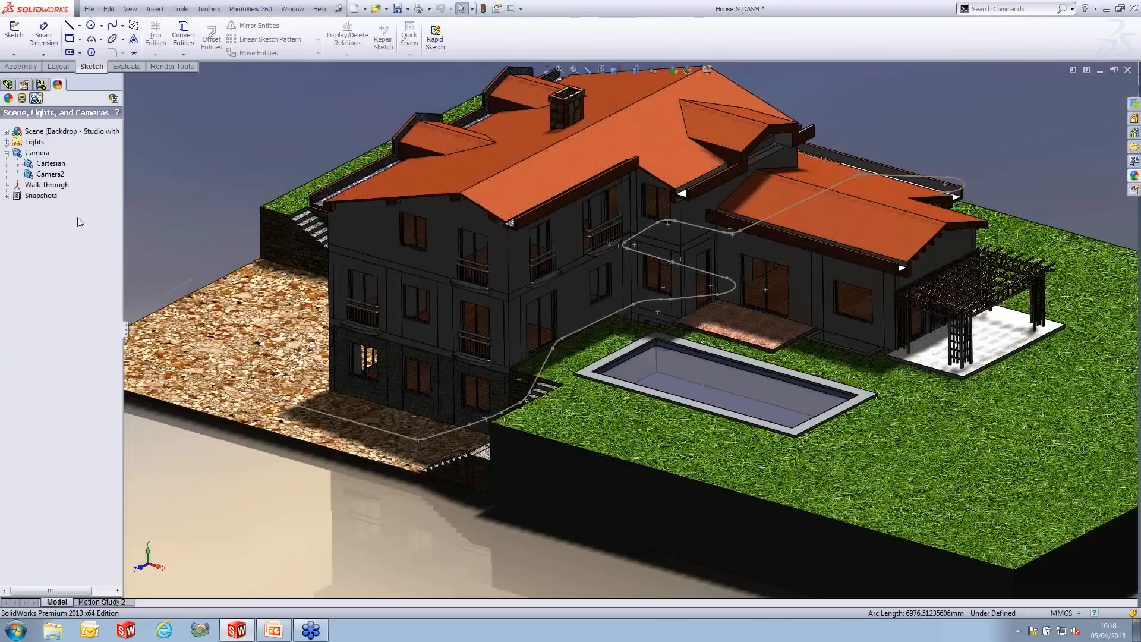
Rename the second camera as Path
{"action": "left_click", "coordinate": [46, 176]}
{"action": "left_click", "coordinate": [49, 172]}
{"action": "type", "text": "Path"}
{"action": "left_click", "coordinate": [158, 155]}
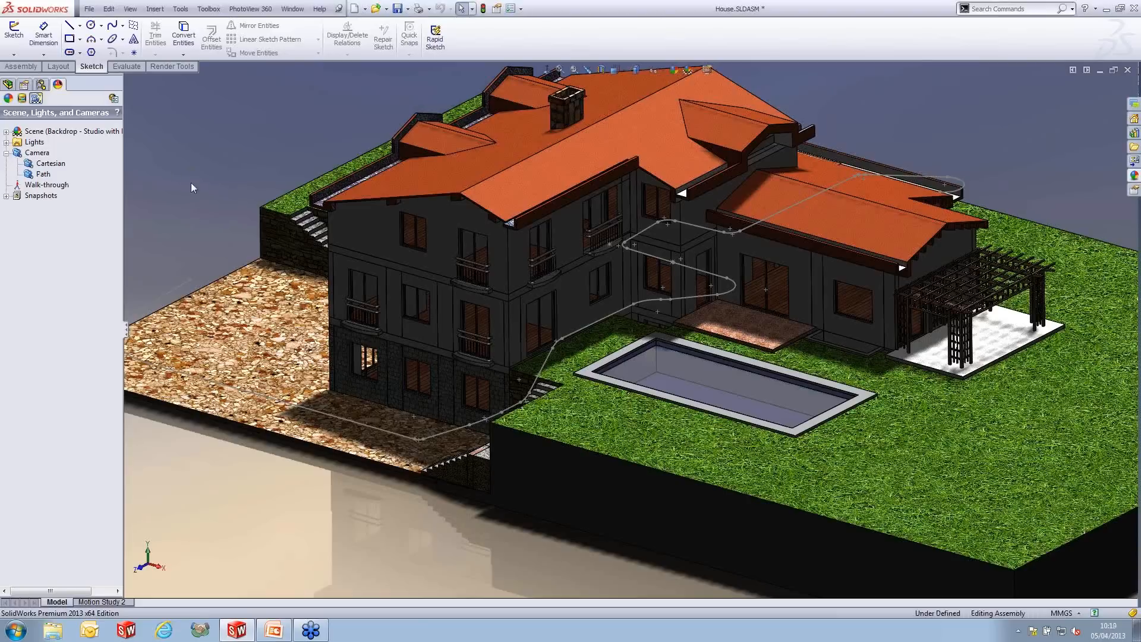
Open Motion Study 2 with its affected start keys updated, and turn off Disable View Key Creation for the orientation and camera views
{"action": "left_click", "coordinate": [95, 600]}
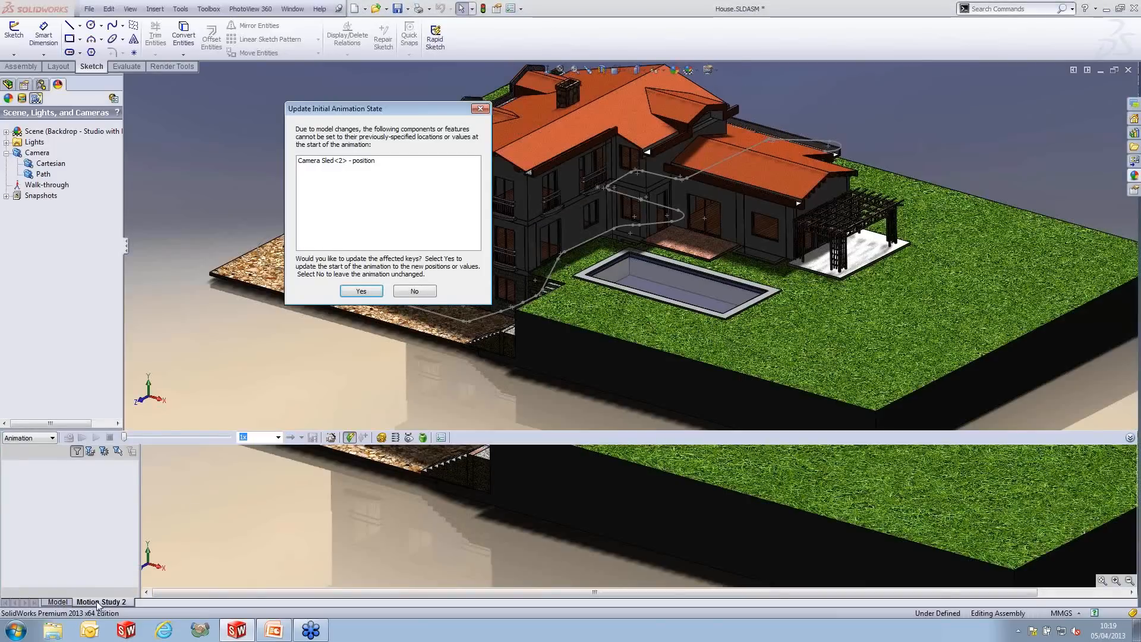
{"action": "left_click", "coordinate": [361, 292]}
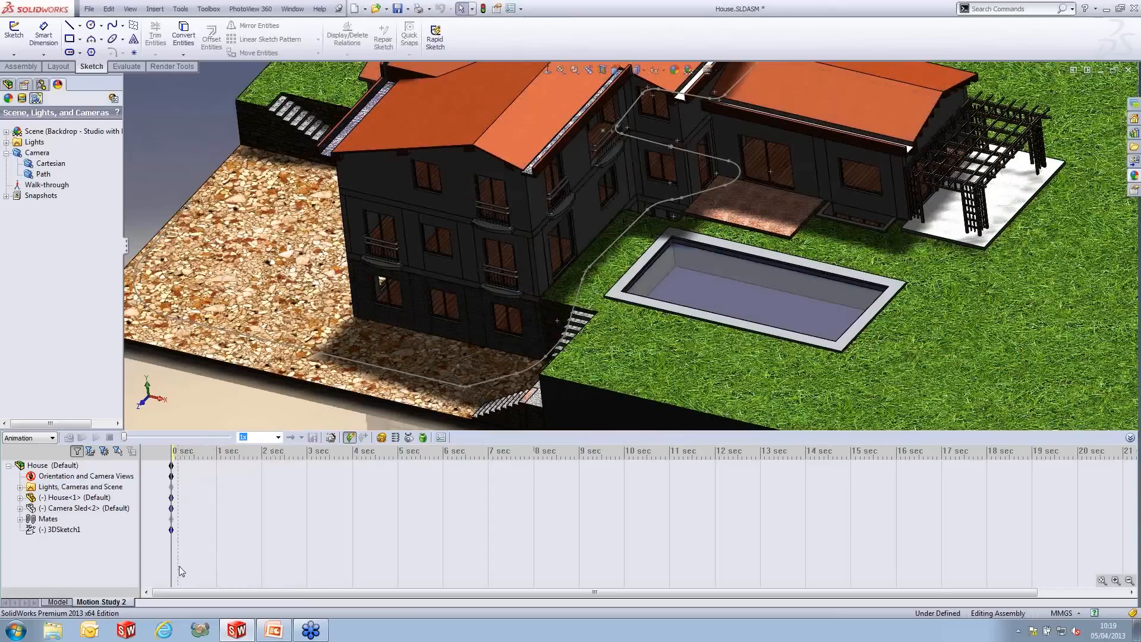
{"action": "left_click", "coordinate": [59, 529]}
{"action": "left_click", "coordinate": [92, 479], "text": "ctrl"}
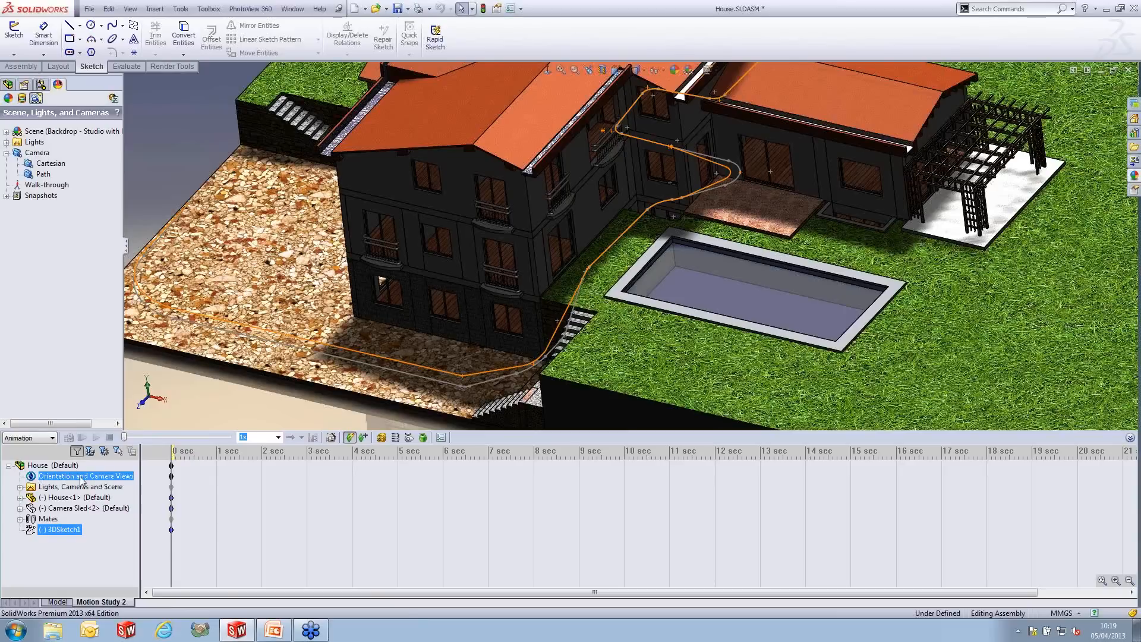
{"action": "right_click", "coordinate": [83, 479]}
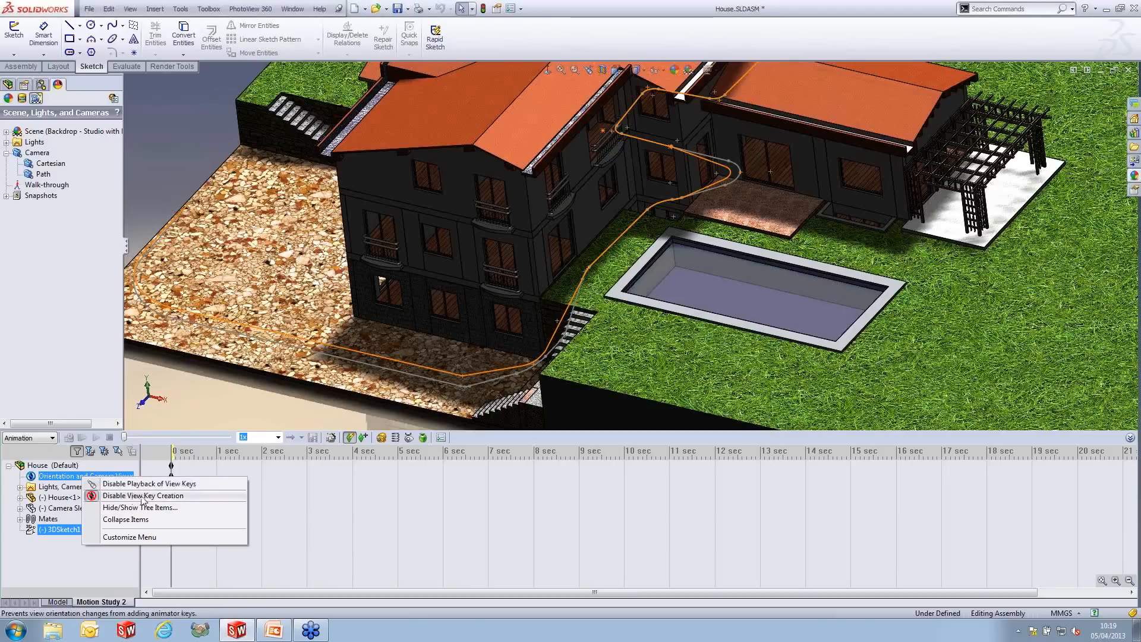
{"action": "left_click", "coordinate": [172, 496]}
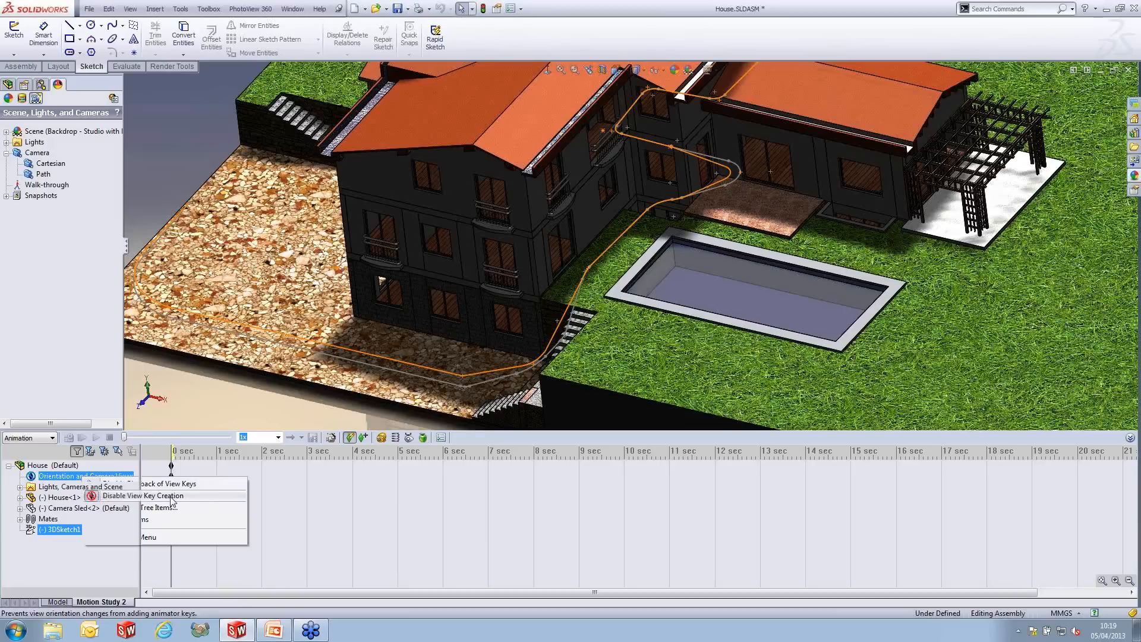
Switch the view at the start of the animation to the Cartesian camera
{"action": "left_click", "coordinate": [216, 402]}
{"action": "key", "text": "space"}
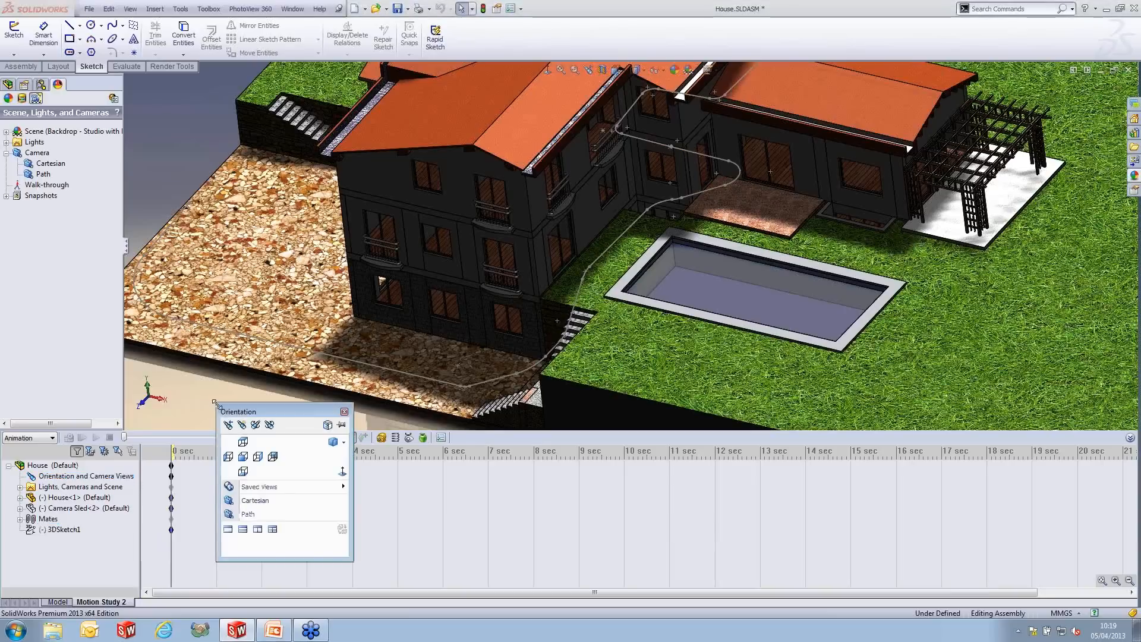
{"action": "left_click", "coordinate": [267, 501]}
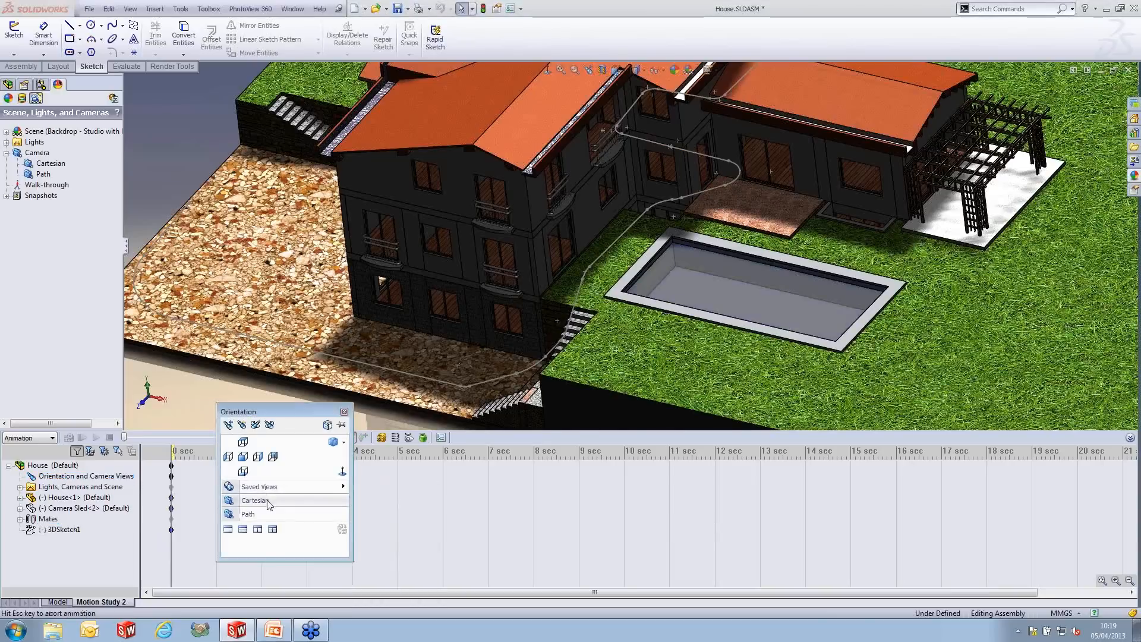
{"action": "left_click", "coordinate": [268, 502]}
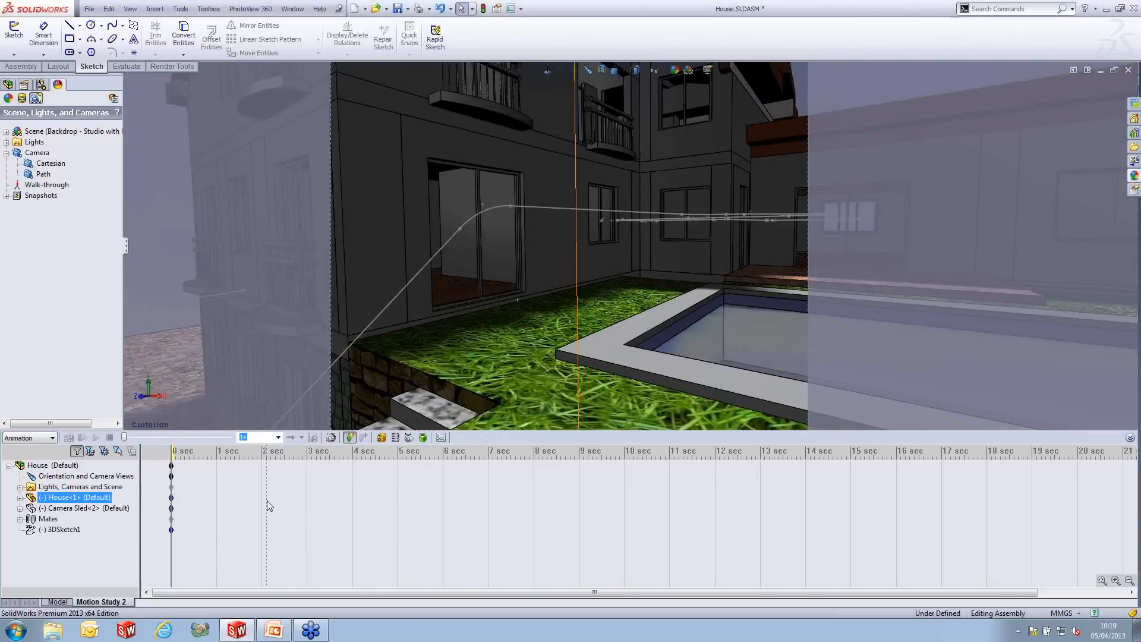
{"action": "left_click", "coordinate": [267, 504]}
{"action": "left_click", "coordinate": [317, 529]}
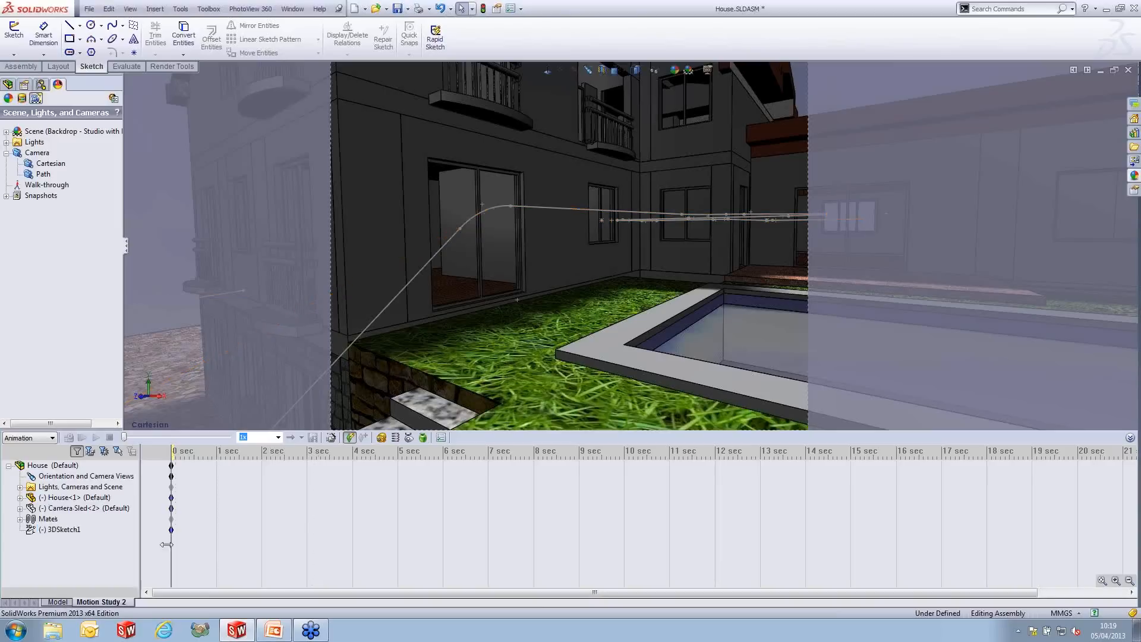
At 4 seconds in the motion study, move the Cartesian camera along X to about -938 mm, and accept the change
{"action": "left_click_drag", "start_coordinate": [172, 544], "coordinate": [353, 541]}
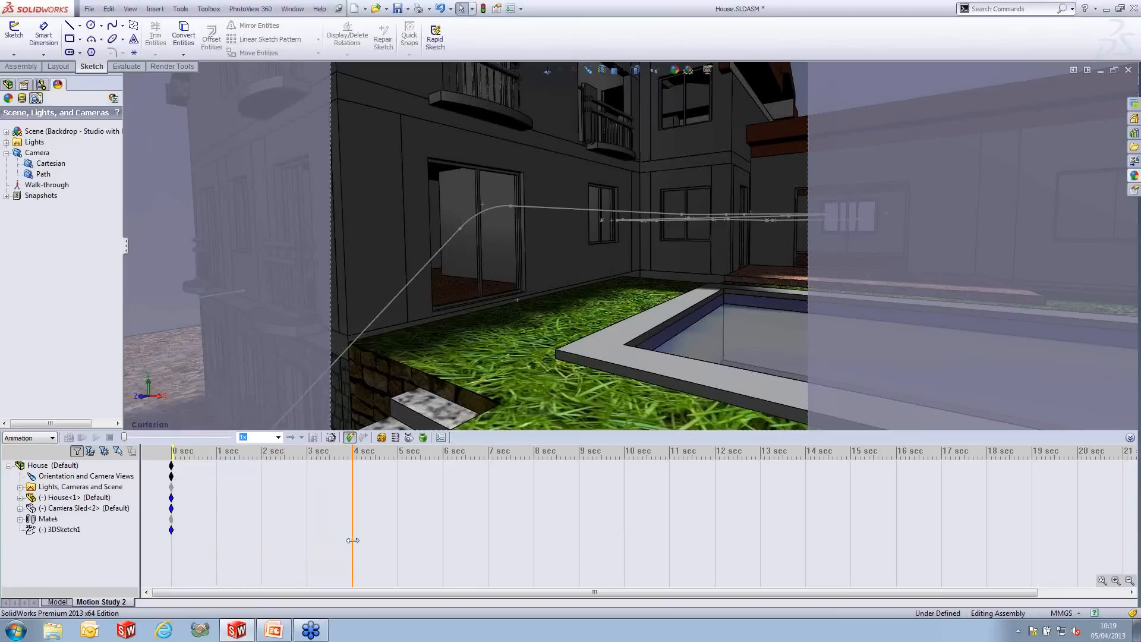
{"action": "right_click", "coordinate": [57, 166]}
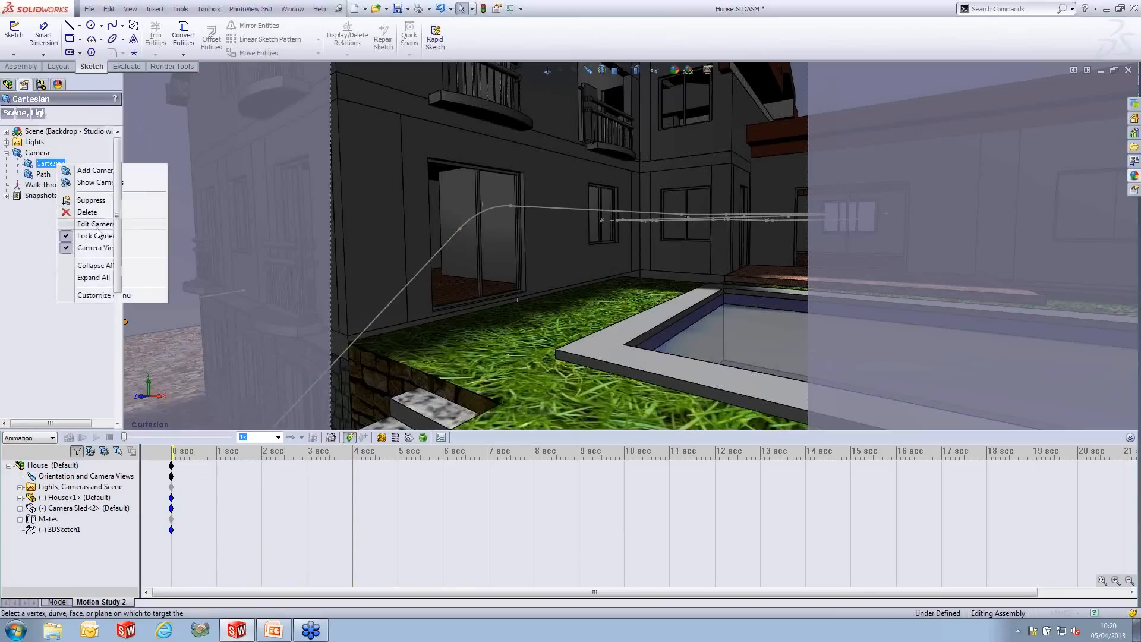
{"action": "left_click", "coordinate": [98, 224]}
{"action": "scroll", "coordinate": [274, 326], "scroll_direction": "up", "scroll_amount": 10}
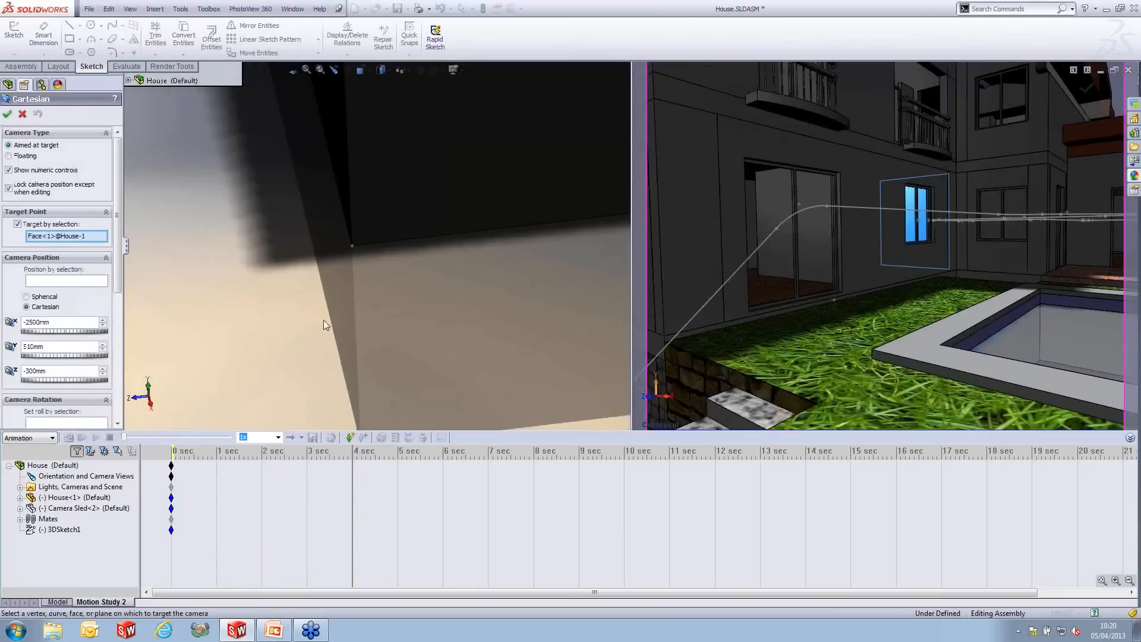
{"action": "scroll", "coordinate": [374, 138], "scroll_direction": "down", "scroll_amount": 5}
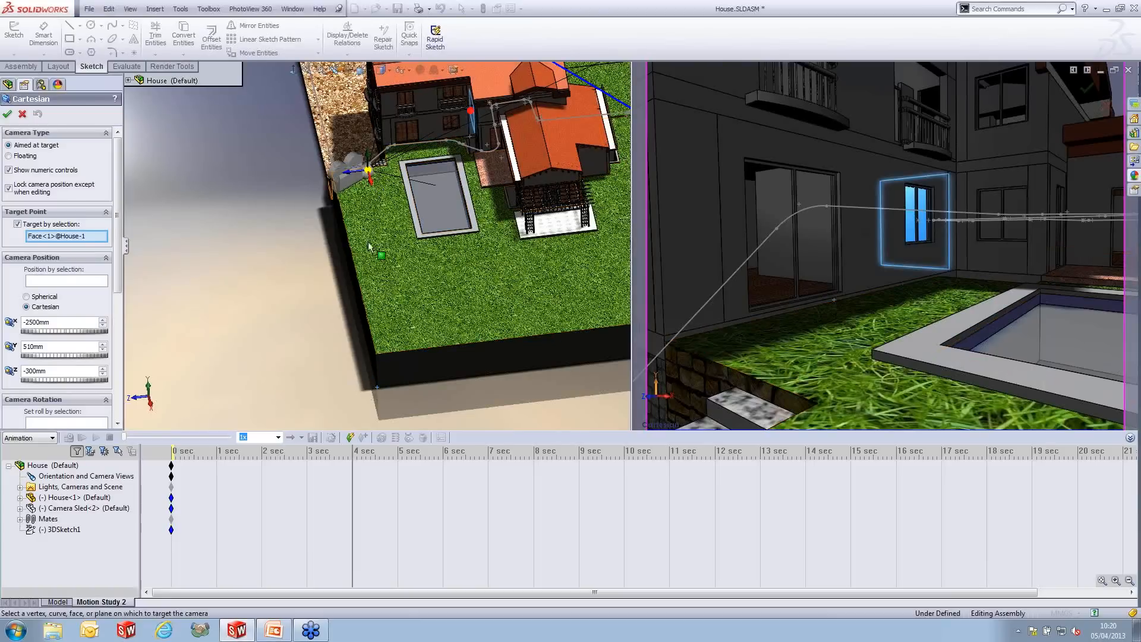
{"action": "left_click_drag", "start_coordinate": [372, 184], "coordinate": [412, 288]}
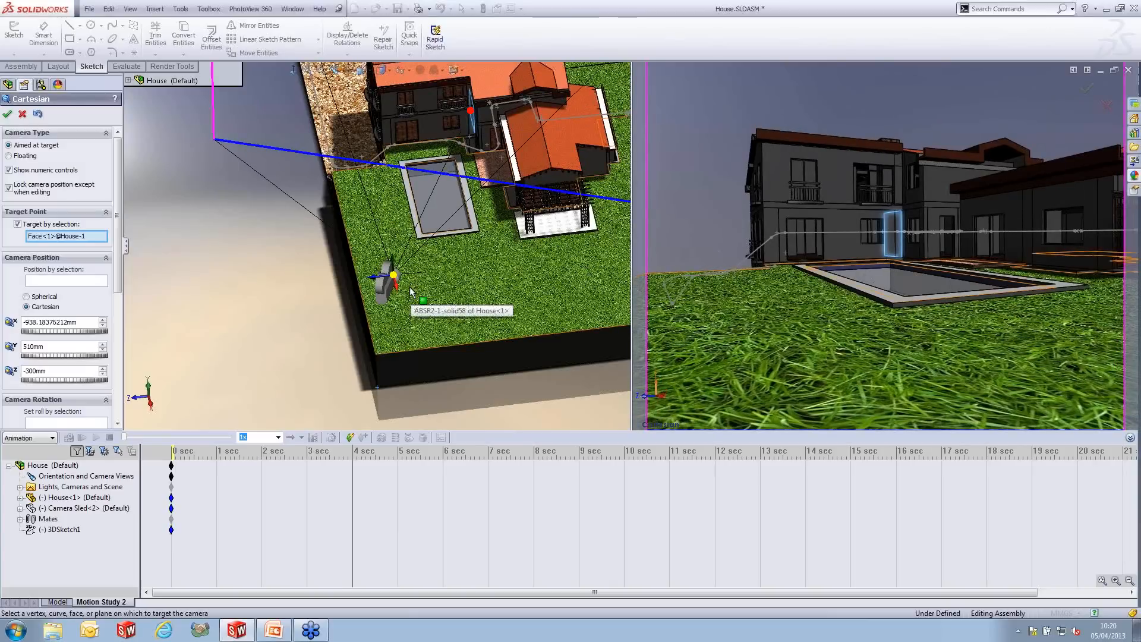
{"action": "left_click", "coordinate": [8, 115]}
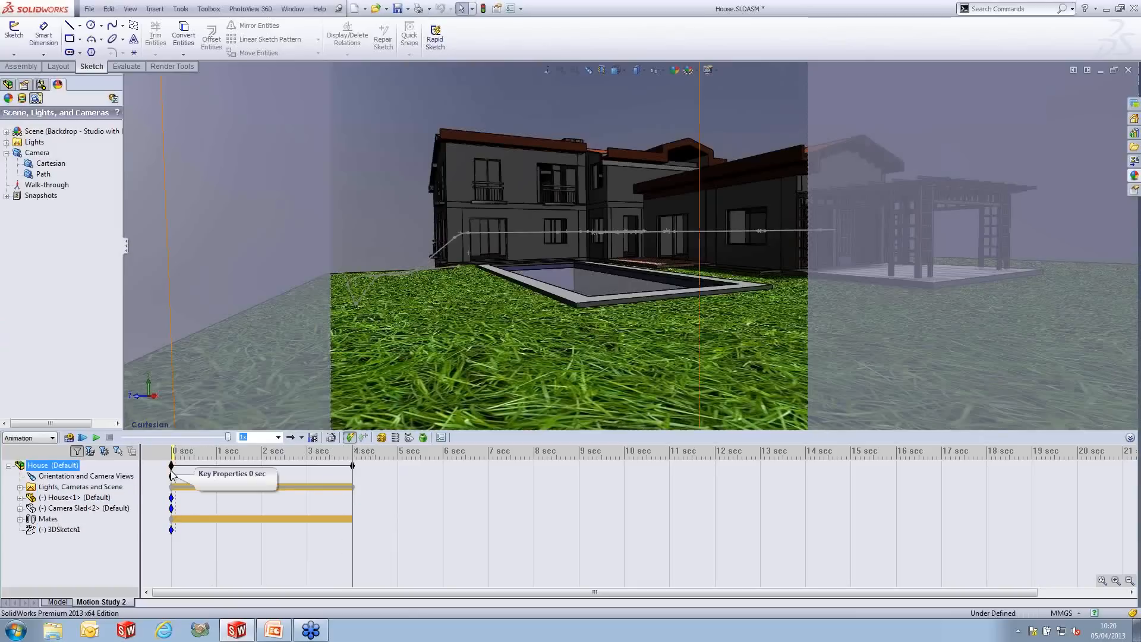
Place a copy of the 4-second Lights, Cameras and Scene key at about 4.3 seconds to hold the camera position
{"action": "mouse_move", "coordinate": [351, 505]}
{"action": "left_mouse_down"}
{"action": "mouse_move", "coordinate": [184, 508]}
{"action": "mouse_move", "coordinate": [353, 510]}
{"action": "left_mouse_up"}
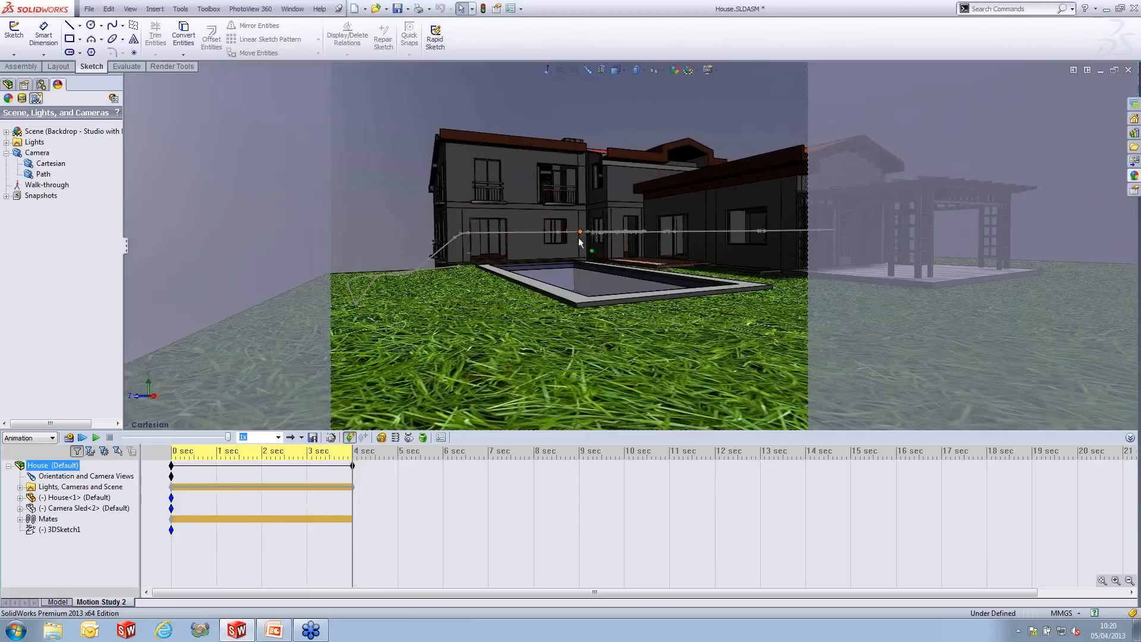
{"action": "left_click", "coordinate": [344, 511]}
{"action": "mouse_move", "coordinate": [351, 506]}
{"action": "left_mouse_down"}
{"action": "mouse_move", "coordinate": [250, 507]}
{"action": "mouse_move", "coordinate": [276, 518]}
{"action": "mouse_move", "coordinate": [355, 518]}
{"action": "left_mouse_up"}
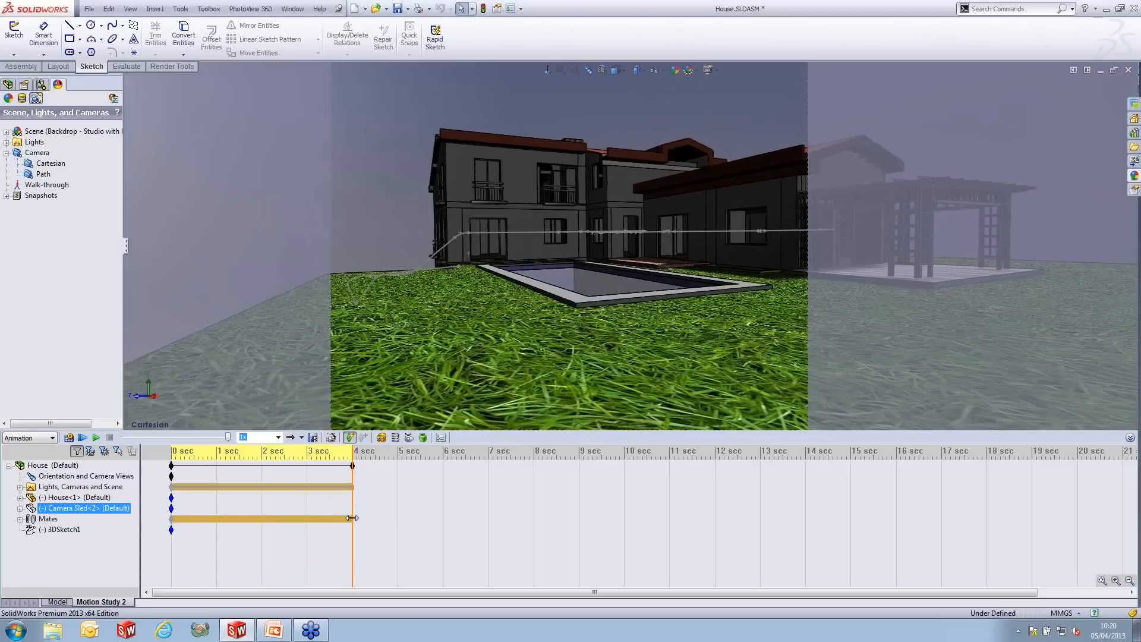
{"action": "left_click", "coordinate": [355, 488]}
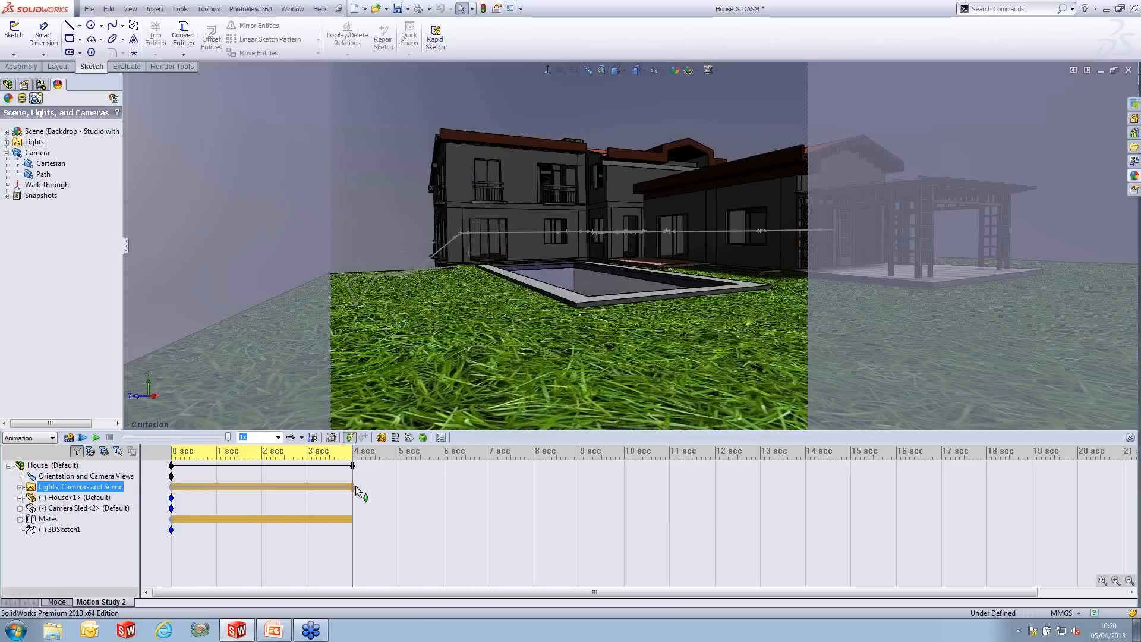
{"action": "mouse_move", "coordinate": [354, 487]}
{"action": "left_mouse_down"}
{"action": "mouse_move", "coordinate": [402, 486]}
{"action": "mouse_move", "coordinate": [354, 487]}
{"action": "left_mouse_up"}
{"action": "left_click_drag", "start_coordinate": [353, 486], "coordinate": [366, 486]}
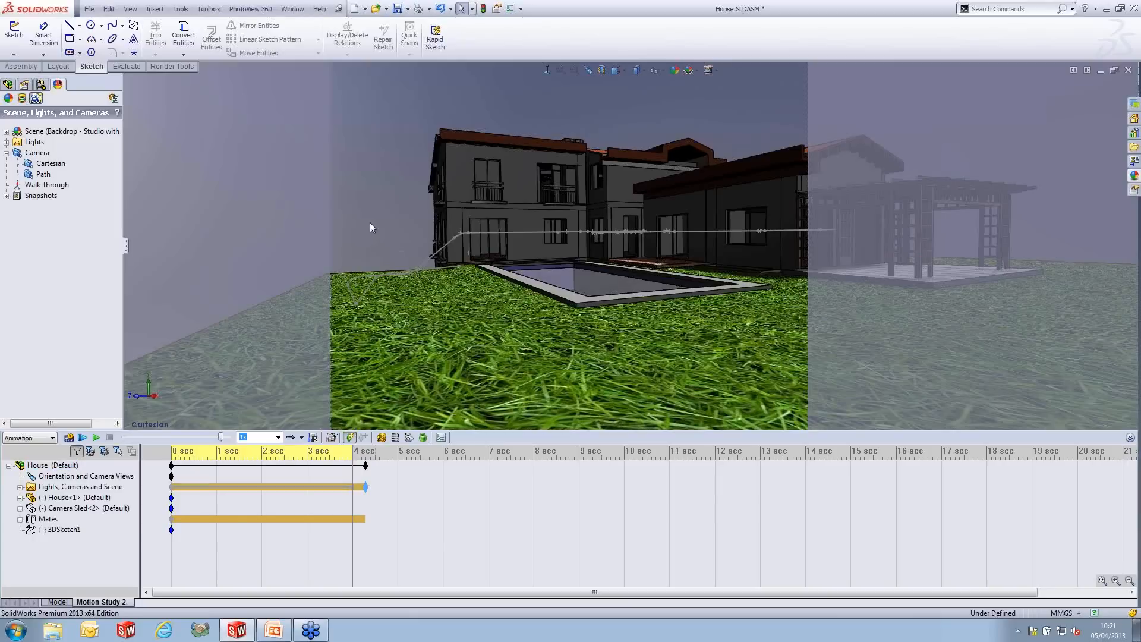
At about 7.5 seconds, move the Cartesian camera along Z to about -2555 mm, beyond the pergola, and accept the change
{"action": "left_click", "coordinate": [349, 509]}
{"action": "left_click_drag", "start_coordinate": [353, 504], "coordinate": [510, 505]}
{"action": "left_click", "coordinate": [384, 546]}
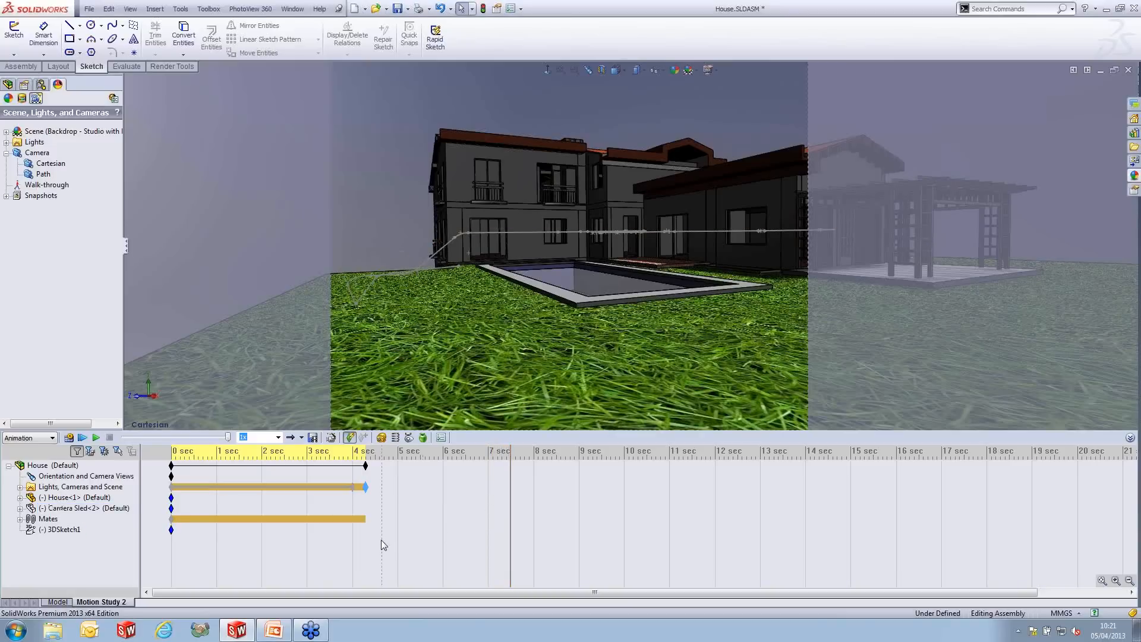
{"action": "right_click", "coordinate": [48, 165]}
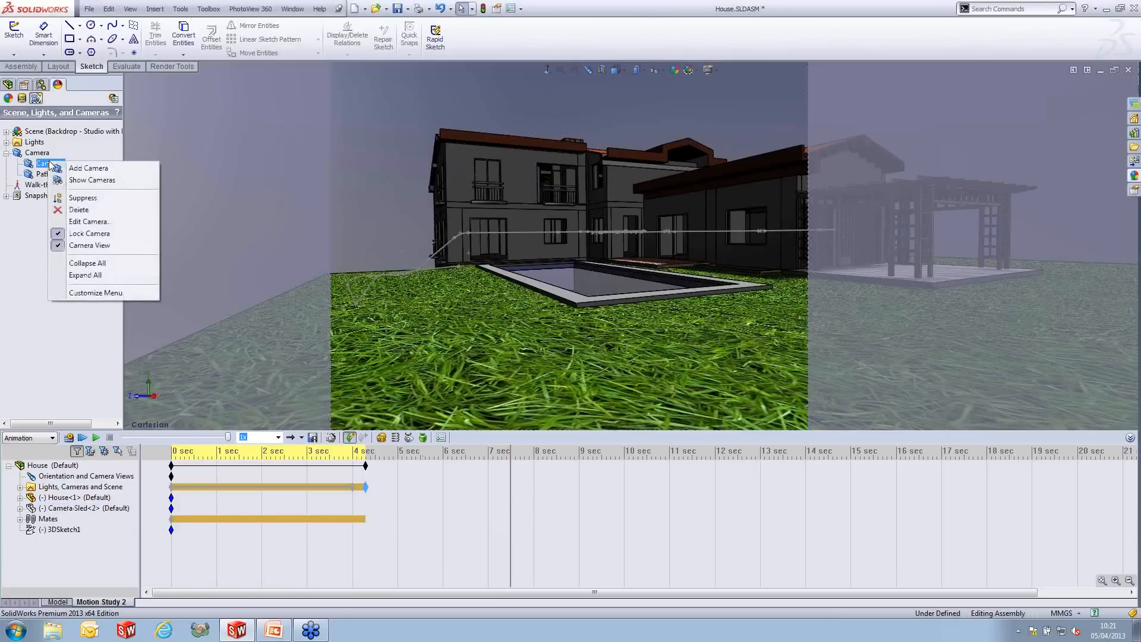
{"action": "left_click", "coordinate": [78, 217]}
{"action": "scroll", "coordinate": [293, 330], "scroll_direction": "up", "scroll_amount": 13}
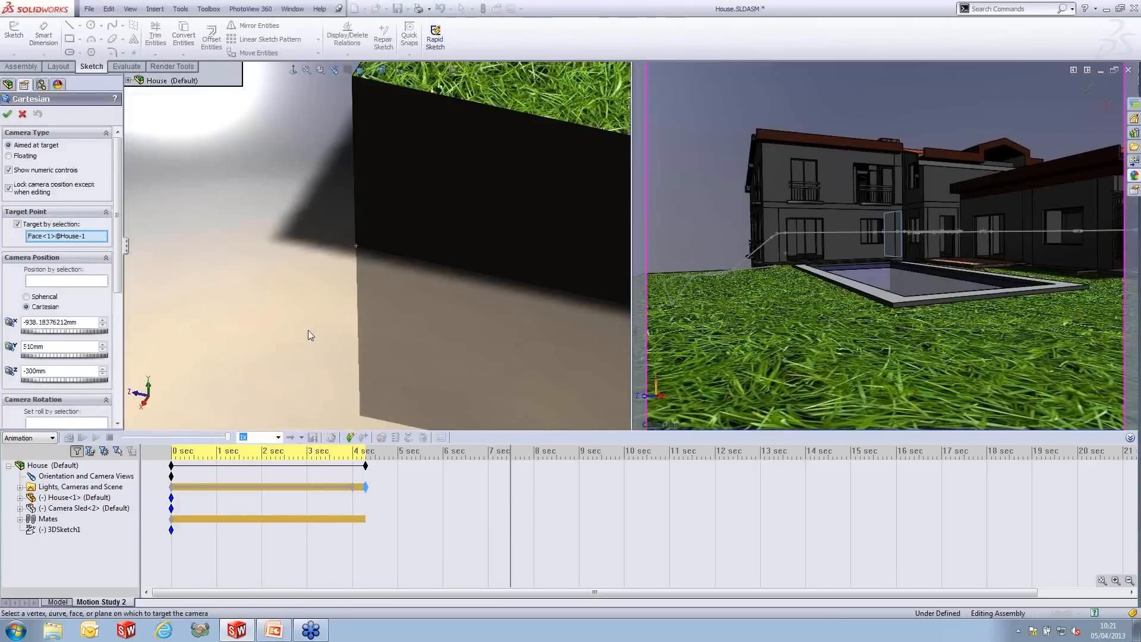
{"action": "scroll", "coordinate": [470, 190], "scroll_direction": "down", "scroll_amount": 6}
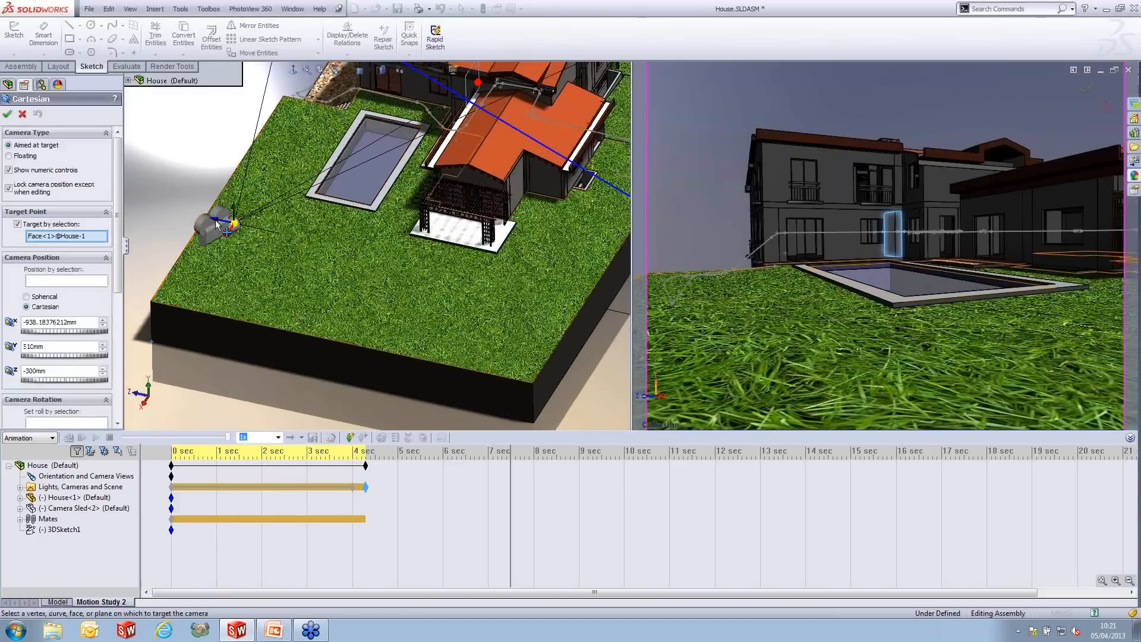
{"action": "left_click_drag", "start_coordinate": [236, 227], "coordinate": [508, 296]}
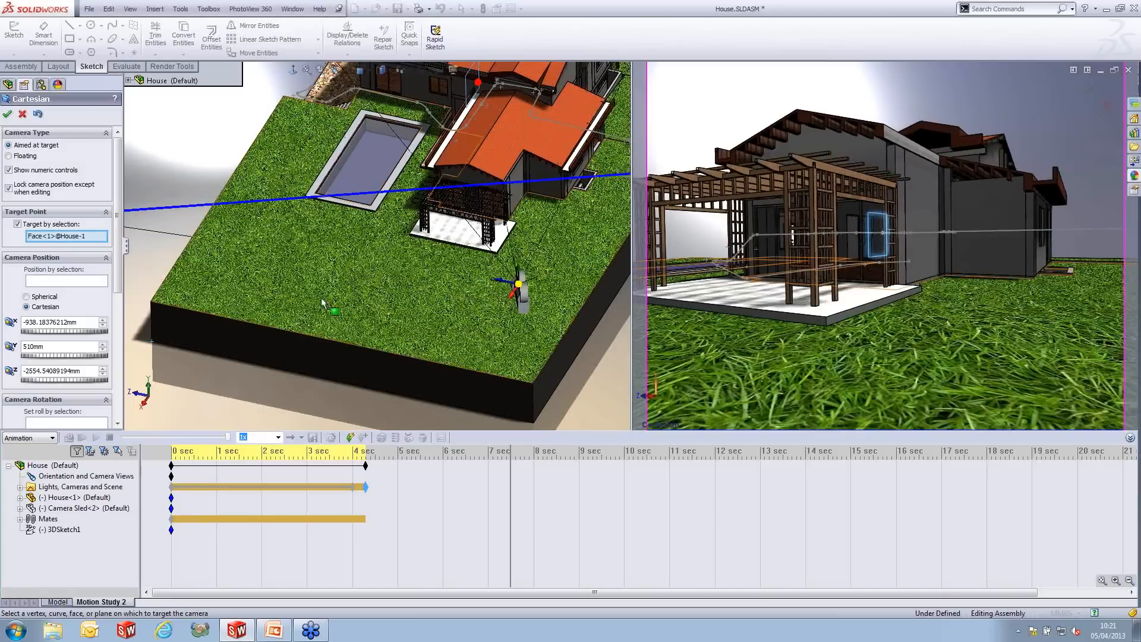
{"action": "left_click", "coordinate": [8, 115]}
Place a copy of the 7.5-second Lights, Cameras and Scene key at about 7.8 seconds
{"action": "left_click_drag", "start_coordinate": [357, 489], "coordinate": [533, 490], "text": "ctrl"}
{"action": "left_click", "coordinate": [511, 487]}
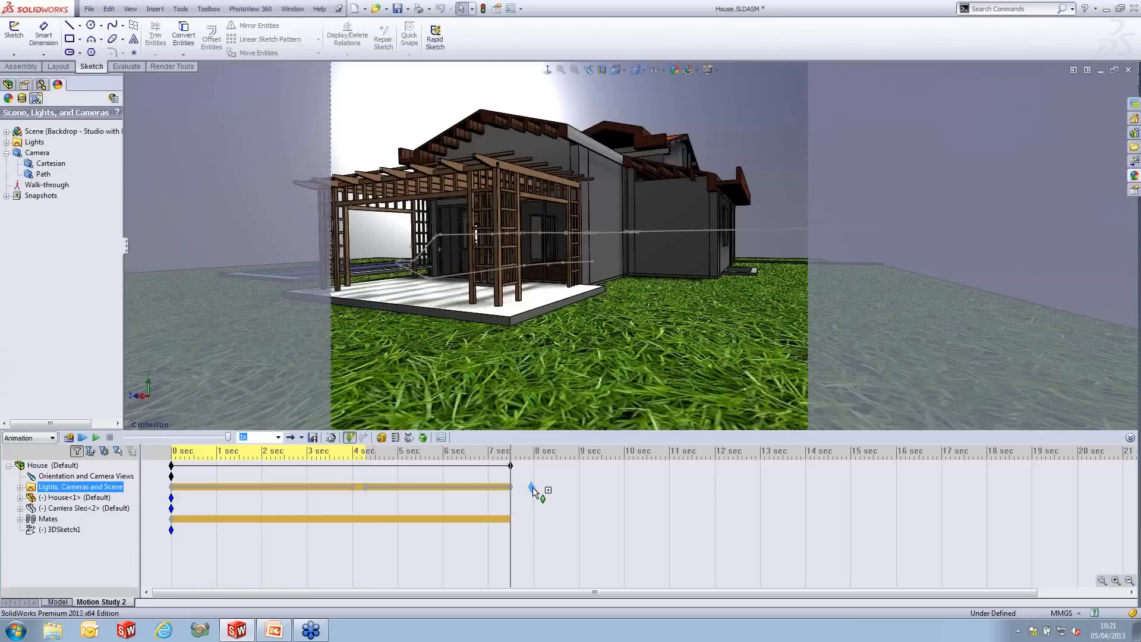
{"action": "left_click_drag", "start_coordinate": [525, 488], "coordinate": [524, 487], "text": "ctrl"}
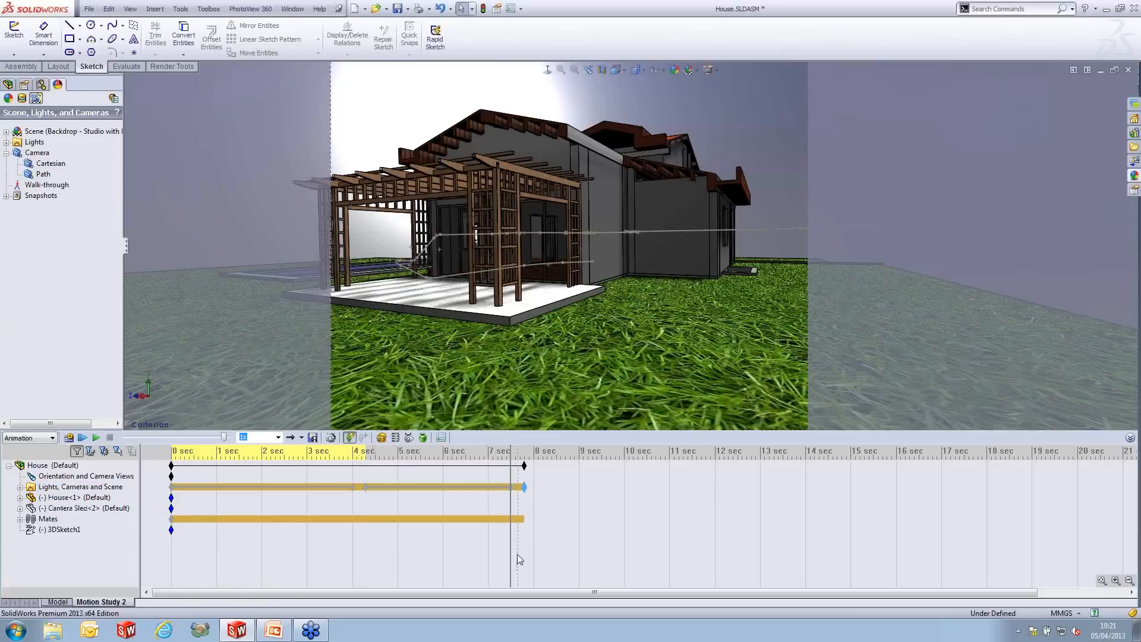
{"action": "left_click", "coordinate": [520, 506]}
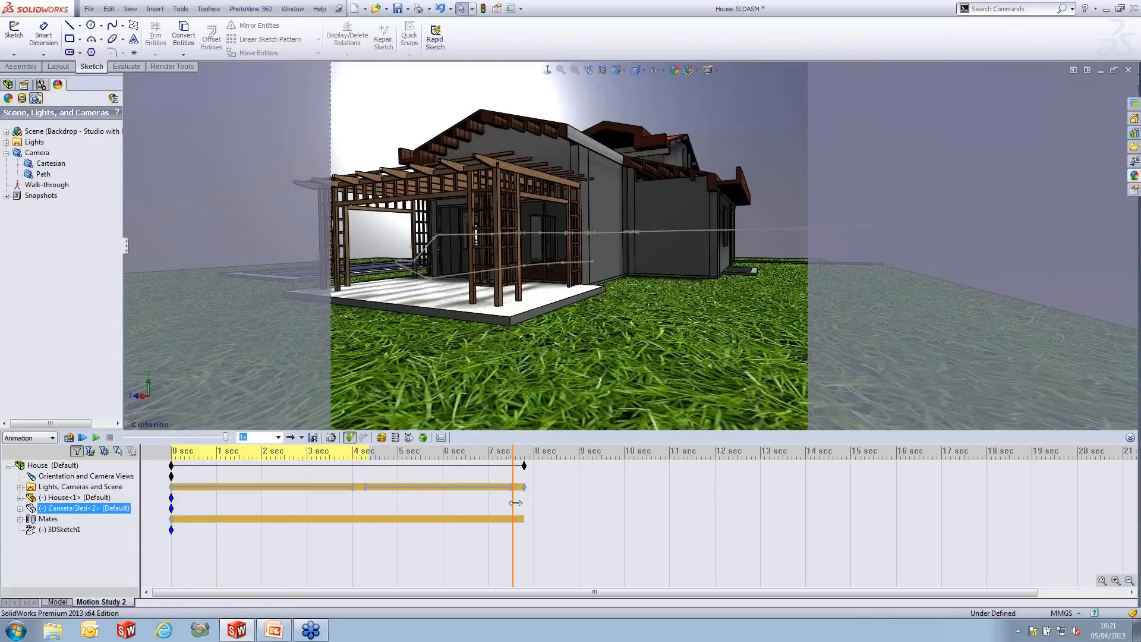
At 10 seconds in the motion study, move the Cartesian camera along X to about -2838 mm, and accept the change
{"action": "left_click_drag", "start_coordinate": [521, 503], "coordinate": [622, 506]}
{"action": "left_click", "coordinate": [603, 530]}
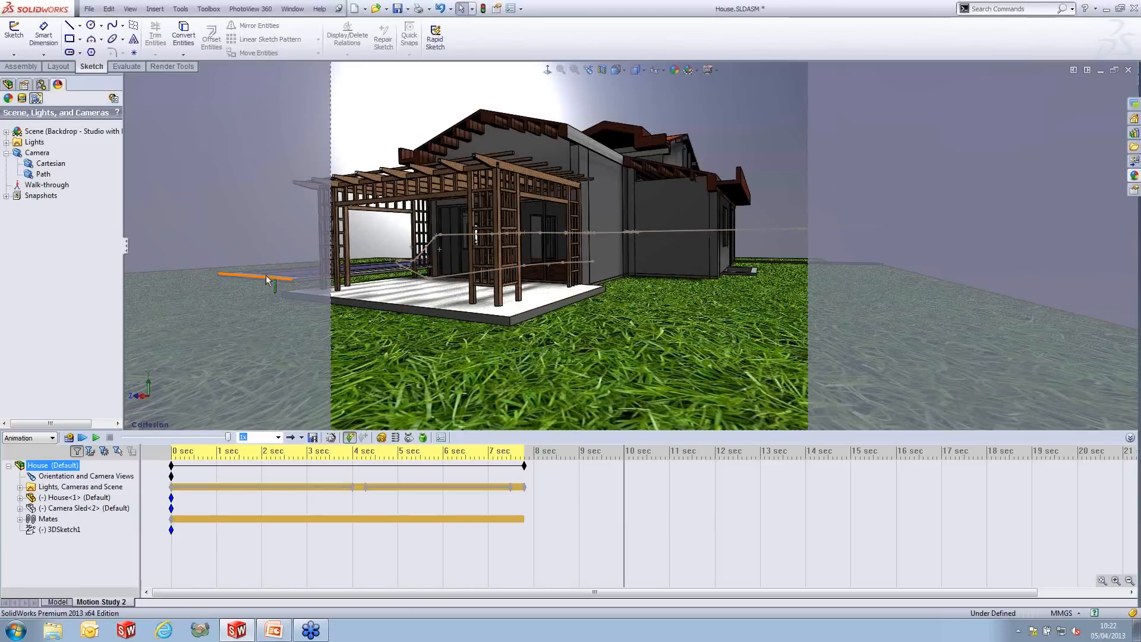
{"action": "right_click", "coordinate": [45, 164]}
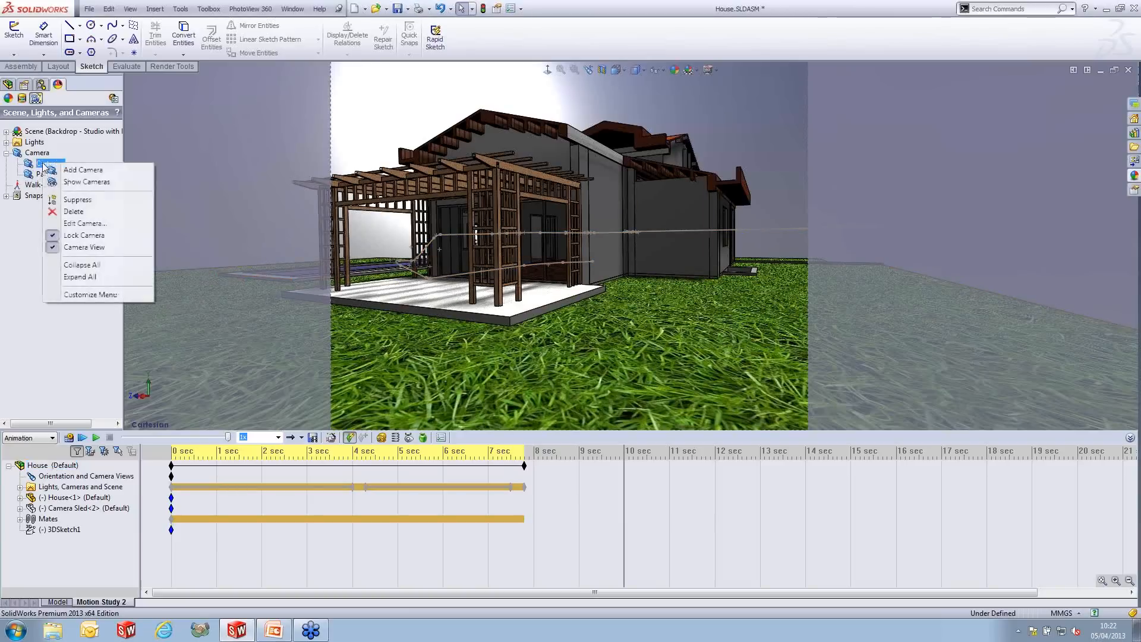
{"action": "left_click", "coordinate": [101, 226]}
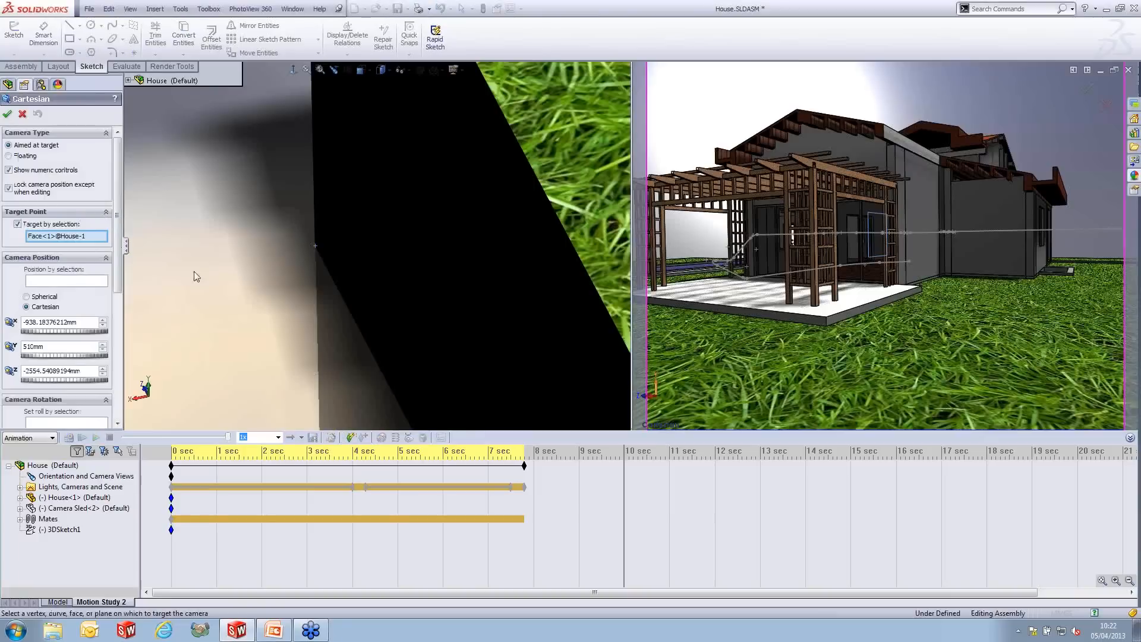
{"action": "scroll", "coordinate": [291, 342], "scroll_direction": "up", "scroll_amount": 10}
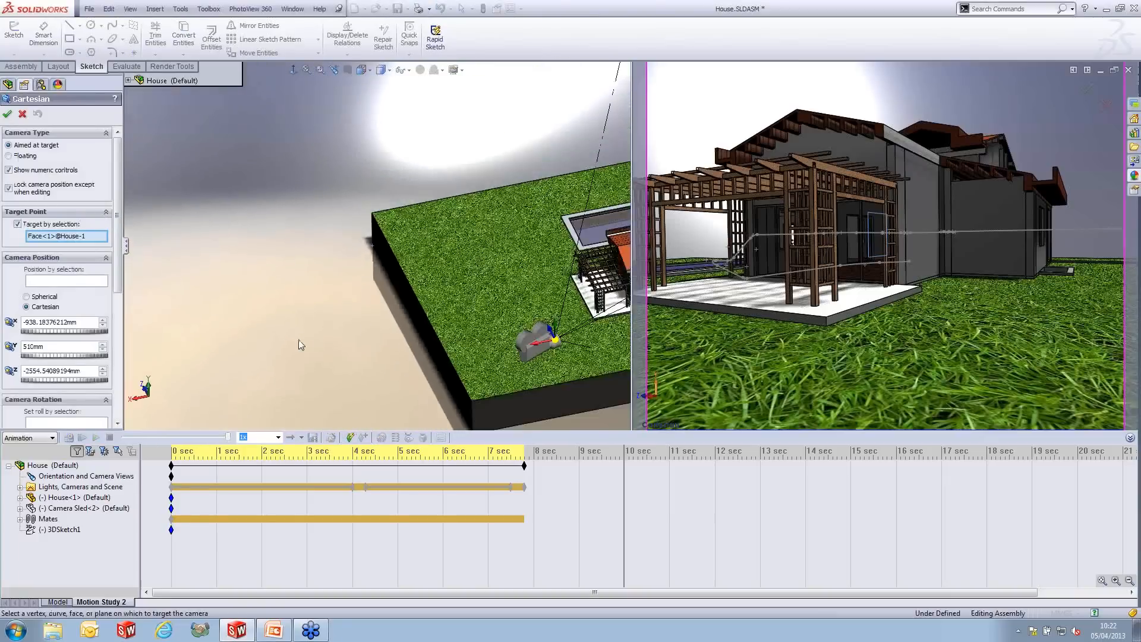
{"action": "scroll", "coordinate": [558, 326], "scroll_direction": "down", "scroll_amount": 4}
{"action": "scroll", "coordinate": [482, 282], "scroll_direction": "up", "scroll_amount": 2}
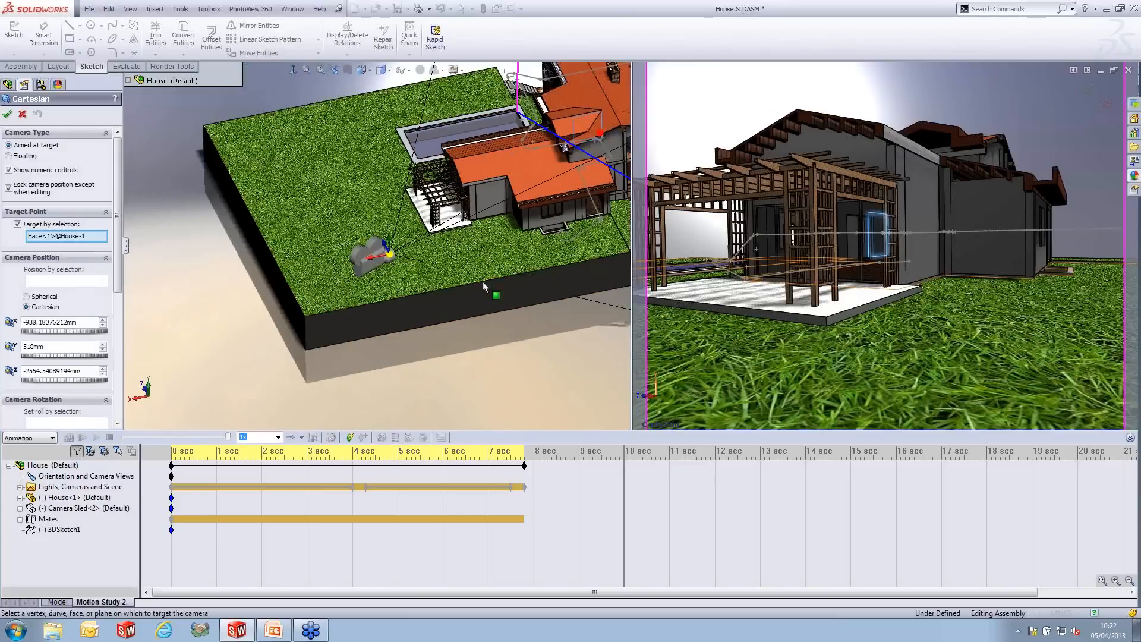
{"action": "middle_click_drag", "start_coordinate": [535, 284], "coordinate": [351, 342], "text": "ctrl"}
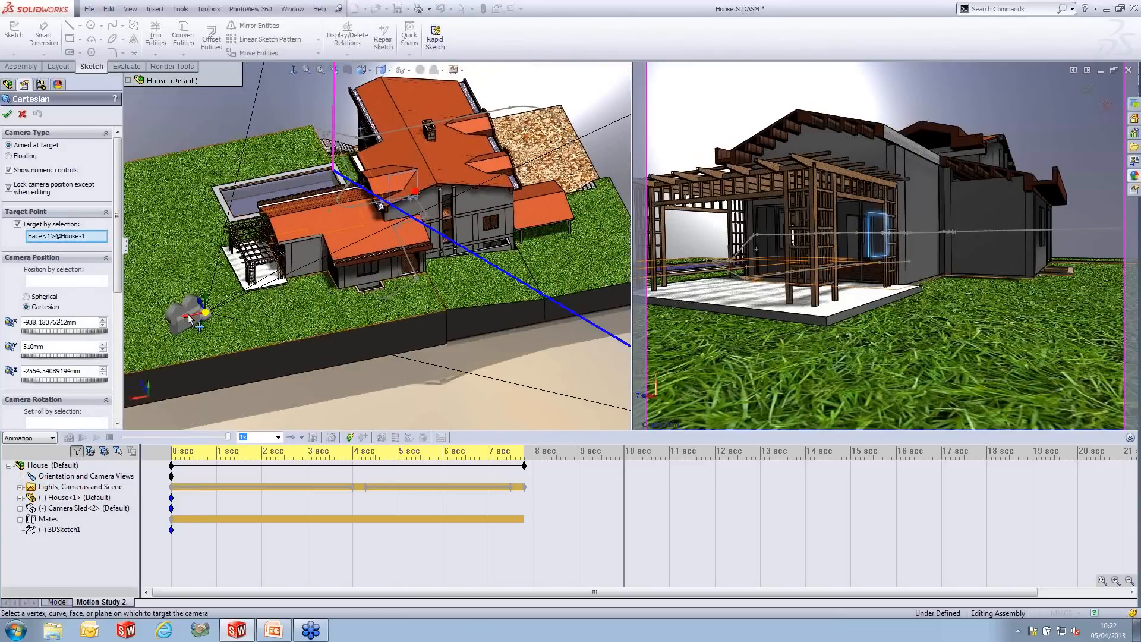
{"action": "left_click_drag", "start_coordinate": [246, 316], "coordinate": [424, 303]}
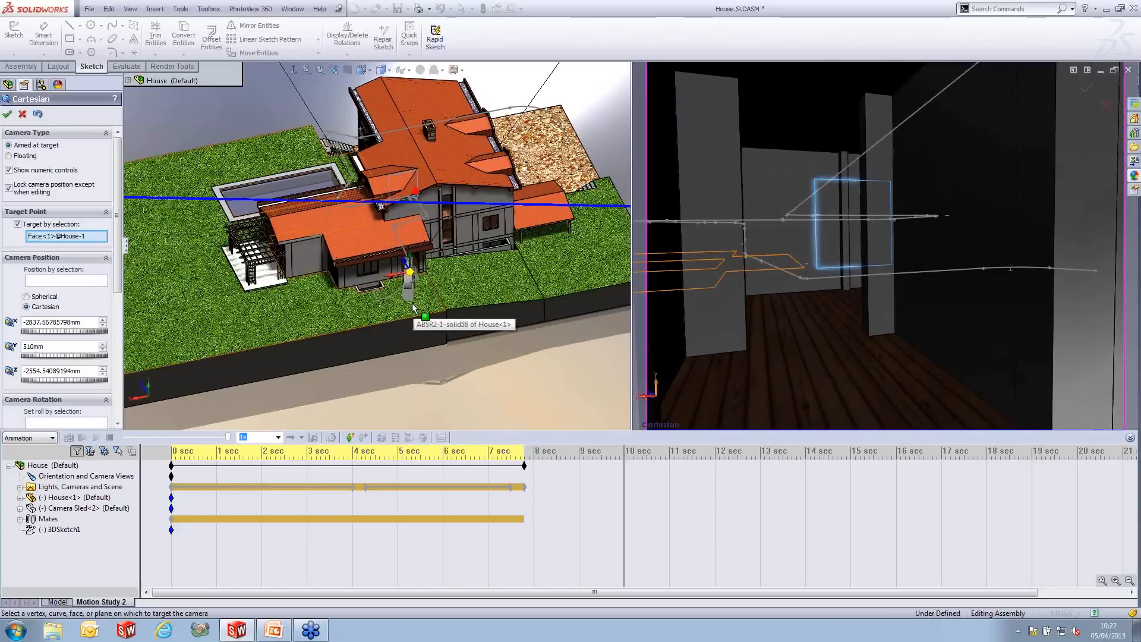
{"action": "left_click", "coordinate": [7, 113]}
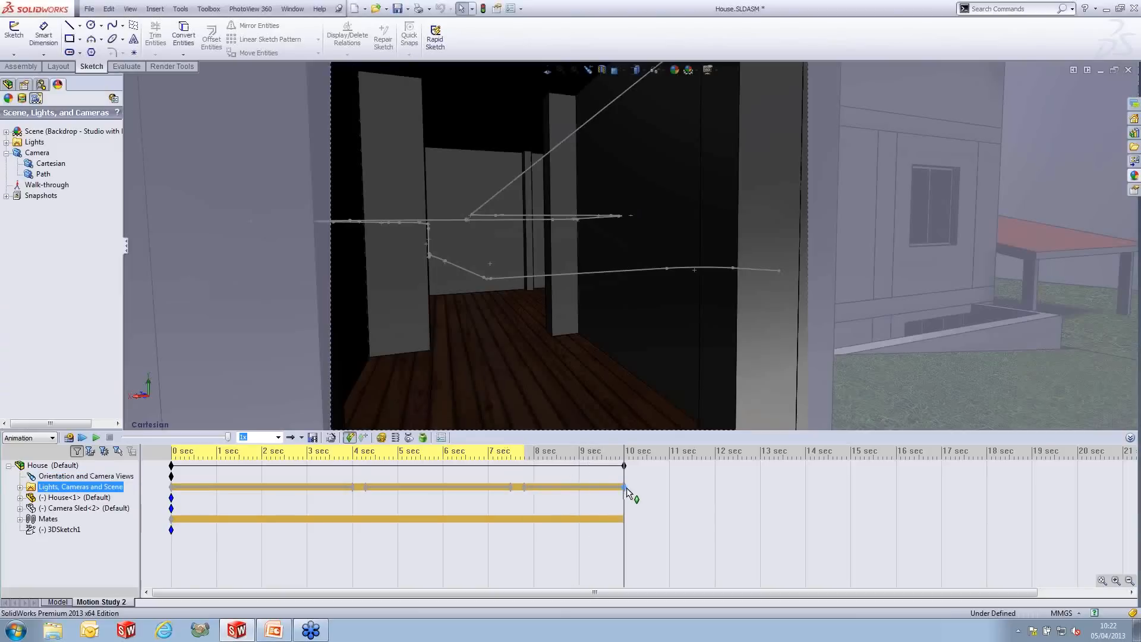
Place a copy of the 10-second Lights, Cameras and Scene key at about 10.4 seconds, and set the study time to about 13.5 seconds
{"action": "mouse_move", "coordinate": [626, 487]}
{"action": "left_mouse_down", "text": "ctrl"}
{"action": "mouse_move", "coordinate": [645, 488]}
{"action": "mouse_move", "coordinate": [643, 503]}
{"action": "mouse_move", "coordinate": [792, 504]}
{"action": "left_mouse_up", "text": "ctrl"}
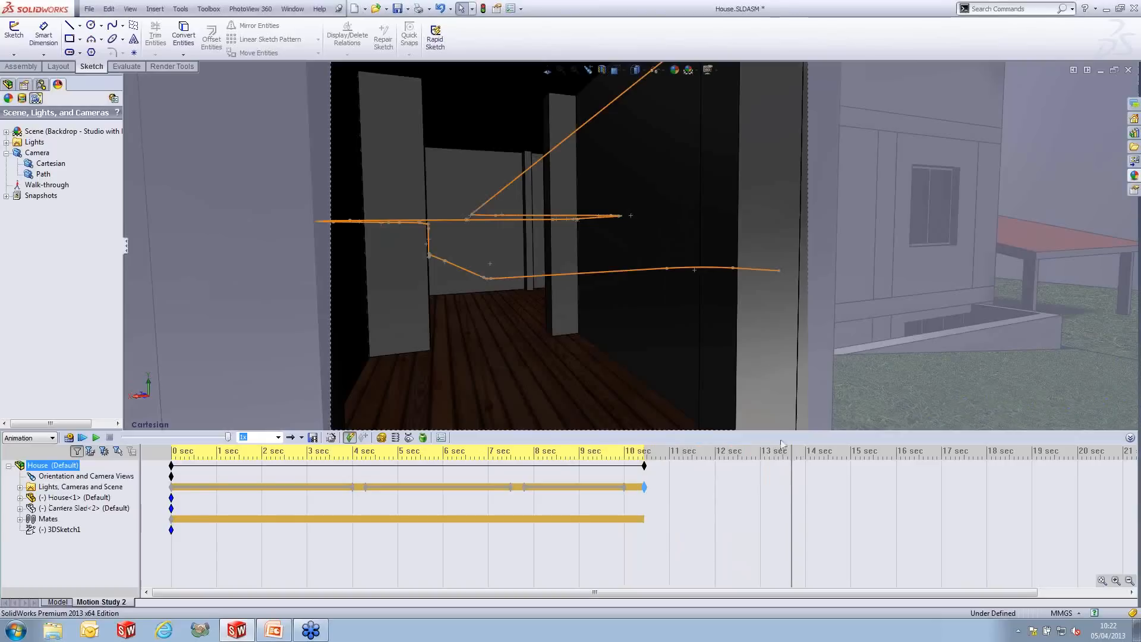
{"action": "left_click", "coordinate": [798, 500]}
{"action": "left_click_drag", "start_coordinate": [790, 494], "coordinate": [783, 492]}
{"action": "left_click", "coordinate": [52, 466]}
{"action": "right_click", "coordinate": [41, 174]}
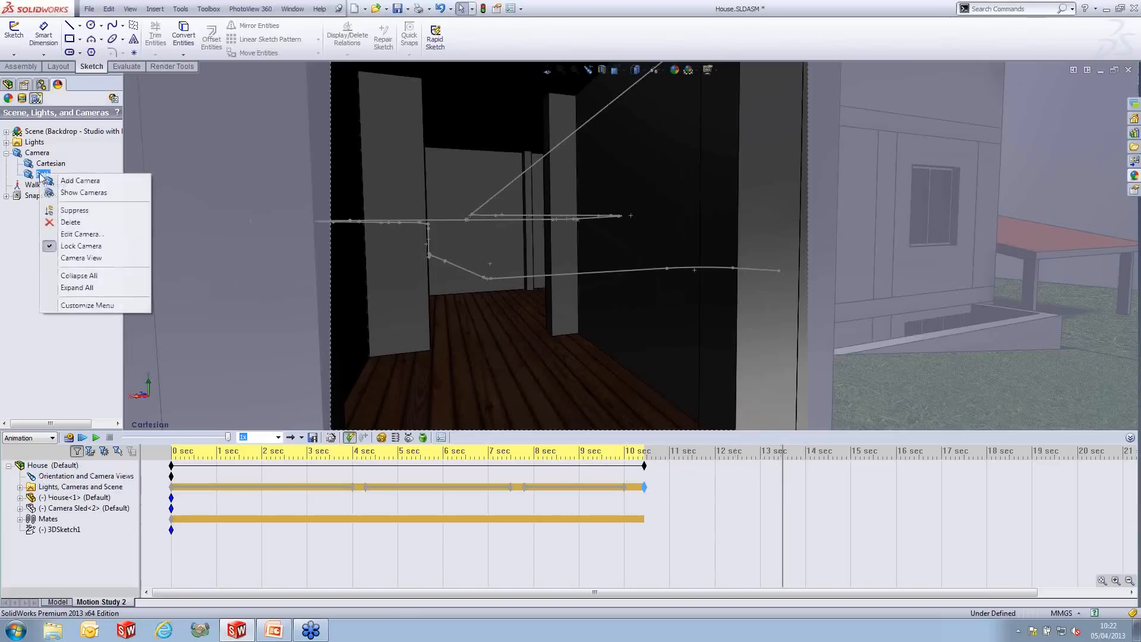
{"action": "left_click", "coordinate": [80, 234]}
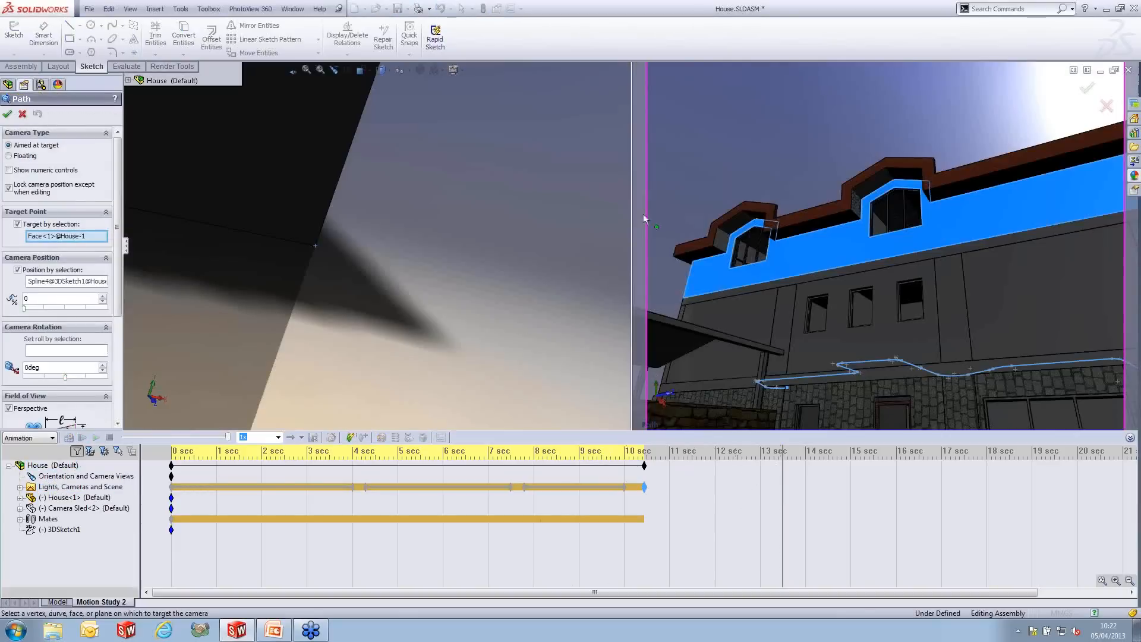
{"action": "scroll", "coordinate": [322, 237], "scroll_direction": "up", "scroll_amount": 10}
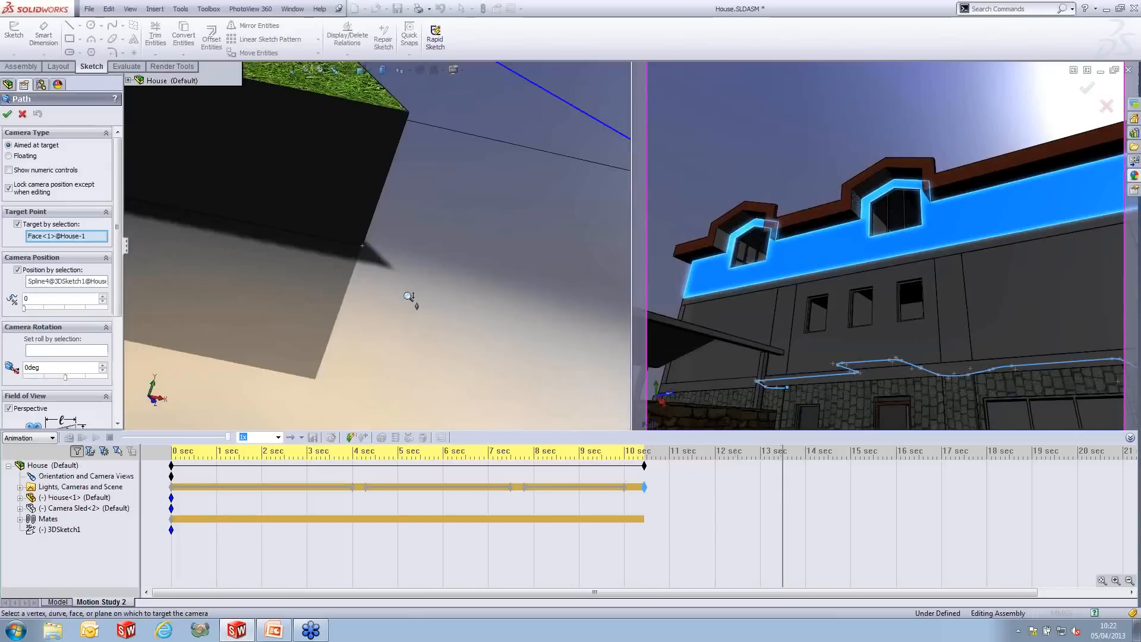
{"action": "middle_click_drag", "start_coordinate": [283, 260], "coordinate": [200, 189]}
{"action": "scroll", "coordinate": [161, 170], "scroll_direction": "down", "scroll_amount": 2}
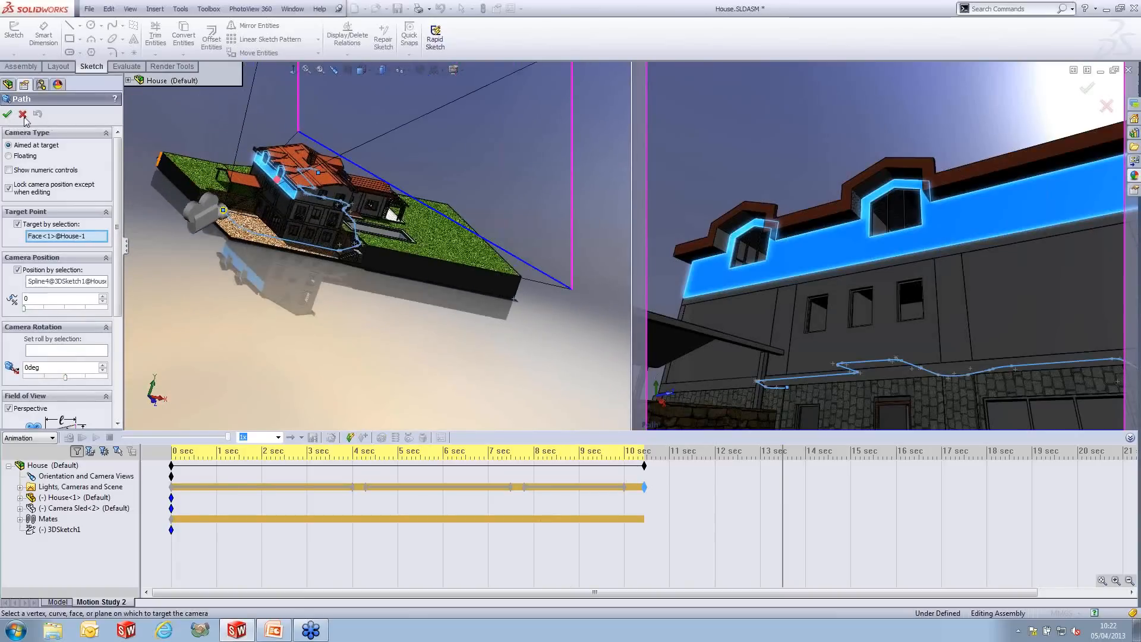
{"action": "left_click", "coordinate": [23, 114]}
Move the Cartesian camera to about X -4029 mm and Y 423 mm, near the carport, and accept the change
{"action": "right_click", "coordinate": [45, 163]}
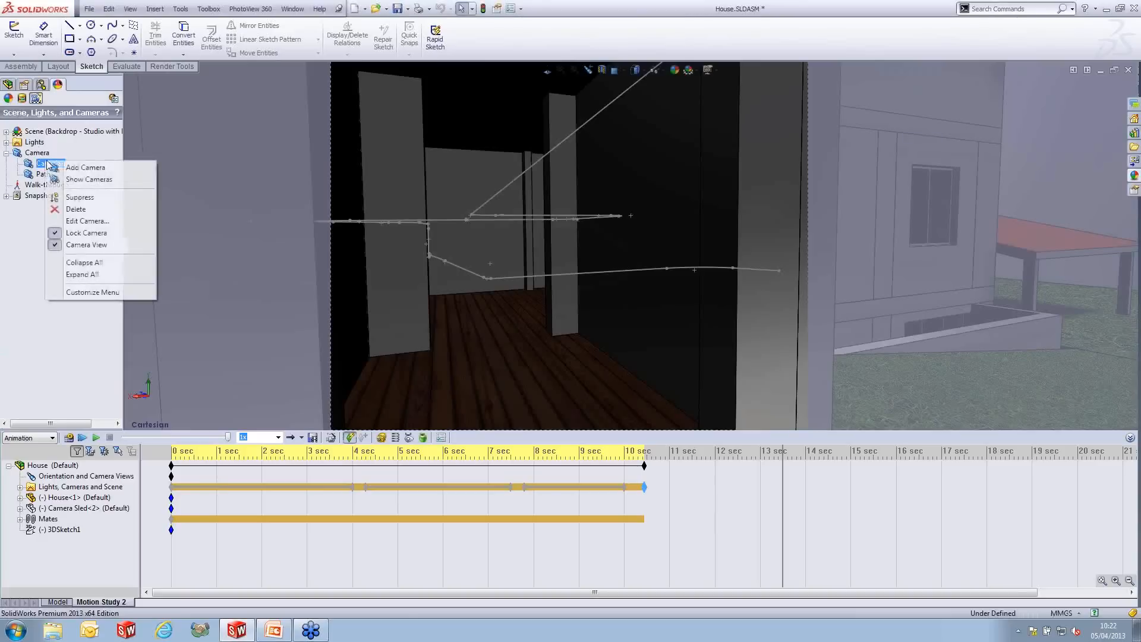
{"action": "left_click", "coordinate": [77, 221]}
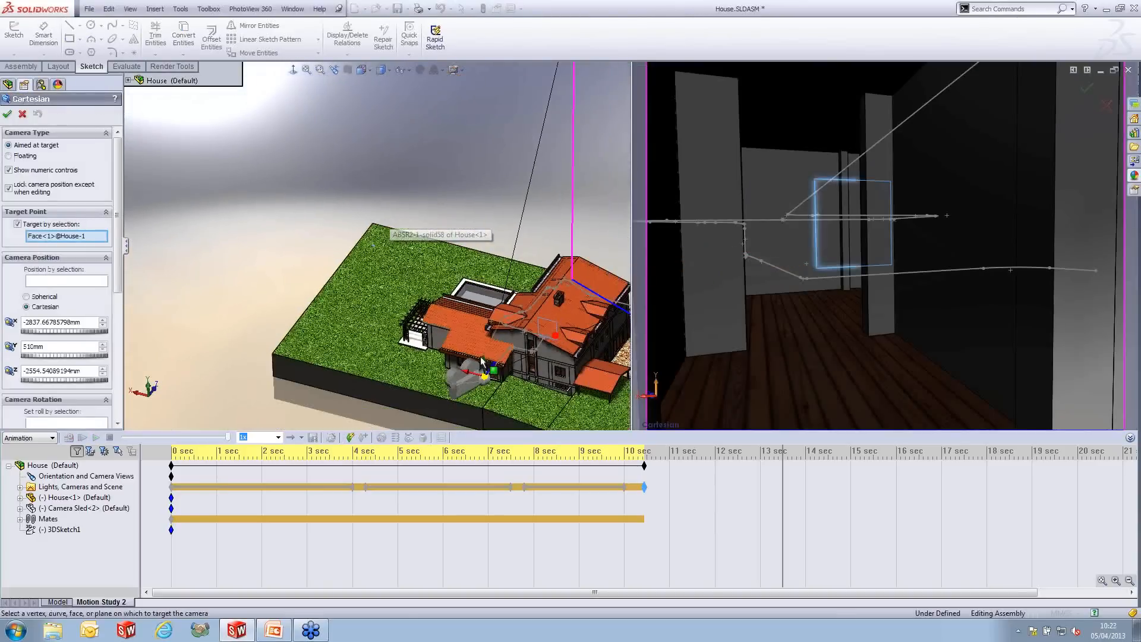
{"action": "scroll", "coordinate": [515, 334], "scroll_direction": "down", "scroll_amount": 5}
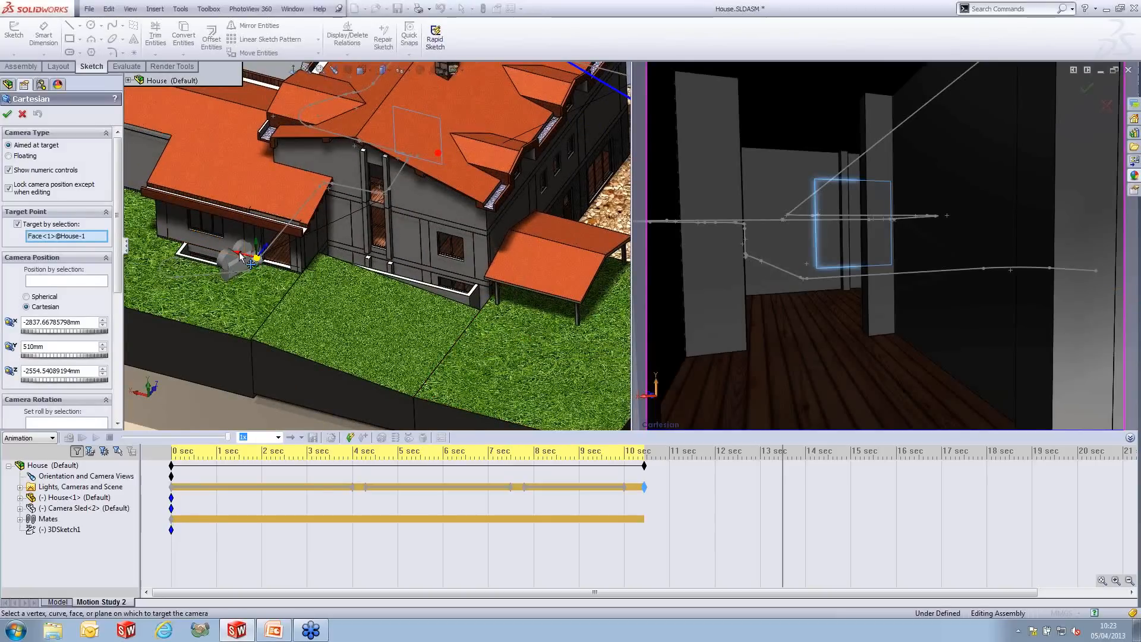
{"action": "left_click_drag", "start_coordinate": [262, 262], "coordinate": [479, 324]}
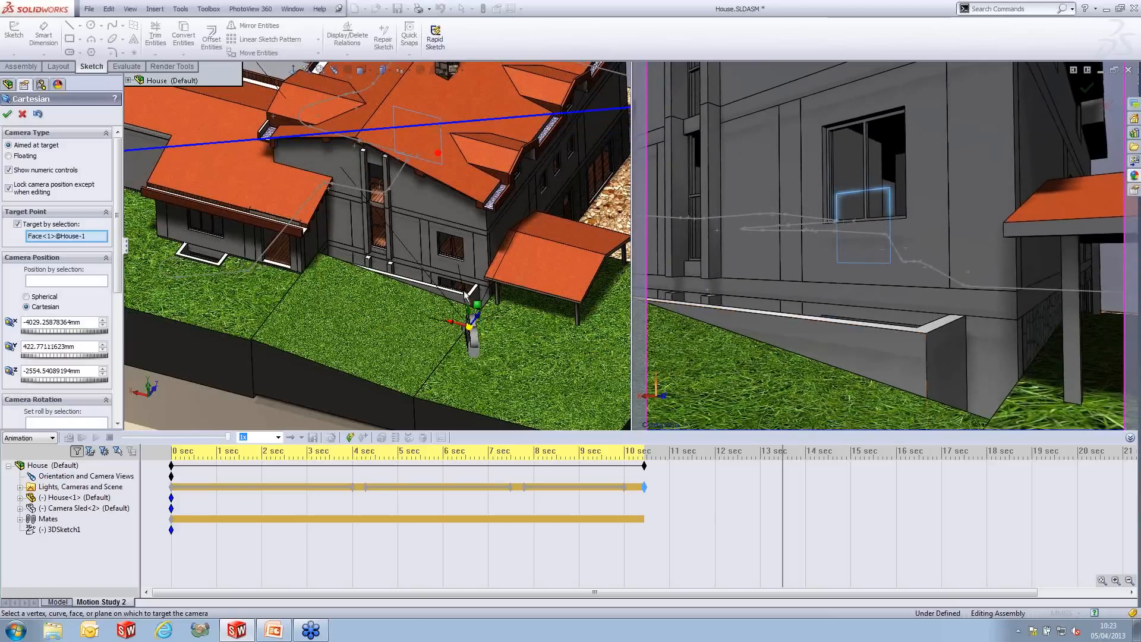
{"action": "left_click", "coordinate": [8, 115]}
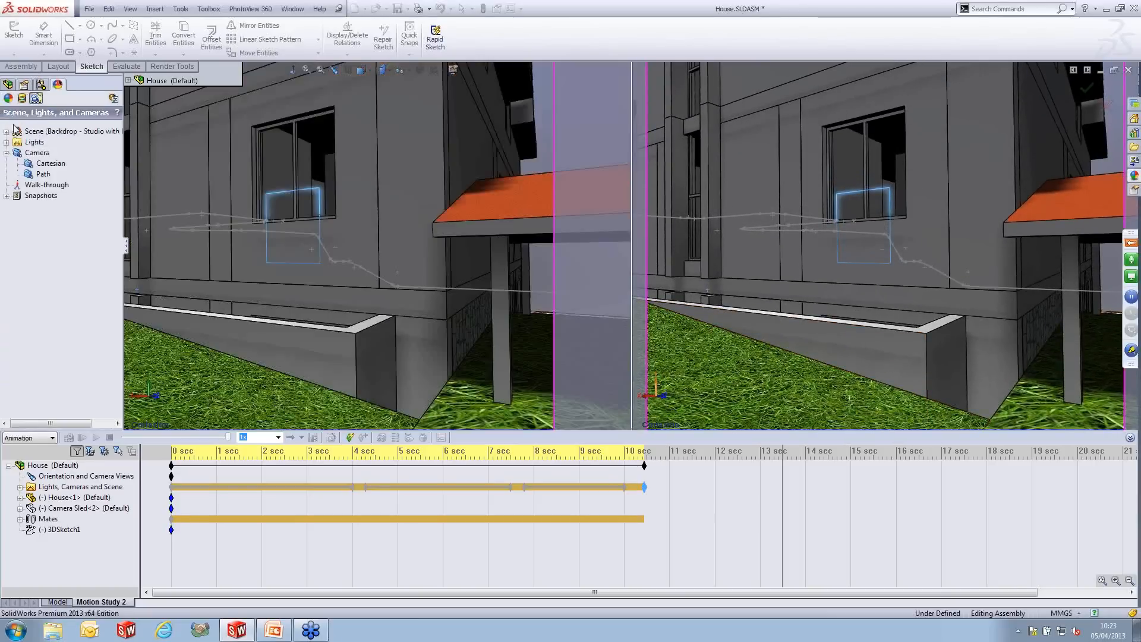
Shift the last Lights, Cameras and Scene key back to 13 seconds, and set the study time to 15 seconds
{"action": "left_click", "coordinate": [784, 487]}
{"action": "left_click", "coordinate": [773, 486]}
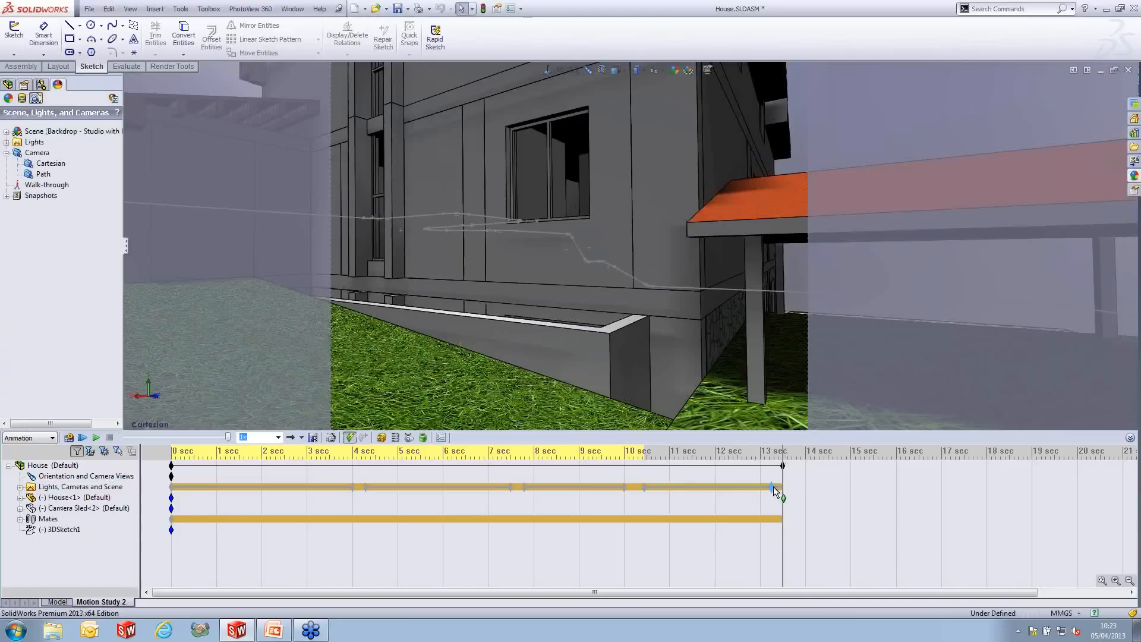
{"action": "left_click_drag", "start_coordinate": [763, 486], "coordinate": [761, 486]}
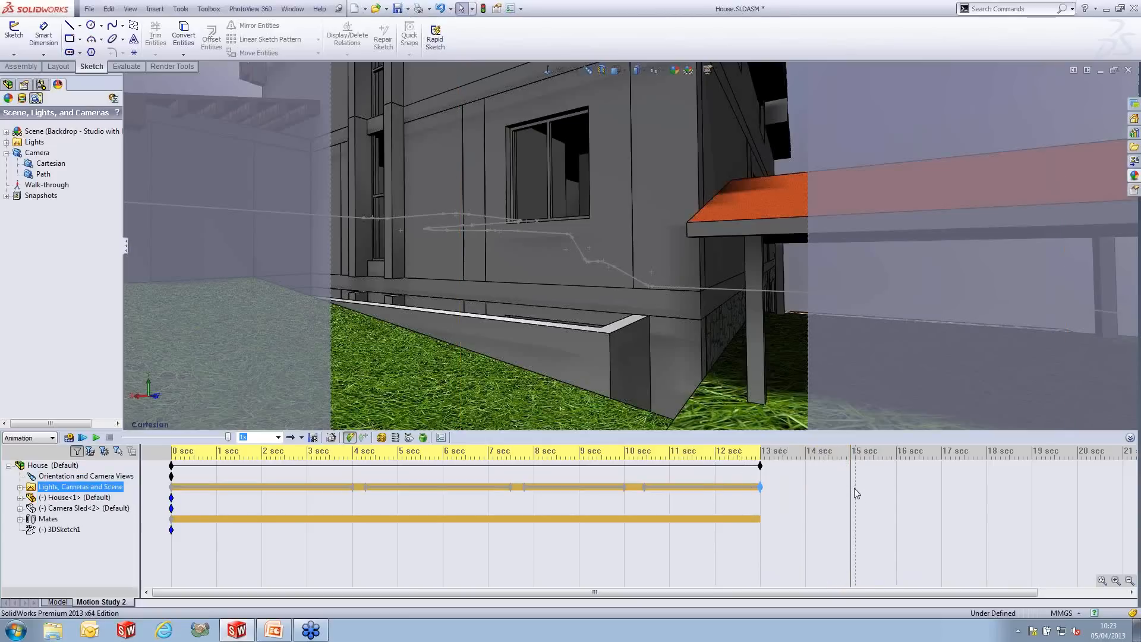
{"action": "right_click", "coordinate": [48, 174]}
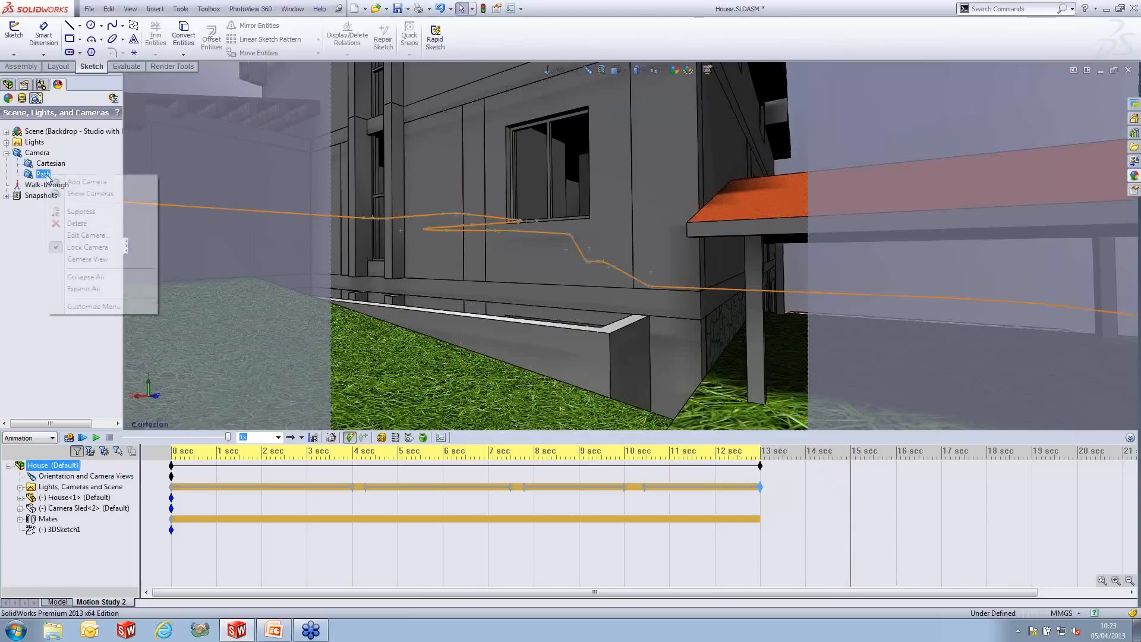
{"action": "left_click", "coordinate": [89, 235]}
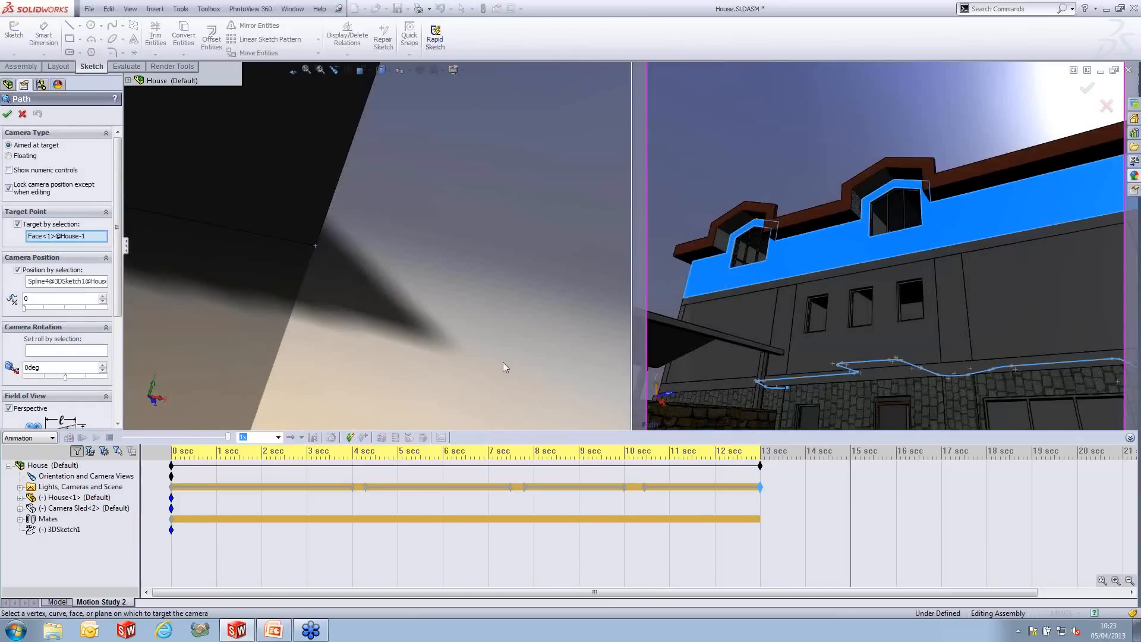
{"action": "left_click", "coordinate": [23, 115]}
At 15 seconds, move the Cartesian camera farther along X across the lawn so it looks back at the carport, and accept the change
{"action": "right_click", "coordinate": [47, 165]}
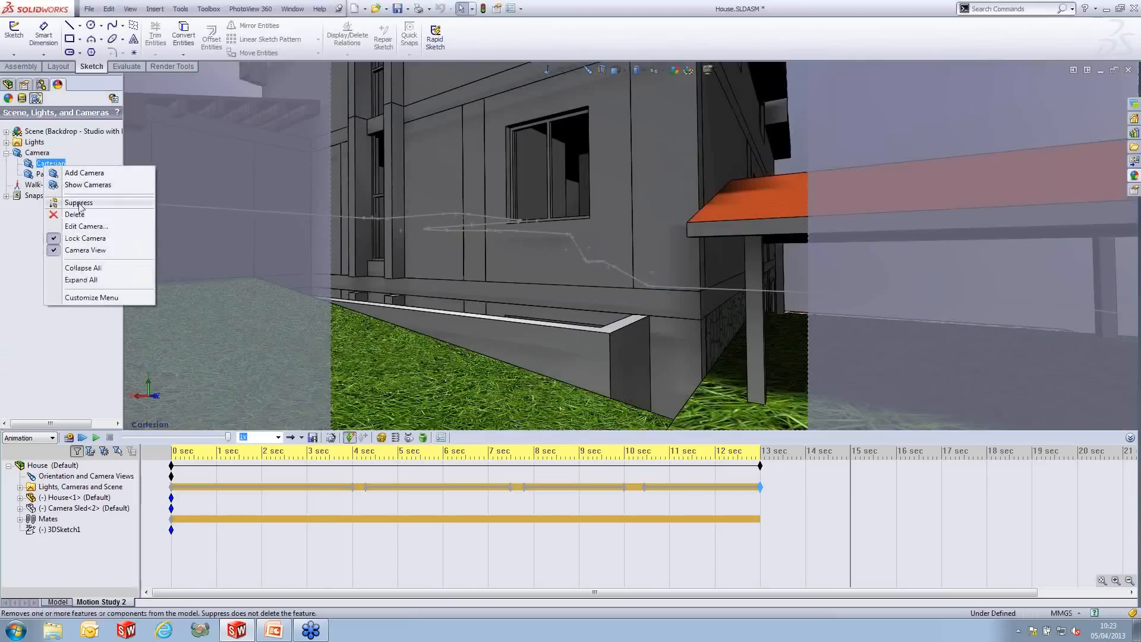
{"action": "left_click", "coordinate": [86, 226]}
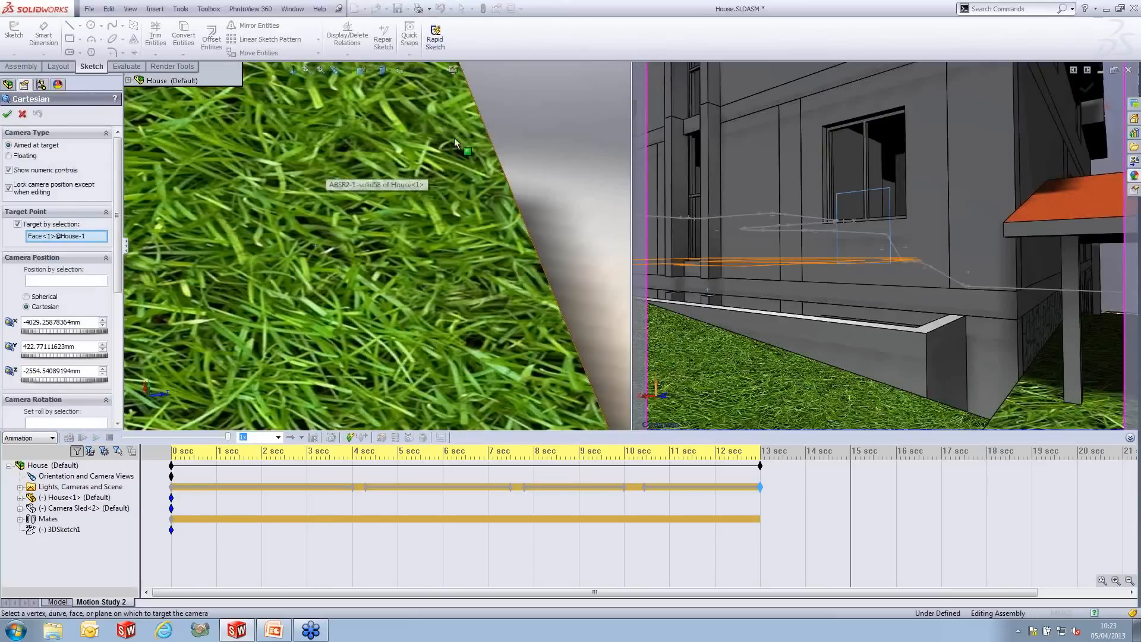
{"action": "scroll", "coordinate": [546, 122], "scroll_direction": "up", "scroll_amount": 5}
{"action": "scroll", "coordinate": [289, 325], "scroll_direction": "up", "scroll_amount": 8}
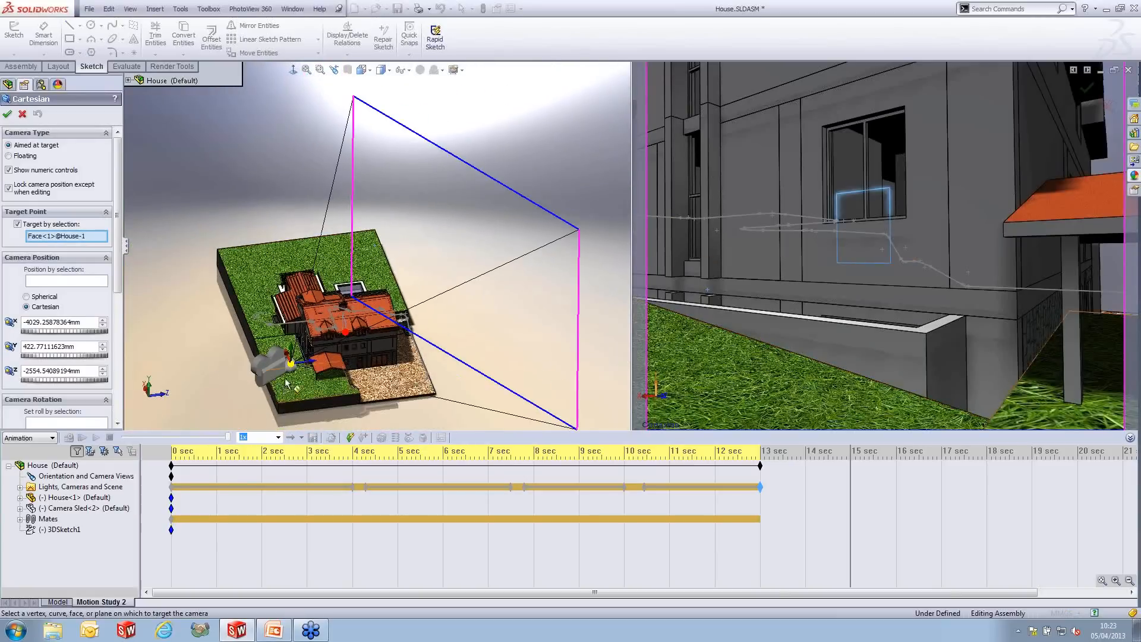
{"action": "scroll", "coordinate": [284, 391], "scroll_direction": "down", "scroll_amount": 5}
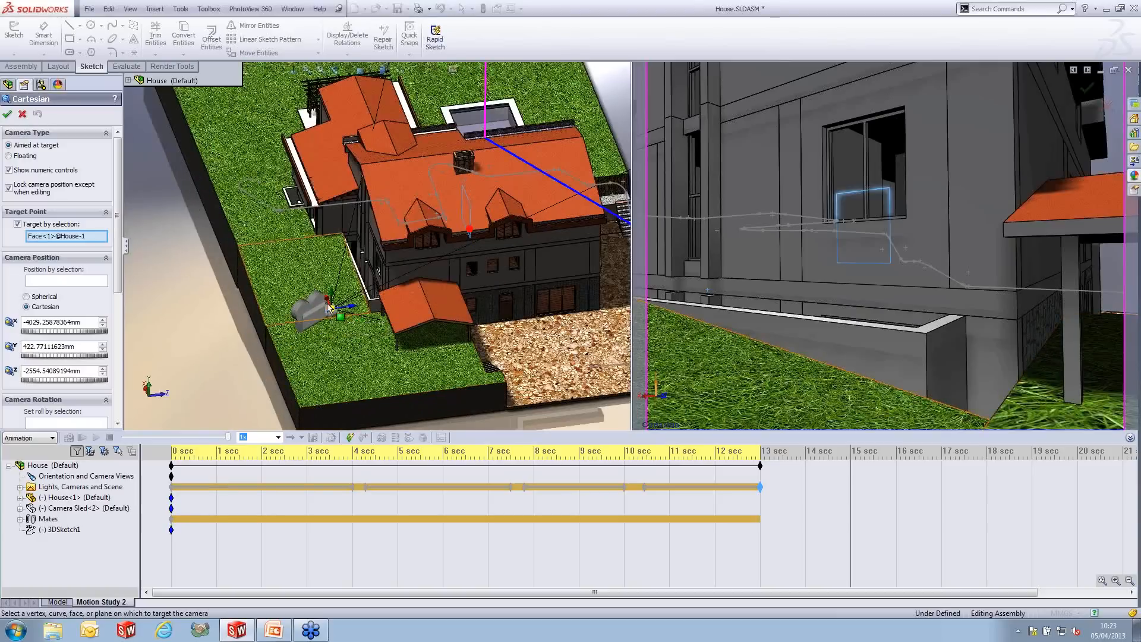
{"action": "left_click_drag", "start_coordinate": [327, 300], "coordinate": [355, 374]}
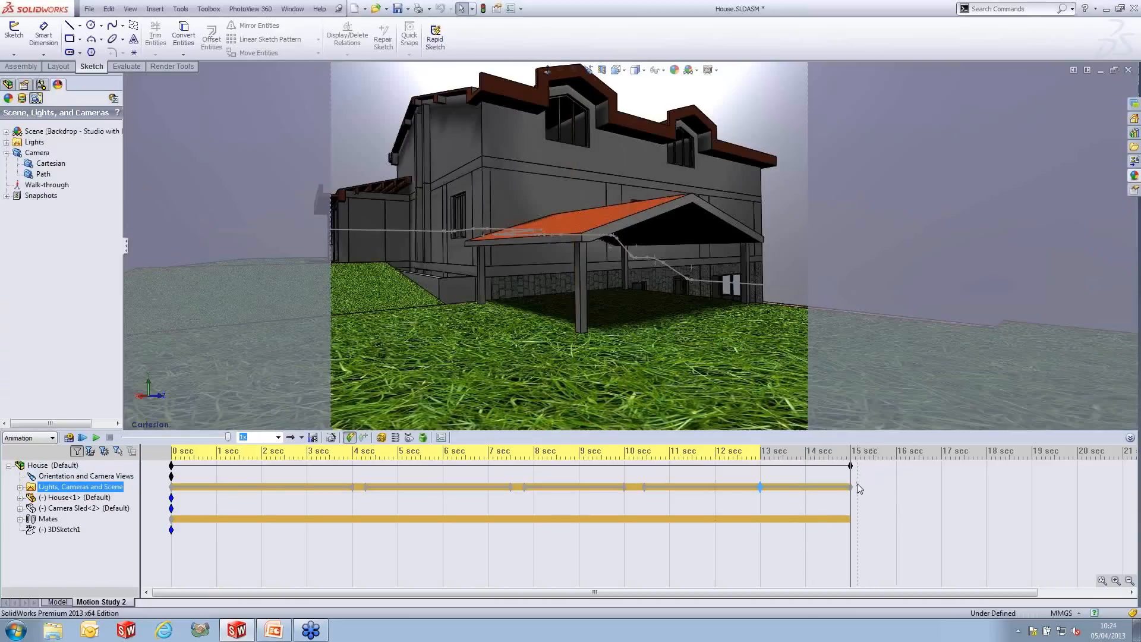
Place a copy of the 15-second Lights, Cameras and Scene key at about 15.4 seconds
{"action": "left_click_drag", "start_coordinate": [851, 486], "coordinate": [871, 489]}
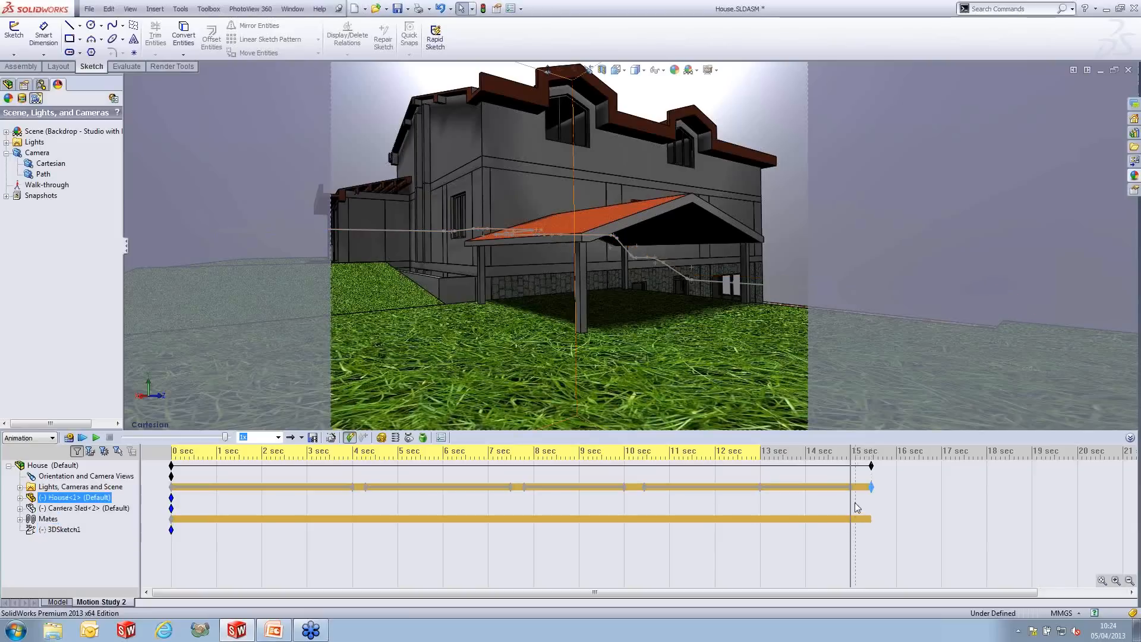
{"action": "left_click", "coordinate": [879, 507]}
{"action": "left_click", "coordinate": [869, 487]}
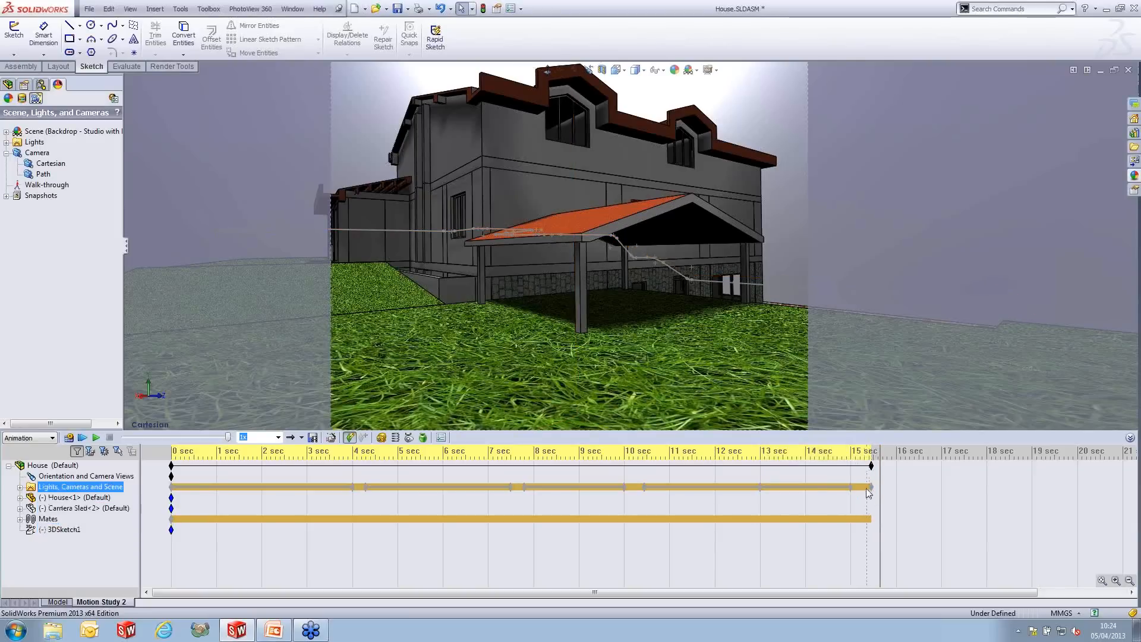
{"action": "left_click", "coordinate": [868, 507]}
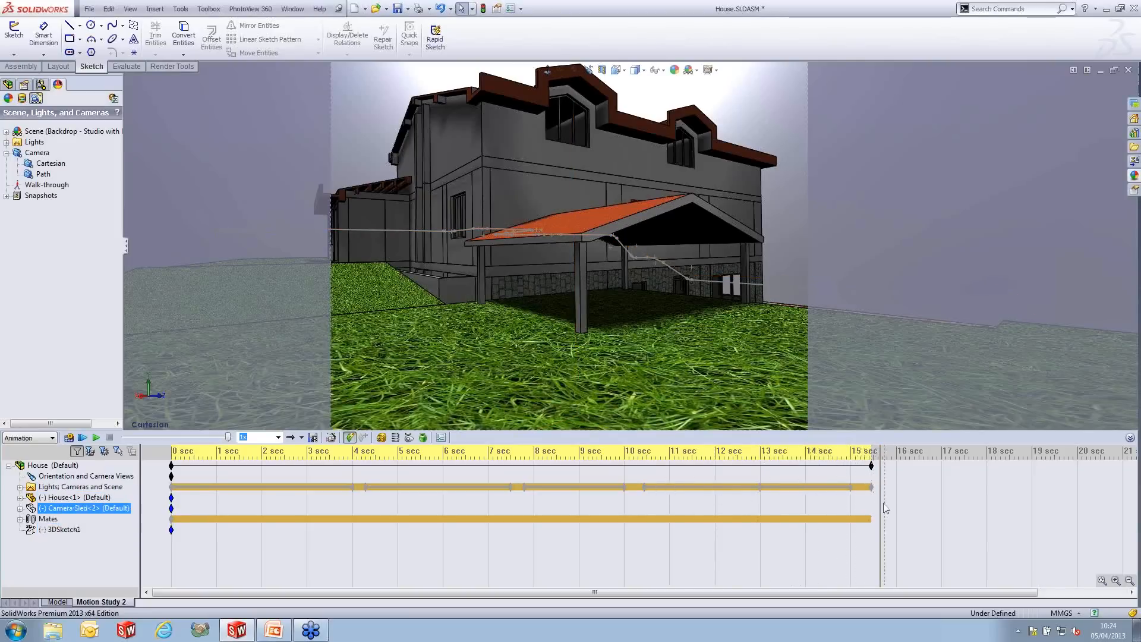
{"action": "left_click", "coordinate": [881, 503]}
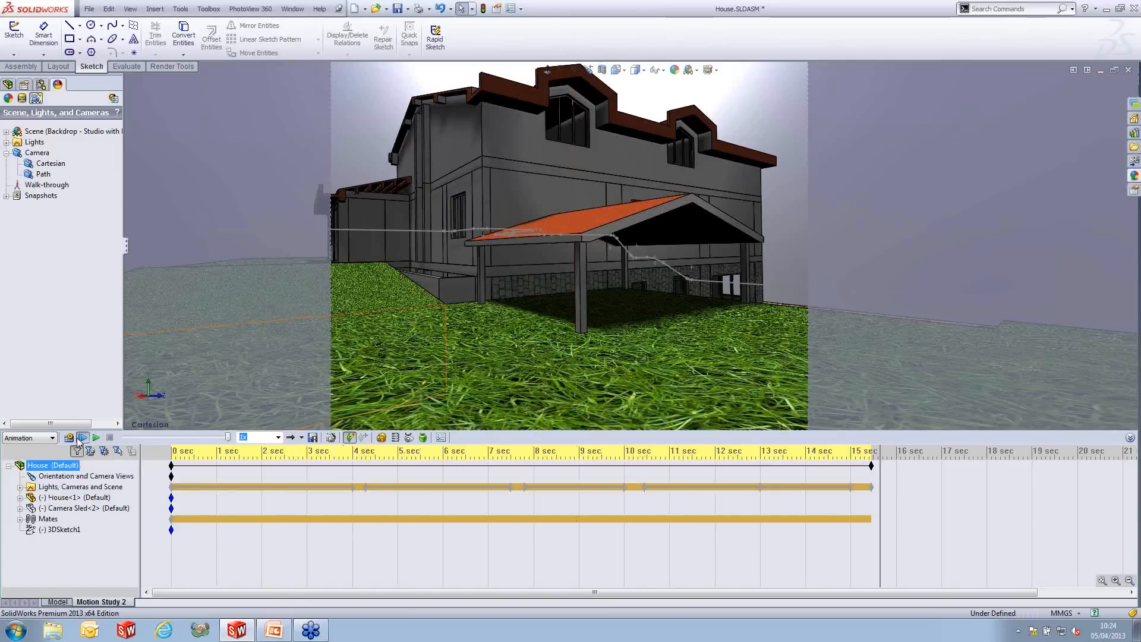
Play the Cartesian camera animation from the start, and switch the view to the Path camera
{"action": "left_click", "coordinate": [81, 438]}
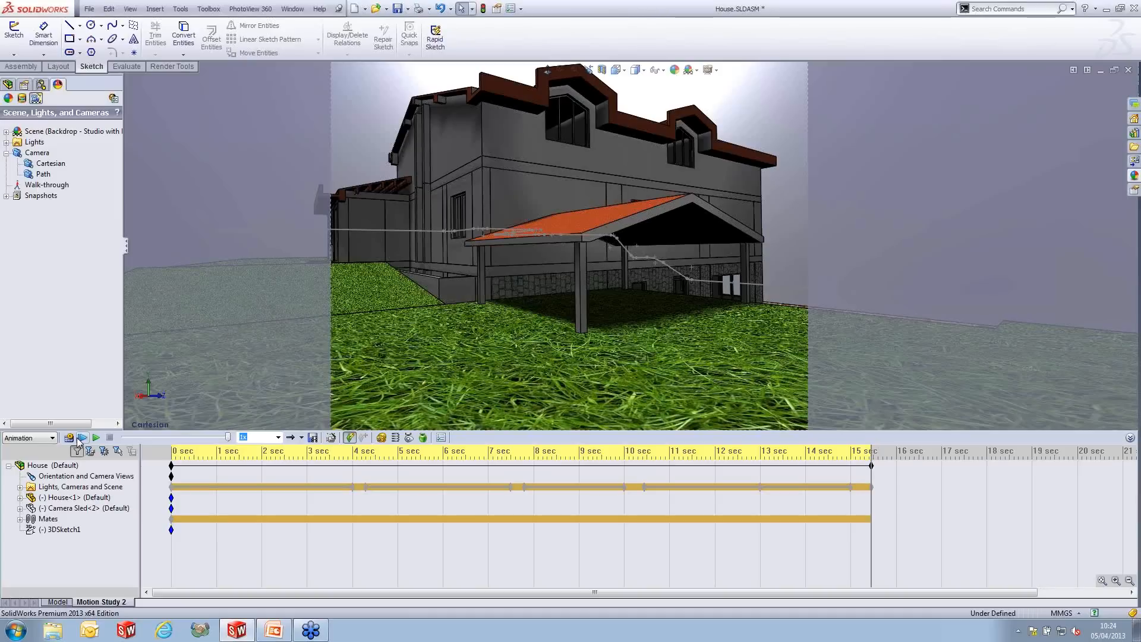
{"action": "left_click", "coordinate": [81, 438]}
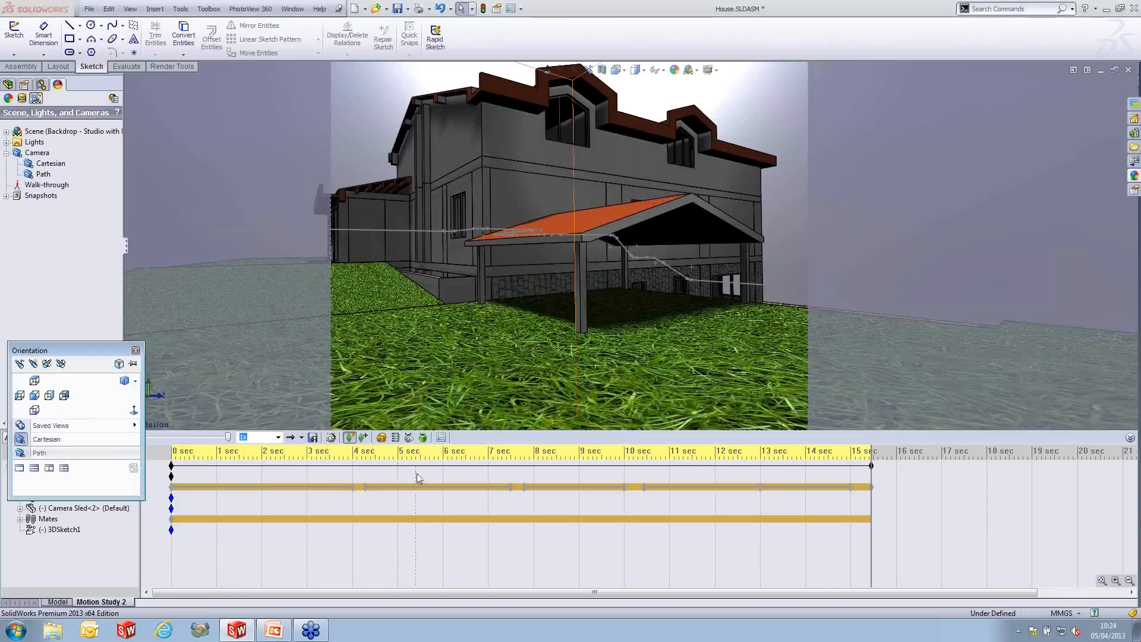
{"action": "key", "text": "space"}
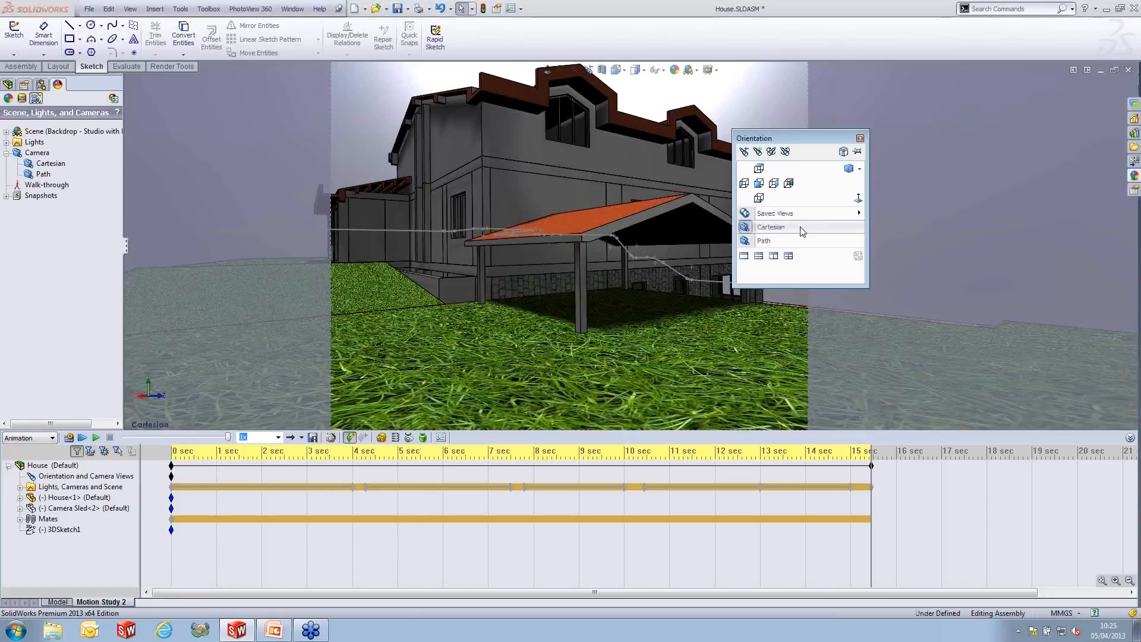
{"action": "left_click", "coordinate": [768, 243]}
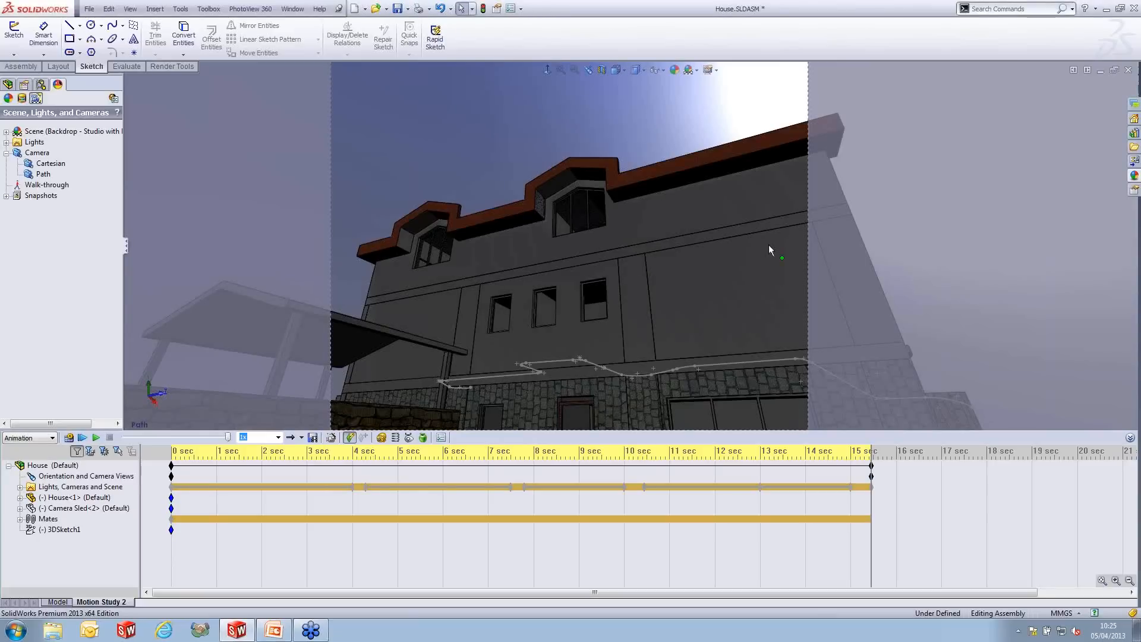
Place a copy of the last Lights, Cameras and Scene key at 16 seconds, and set the study time to 17 seconds
{"action": "left_click", "coordinate": [871, 476]}
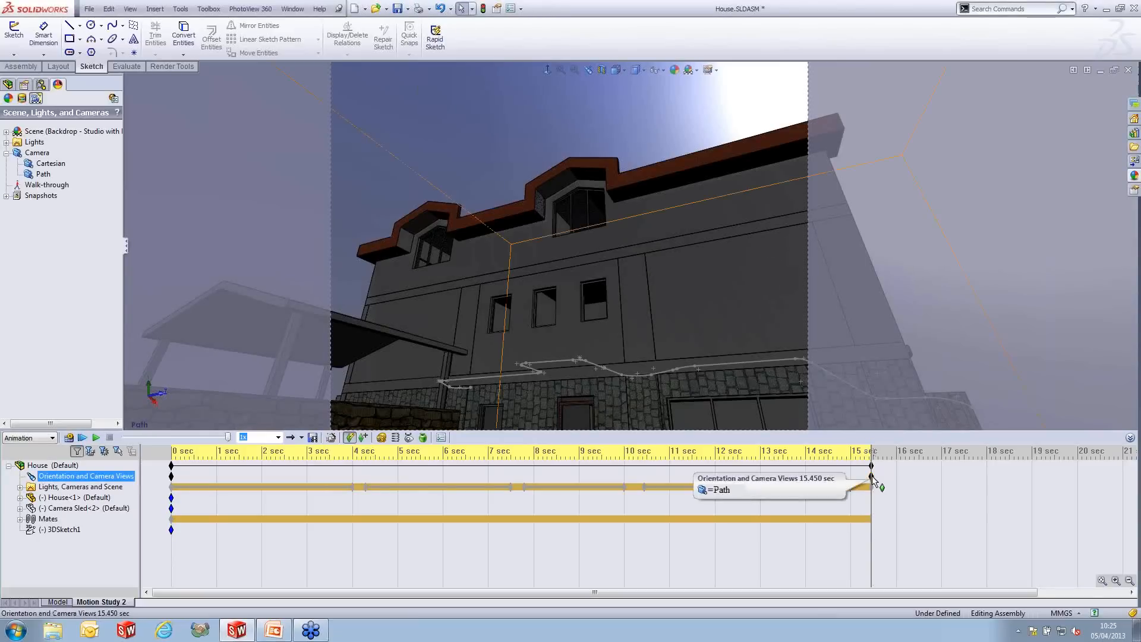
{"action": "left_click", "coordinate": [875, 498]}
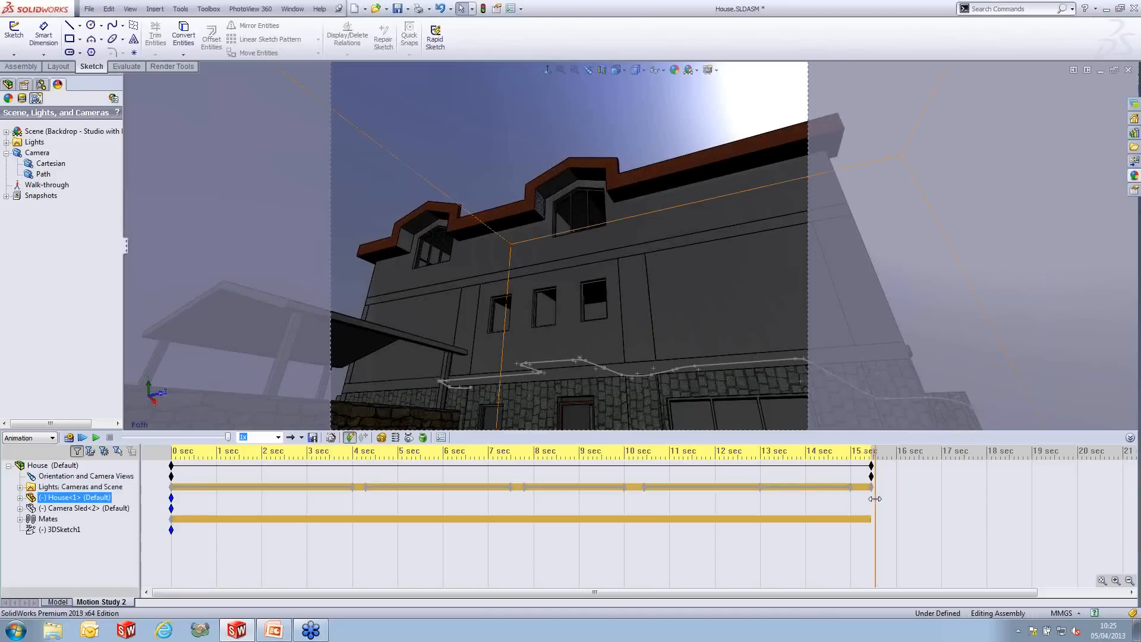
{"action": "left_click_drag", "start_coordinate": [875, 499], "coordinate": [940, 501]}
{"action": "left_click", "coordinate": [872, 487]}
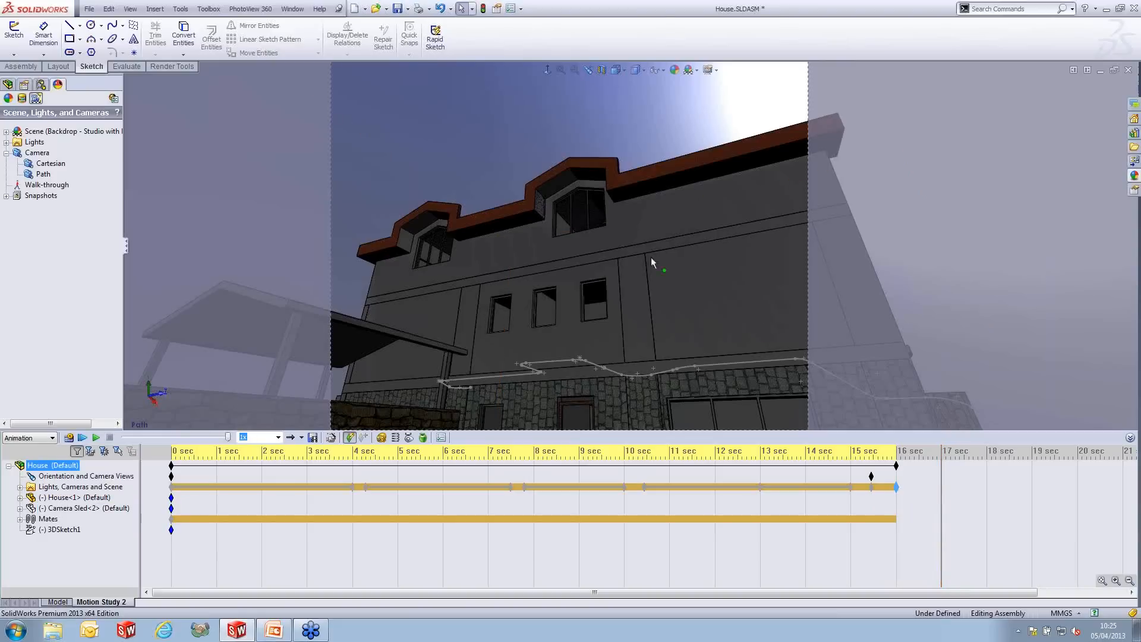
At 17 seconds, edit the Path camera and move its position to 25 percent along the spline path
{"action": "right_click", "coordinate": [41, 174]}
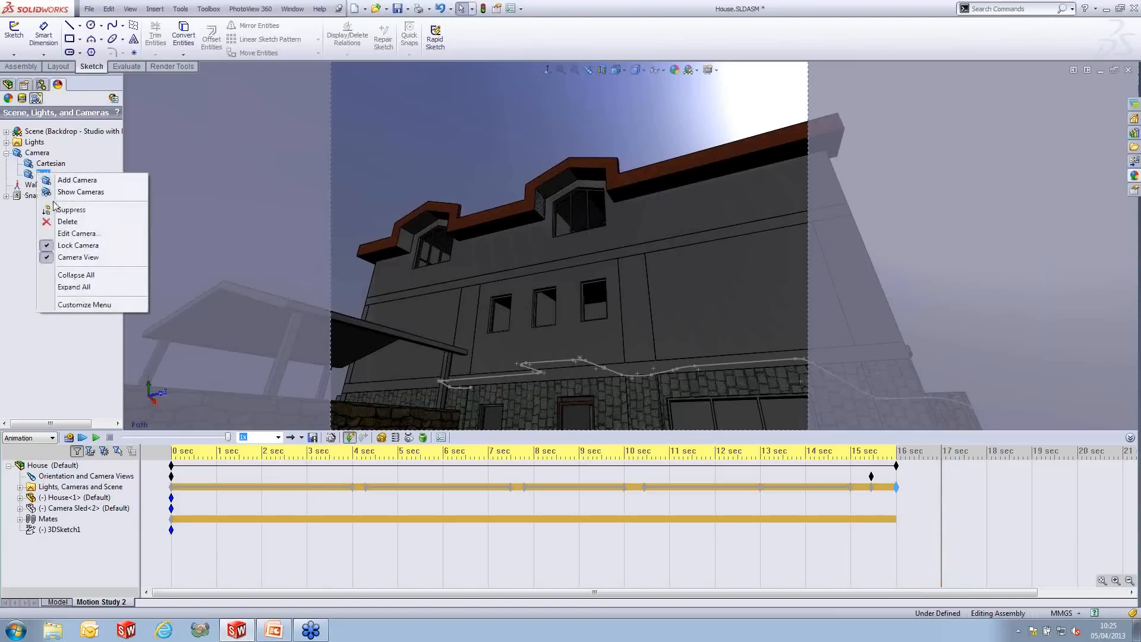
{"action": "left_click", "coordinate": [71, 234]}
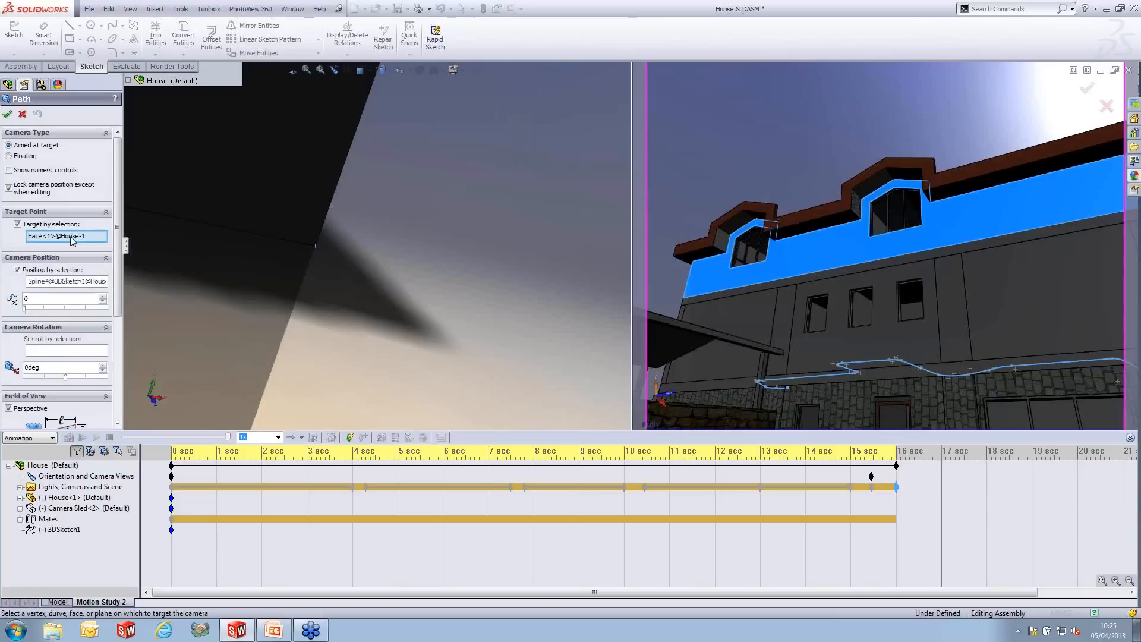
{"action": "scroll", "coordinate": [434, 300], "scroll_direction": "up", "scroll_amount": 15}
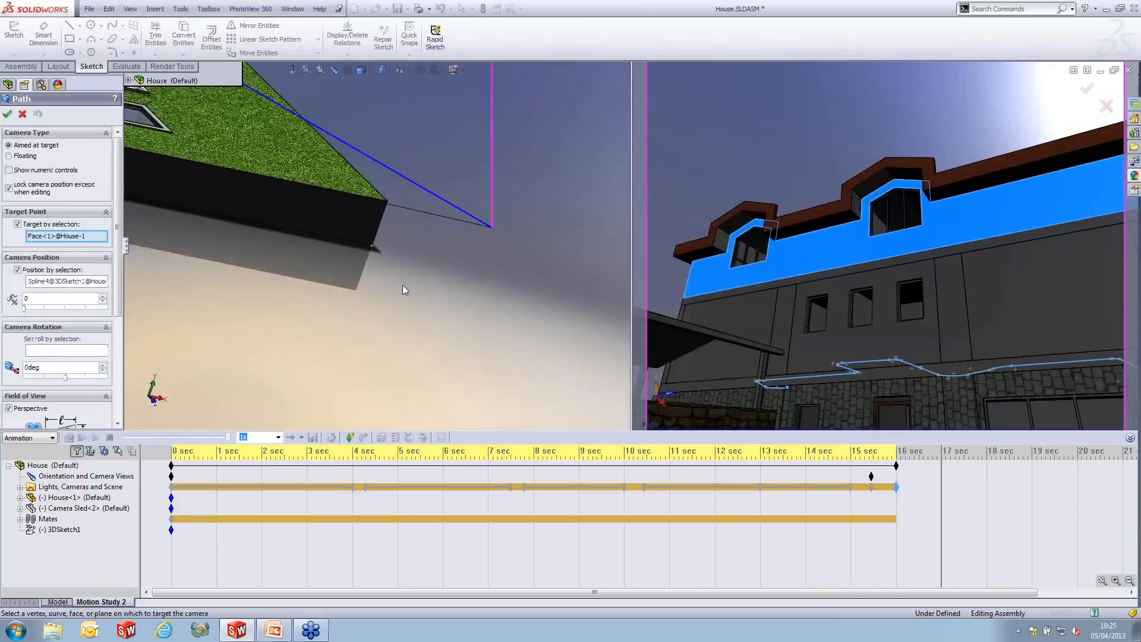
{"action": "middle_click_drag", "start_coordinate": [191, 269], "coordinate": [418, 358], "text": "ctrl"}
{"action": "scroll", "coordinate": [212, 258], "scroll_direction": "down", "scroll_amount": 6}
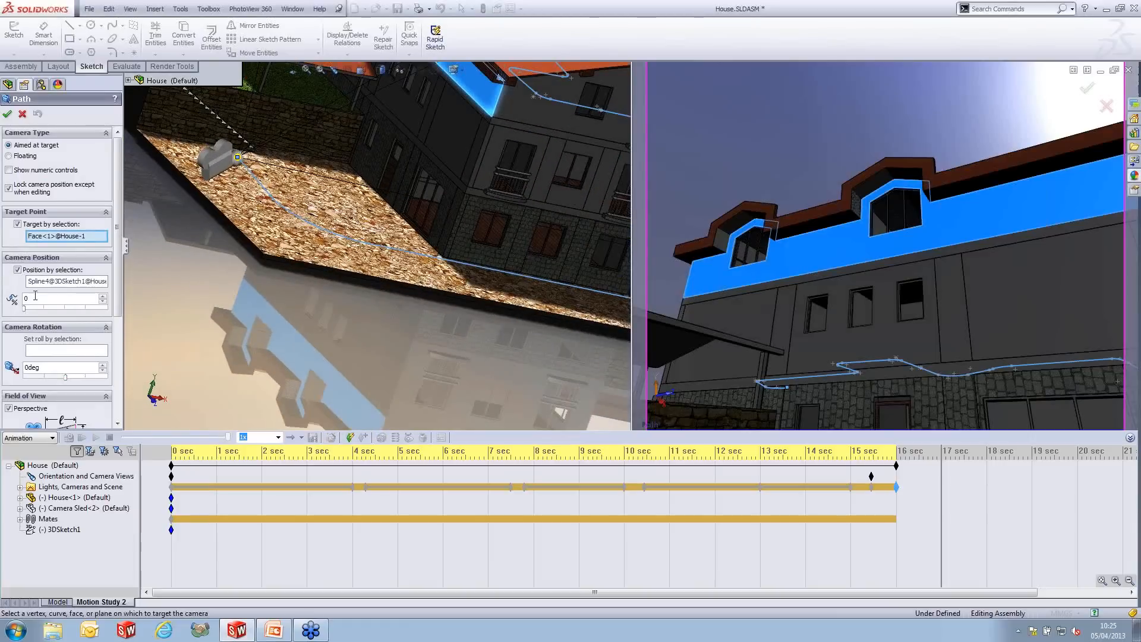
{"action": "left_click", "coordinate": [25, 309]}
{"action": "left_click_drag", "start_coordinate": [26, 310], "coordinate": [39, 311]}
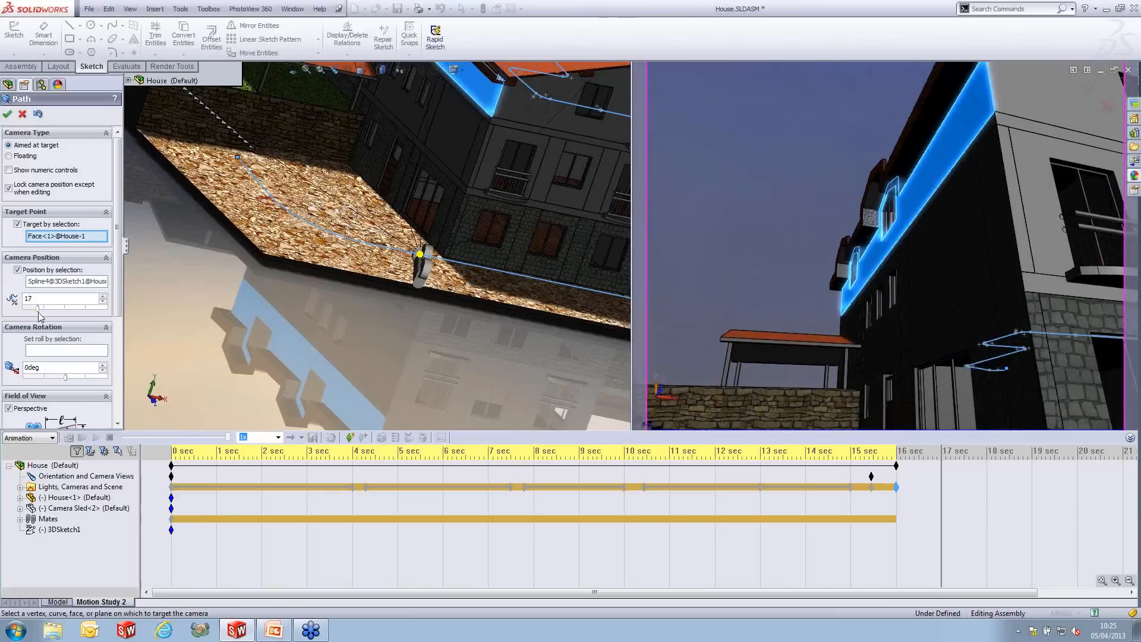
{"action": "left_click_drag", "start_coordinate": [39, 313], "coordinate": [46, 315]}
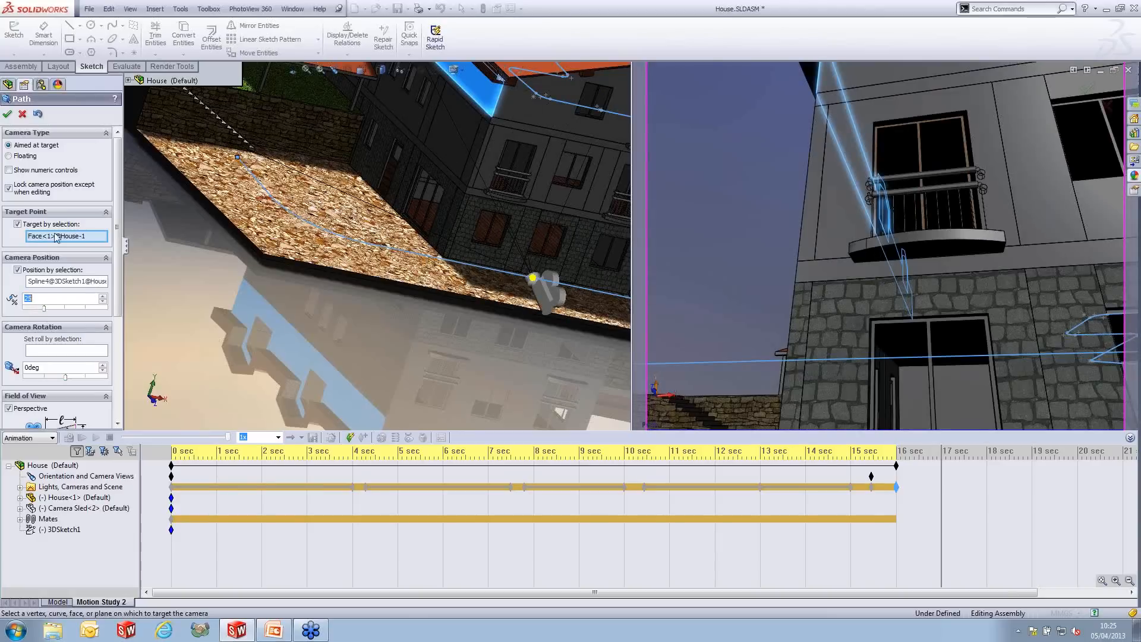
Aim the Path camera at the stone ground-floor face around the windows, and accept the camera change
{"action": "left_click", "coordinate": [528, 236]}
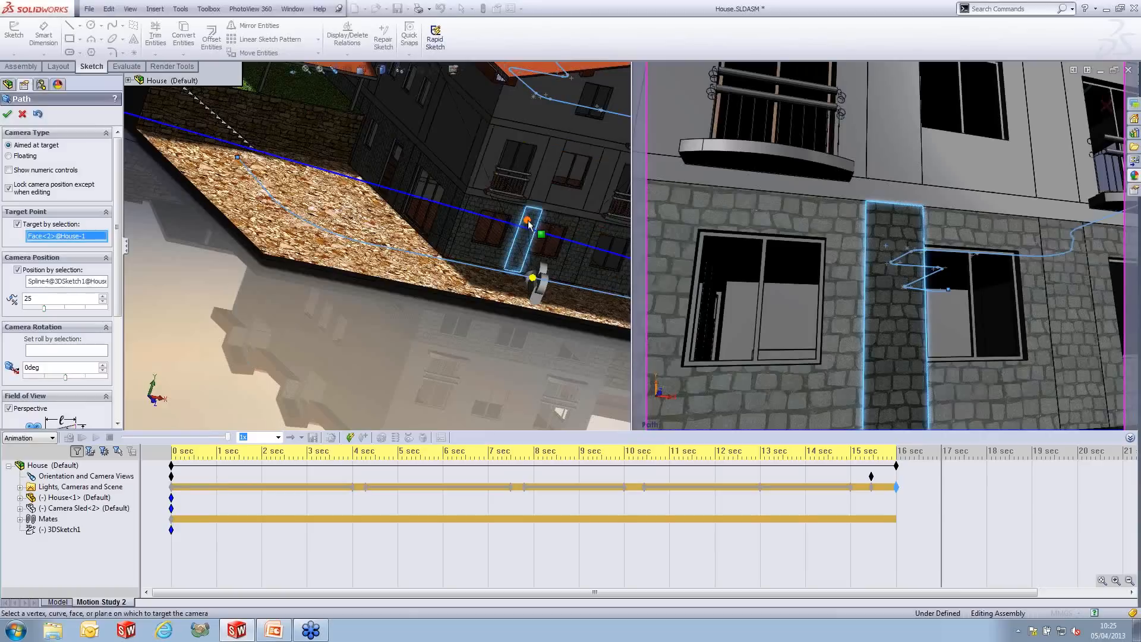
{"action": "left_click", "coordinate": [575, 240]}
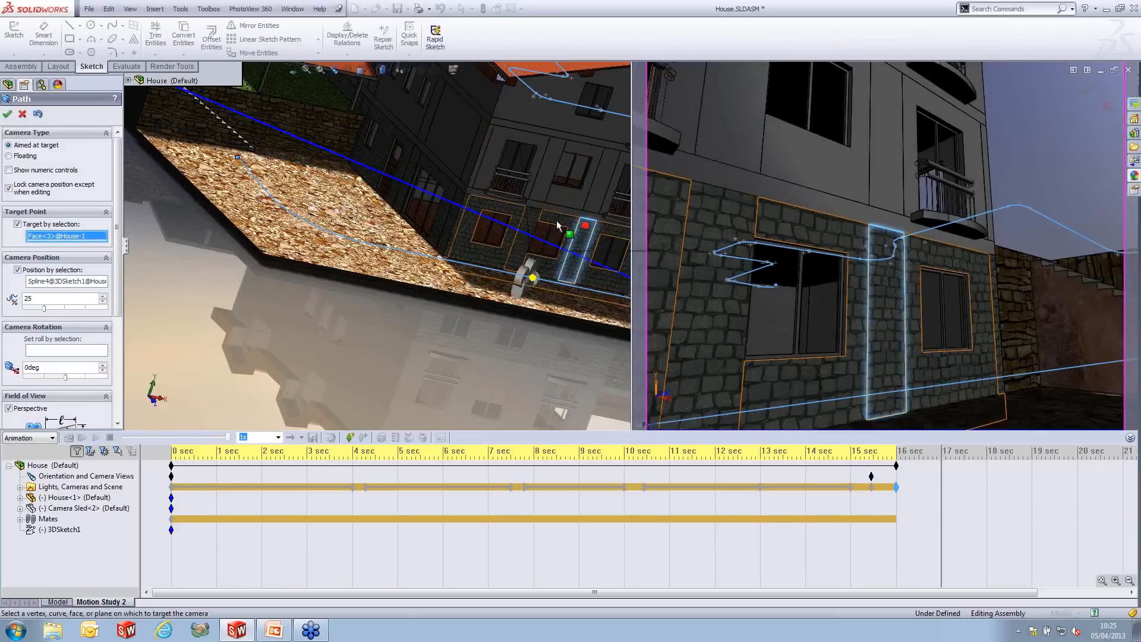
{"action": "left_click", "coordinate": [537, 223]}
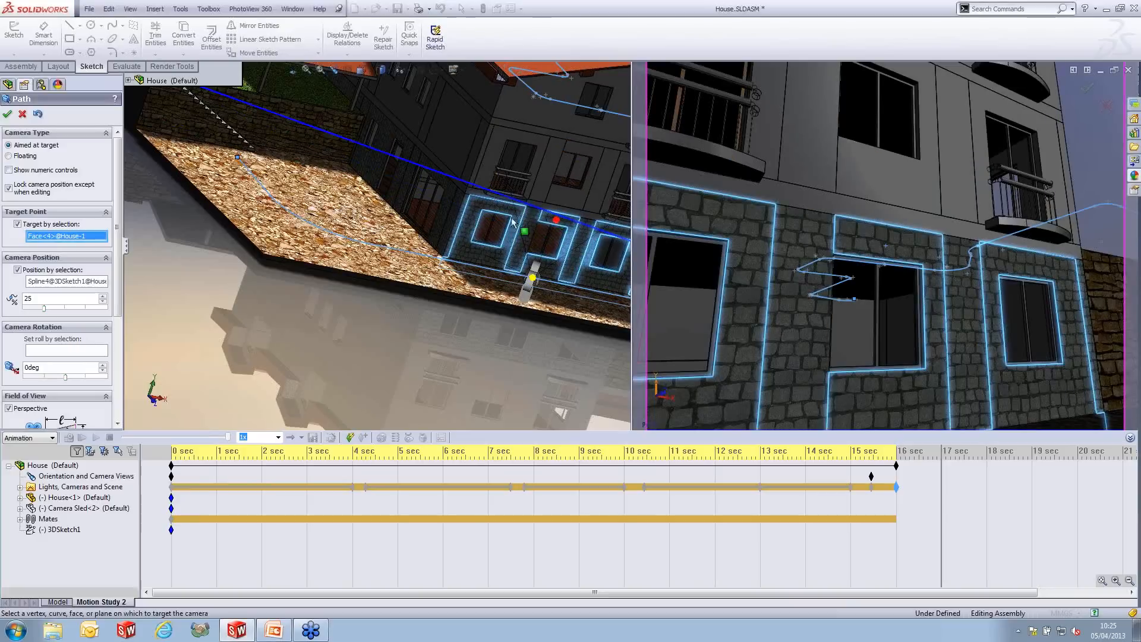
{"action": "middle_click_drag", "start_coordinate": [523, 309], "coordinate": [370, 401], "text": "ctrl"}
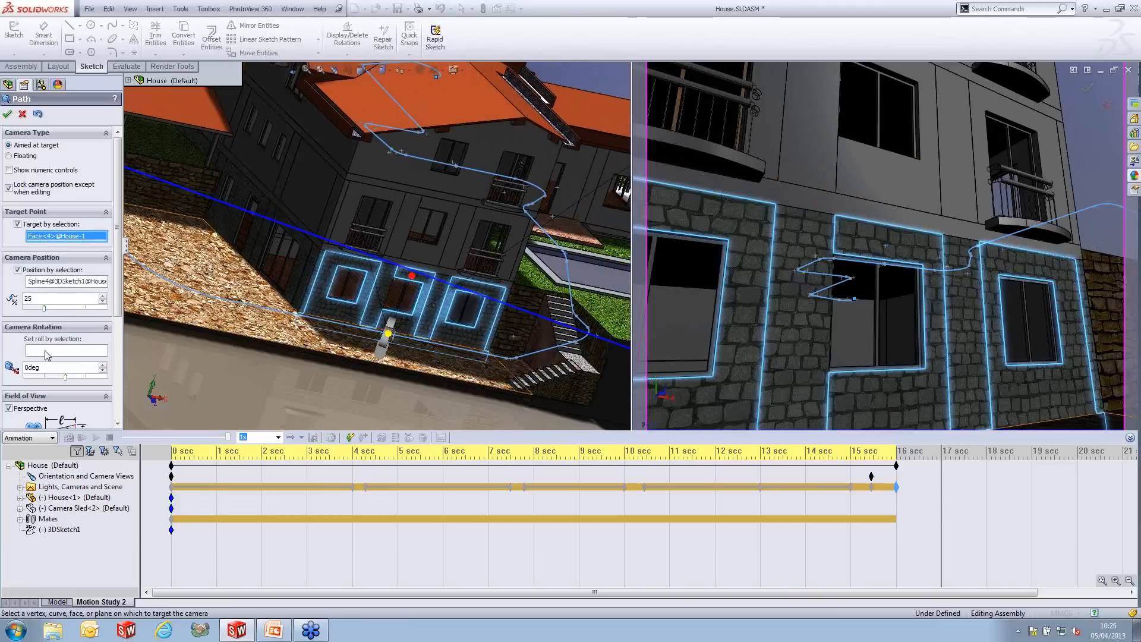
{"action": "left_click", "coordinate": [7, 113]}
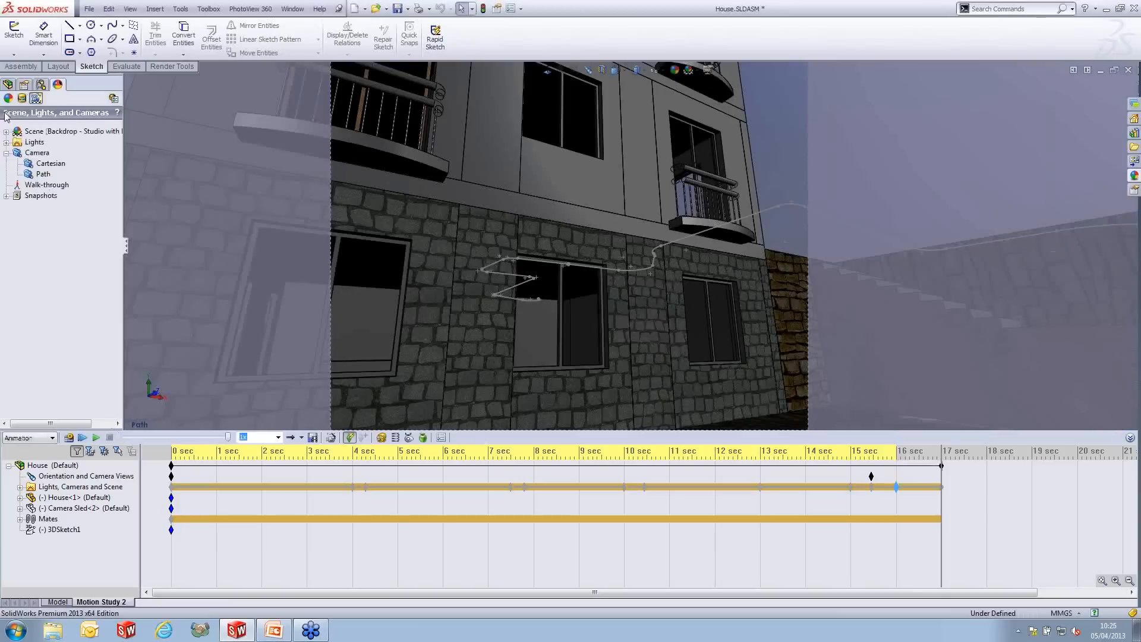
Scrub back to 16 seconds to check the Path camera's move, and set the study time to 17.5 seconds
{"action": "left_click_drag", "start_coordinate": [941, 510], "coordinate": [896, 525]}
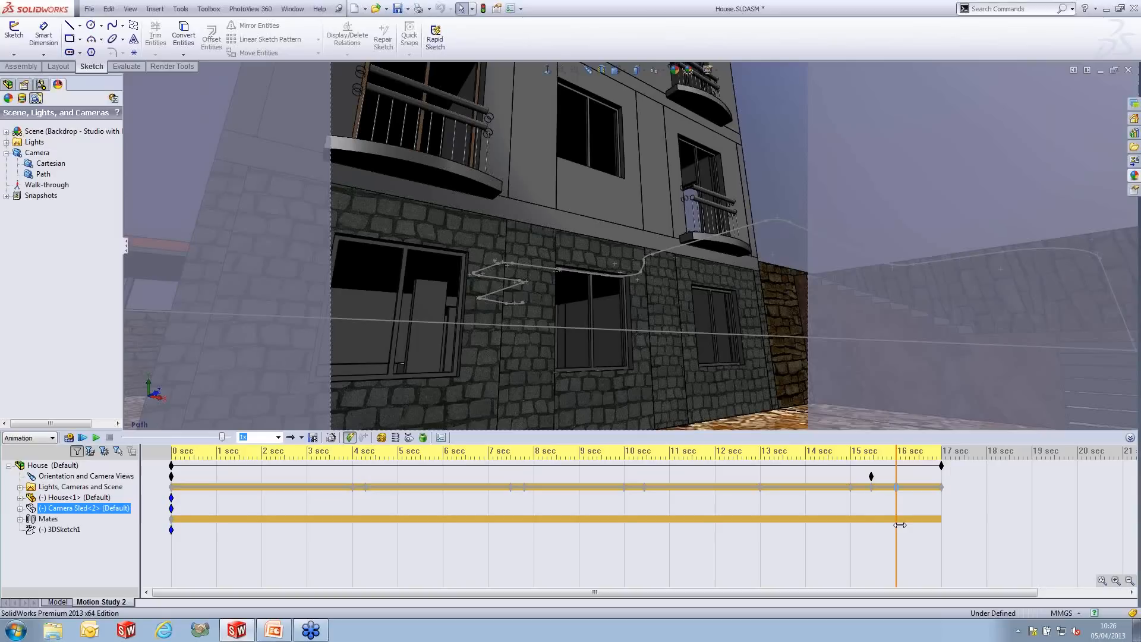
{"action": "left_click_drag", "start_coordinate": [900, 525], "coordinate": [964, 515]}
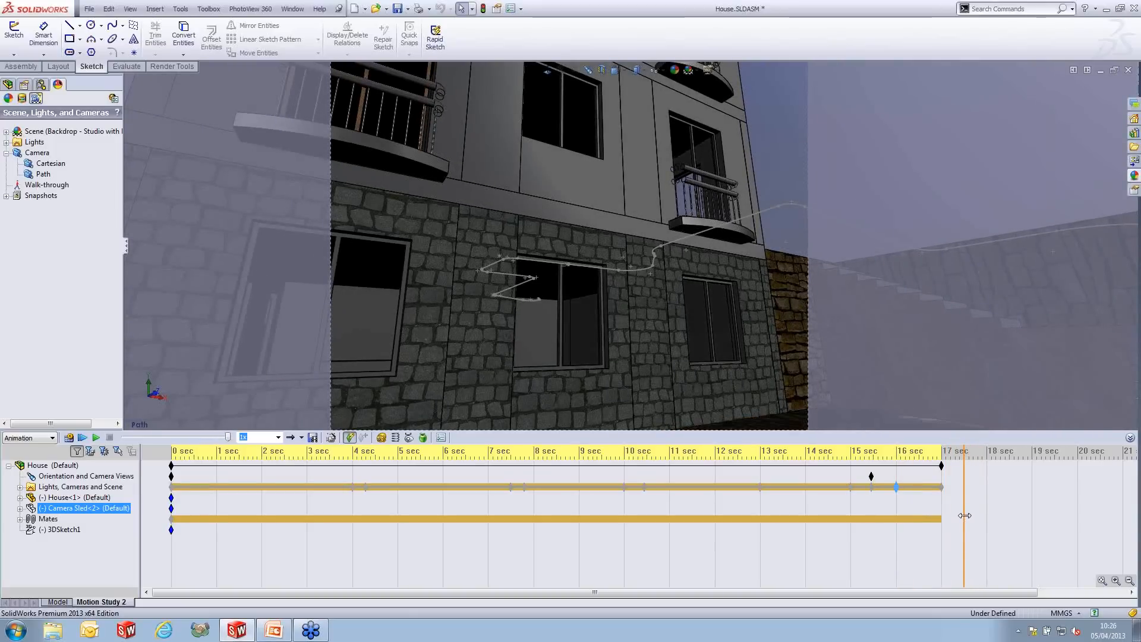
{"action": "right_click", "coordinate": [43, 174]}
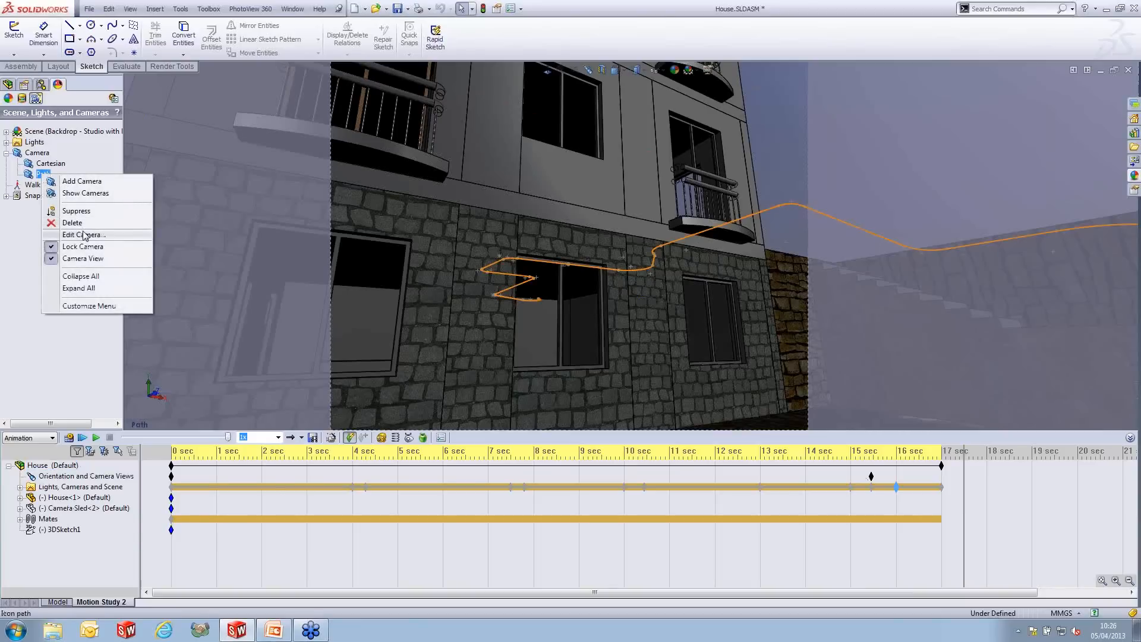
{"action": "left_click", "coordinate": [1007, 505]}
{"action": "left_click", "coordinate": [961, 490]}
{"action": "left_click", "coordinate": [964, 493]}
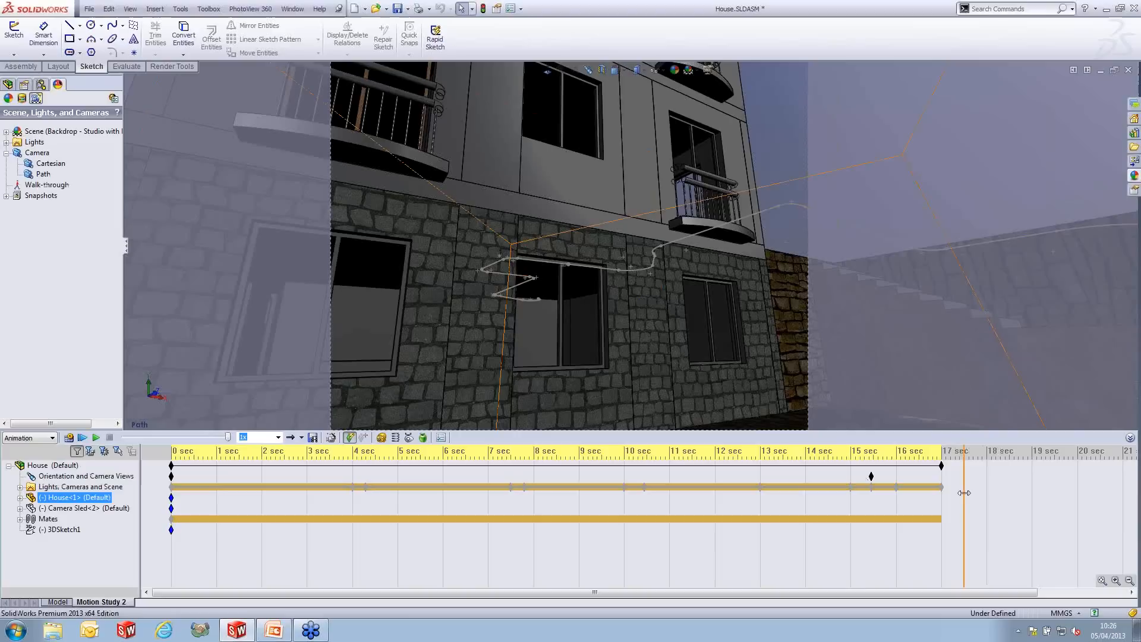
At 17.5 seconds, edit the Path camera and aim it at the stone end wall face beside the outdoor stairs
{"action": "right_click", "coordinate": [55, 175]}
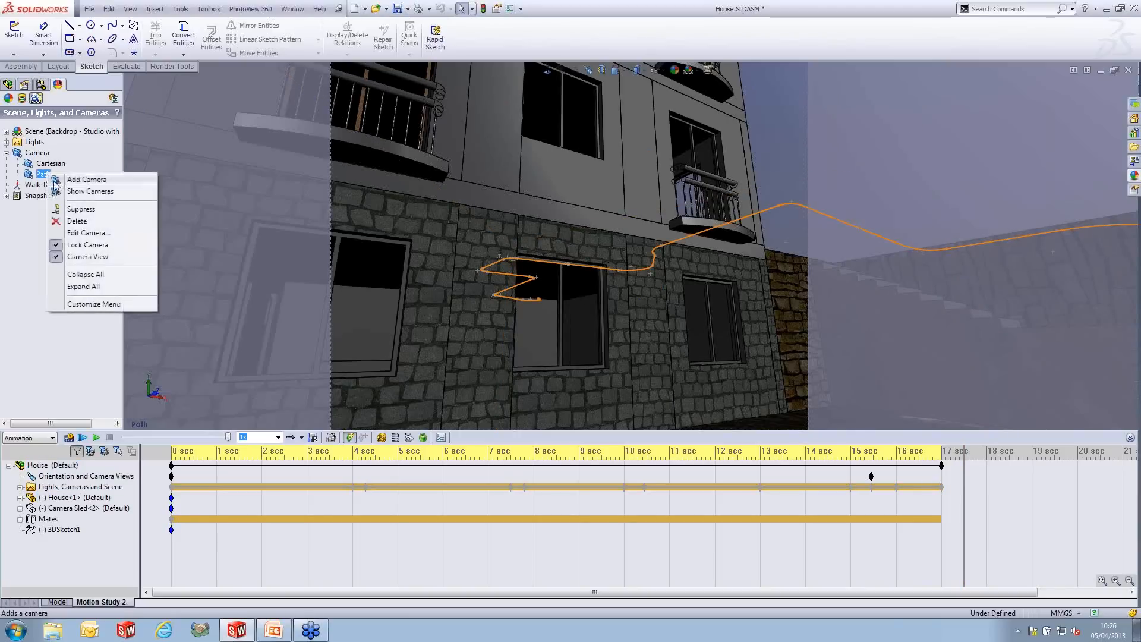
{"action": "left_click", "coordinate": [83, 233]}
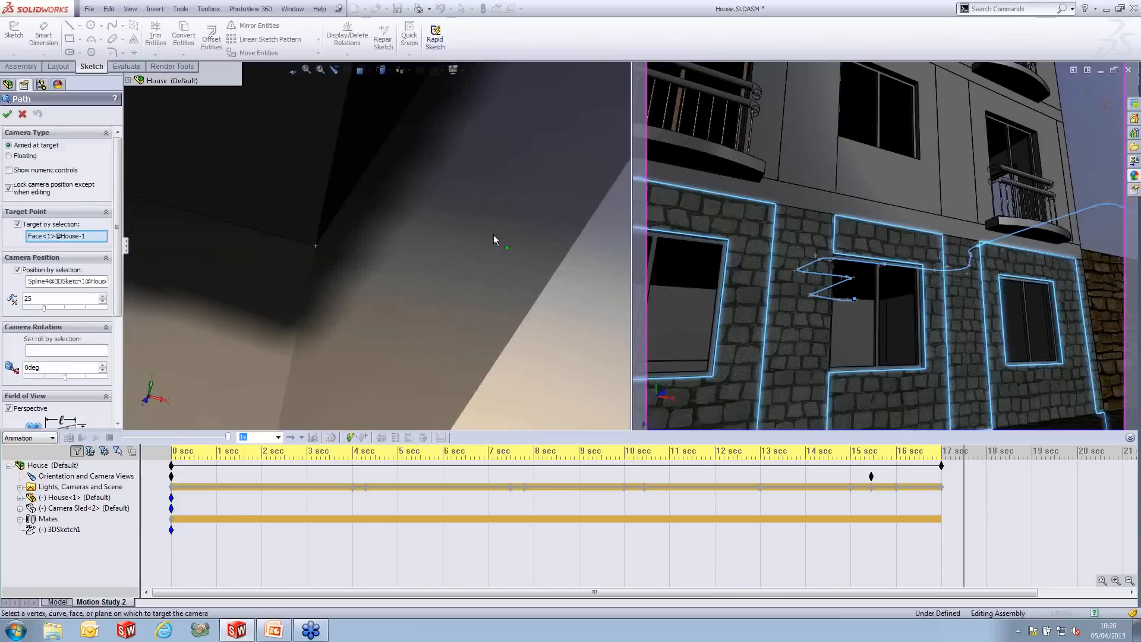
{"action": "scroll", "coordinate": [493, 249], "scroll_direction": "up", "scroll_amount": 12}
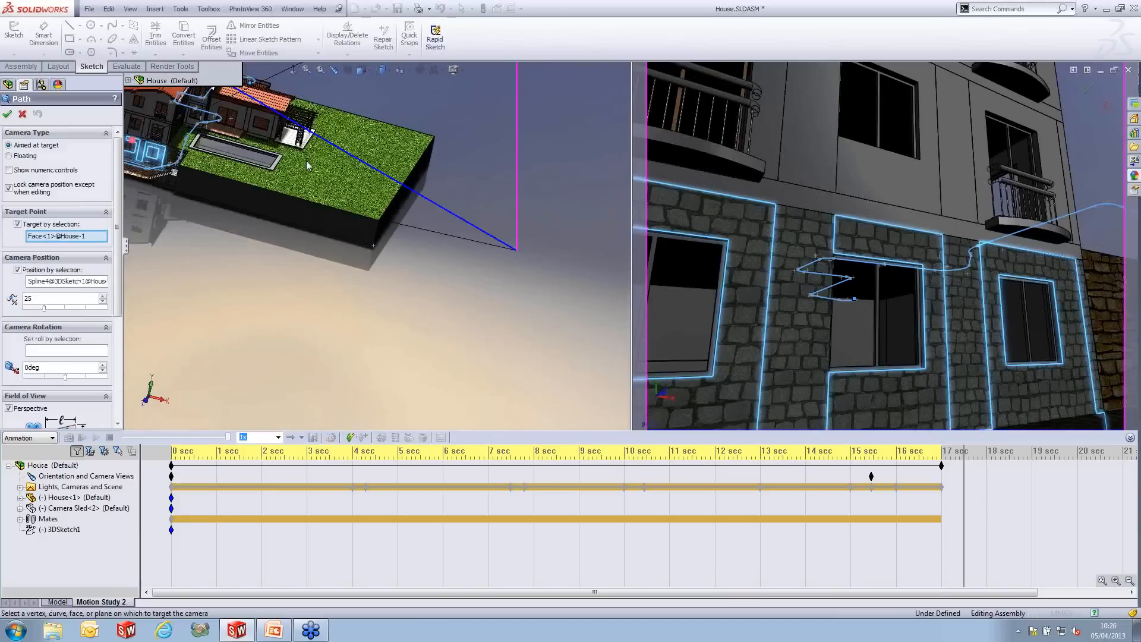
{"action": "middle_click_drag", "start_coordinate": [218, 153], "coordinate": [344, 228], "text": "ctrl"}
{"action": "scroll", "coordinate": [336, 259], "scroll_direction": "down", "scroll_amount": 3}
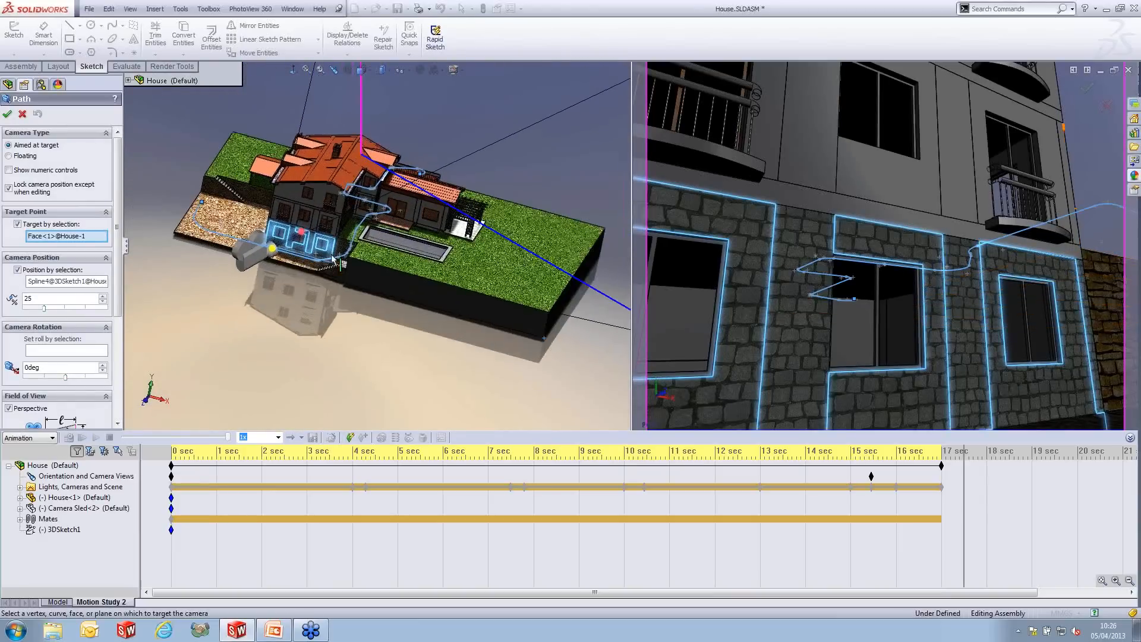
{"action": "scroll", "coordinate": [336, 259], "scroll_direction": "down", "scroll_amount": 3}
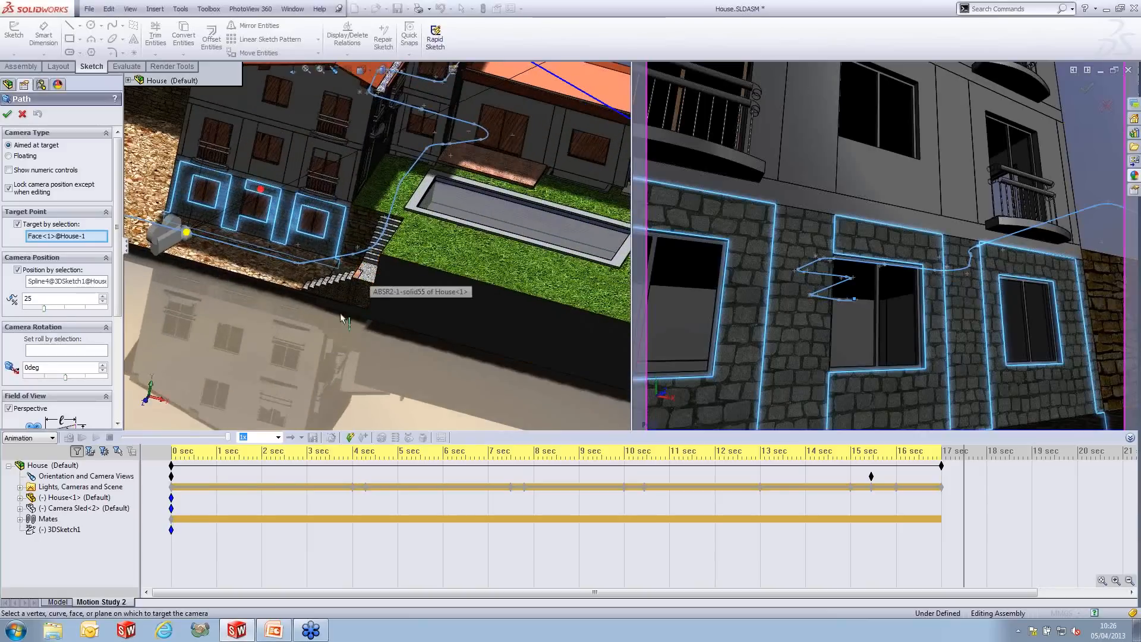
{"action": "middle_click_drag", "start_coordinate": [323, 331], "coordinate": [371, 297]}
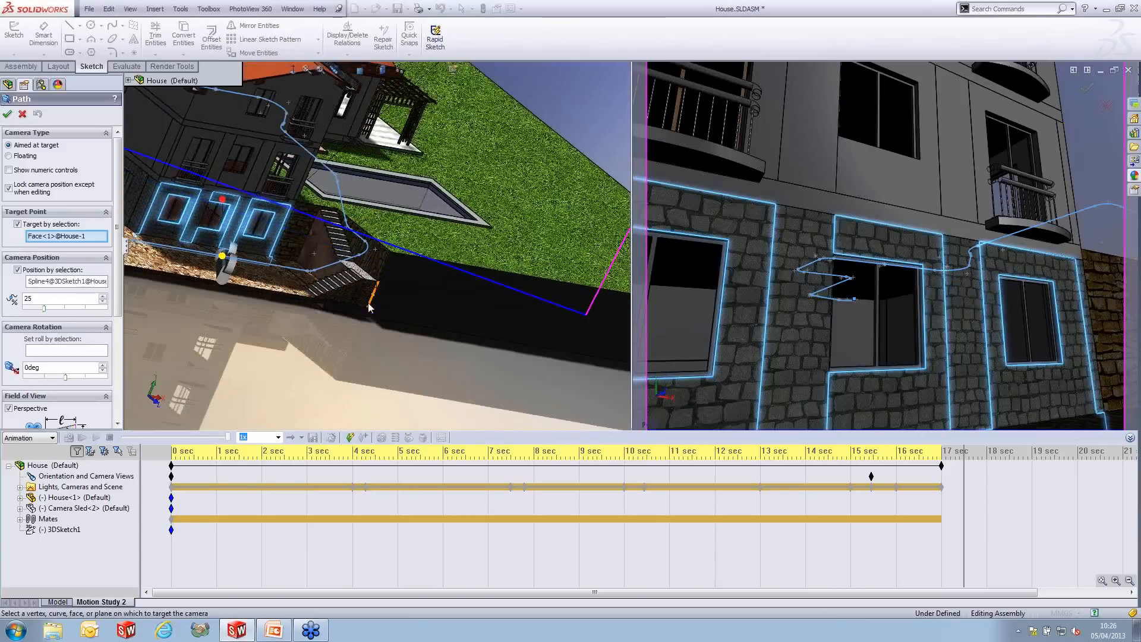
{"action": "left_click", "coordinate": [381, 257]}
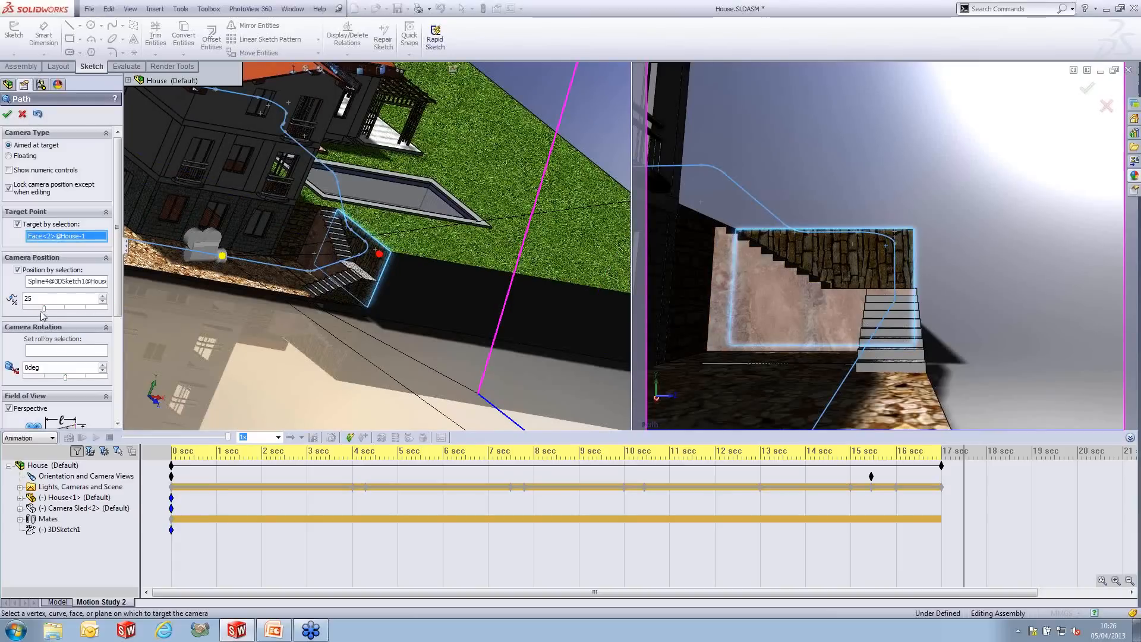
Move the Path camera to 37 percent along its path, and accept the camera change
{"action": "left_click_drag", "start_coordinate": [44, 309], "coordinate": [52, 309]}
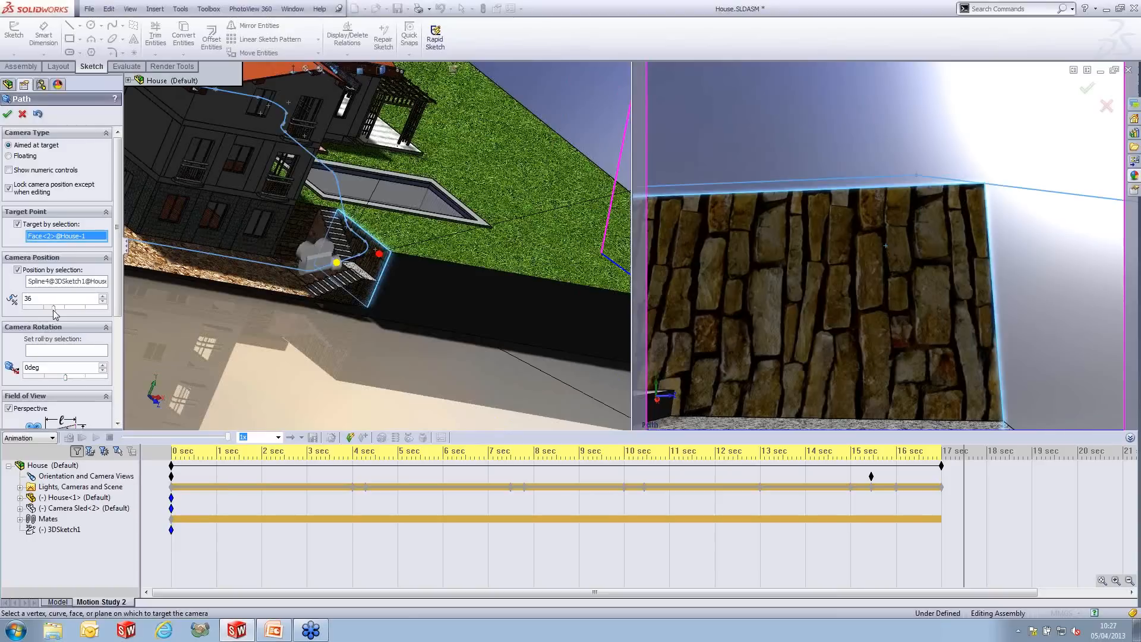
{"action": "left_click_drag", "start_coordinate": [53, 309], "coordinate": [53, 309]}
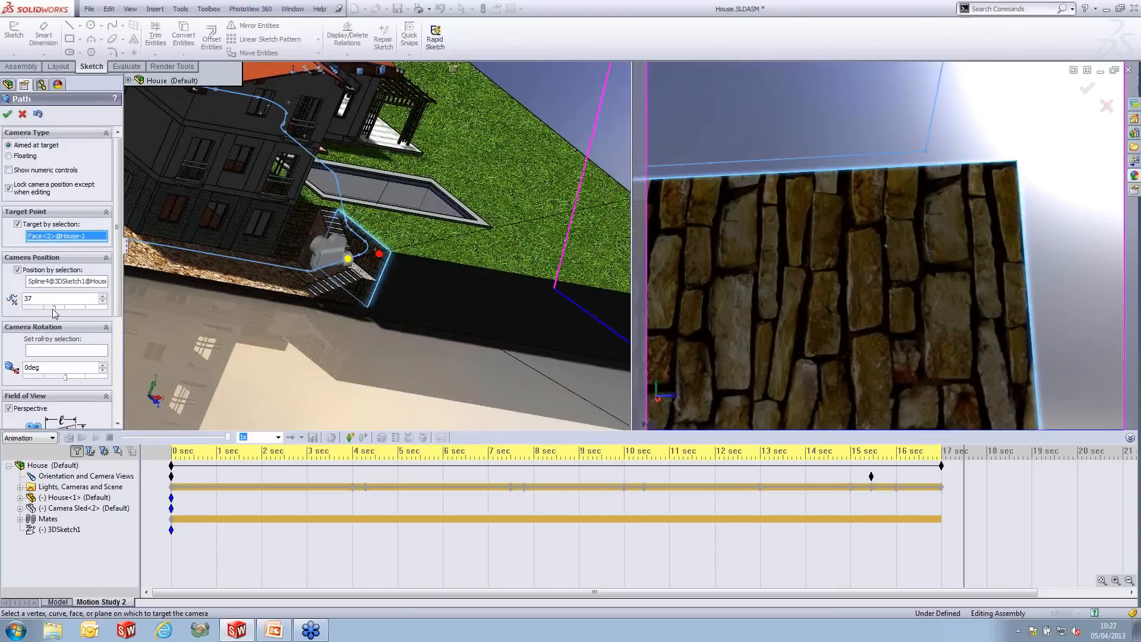
{"action": "left_click", "coordinate": [7, 114]}
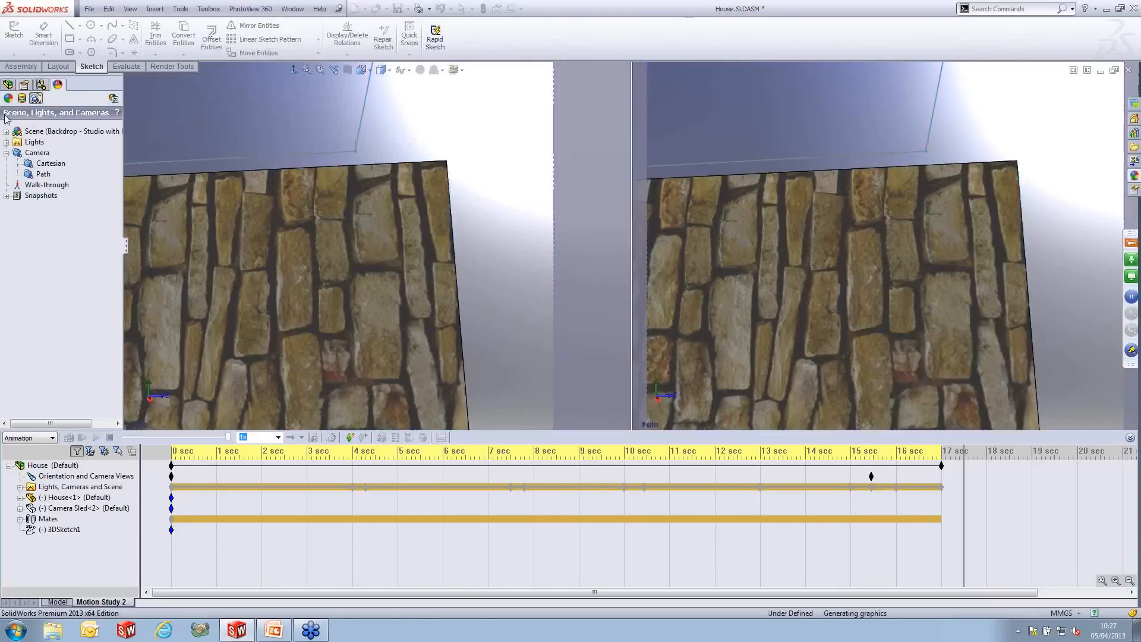
At 18 seconds, place the Path camera 38 percent along its path, aim it at the edge atop the outdoor stairs, and accept
{"action": "left_click_drag", "start_coordinate": [965, 505], "coordinate": [986, 503]}
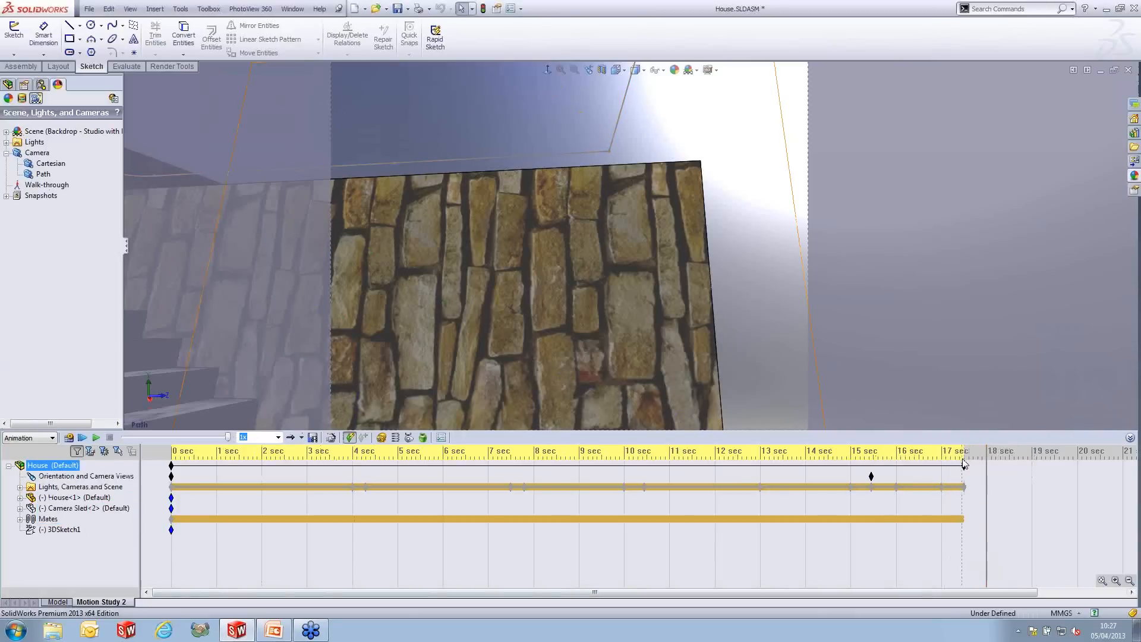
{"action": "right_click", "coordinate": [38, 173]}
{"action": "left_click", "coordinate": [75, 232]}
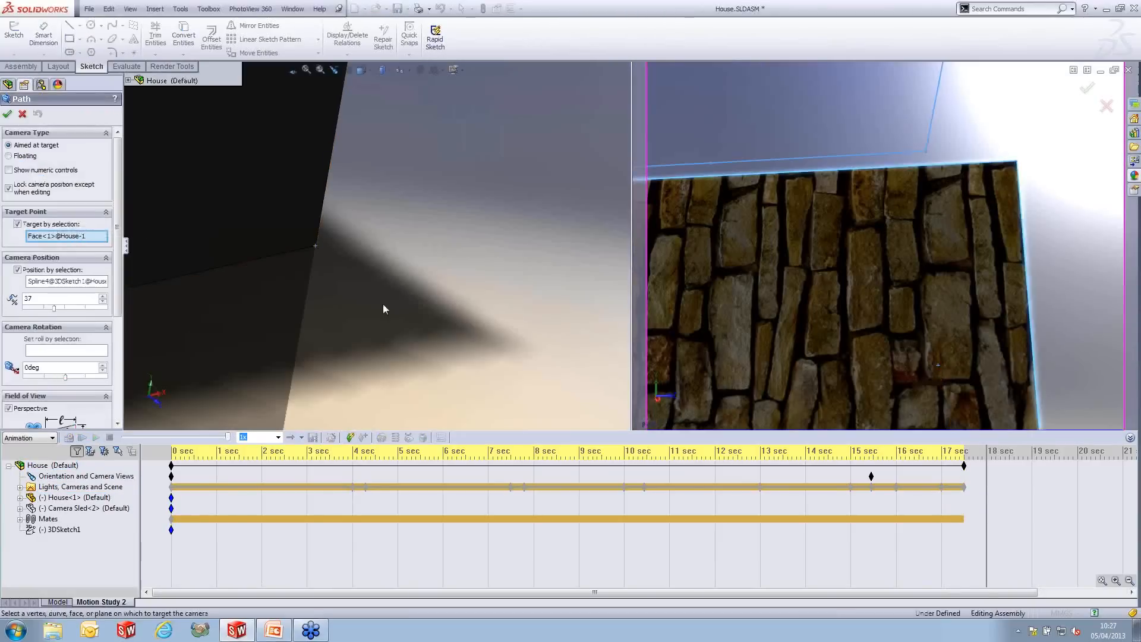
{"action": "scroll", "coordinate": [362, 286], "scroll_direction": "up", "scroll_amount": 6}
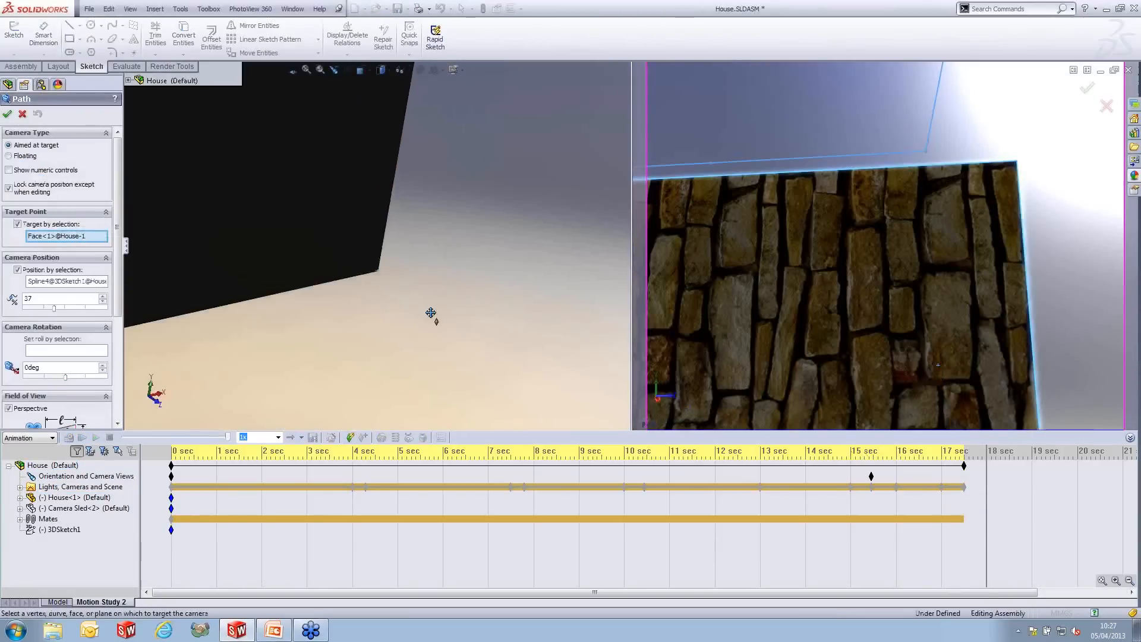
{"action": "scroll", "coordinate": [419, 352], "scroll_direction": "up", "scroll_amount": 3}
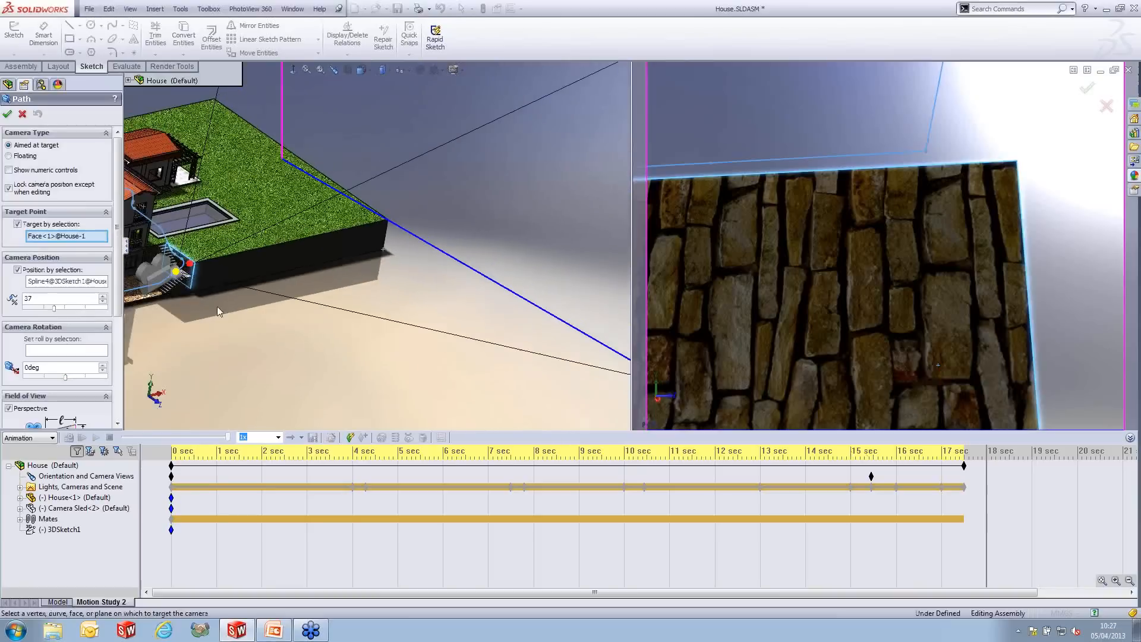
{"action": "scroll", "coordinate": [205, 278], "scroll_direction": "down", "scroll_amount": 3}
{"action": "scroll", "coordinate": [205, 277], "scroll_direction": "down", "scroll_amount": 2}
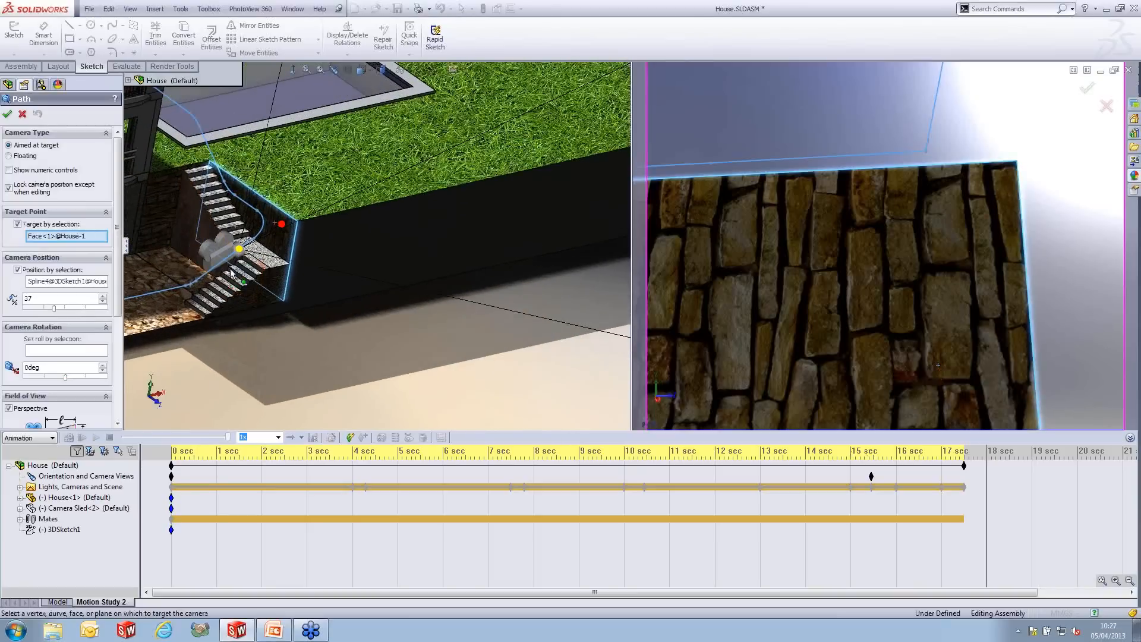
{"action": "left_click_drag", "start_coordinate": [56, 309], "coordinate": [55, 309]}
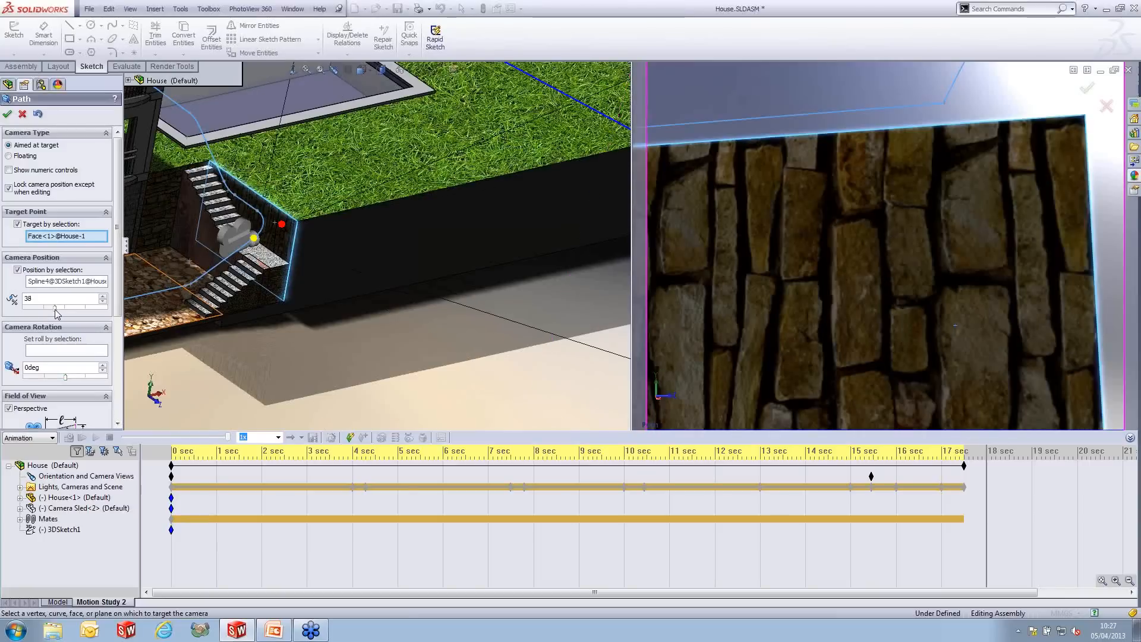
{"action": "left_click", "coordinate": [196, 169]}
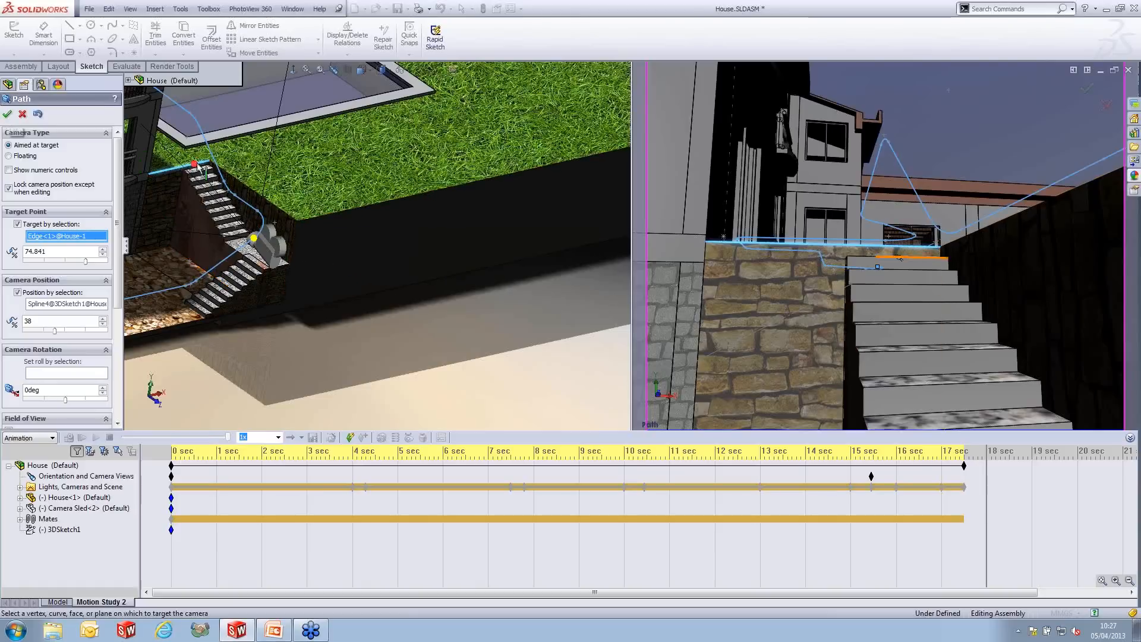
{"action": "left_click", "coordinate": [8, 115]}
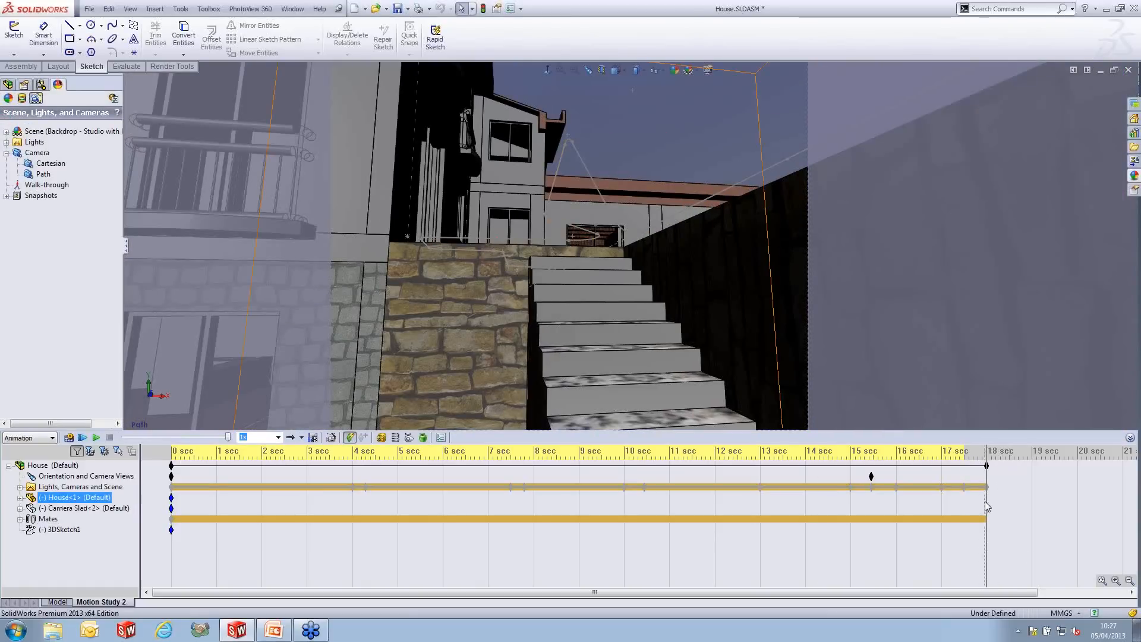
At about 18.6 seconds, aim the Path camera at the upper gable wall face with the balcony, and accept the camera change
{"action": "left_click_drag", "start_coordinate": [987, 501], "coordinate": [1013, 501]}
{"action": "right_click", "coordinate": [48, 174]}
{"action": "left_click", "coordinate": [89, 236]}
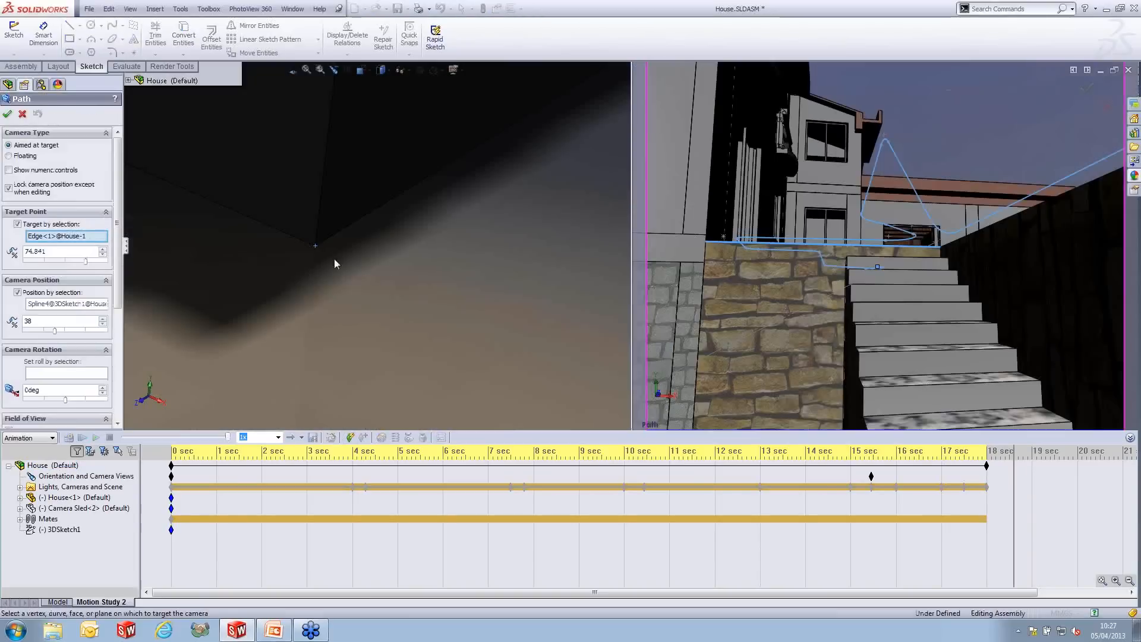
{"action": "scroll", "coordinate": [461, 309], "scroll_direction": "up", "scroll_amount": 12}
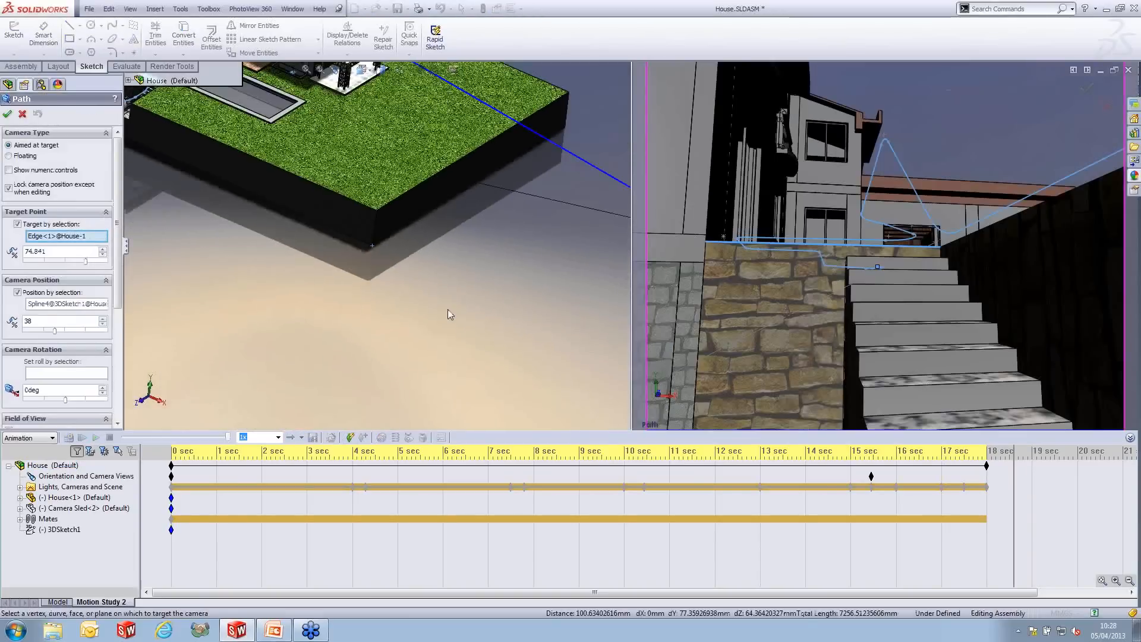
{"action": "scroll", "coordinate": [262, 144], "scroll_direction": "down", "scroll_amount": 5}
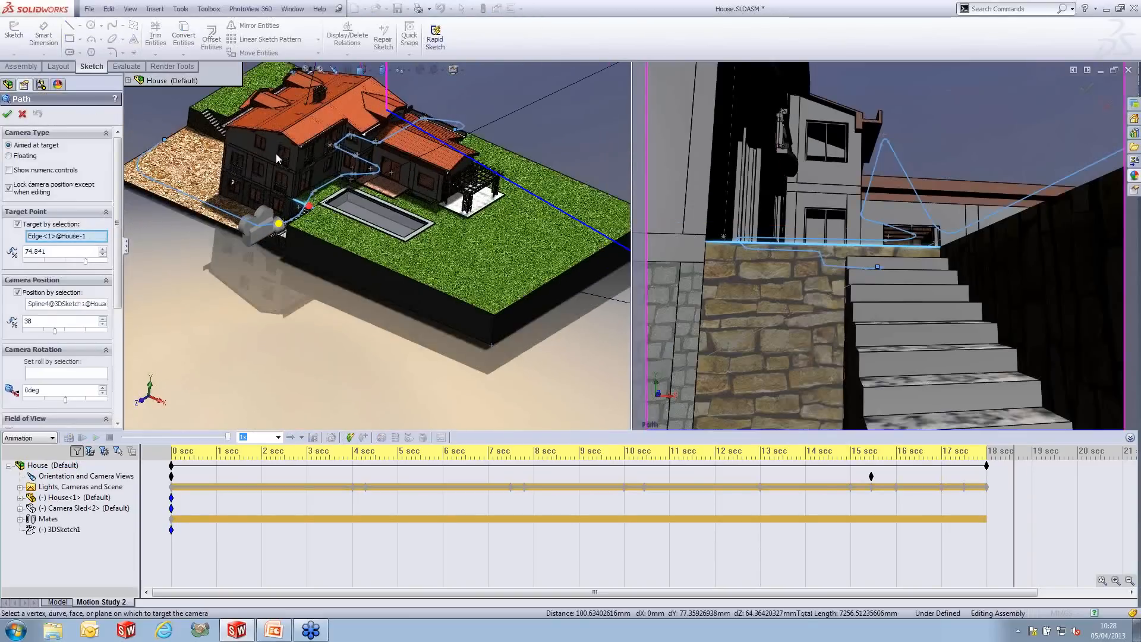
{"action": "left_click", "coordinate": [281, 150]}
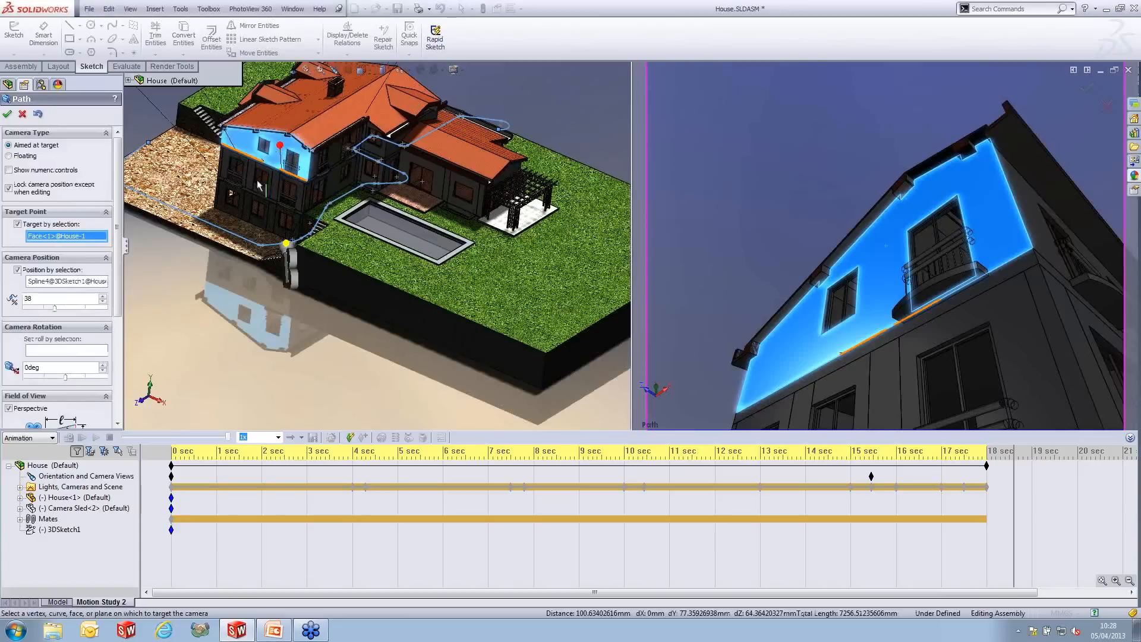
{"action": "left_click", "coordinate": [7, 114]}
Copy the Lights, Cameras and Scene key from about 18.6 seconds to 19 seconds, and set the study time to 19.5 seconds
{"action": "left_click", "coordinate": [1018, 507]}
{"action": "left_click", "coordinate": [53, 465]}
{"action": "right_click", "coordinate": [42, 174]}
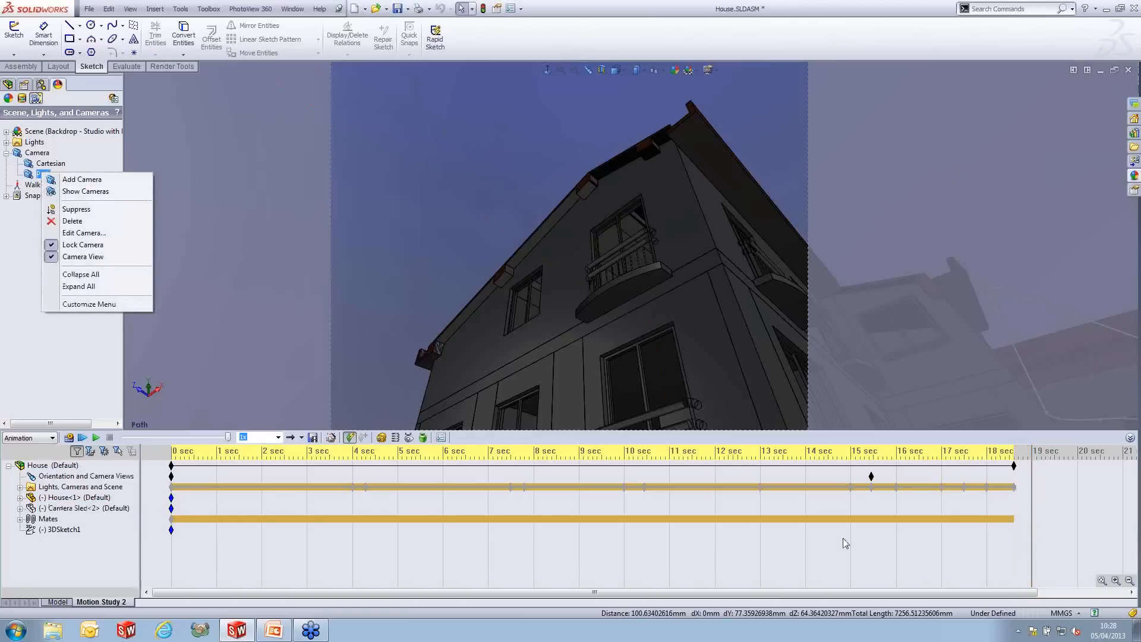
{"action": "left_click", "coordinate": [482, 169]}
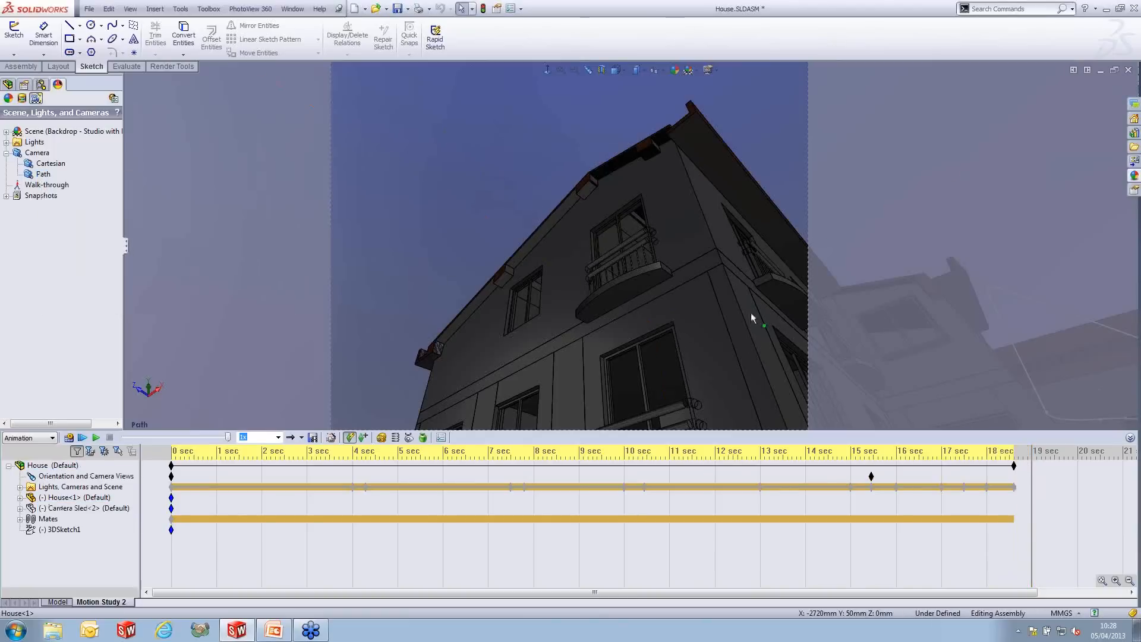
{"action": "left_click_drag", "start_coordinate": [1013, 483], "coordinate": [1055, 505], "text": "ctrl"}
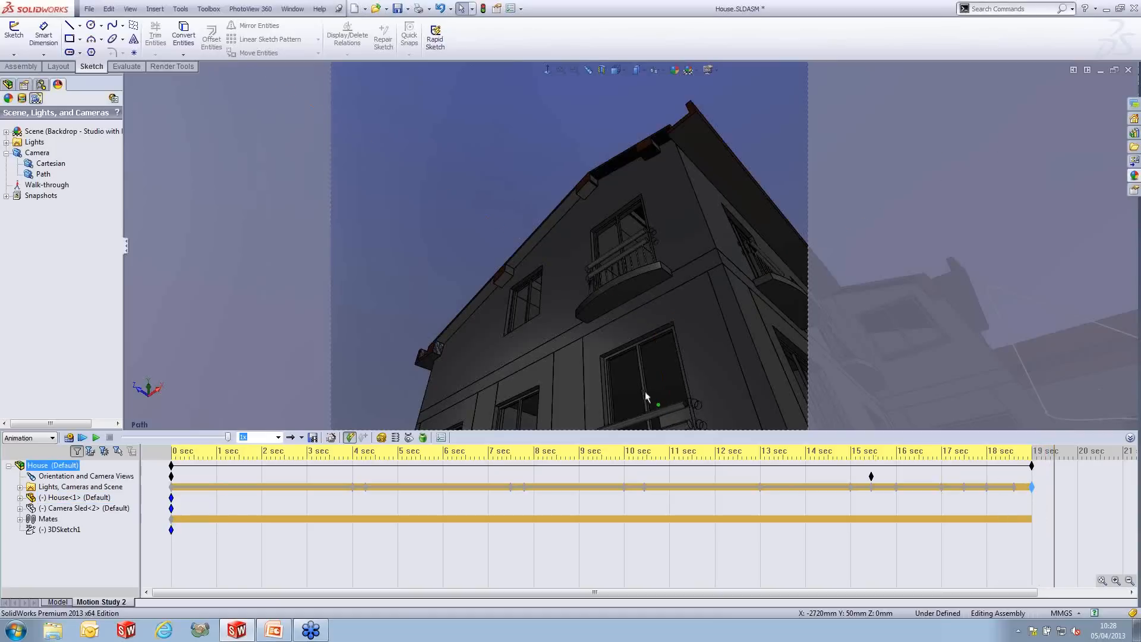
At 19.5 seconds, aim the Path camera back at the edge atop the outdoor stairs, and accept the camera change
{"action": "right_click", "coordinate": [43, 174]}
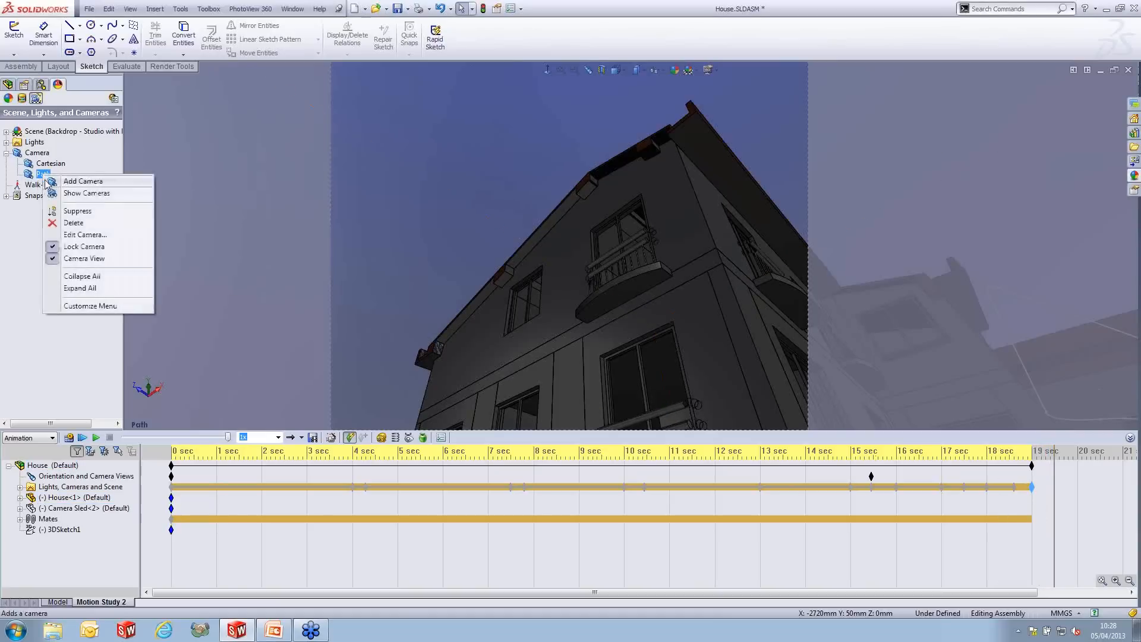
{"action": "left_click", "coordinate": [66, 236]}
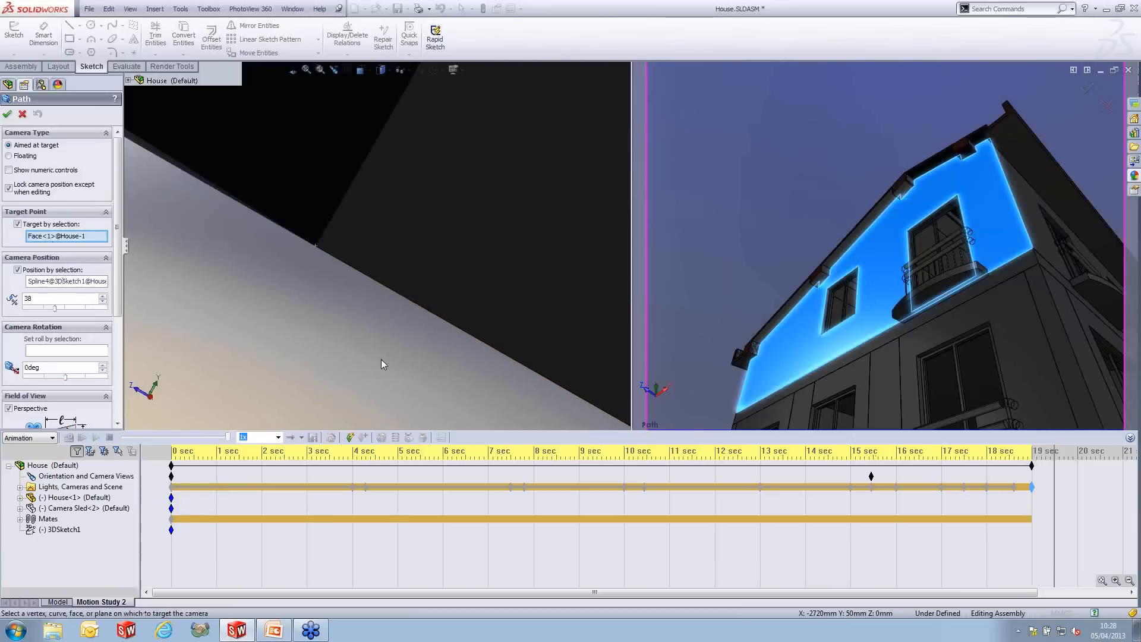
{"action": "scroll", "coordinate": [389, 362], "scroll_direction": "up", "scroll_amount": 3}
{"action": "scroll", "coordinate": [389, 361], "scroll_direction": "up", "scroll_amount": 5}
{"action": "middle_click", "coordinate": [360, 185]}
{"action": "middle_click_drag", "start_coordinate": [360, 185], "coordinate": [631, 350]}
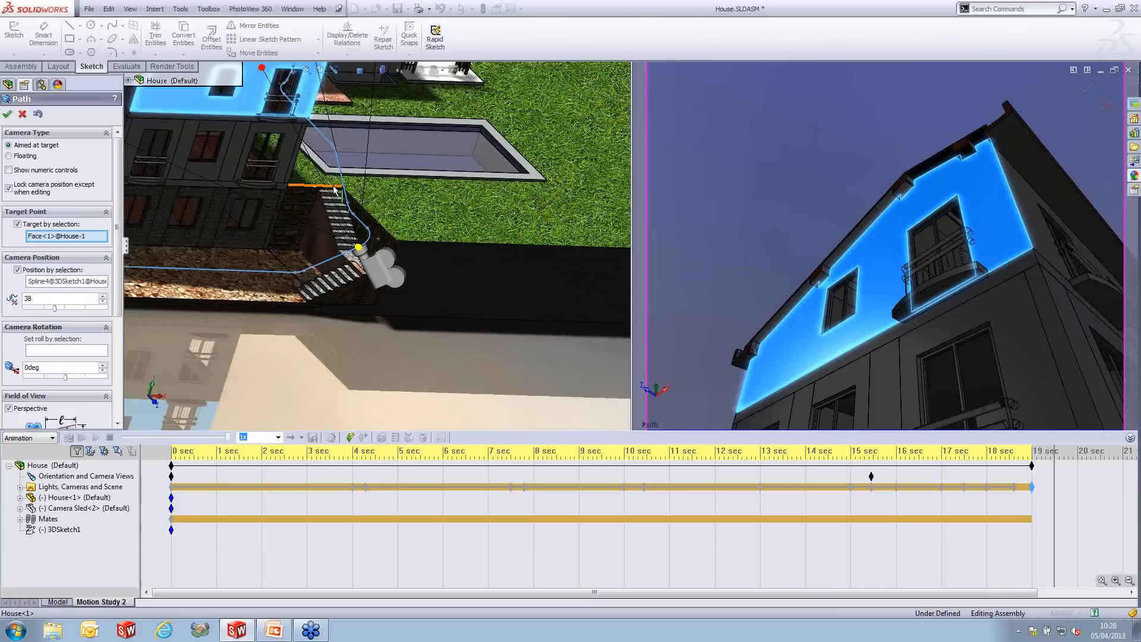
{"action": "left_click", "coordinate": [335, 189]}
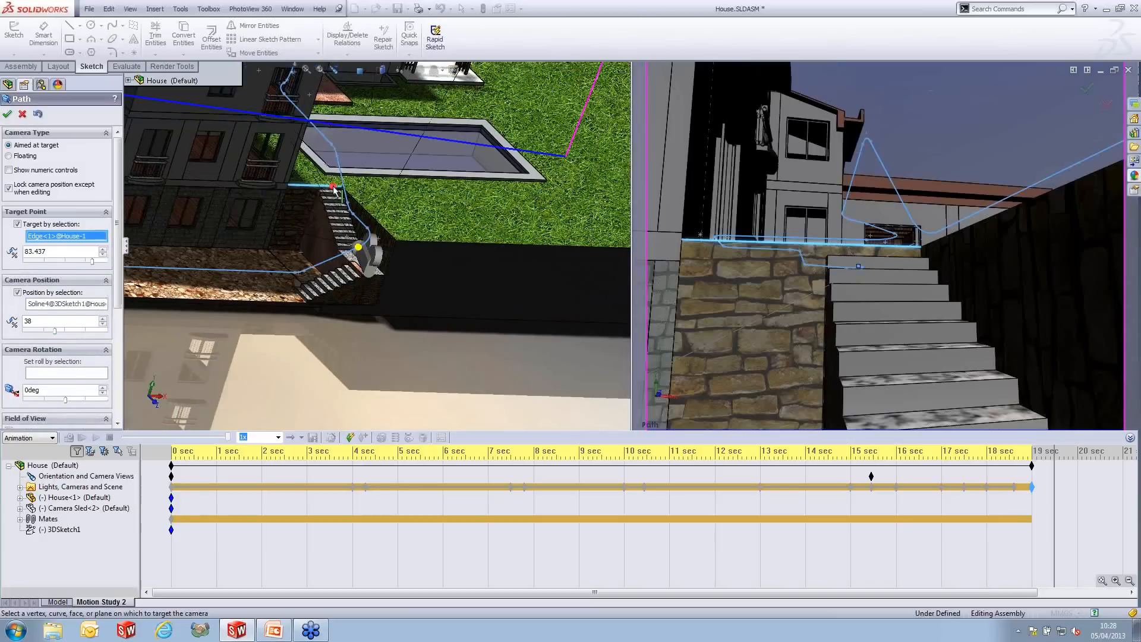
{"action": "left_click", "coordinate": [7, 114]}
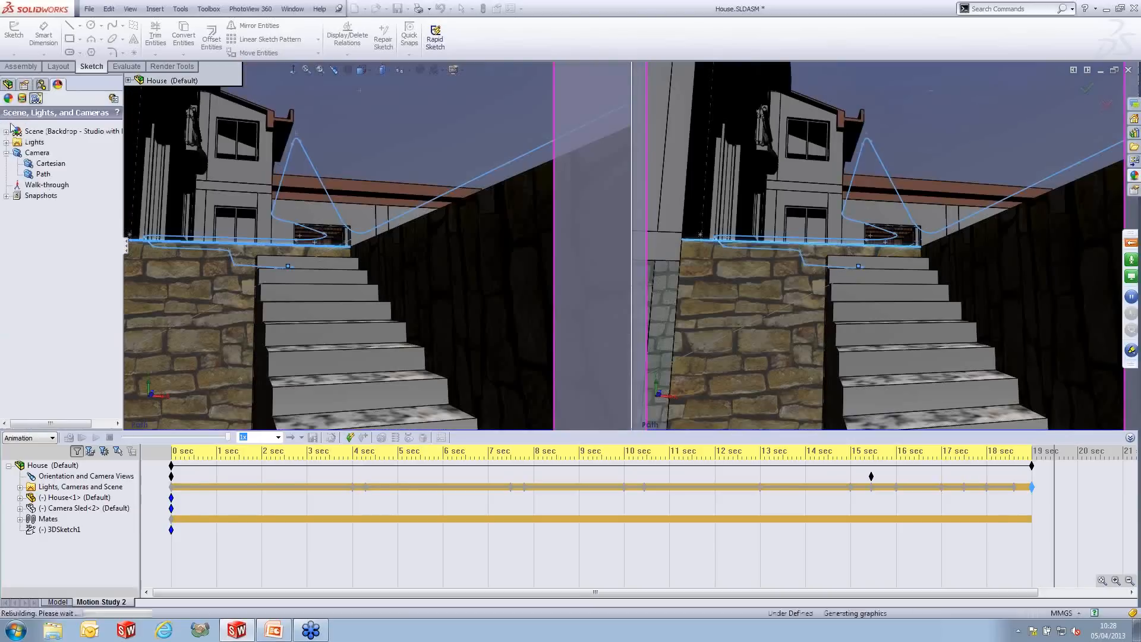
At 20 seconds, move the Path camera to 43 percent along its path, and accept the camera change
{"action": "left_click", "coordinate": [1045, 509]}
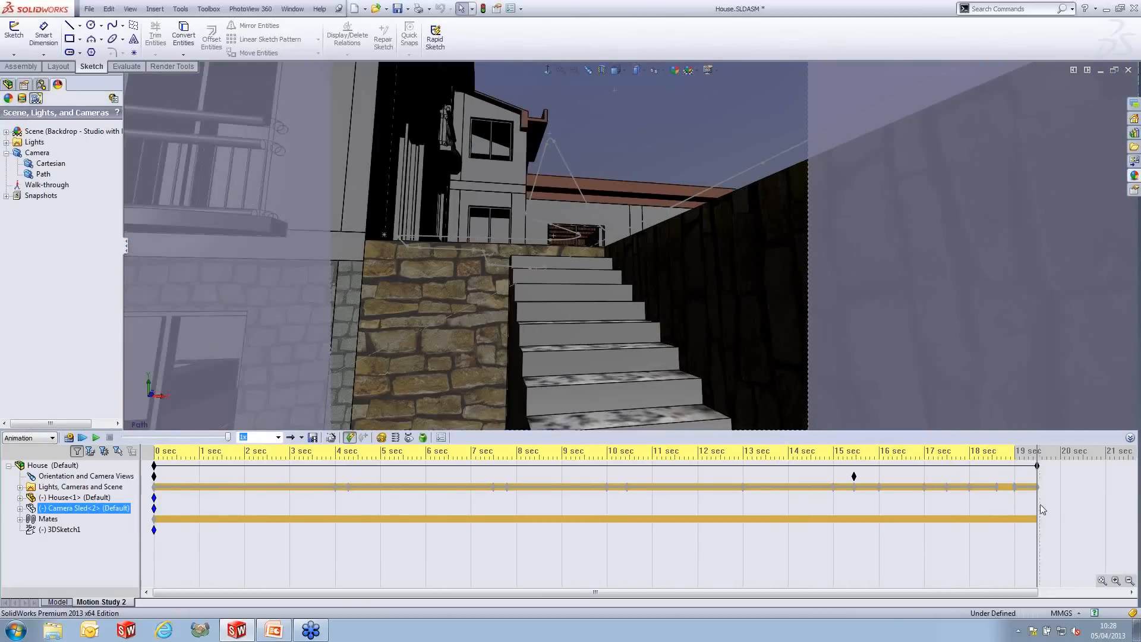
{"action": "left_click_drag", "start_coordinate": [1038, 505], "coordinate": [1062, 504]}
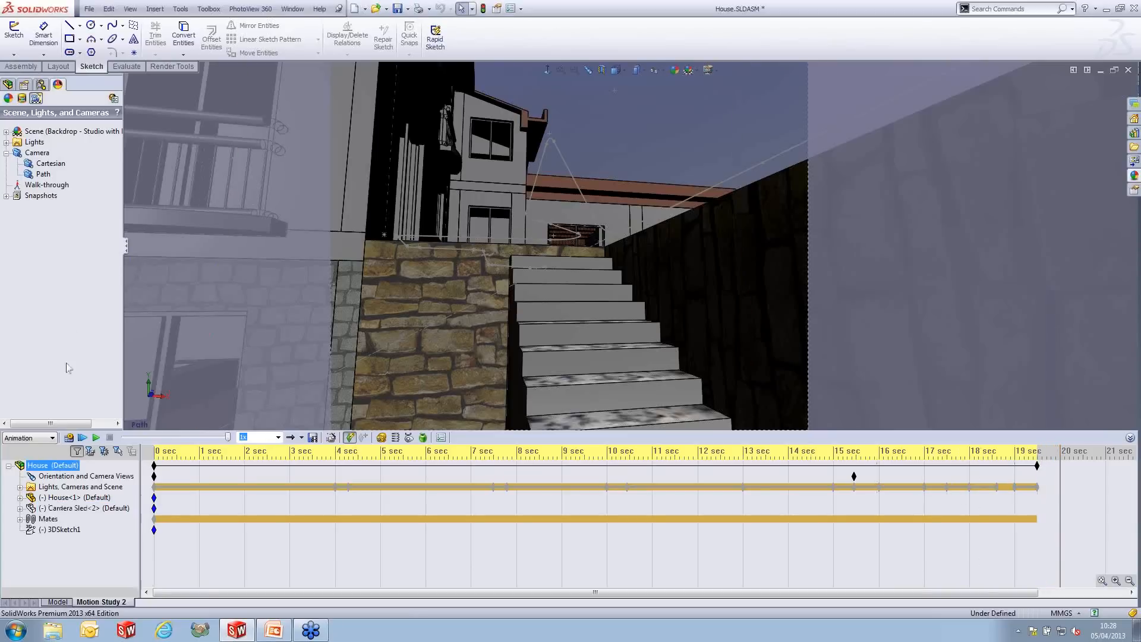
{"action": "right_click", "coordinate": [42, 174]}
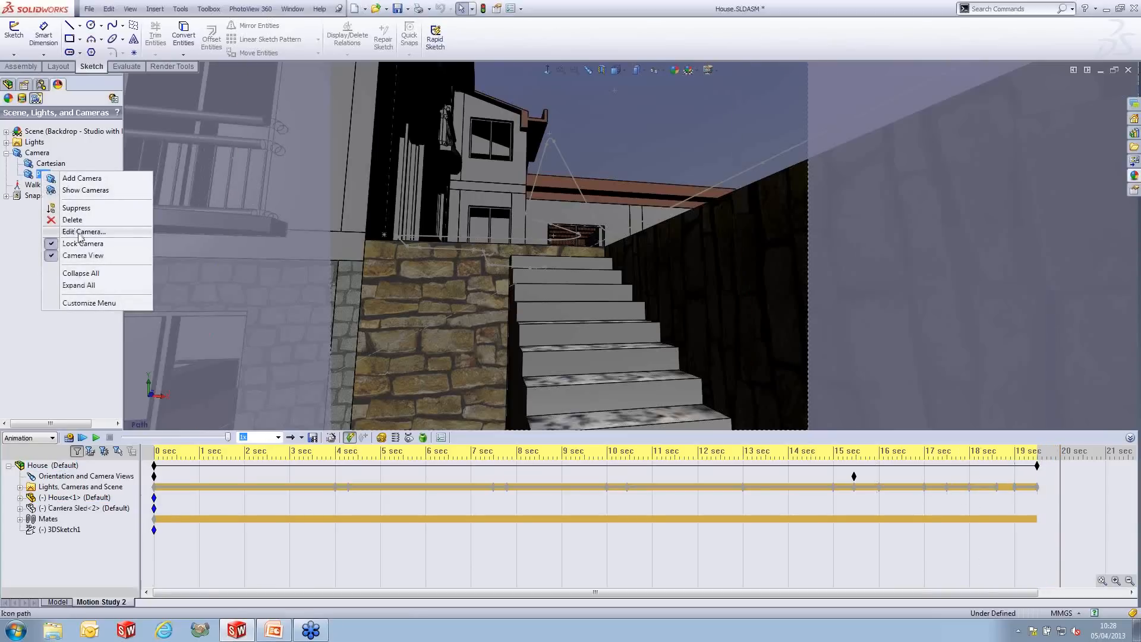
{"action": "left_click", "coordinate": [81, 232]}
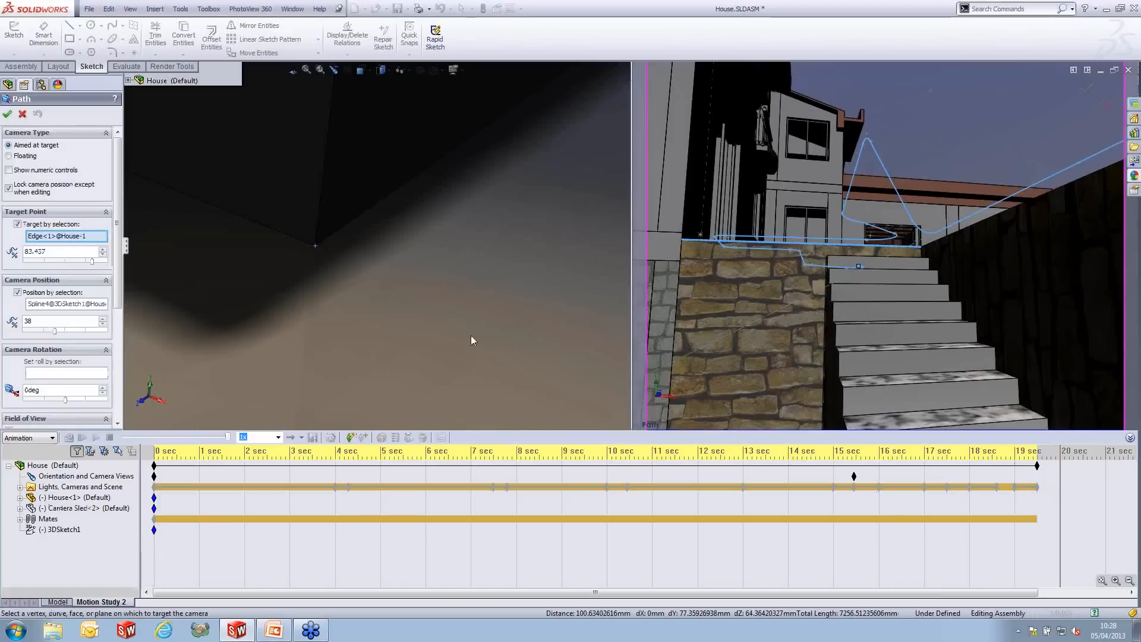
{"action": "scroll", "coordinate": [276, 315], "scroll_direction": "up", "scroll_amount": 10}
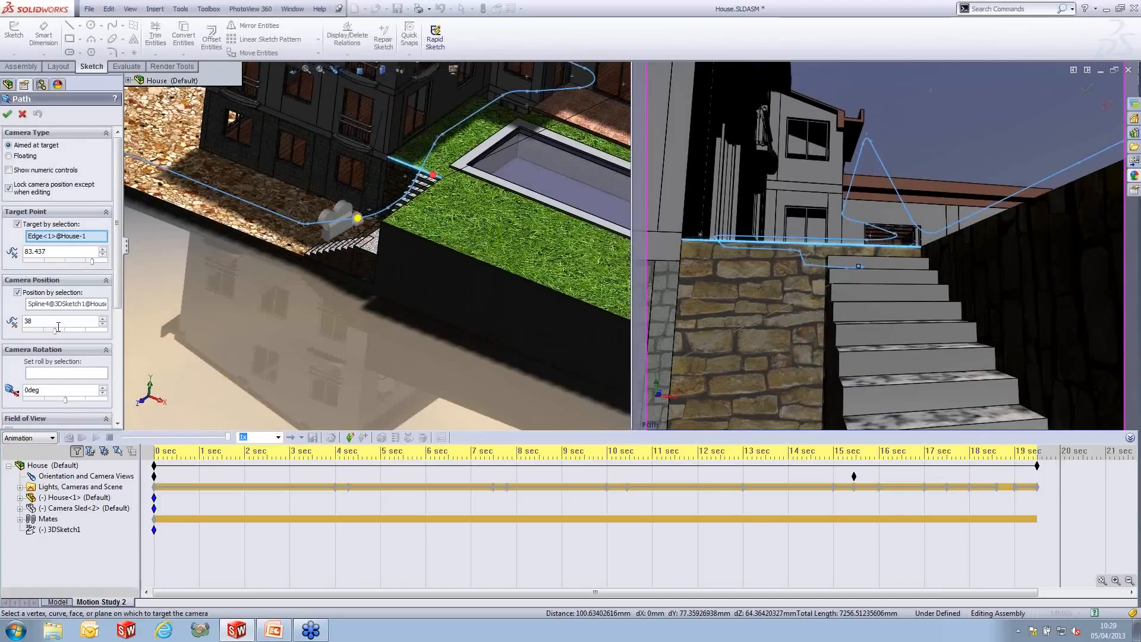
{"action": "left_click_drag", "start_coordinate": [57, 330], "coordinate": [62, 330]}
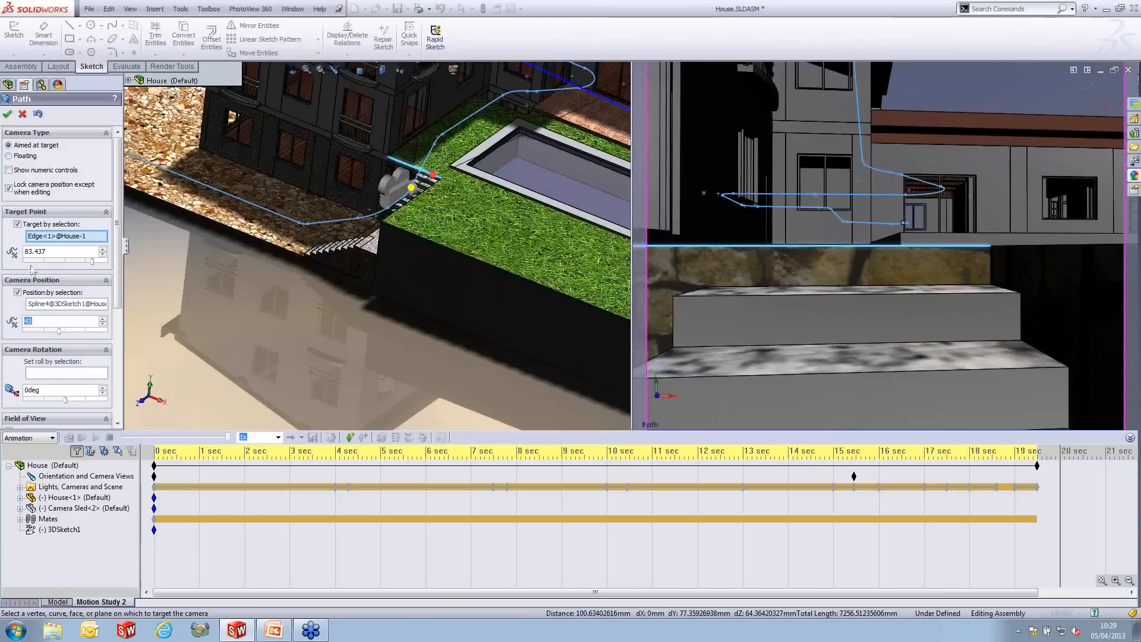
{"action": "left_click", "coordinate": [7, 114]}
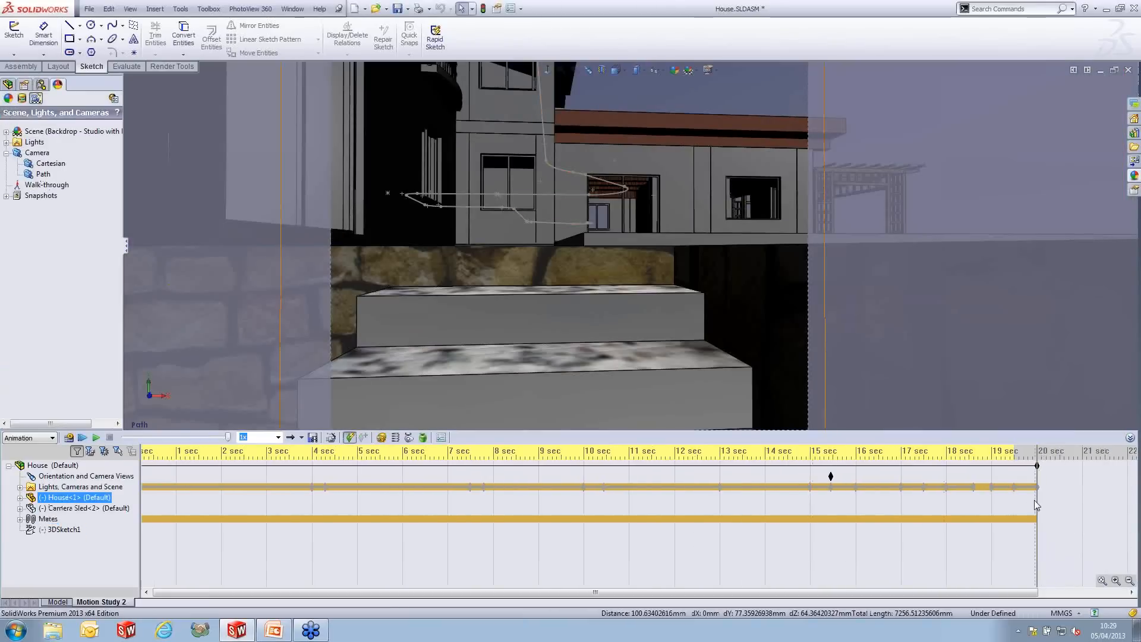
At 21 seconds, aim the Path camera at the house wall face facing the pool, and set its path position to 50 percent
{"action": "left_click_drag", "start_coordinate": [1038, 499], "coordinate": [1082, 500]}
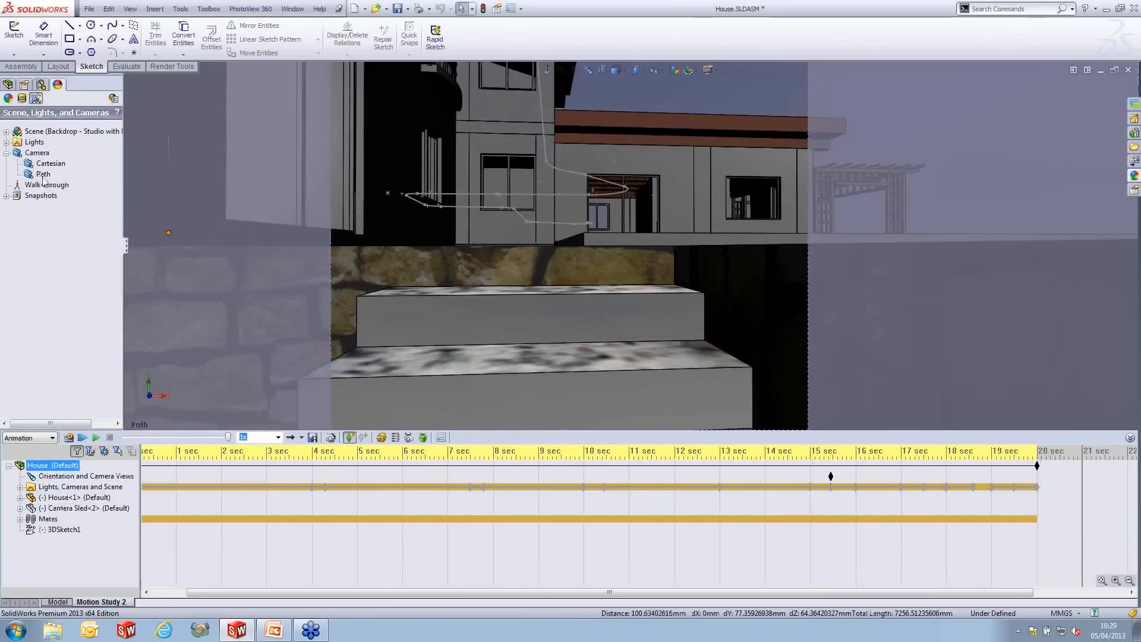
{"action": "right_click", "coordinate": [43, 175]}
{"action": "left_click", "coordinate": [153, 237]}
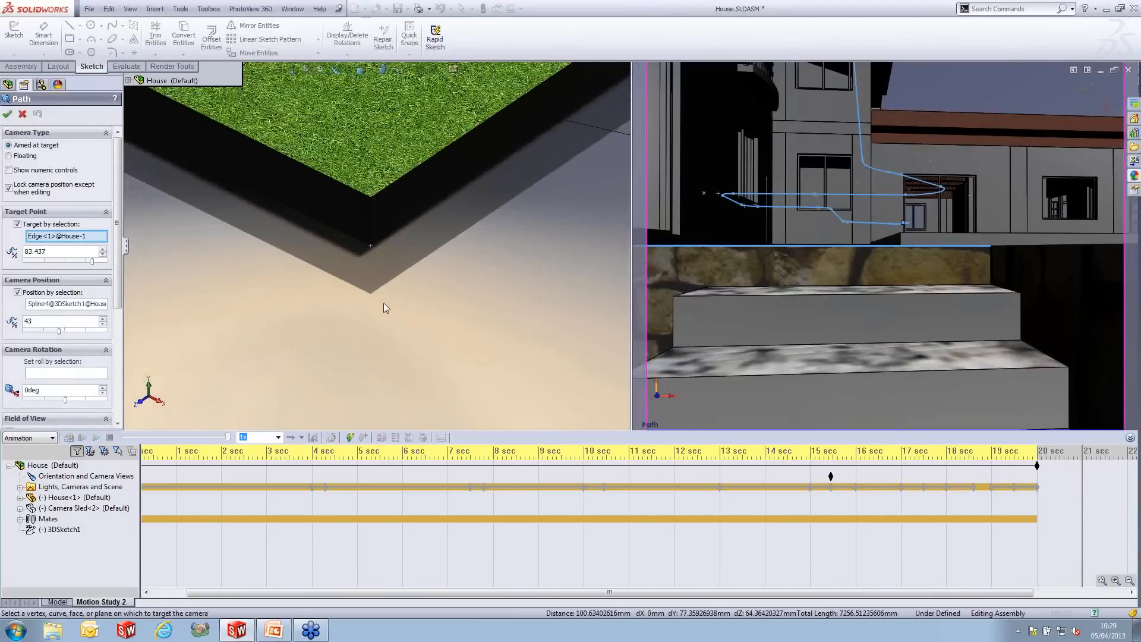
{"action": "scroll", "coordinate": [402, 238], "scroll_direction": "down", "scroll_amount": 4}
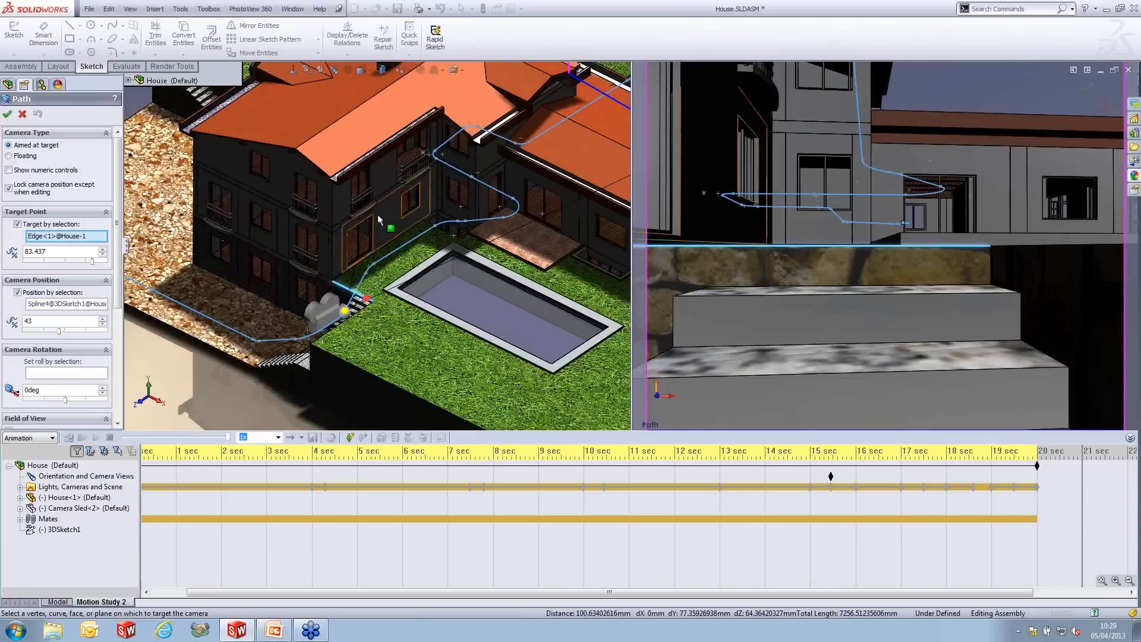
{"action": "left_click", "coordinate": [377, 215]}
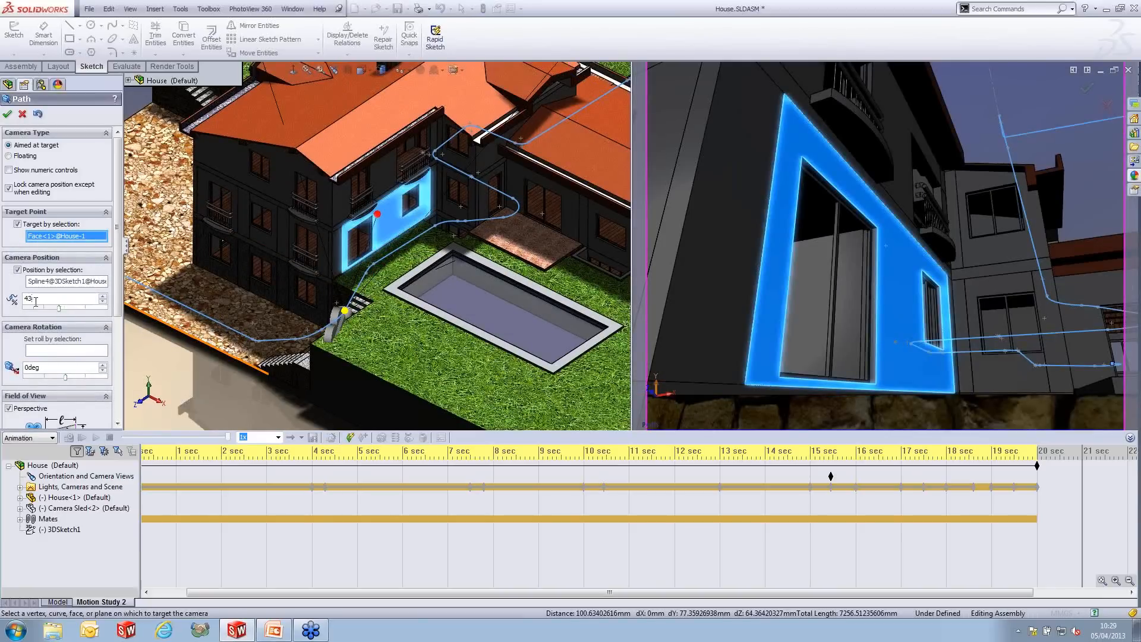
{"action": "type", "text": "50"}
{"action": "key", "text": "Return"}
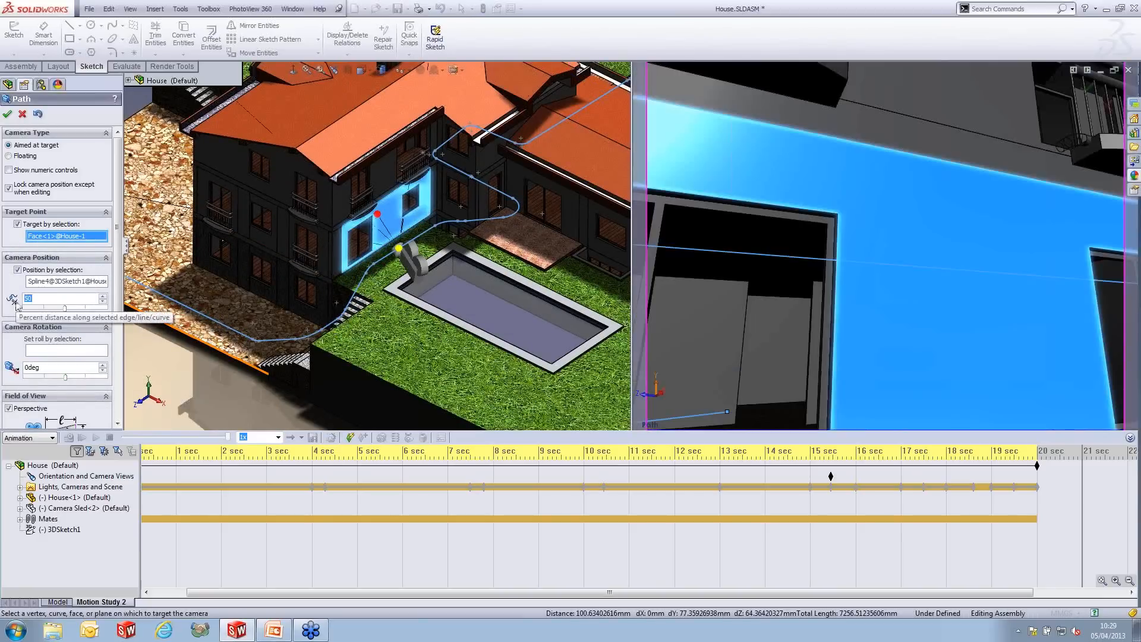
Retarget the Path camera to the central vertical edge of the glazed door facing the pool, and accept the camera change
{"action": "left_click", "coordinate": [374, 231]}
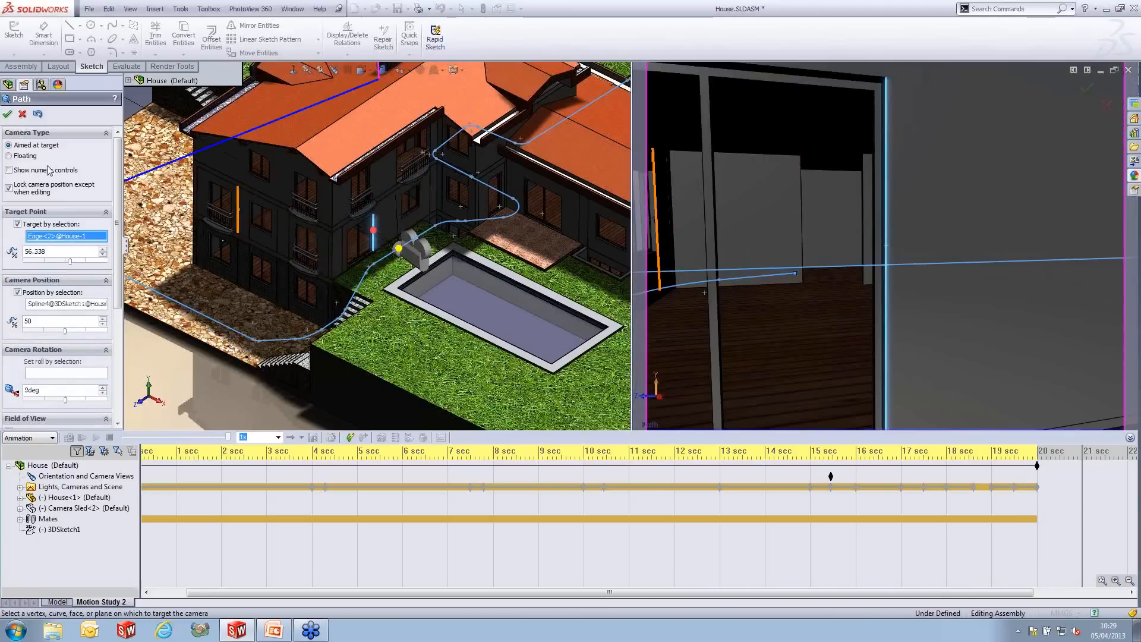
{"action": "left_click", "coordinate": [359, 241]}
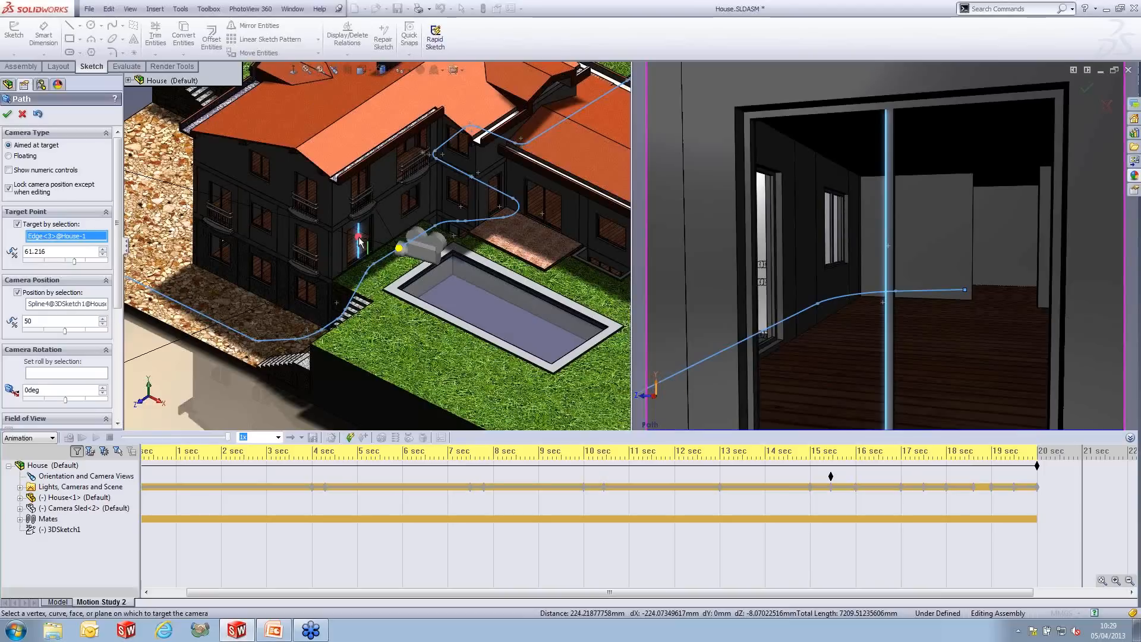
{"action": "left_click", "coordinate": [7, 114]}
Scrub the study back to about 13 seconds and play the animation from there to check the camera moves
{"action": "left_click", "coordinate": [946, 475]}
{"action": "left_click_drag", "start_coordinate": [946, 475], "coordinate": [690, 499]}
{"action": "left_click", "coordinate": [52, 465]}
{"action": "left_click", "coordinate": [97, 438]}
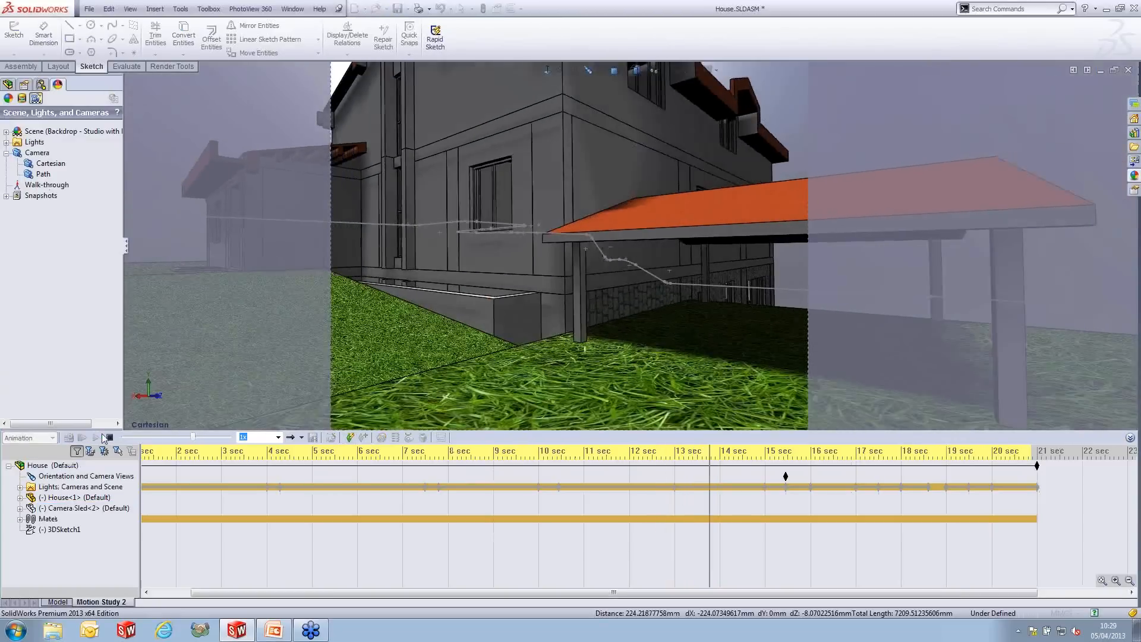
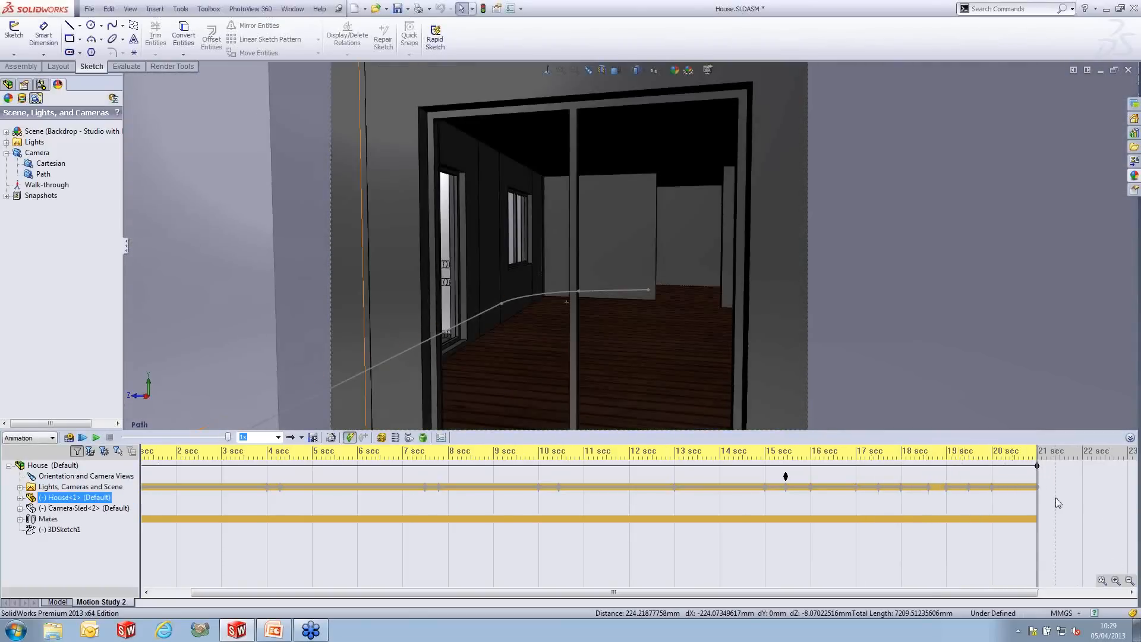
Copy the lights and cameras key from 21 to about 21.3 seconds, and move the study time to about 22.5 seconds
{"action": "left_click_drag", "start_coordinate": [1039, 488], "coordinate": [1052, 487], "text": "ctrl"}
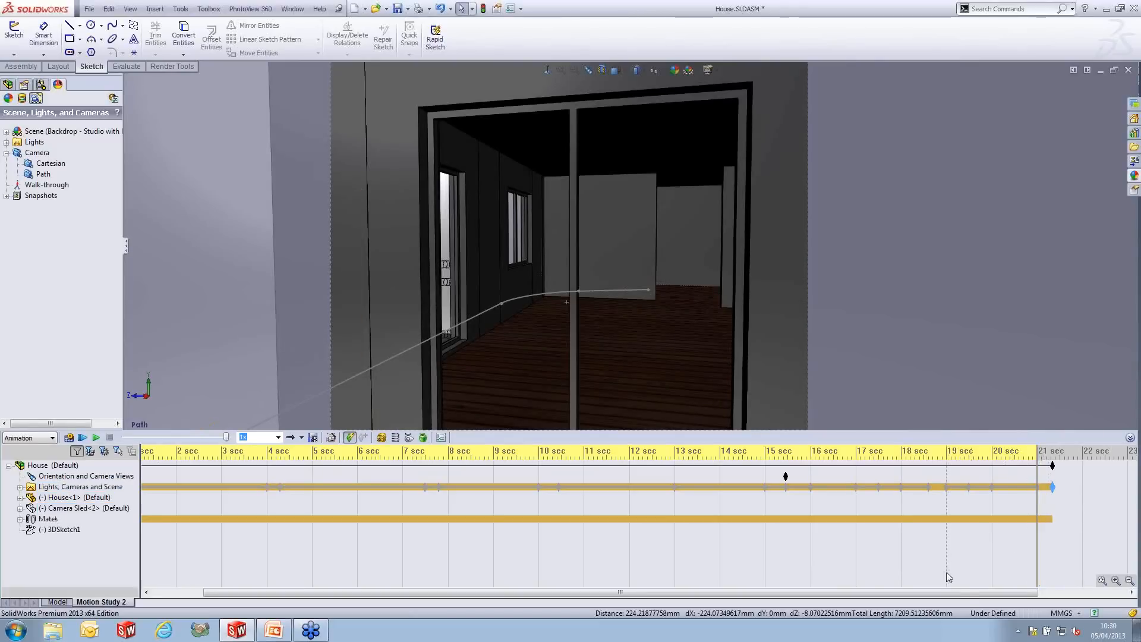
{"action": "left_click_drag", "start_coordinate": [967, 595], "coordinate": [1066, 591]}
{"action": "left_click_drag", "start_coordinate": [958, 505], "coordinate": [1023, 505]}
Retarget the Path camera to the narrow corner wall face between the window and the glazed door, and accept the camera change
{"action": "right_click", "coordinate": [43, 175]}
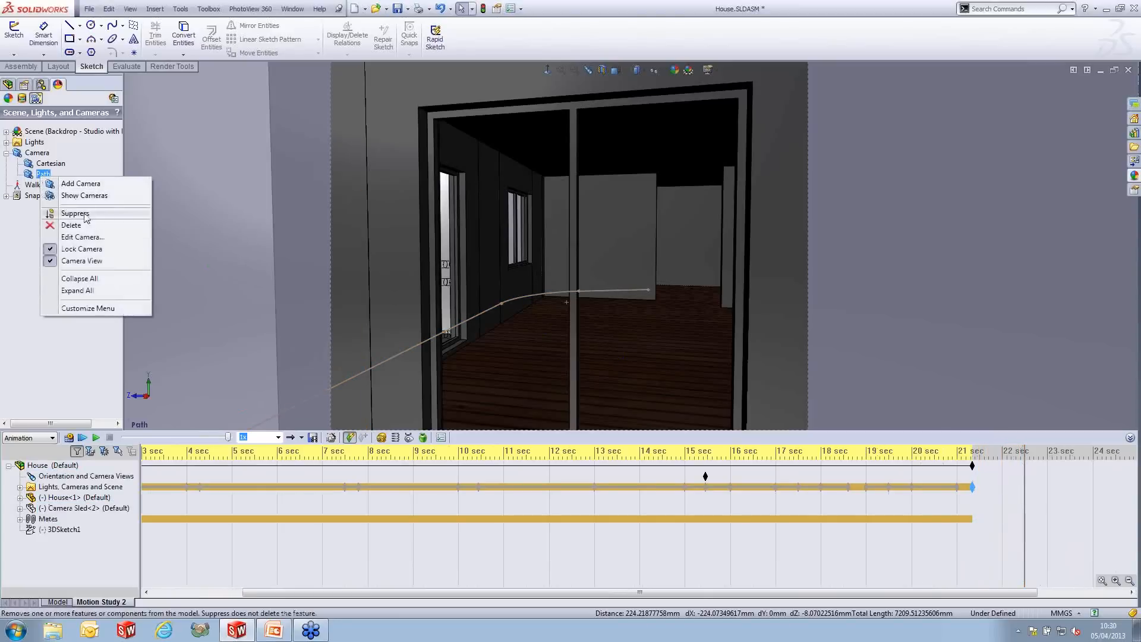
{"action": "left_click", "coordinate": [83, 237]}
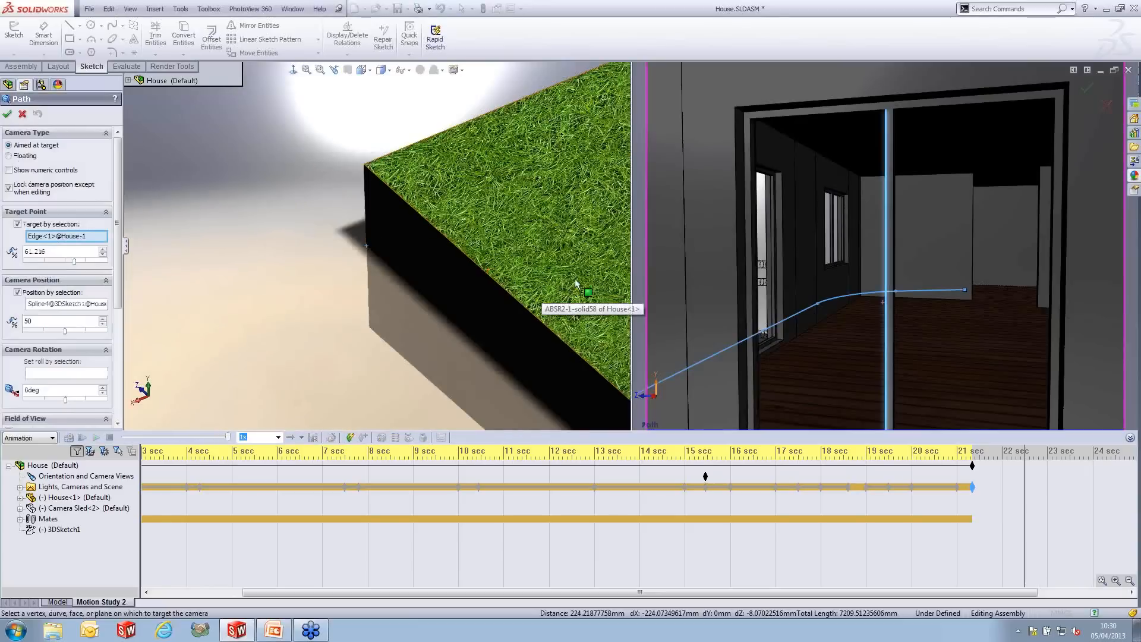
{"action": "middle_click_drag", "start_coordinate": [442, 217], "coordinate": [512, 196]}
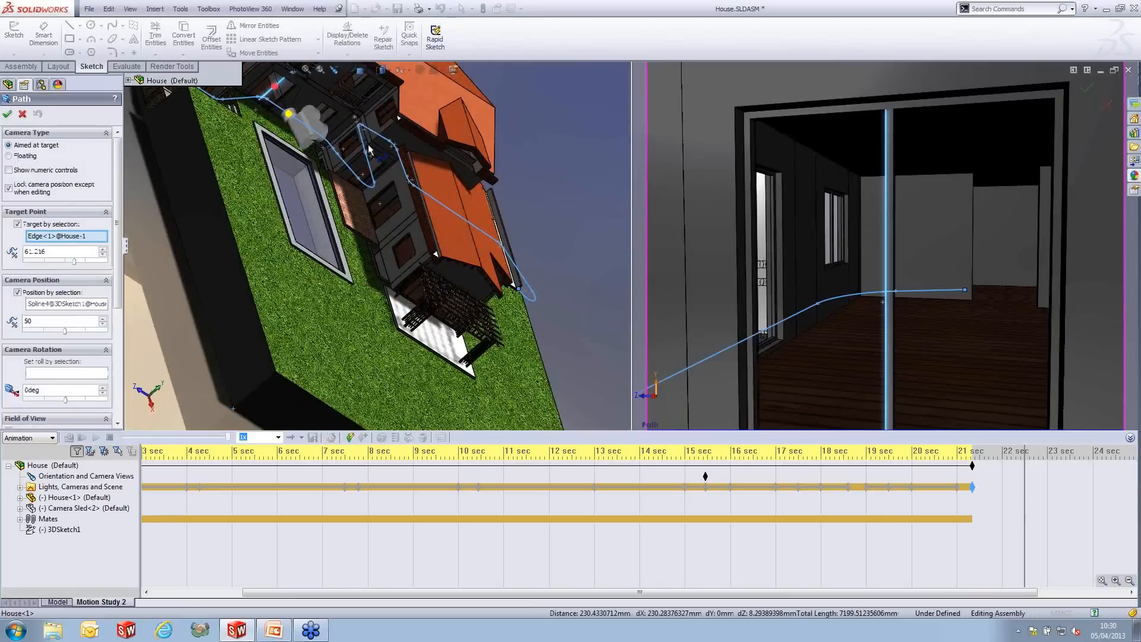
{"action": "left_click", "coordinate": [357, 154]}
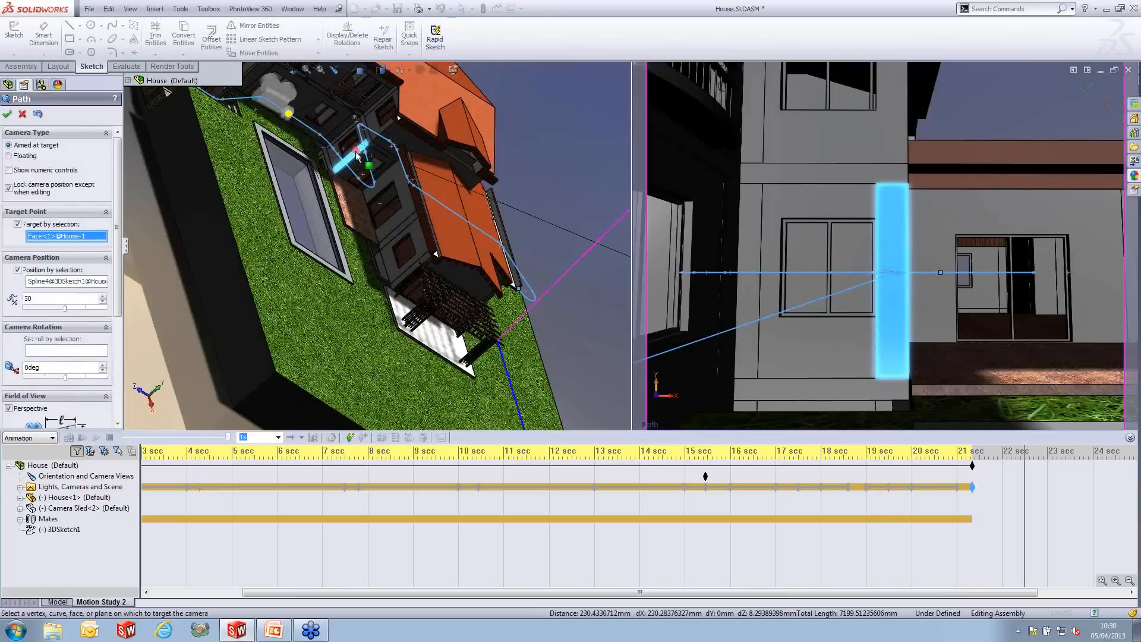
{"action": "left_click", "coordinate": [8, 114]}
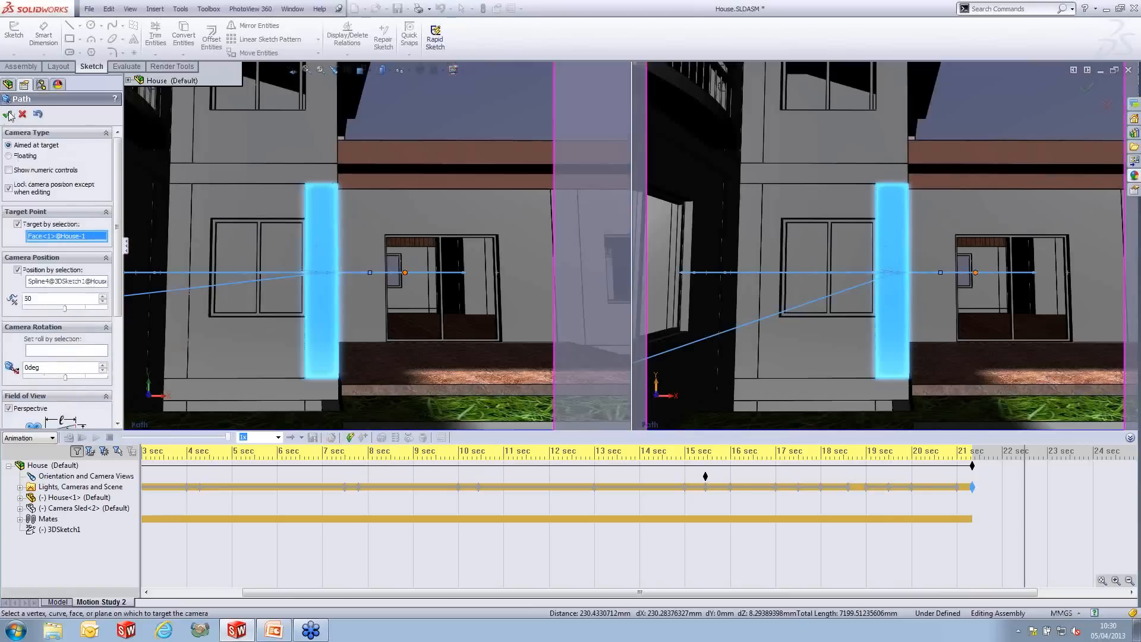
At about 23.4 seconds, aim the Path camera at the narrow house wall face beside the pergola, and accept the camera change
{"action": "left_click", "coordinate": [1030, 518]}
{"action": "left_click_drag", "start_coordinate": [1030, 518], "coordinate": [1060, 509]}
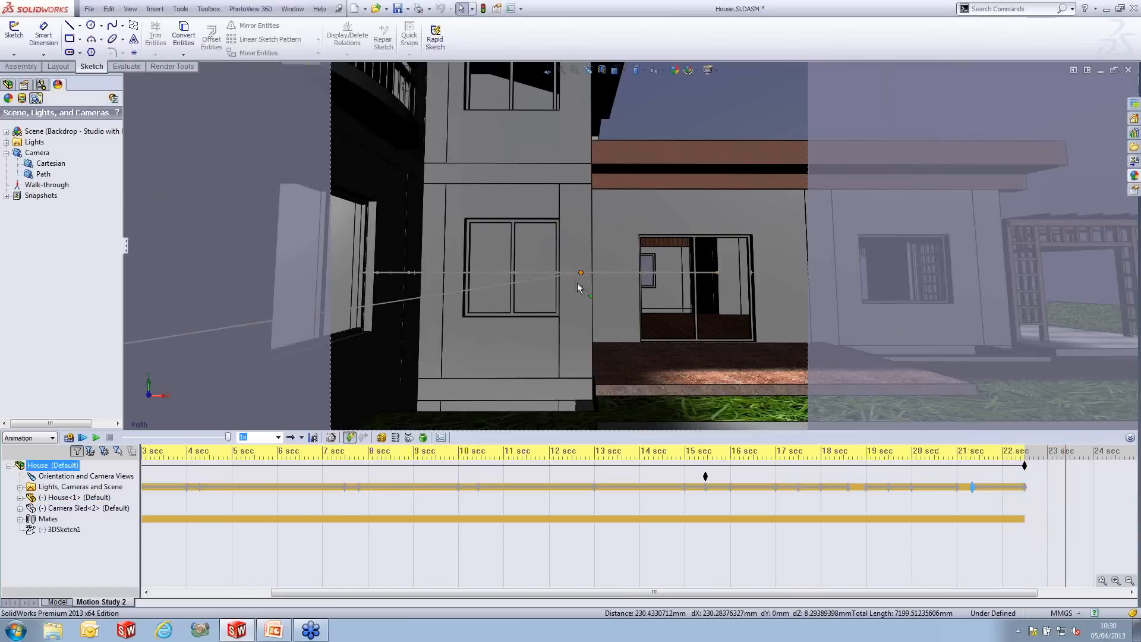
{"action": "right_click", "coordinate": [39, 176]}
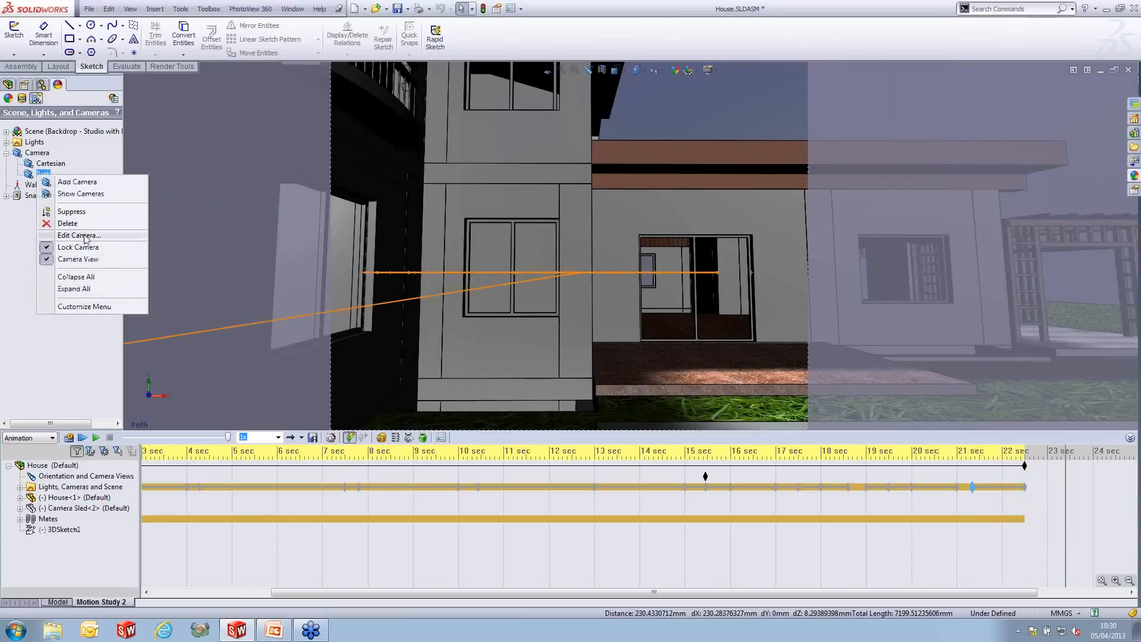
{"action": "left_click", "coordinate": [65, 233]}
{"action": "scroll", "coordinate": [383, 306], "scroll_direction": "up", "scroll_amount": 8}
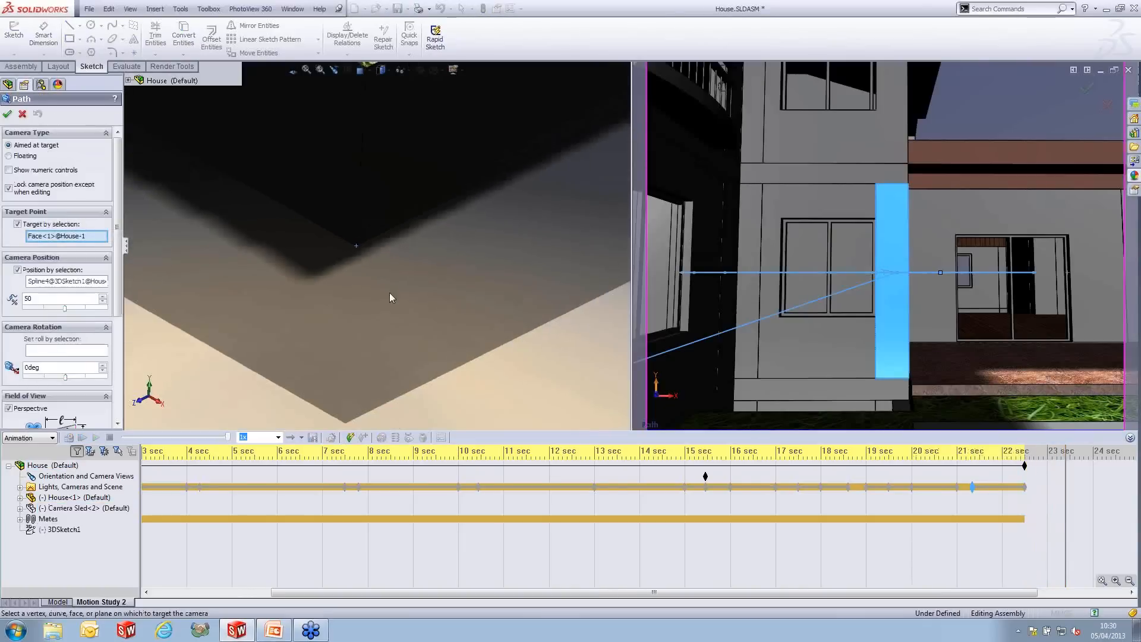
{"action": "scroll", "coordinate": [356, 173], "scroll_direction": "down", "scroll_amount": 5}
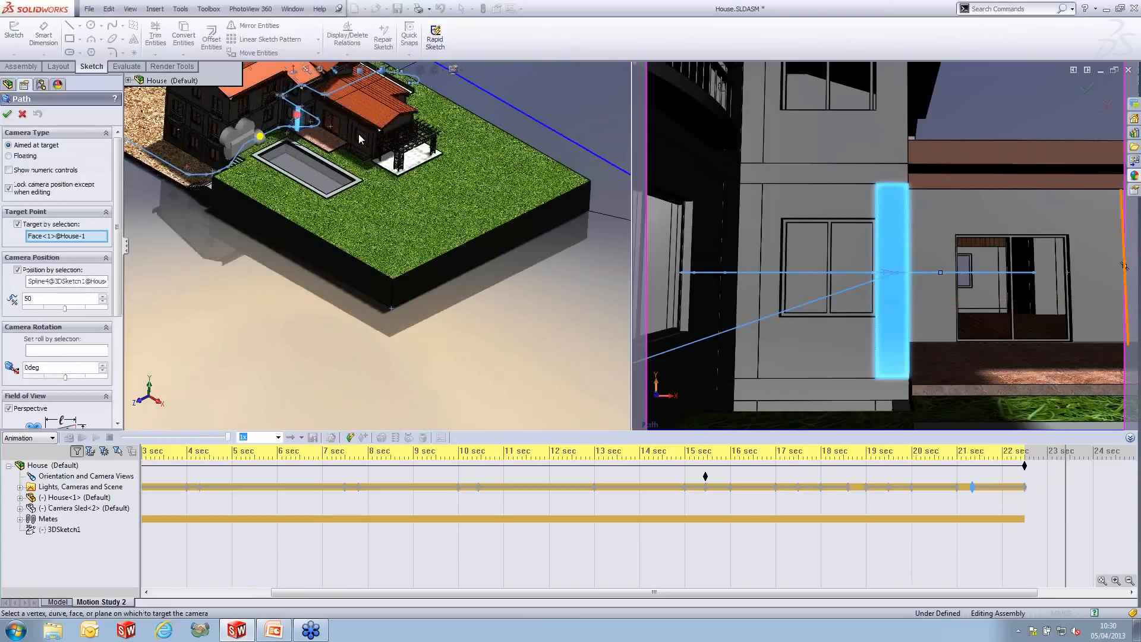
{"action": "scroll", "coordinate": [379, 176], "scroll_direction": "down", "scroll_amount": 1}
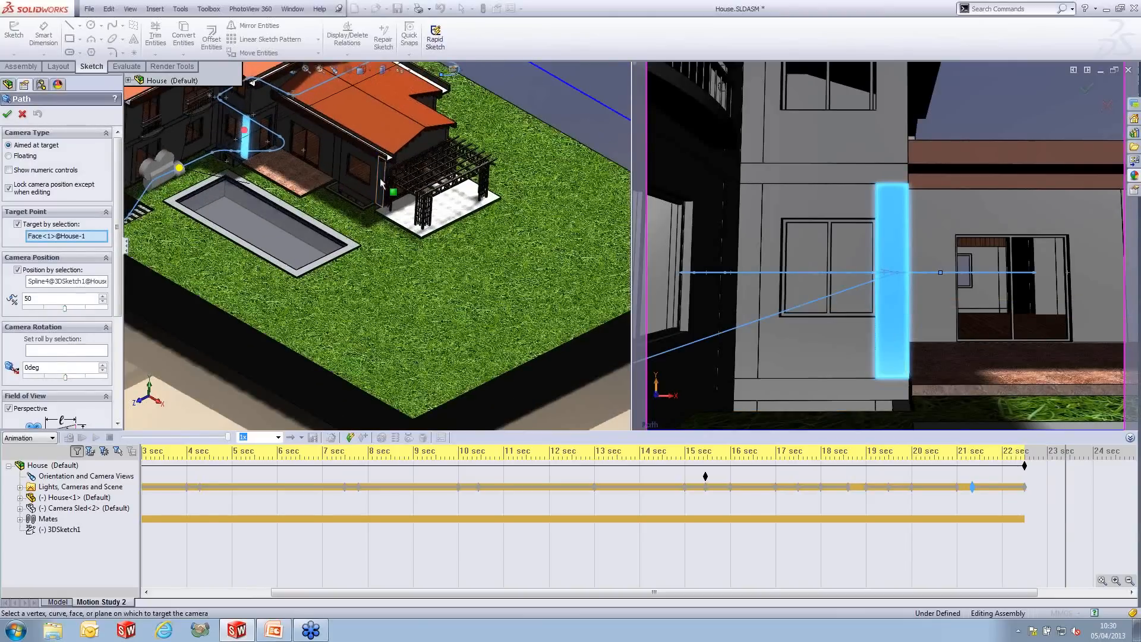
{"action": "left_click", "coordinate": [376, 179]}
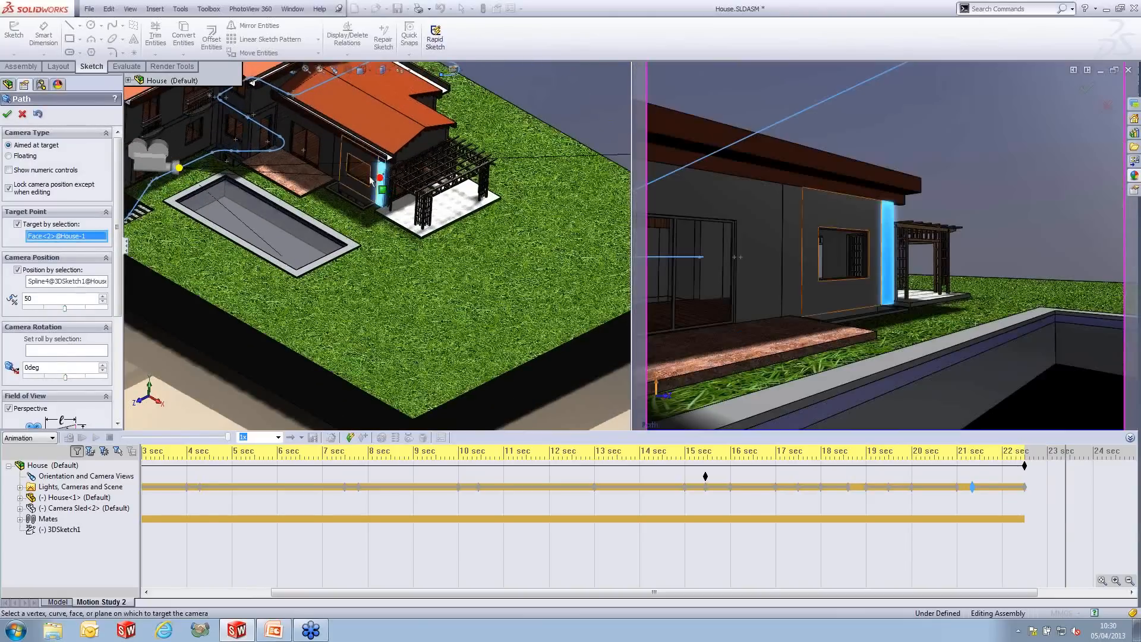
{"action": "left_click", "coordinate": [7, 113]}
Copy the 23.4-second lights and cameras key to about 24 seconds, and move the study time to about 24.5 seconds
{"action": "left_click", "coordinate": [1033, 487]}
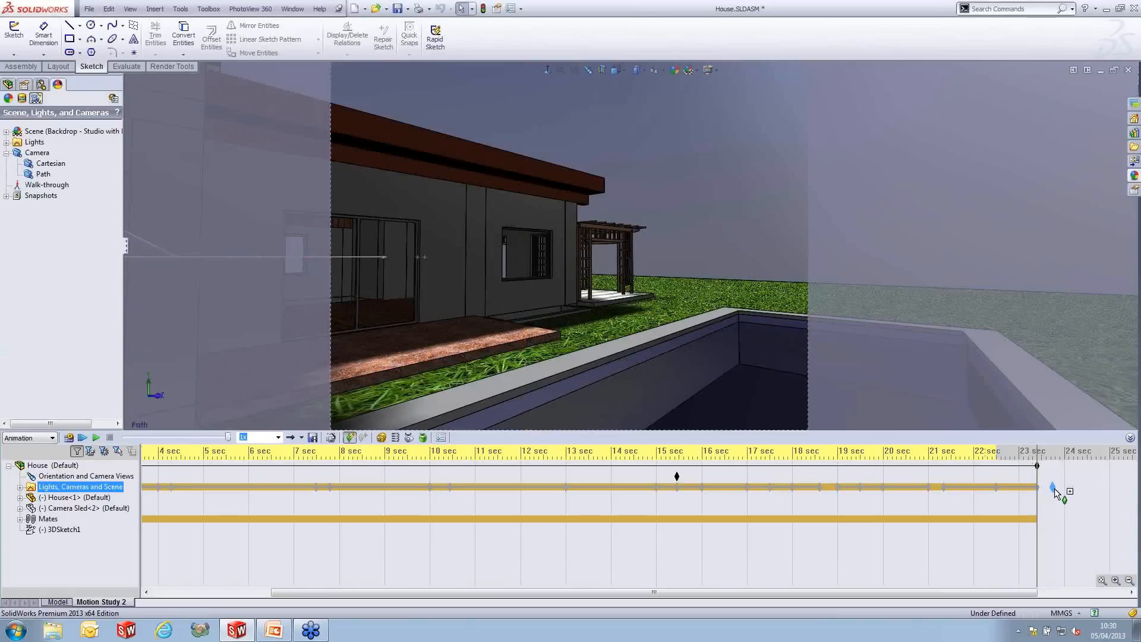
{"action": "left_click_drag", "start_coordinate": [1063, 493], "coordinate": [1063, 492]}
{"action": "left_click_drag", "start_coordinate": [1039, 500], "coordinate": [1086, 498]}
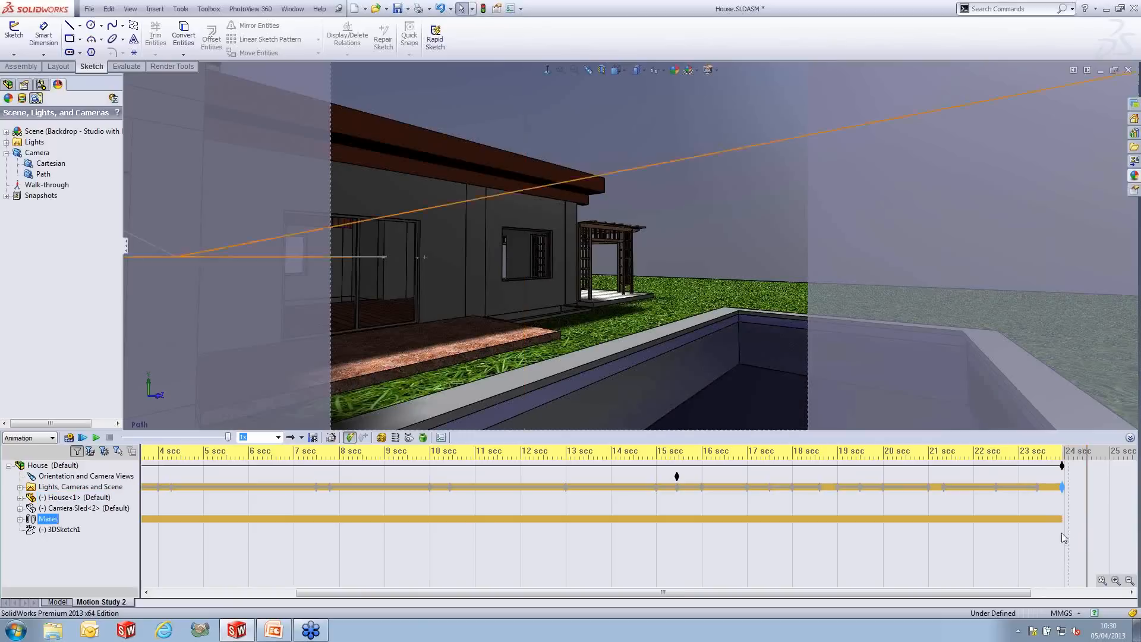
{"action": "left_click_drag", "start_coordinate": [1020, 593], "coordinate": [1091, 594]}
Target the Path camera at the path spline itself, 55 percent along it, and accept the camera change
{"action": "right_click", "coordinate": [42, 174]}
{"action": "left_click", "coordinate": [89, 236]}
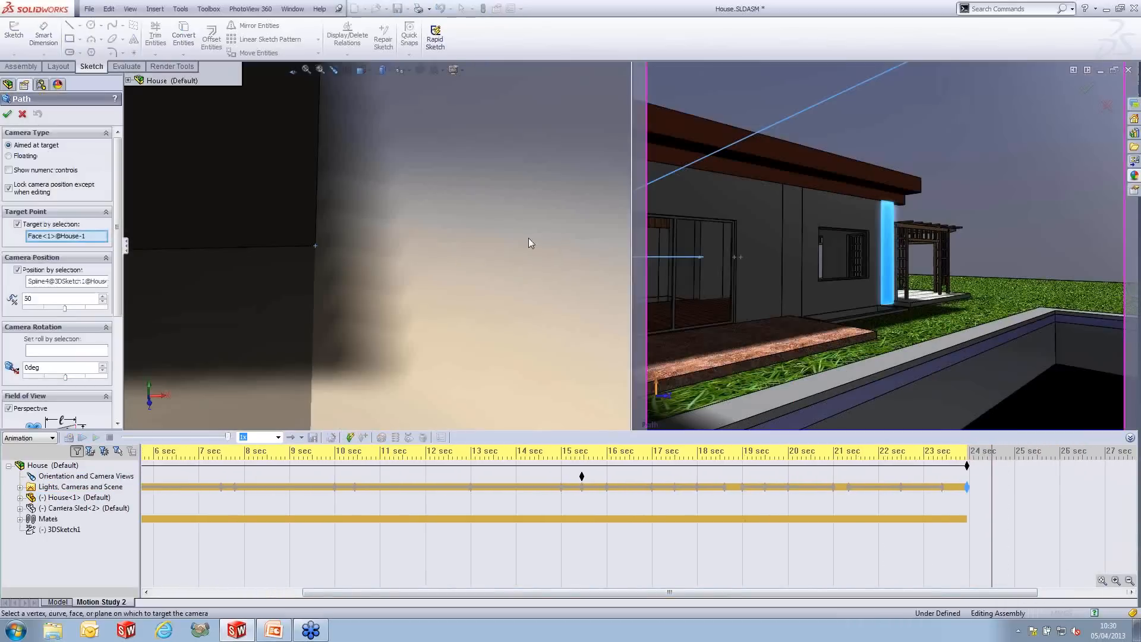
{"action": "scroll", "coordinate": [387, 305], "scroll_direction": "up", "scroll_amount": 10}
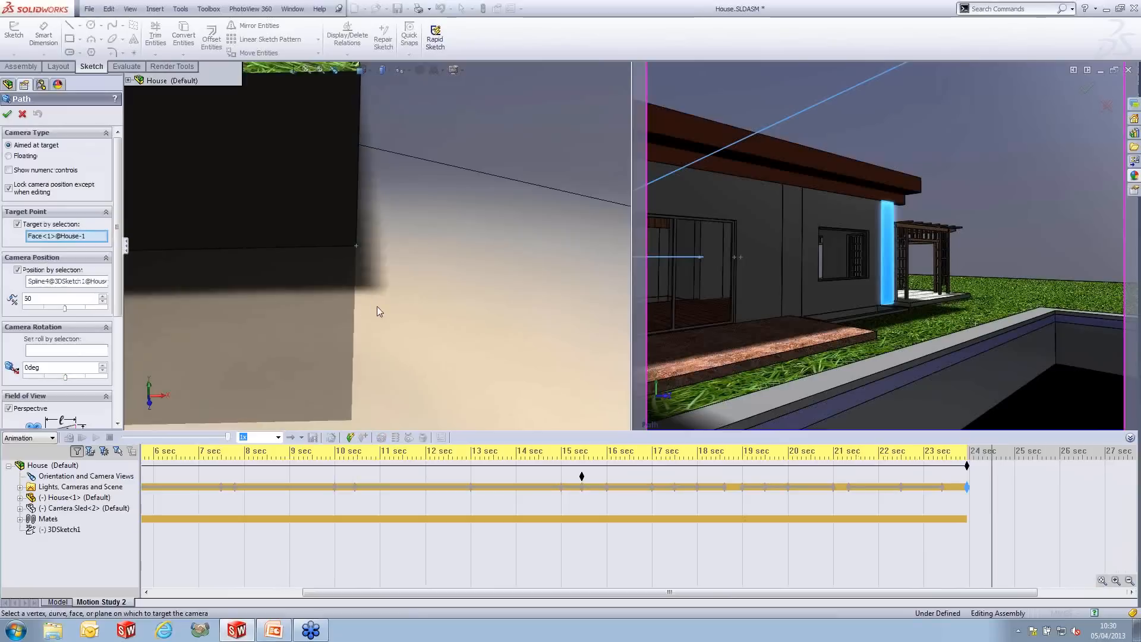
{"action": "scroll", "coordinate": [351, 294], "scroll_direction": "up", "scroll_amount": 3}
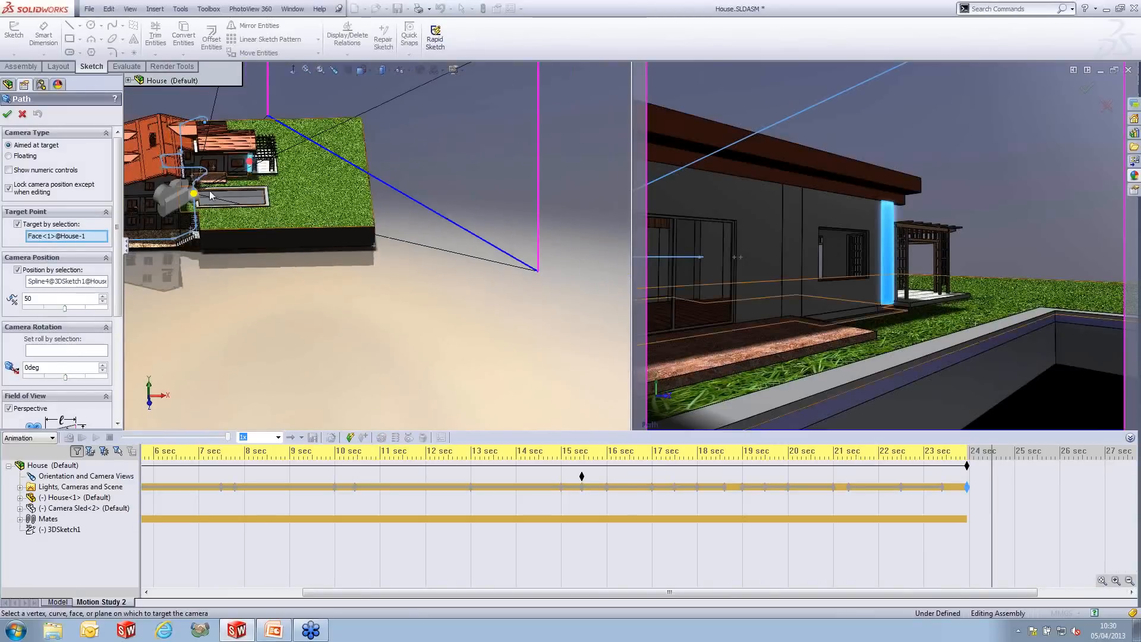
{"action": "scroll", "coordinate": [216, 194], "scroll_direction": "down", "scroll_amount": 4}
{"action": "scroll", "coordinate": [232, 196], "scroll_direction": "down", "scroll_amount": 2}
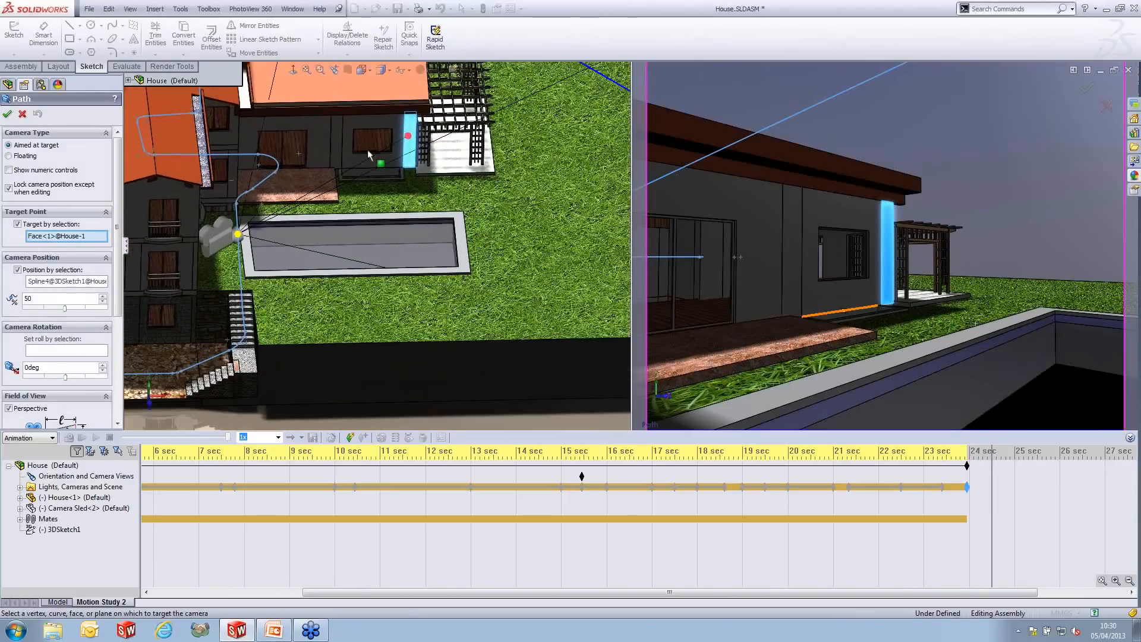
{"action": "left_click", "coordinate": [262, 189]}
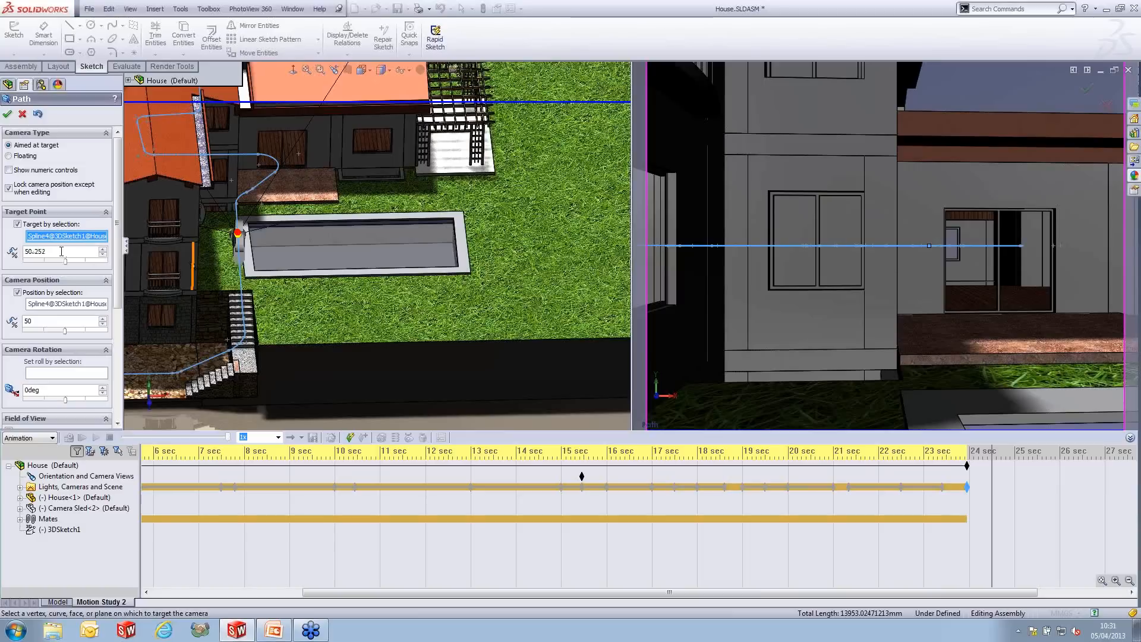
{"action": "key", "text": "Return"}
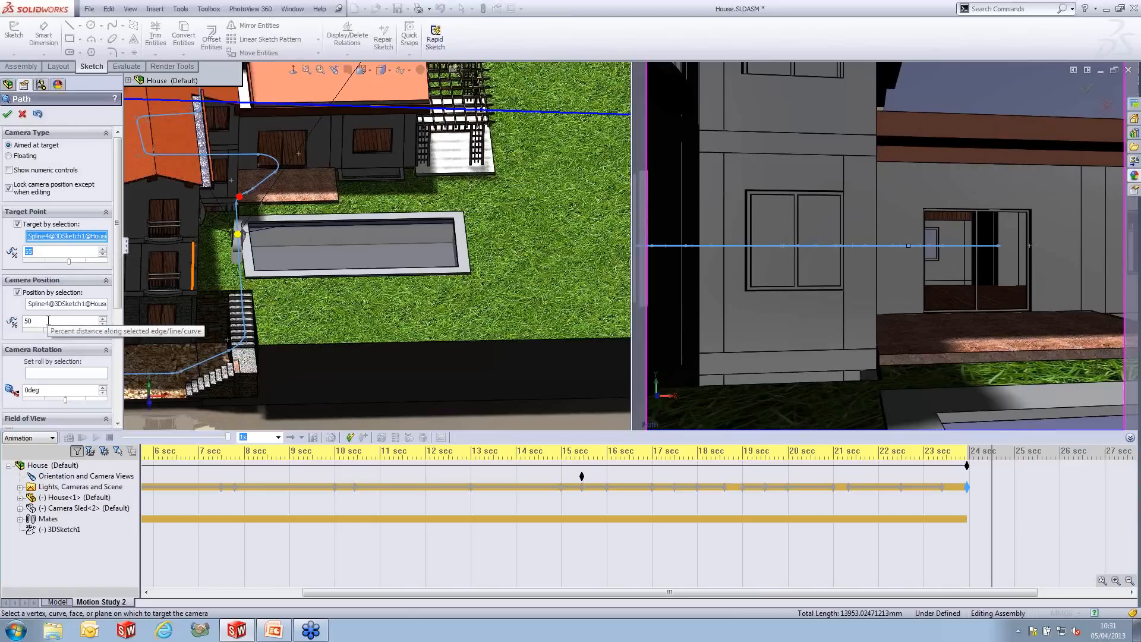
{"action": "left_click", "coordinate": [7, 114]}
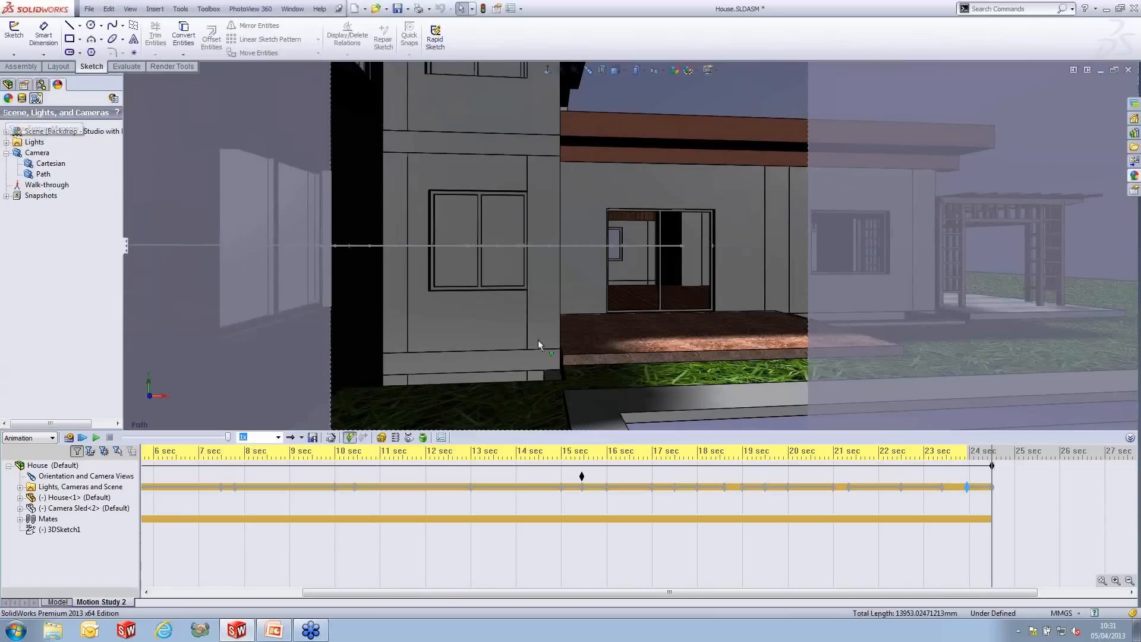
Copy the 24.5-second lights and cameras key to about 24.8 seconds, and move the study time to 32 seconds
{"action": "left_click", "coordinate": [991, 487]}
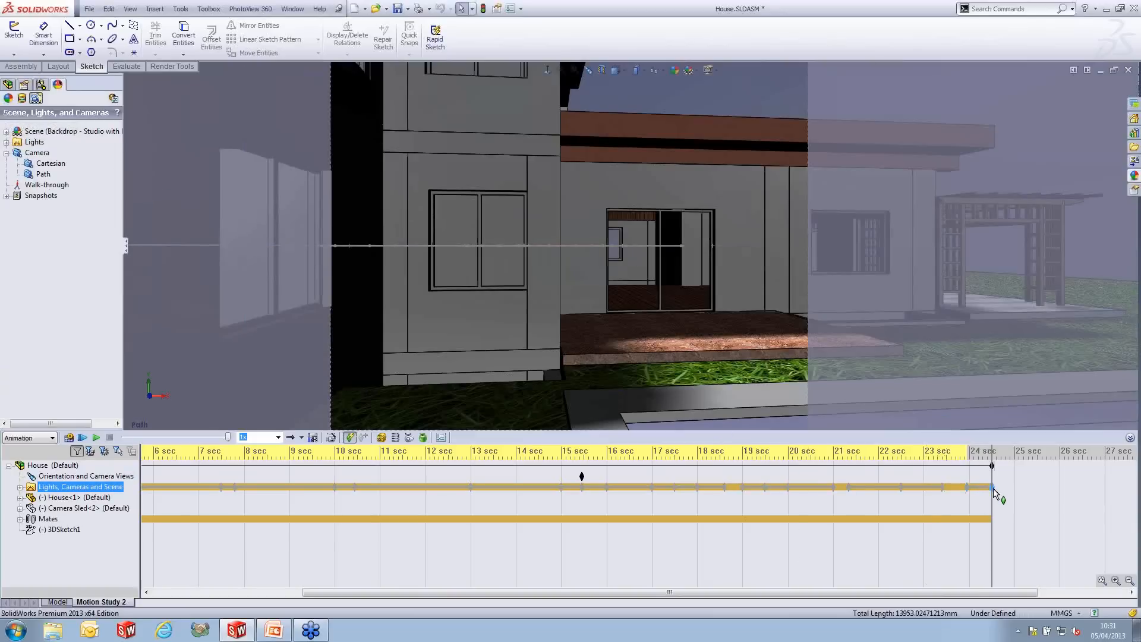
{"action": "left_click_drag", "start_coordinate": [1005, 492], "coordinate": [1005, 492], "text": "ctrl"}
{"action": "left_click_drag", "start_coordinate": [995, 505], "coordinate": [1137, 505]}
{"action": "left_click_drag", "start_coordinate": [984, 595], "coordinate": [1112, 596]}
{"action": "left_click_drag", "start_coordinate": [940, 501], "coordinate": [1126, 495]}
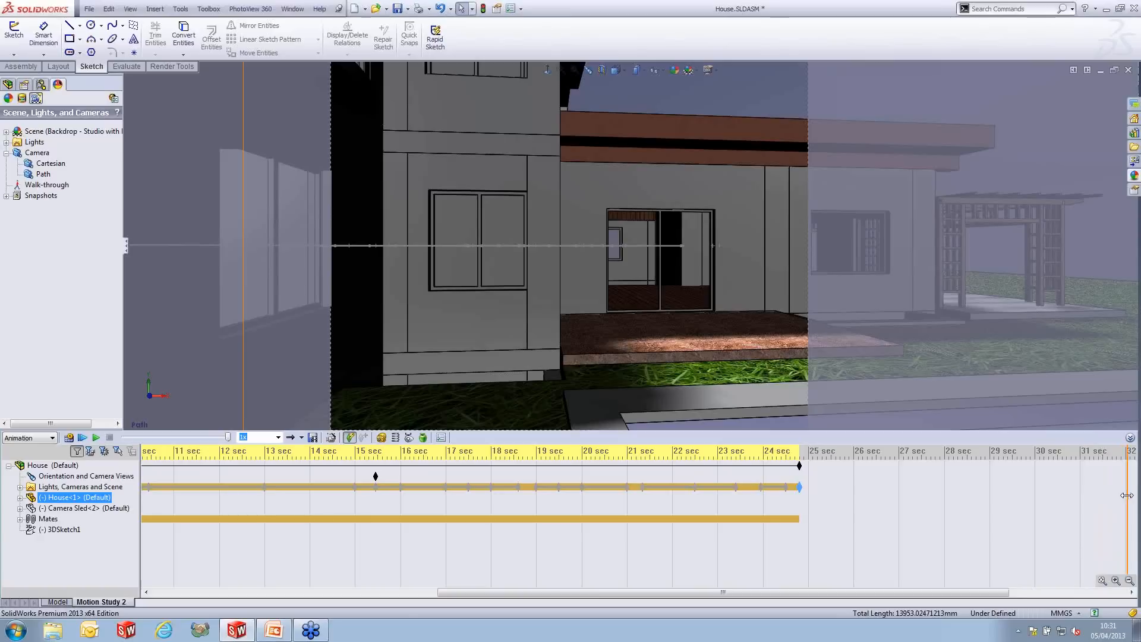
Set the Path camera's target to 100 percent and its position to 96 percent along the spline, and accept the camera change
{"action": "left_click", "coordinate": [43, 174]}
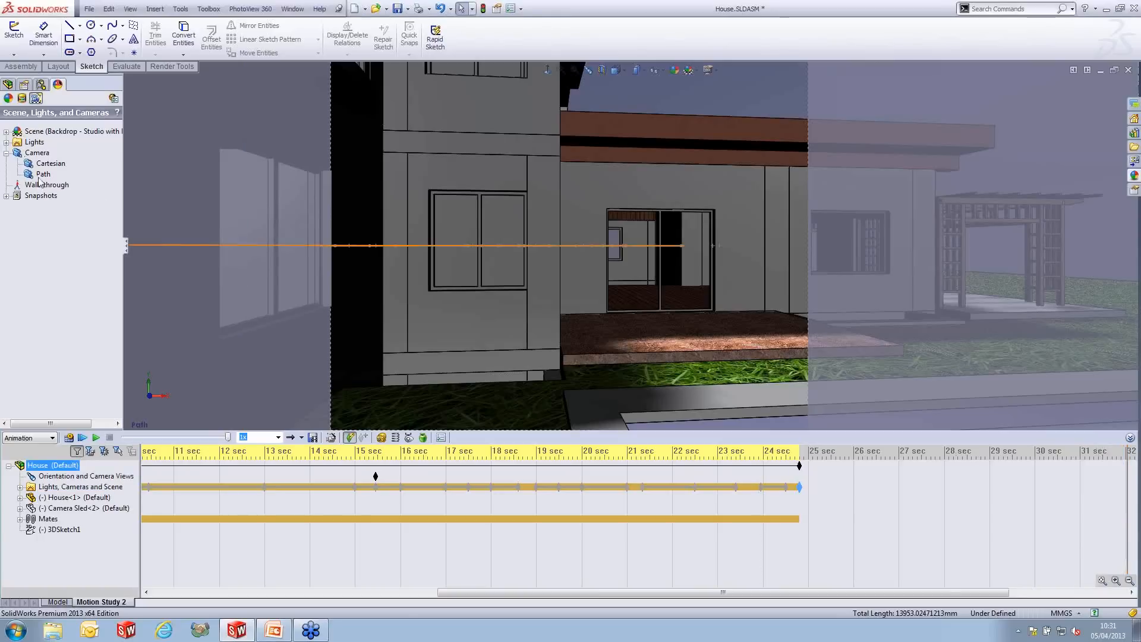
{"action": "right_click", "coordinate": [43, 174]}
{"action": "left_click", "coordinate": [72, 238]}
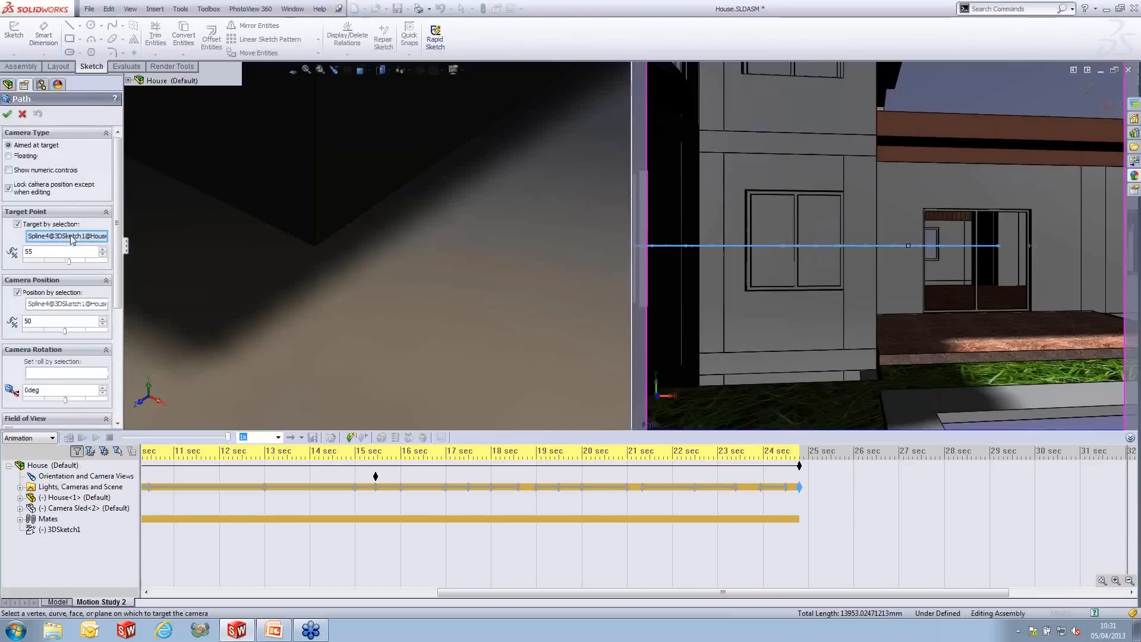
{"action": "scroll", "coordinate": [351, 321], "scroll_direction": "up", "scroll_amount": 10}
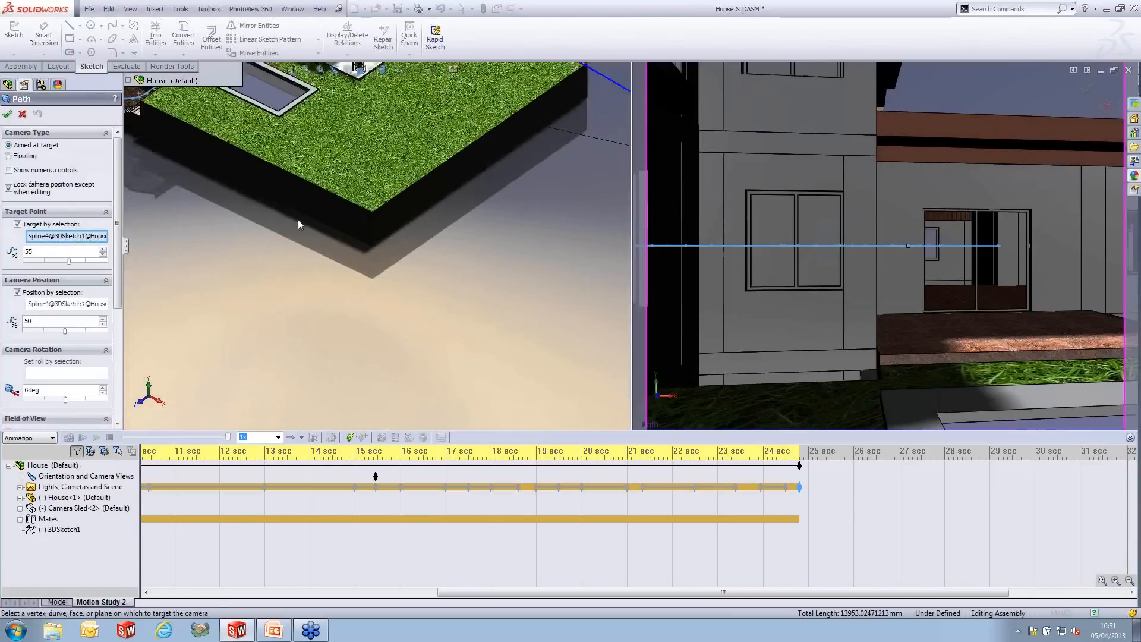
{"action": "scroll", "coordinate": [392, 238], "scroll_direction": "down", "scroll_amount": 10}
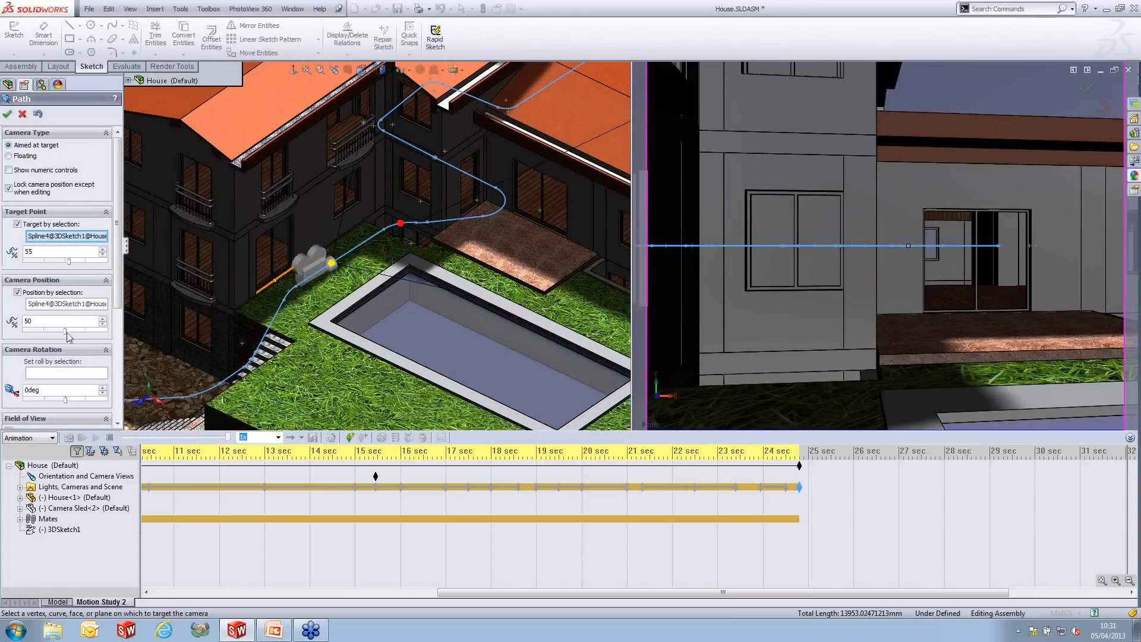
{"action": "left_click_drag", "start_coordinate": [67, 333], "coordinate": [102, 335]}
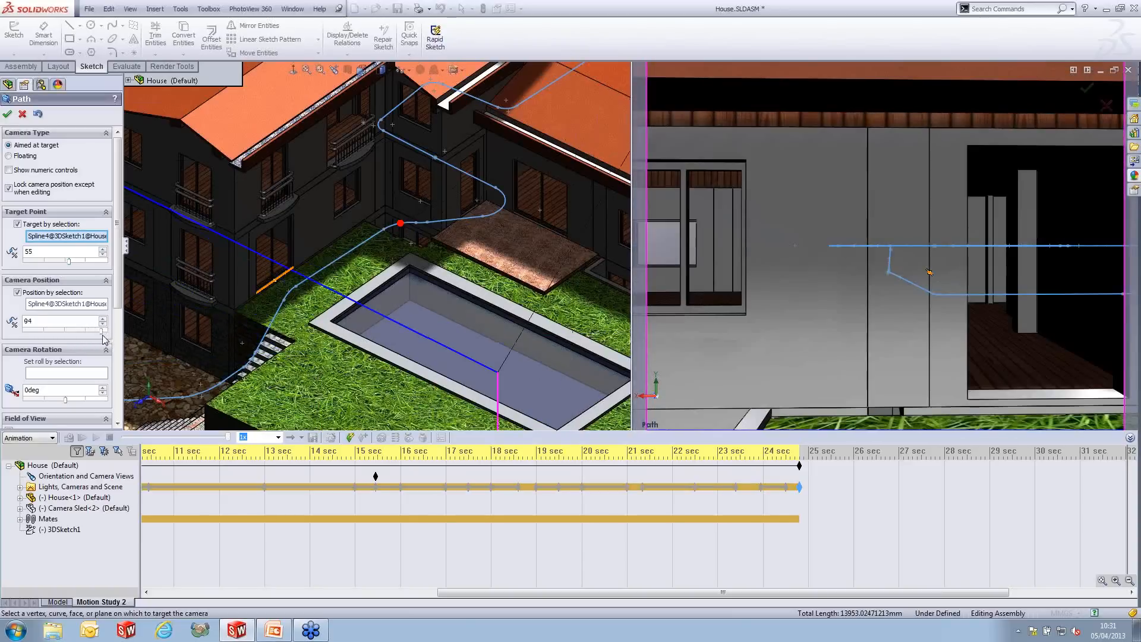
{"action": "left_click_drag", "start_coordinate": [70, 265], "coordinate": [119, 270]}
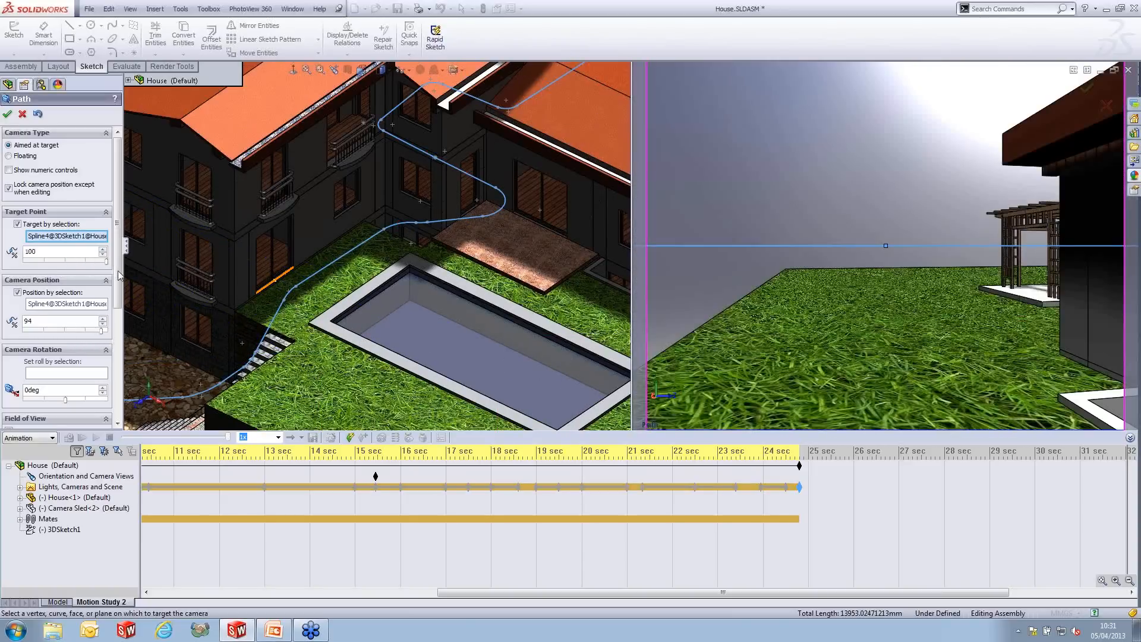
{"action": "left_click", "coordinate": [103, 321]}
{"action": "left_click", "coordinate": [103, 320]}
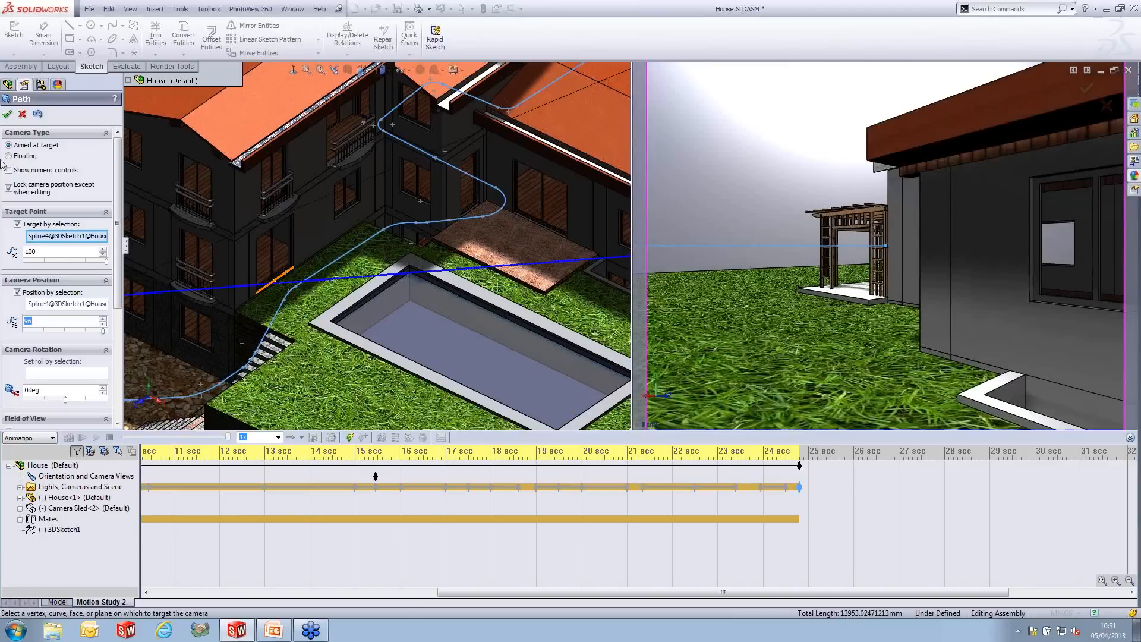
{"action": "left_click", "coordinate": [8, 114]}
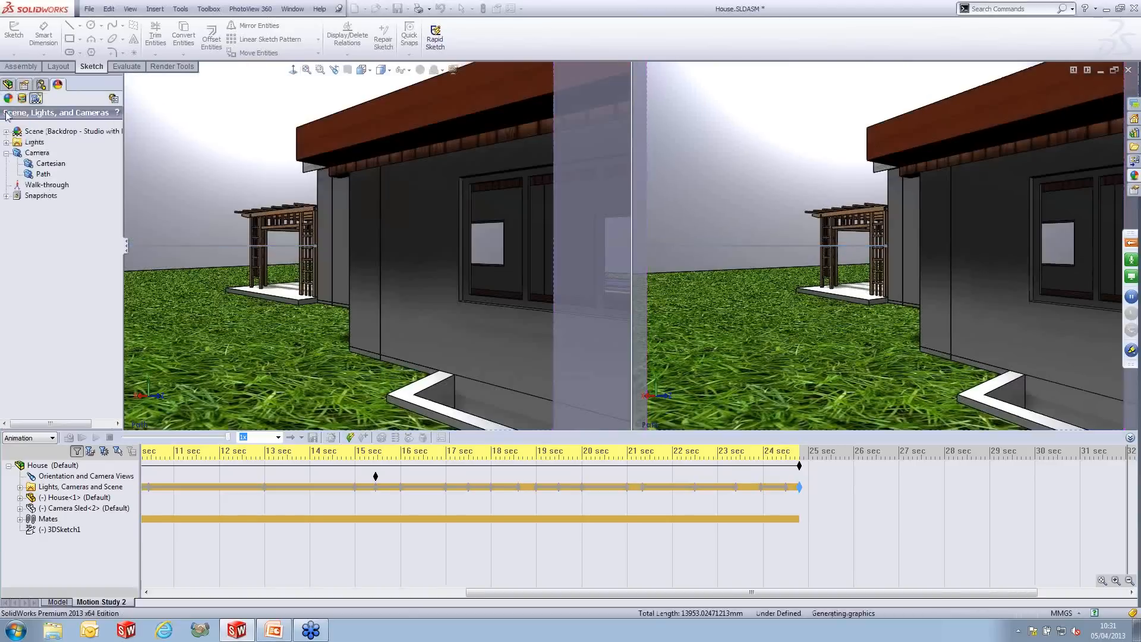
Play the whole motion study from the start to check the Path camera's movement
{"action": "left_click", "coordinate": [938, 486]}
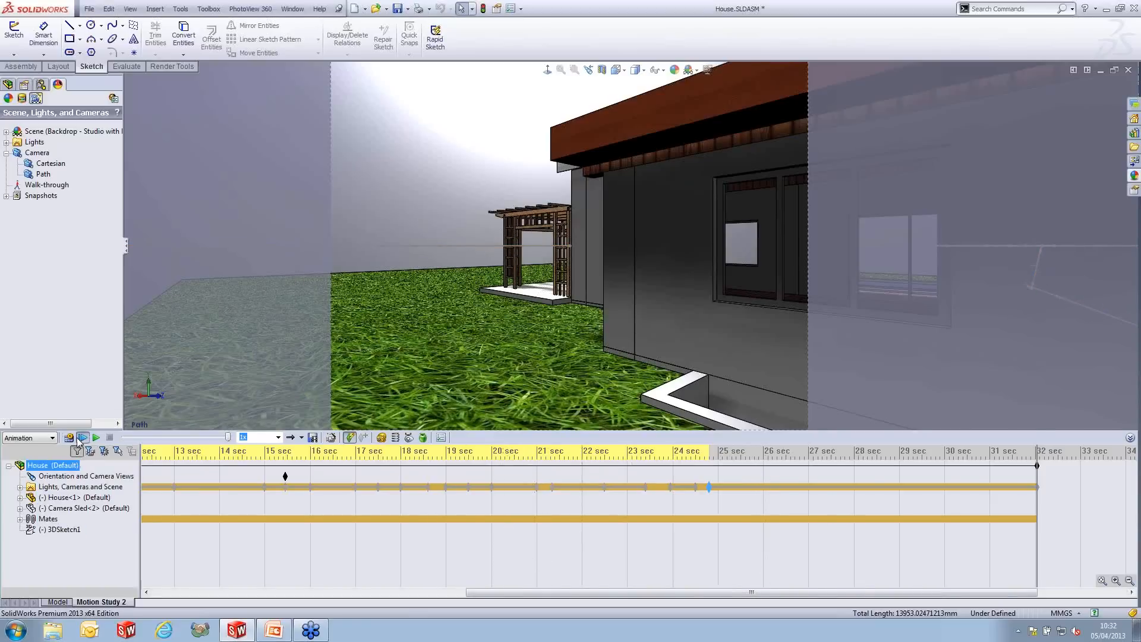
{"action": "left_click", "coordinate": [80, 438]}
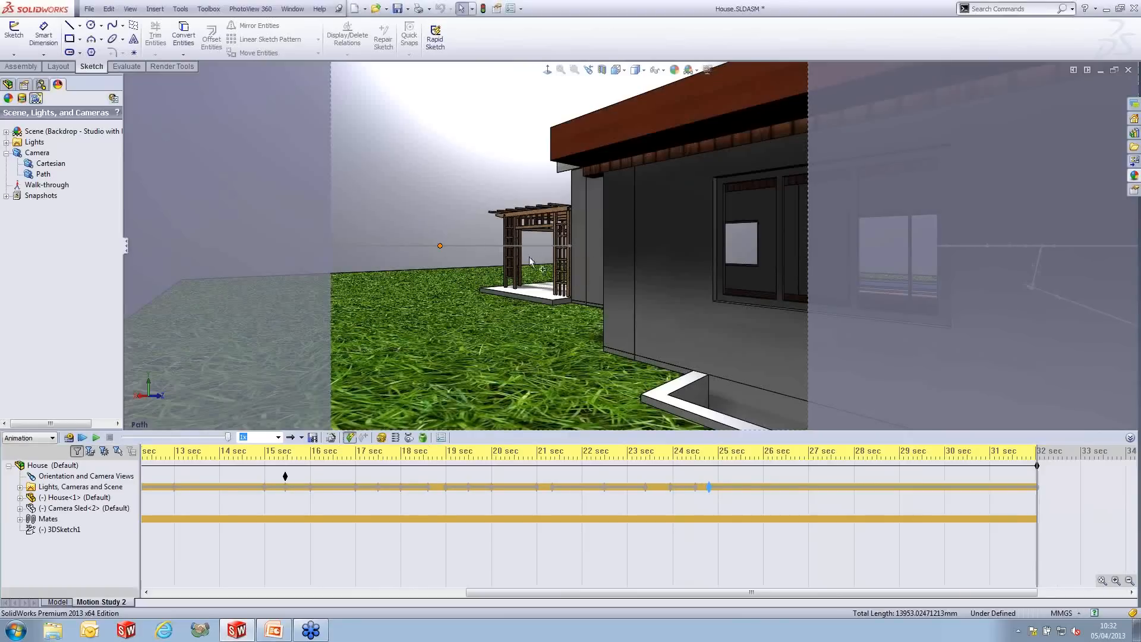
Hide the camera path's 3D sketch, 3DSketch1, inside the House part
{"action": "left_click", "coordinate": [9, 85]}
{"action": "left_click", "coordinate": [6, 185]}
{"action": "right_click", "coordinate": [53, 376]}
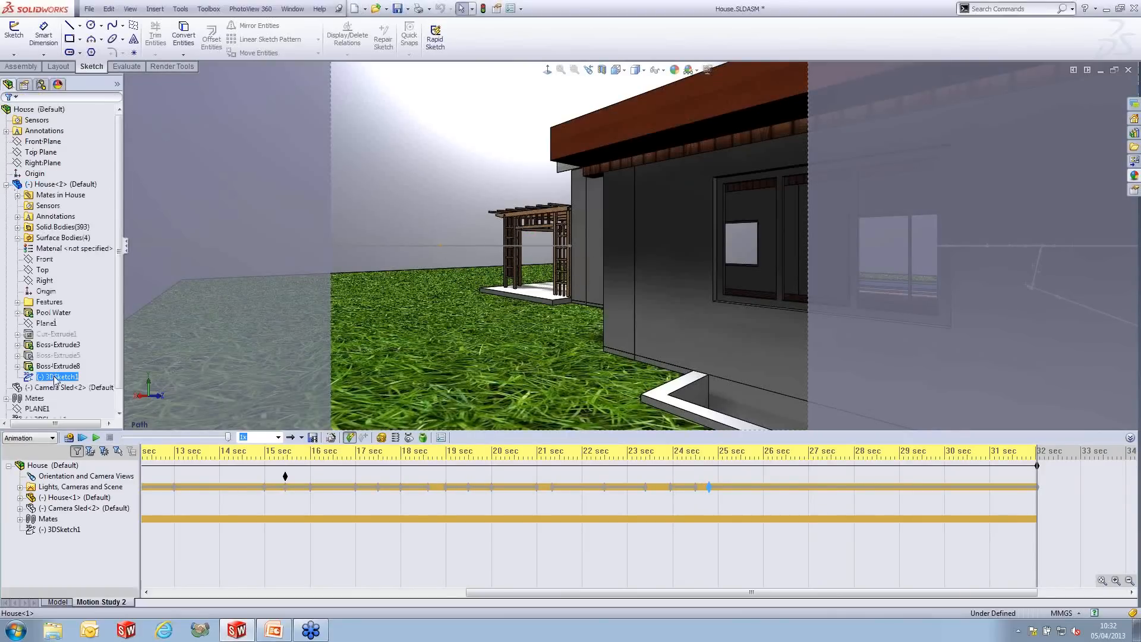
{"action": "left_click", "coordinate": [345, 327]}
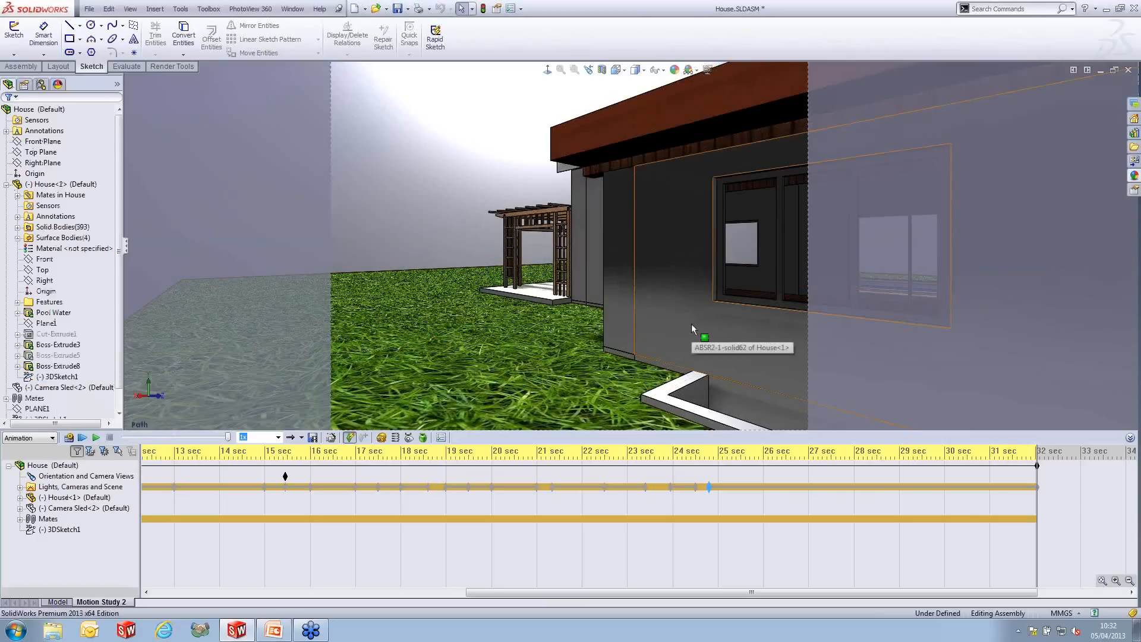
Scrub the study time to about 11.5 seconds and on to 14 seconds to review the Cartesian camera's view
{"action": "left_click_drag", "start_coordinate": [1006, 592], "coordinate": [612, 613]}
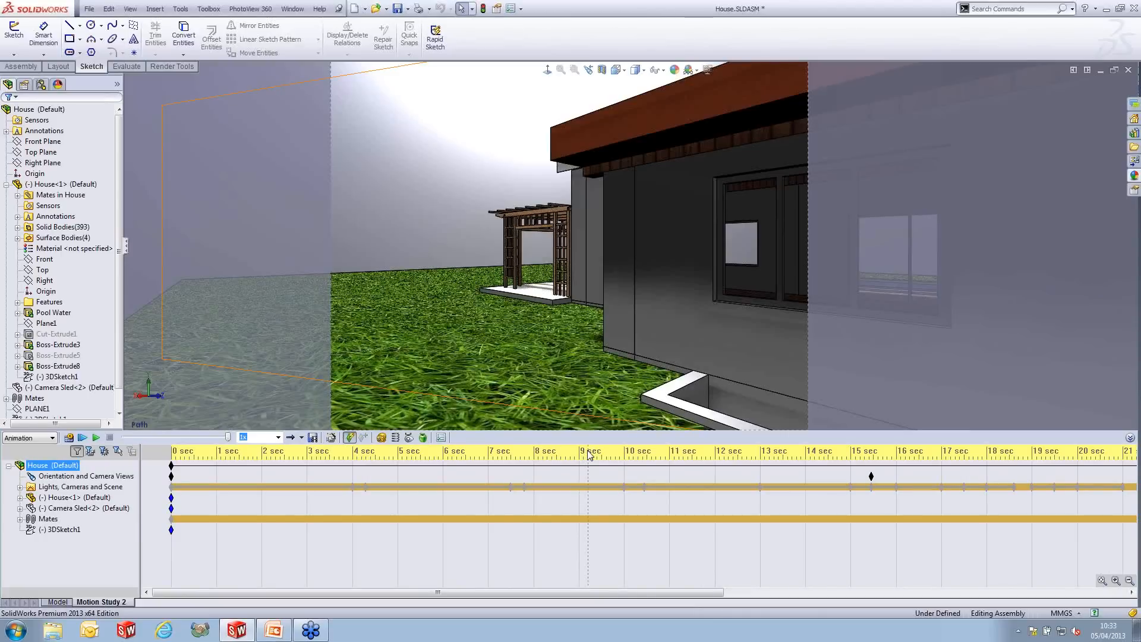
{"action": "mouse_move", "coordinate": [689, 451]}
{"action": "left_mouse_down"}
{"action": "mouse_move", "coordinate": [646, 451]}
{"action": "mouse_move", "coordinate": [693, 451]}
{"action": "left_mouse_up"}
{"action": "left_click", "coordinate": [645, 489]}
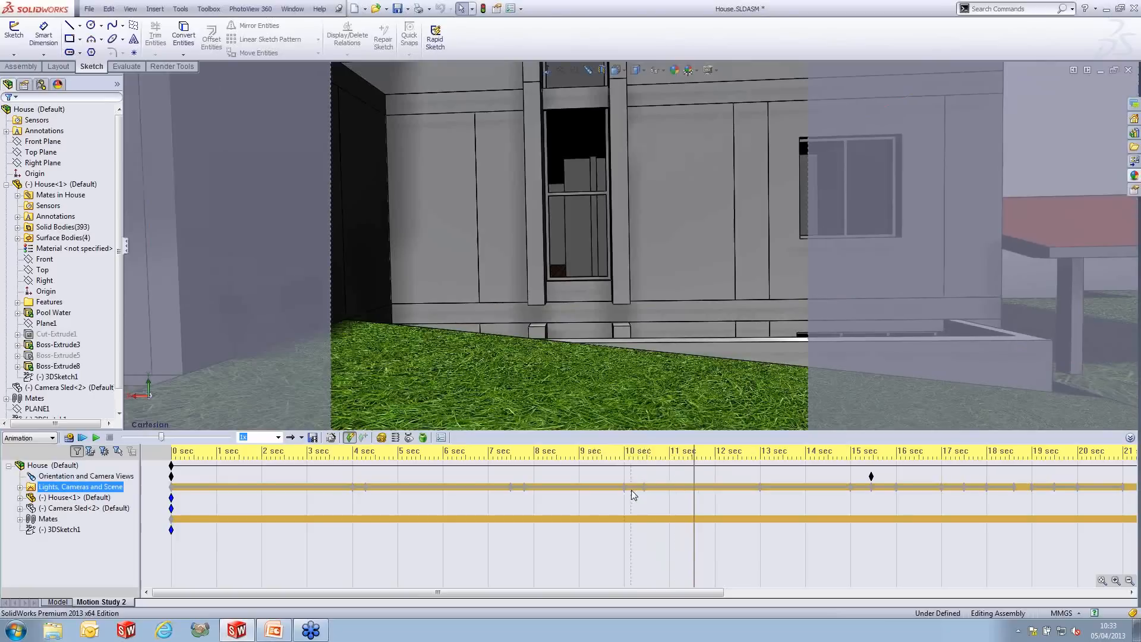
{"action": "left_click", "coordinate": [686, 498]}
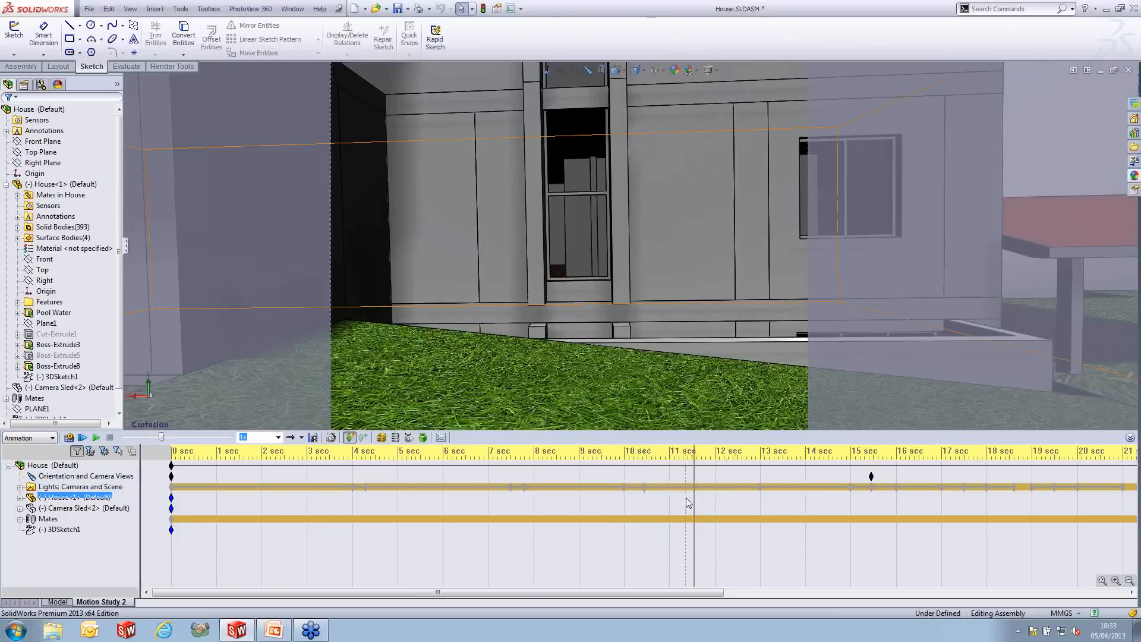
{"action": "left_click", "coordinate": [694, 508]}
{"action": "left_click_drag", "start_coordinate": [693, 504], "coordinate": [804, 499]}
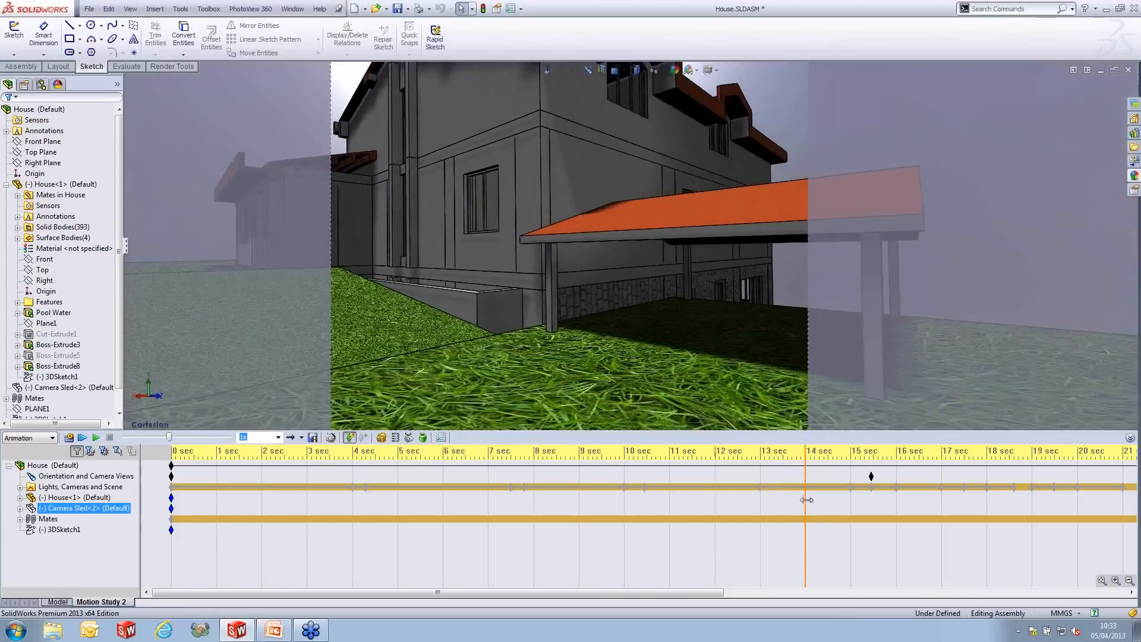
{"action": "left_click", "coordinate": [806, 500]}
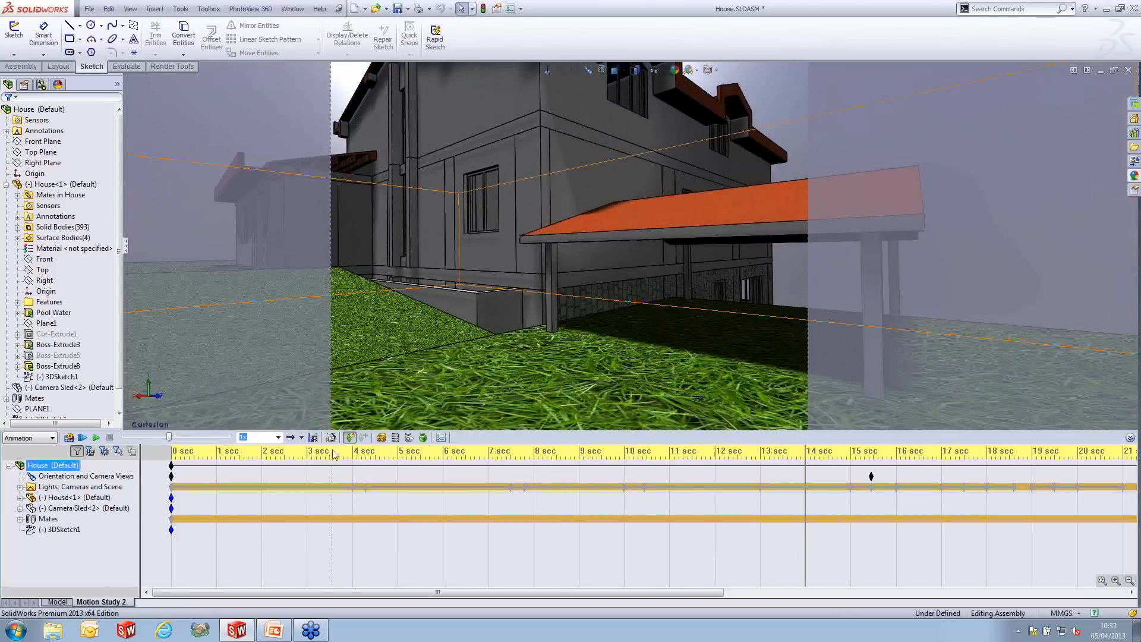
Move the study time to about 10.5 seconds, inside the dark room, and turn on the Spot2 light in SolidWorks
{"action": "left_click", "coordinate": [72, 478]}
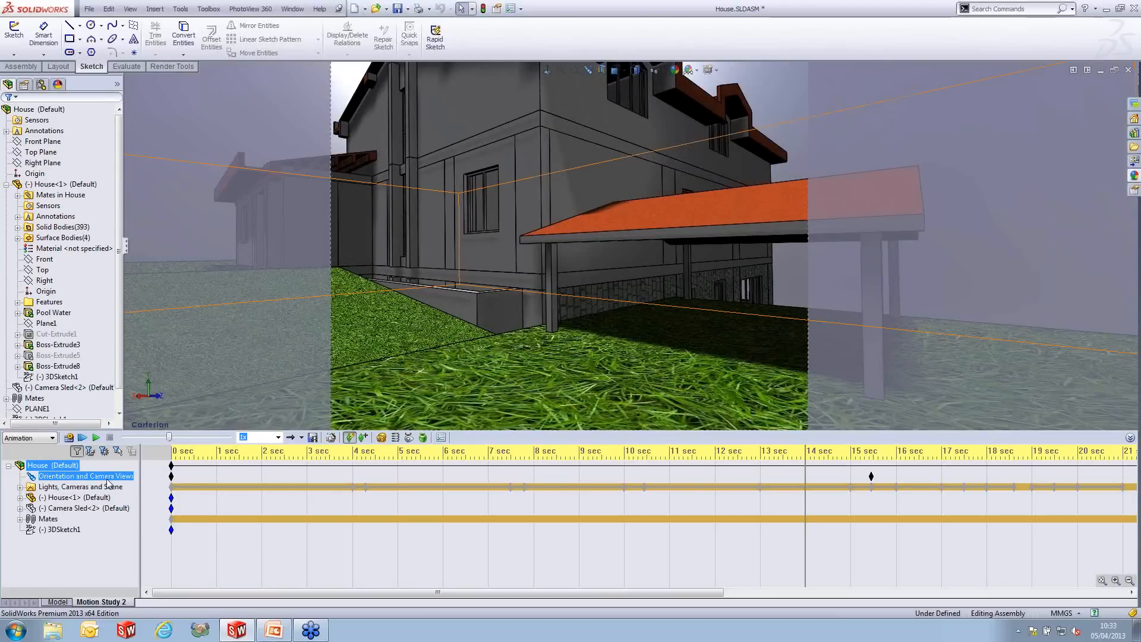
{"action": "left_click", "coordinate": [83, 508], "text": "ctrl"}
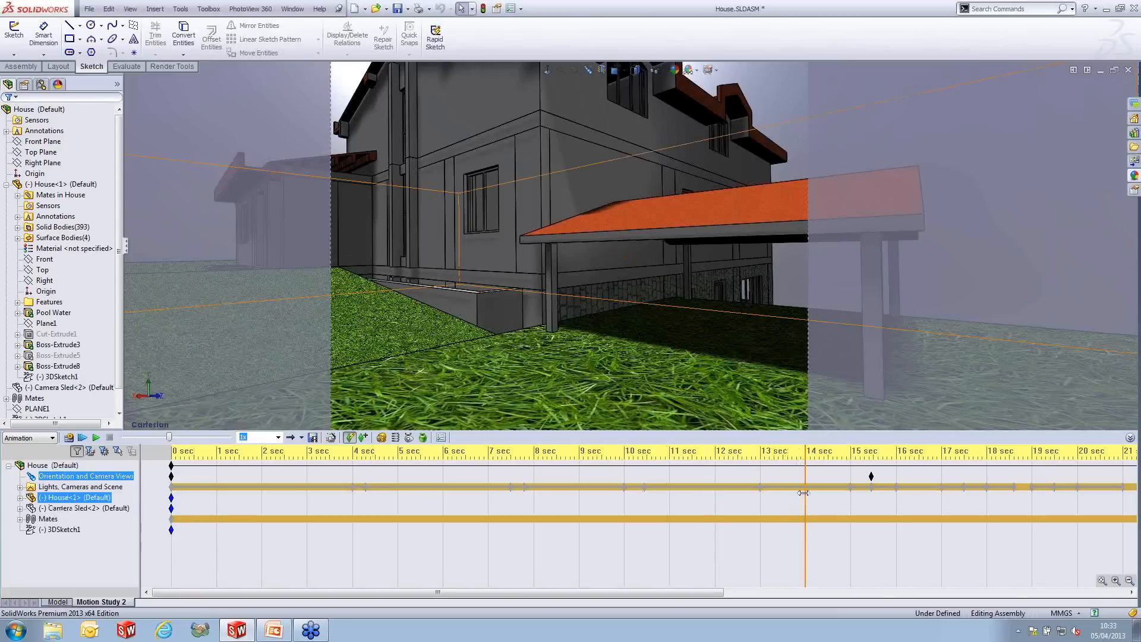
{"action": "left_click_drag", "start_coordinate": [806, 503], "coordinate": [645, 529]}
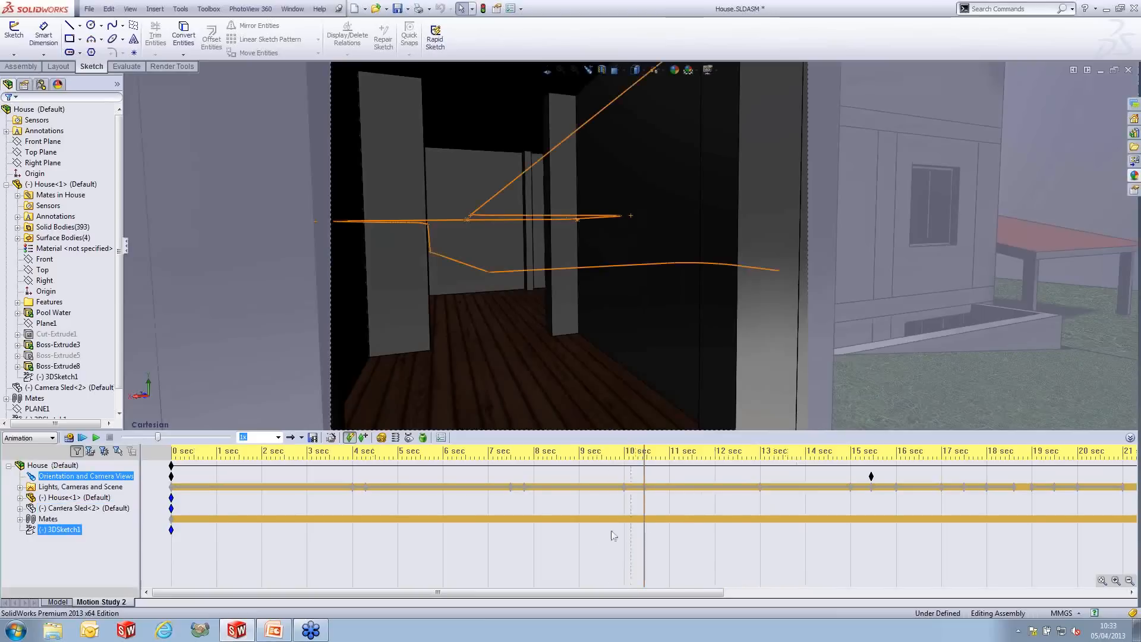
{"action": "left_click", "coordinate": [19, 487]}
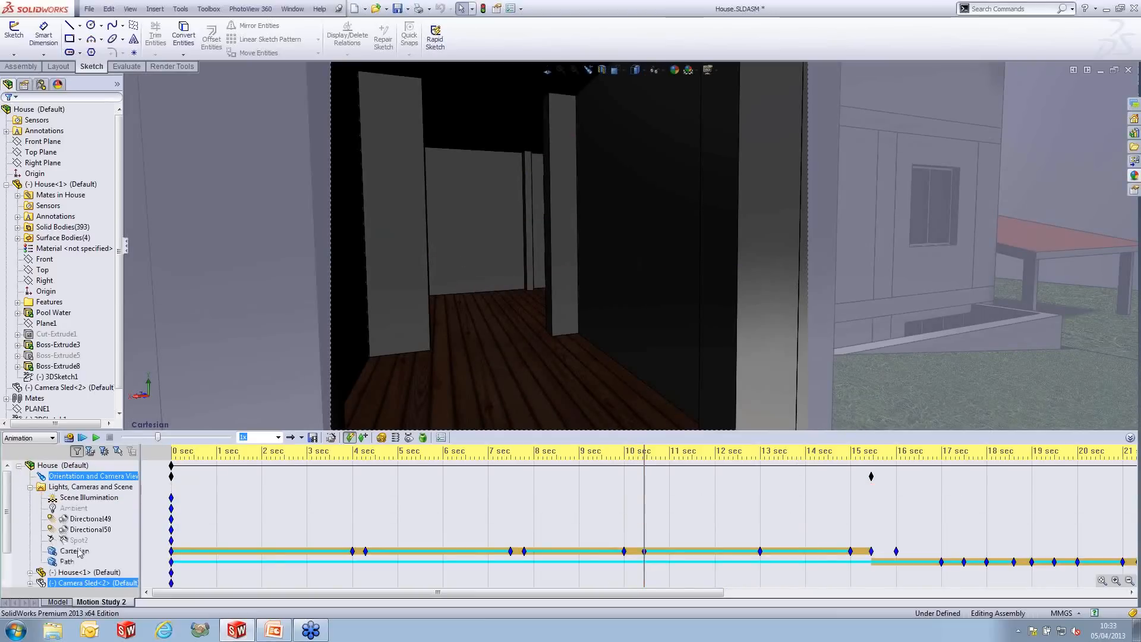
{"action": "right_click", "coordinate": [79, 541]}
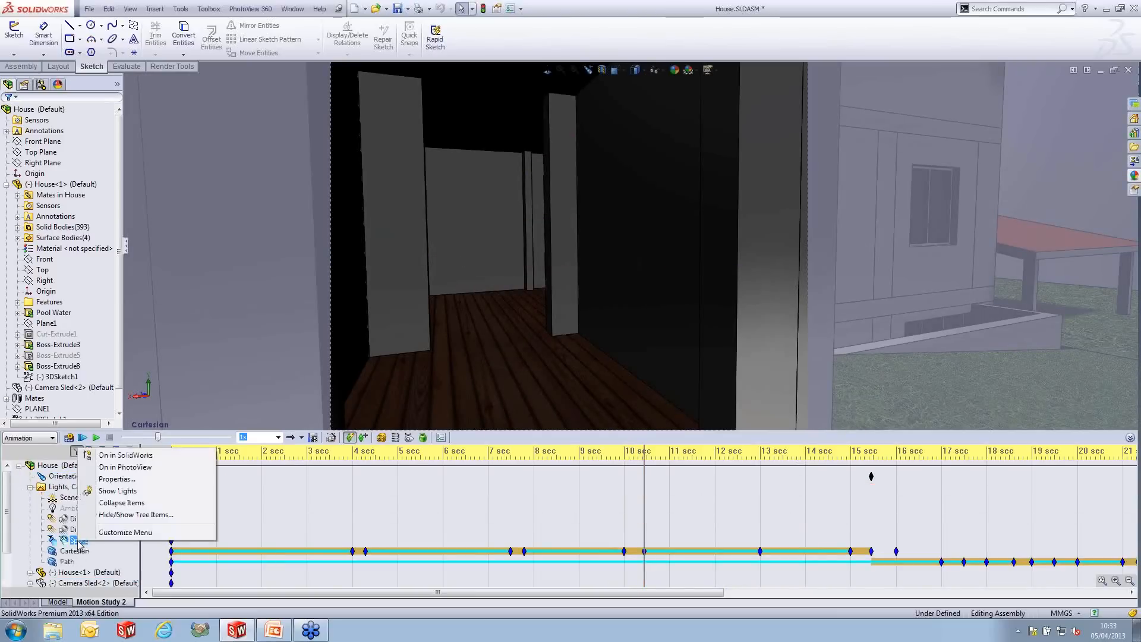
{"action": "left_click", "coordinate": [168, 458]}
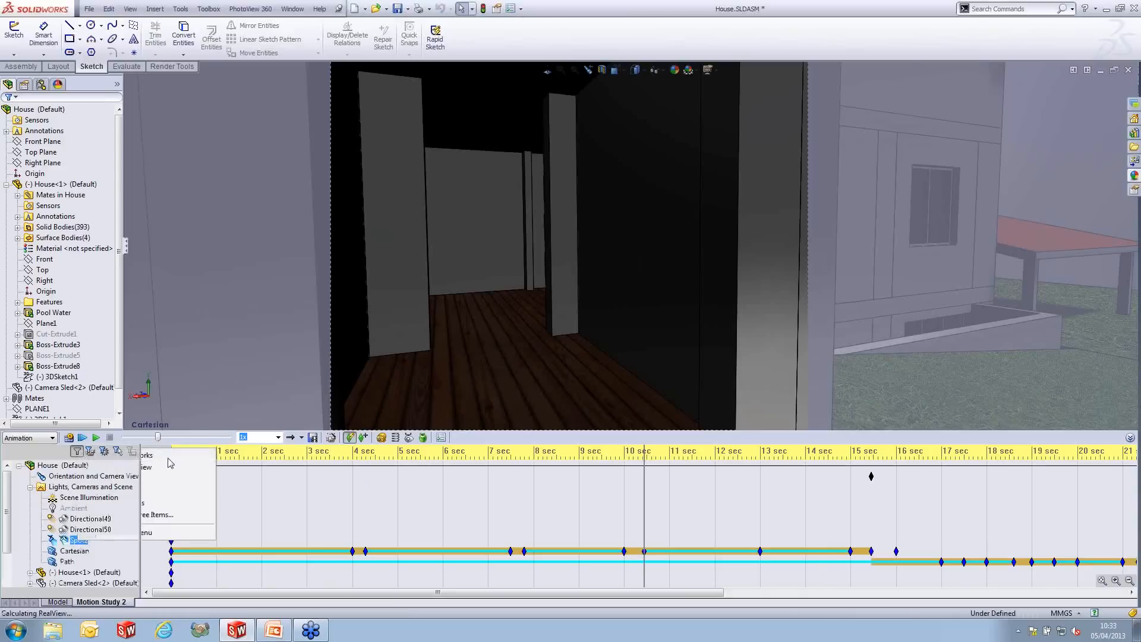
Place Spot2's starting key at 10 seconds, so the light's switch-on runs only from 10 to about 10.5 seconds
{"action": "left_click", "coordinate": [171, 541]}
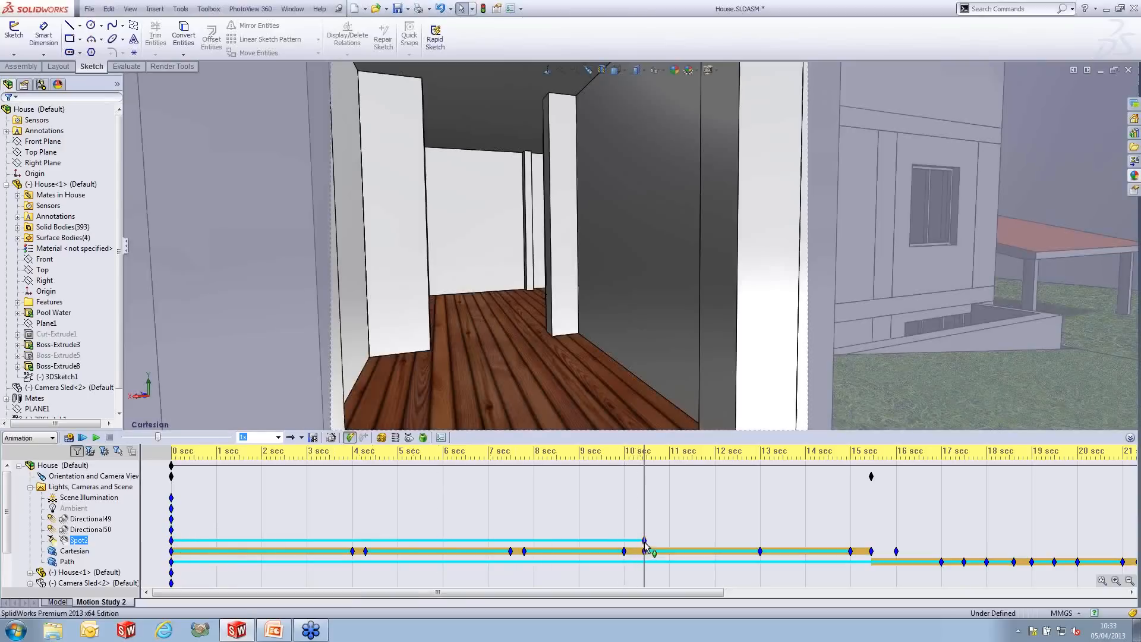
{"action": "mouse_move", "coordinate": [646, 545]}
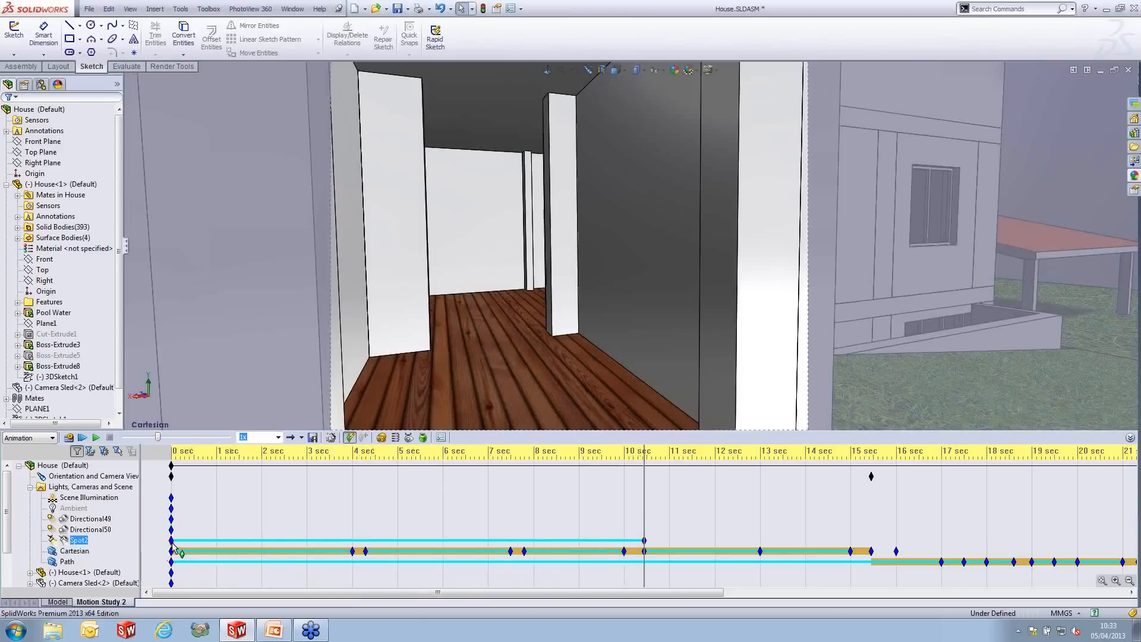
{"action": "left_click_drag", "start_coordinate": [172, 543], "coordinate": [258, 546]}
{"action": "left_click_drag", "start_coordinate": [622, 550], "coordinate": [643, 549]}
{"action": "left_click", "coordinate": [635, 521]}
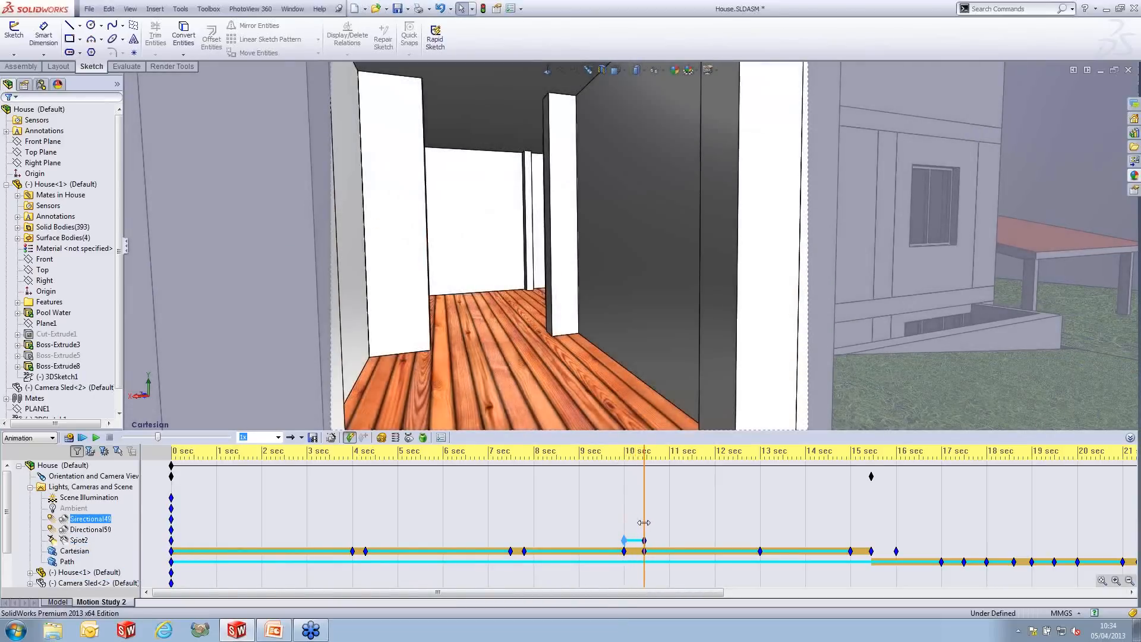
Set the interpolation mode of Spot2's 10.5-second key to Snap
{"action": "left_click", "coordinate": [643, 540]}
{"action": "right_click", "coordinate": [643, 541]}
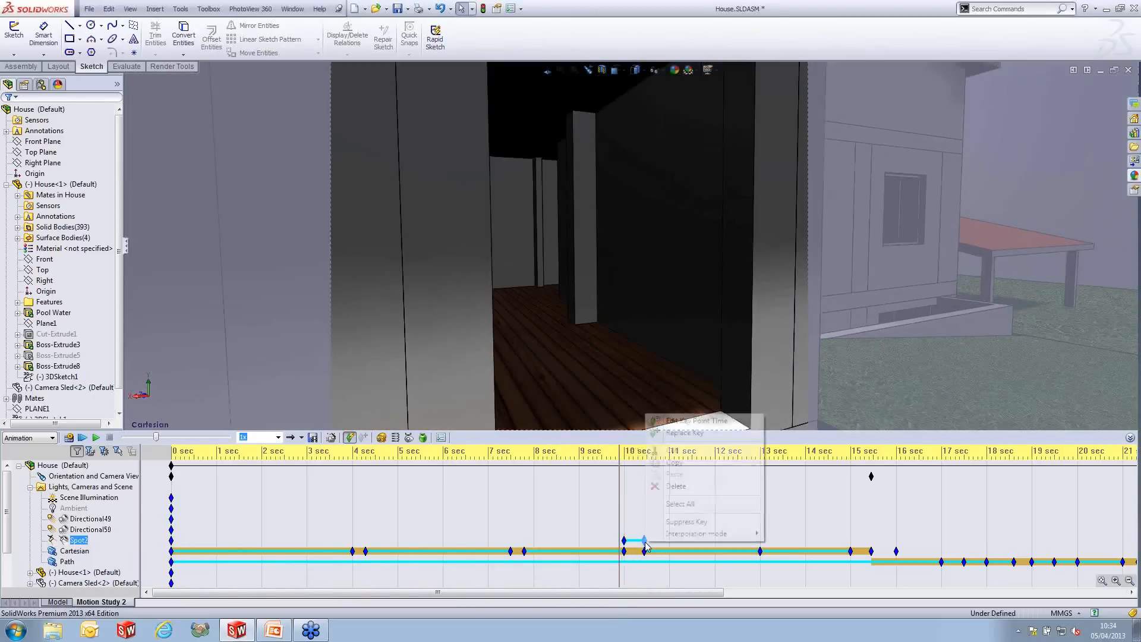
{"action": "mouse_move", "coordinate": [720, 535]}
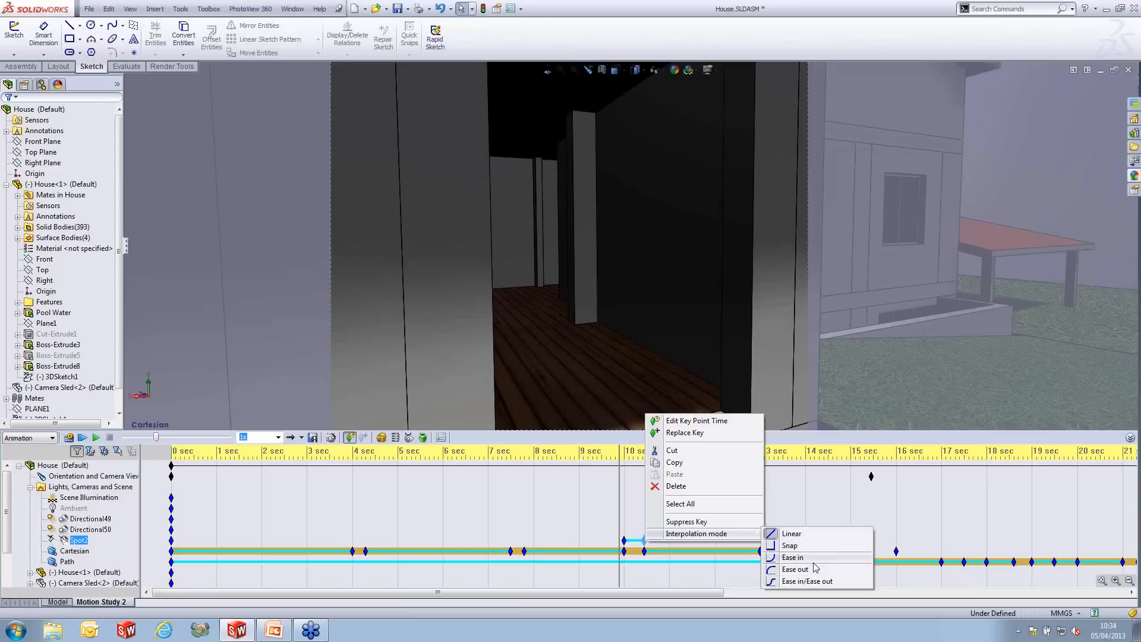
{"action": "left_click", "coordinate": [796, 545]}
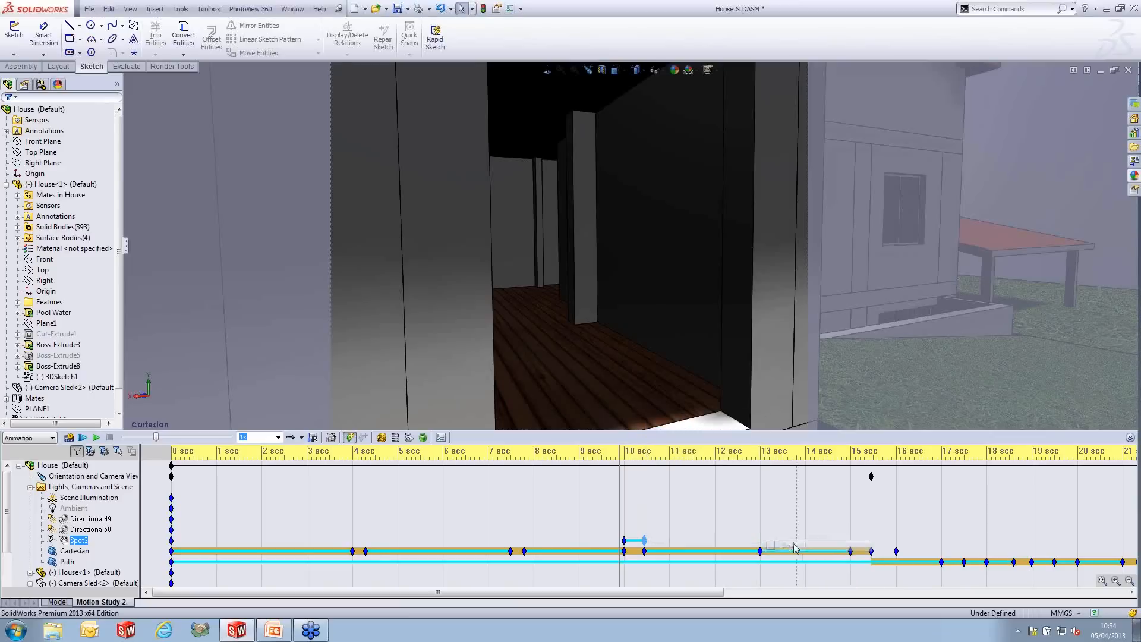
Scrub across Spot2's snap key to check the light change, and move that key to about 10.3 seconds
{"action": "left_click", "coordinate": [624, 515]}
{"action": "left_click_drag", "start_coordinate": [625, 513], "coordinate": [646, 517]}
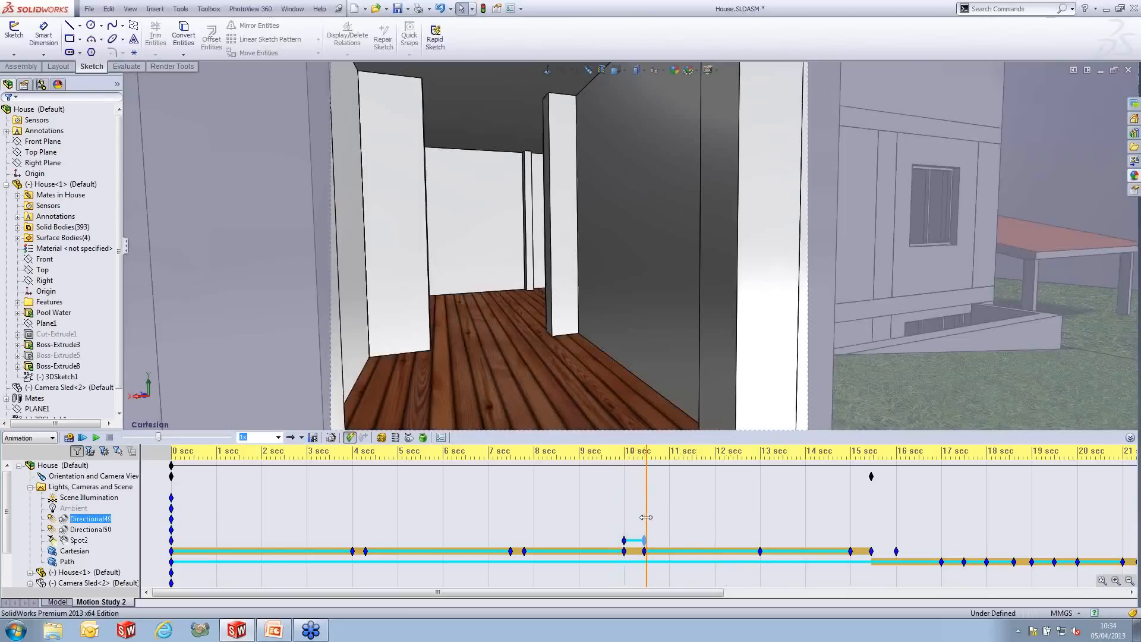
{"action": "left_click", "coordinate": [645, 530]}
{"action": "left_click", "coordinate": [644, 541]}
{"action": "left_click", "coordinate": [637, 520]}
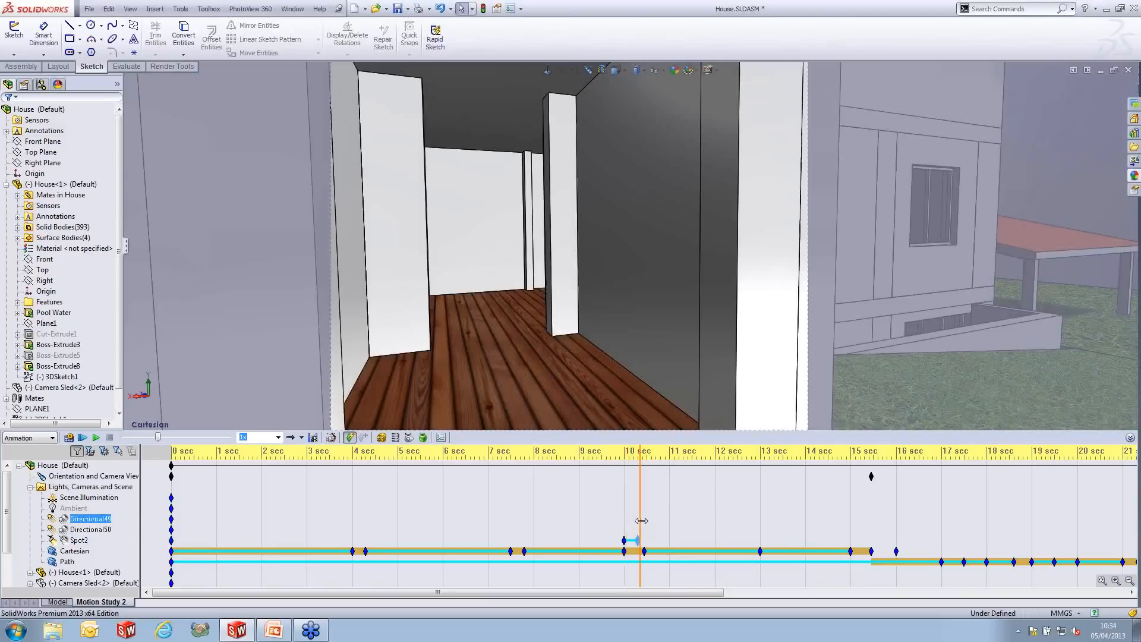
Play the motion study to check the Spot2 lighting along both cameras, stop it, and return to the timeline's start
{"action": "left_click_drag", "start_coordinate": [637, 520], "coordinate": [555, 522]}
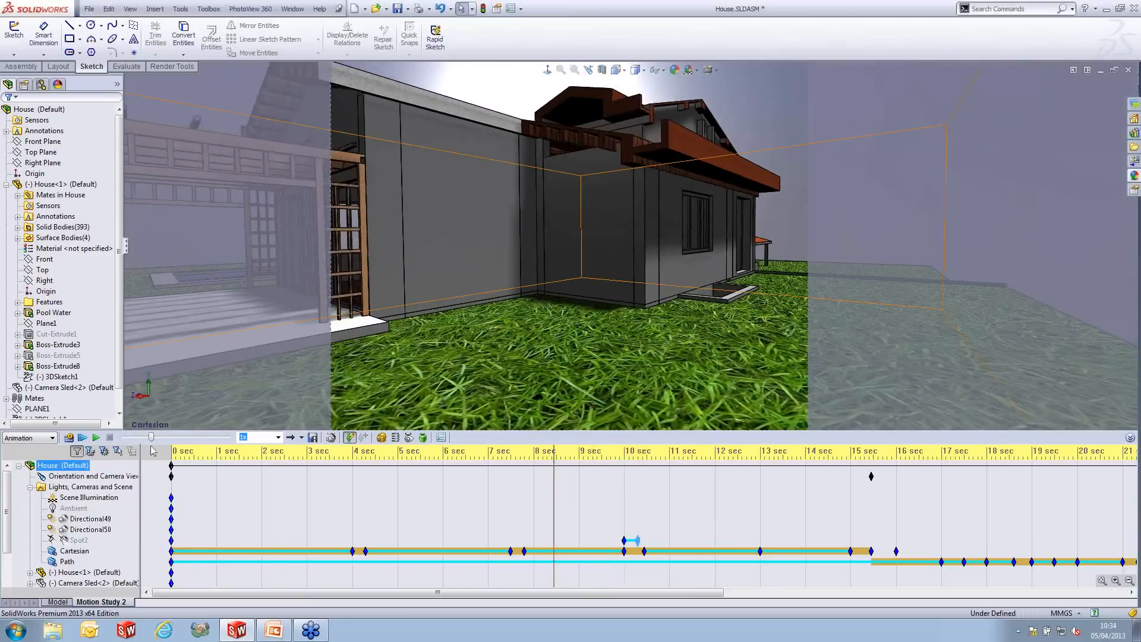
{"action": "left_click", "coordinate": [96, 437]}
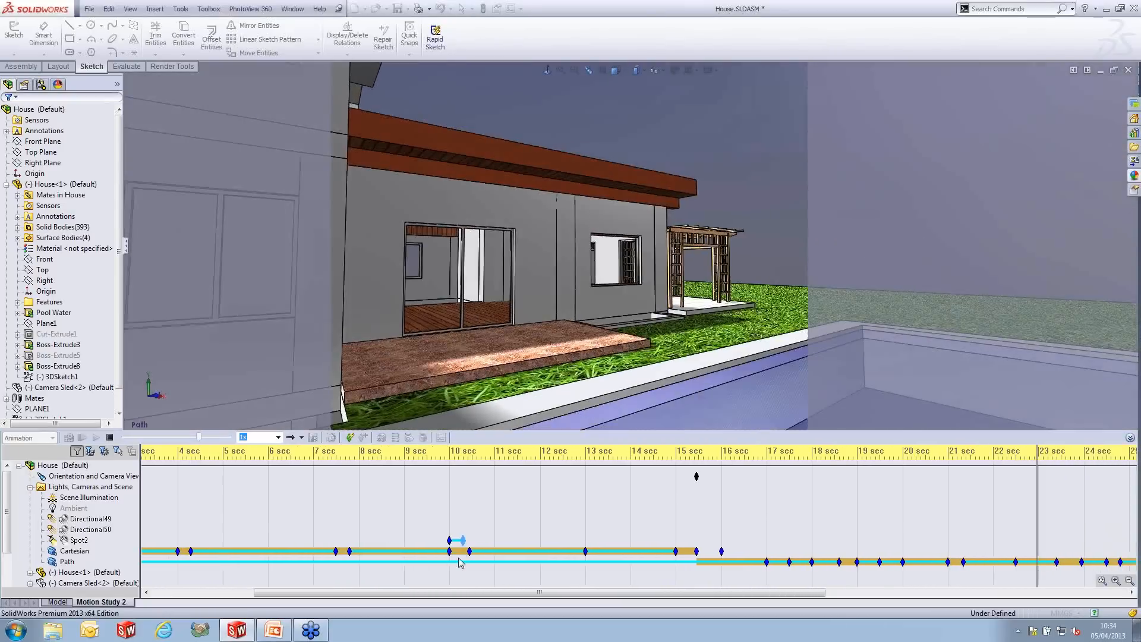
{"action": "left_click", "coordinate": [110, 438]}
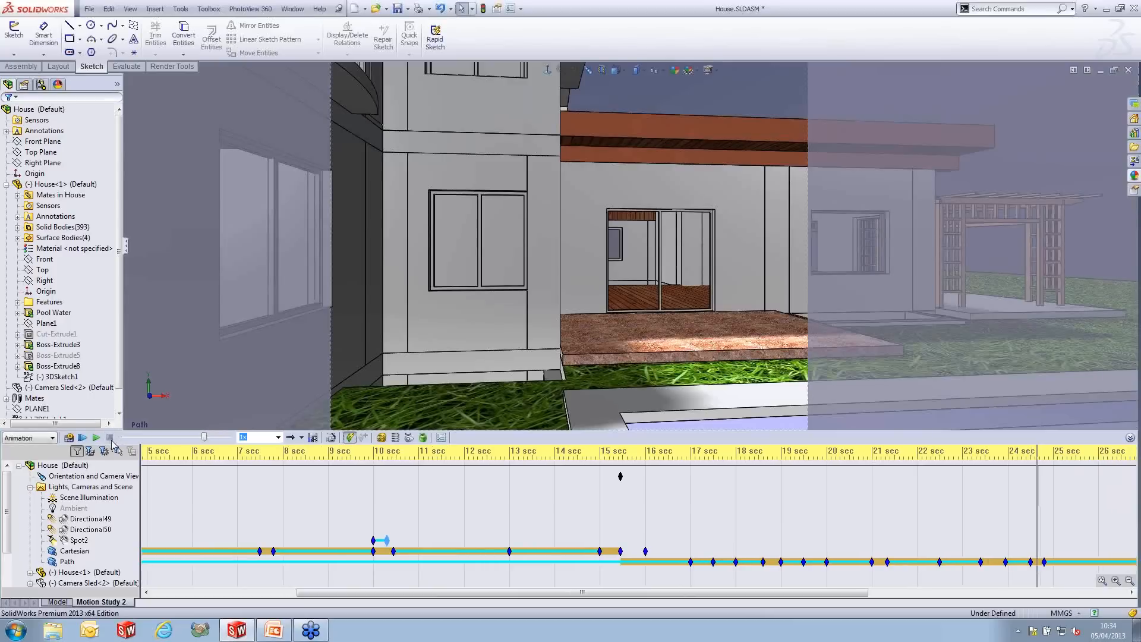
{"action": "left_click", "coordinate": [95, 582]}
{"action": "left_click_drag", "start_coordinate": [426, 594], "coordinate": [219, 602]}
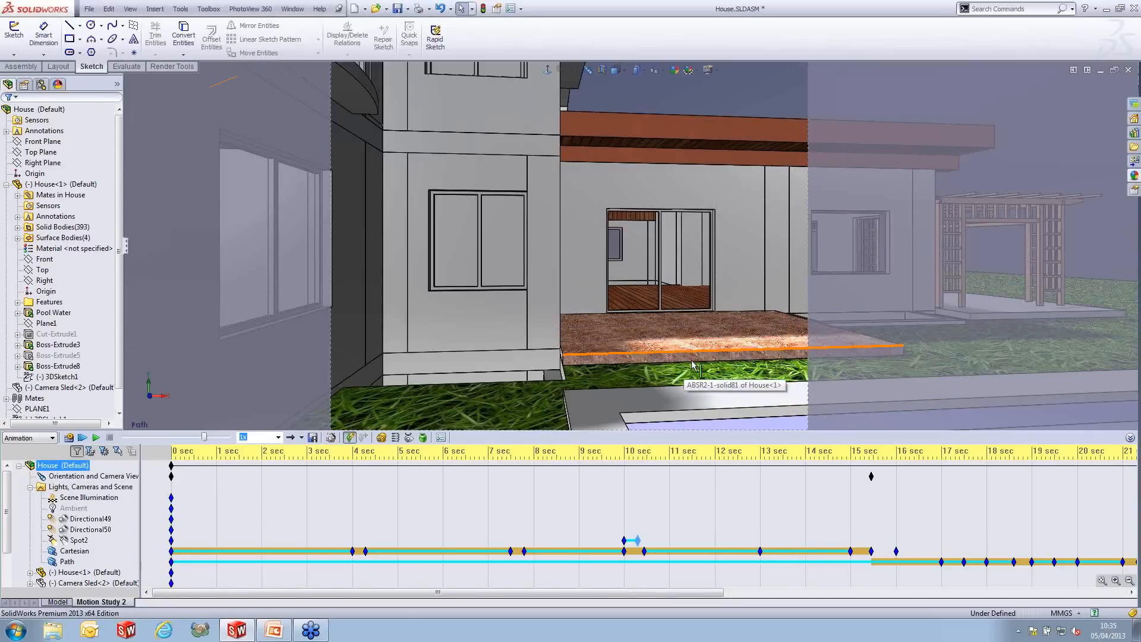
Switch to the PowerPoint slide show of Walkthrough.pptx and show the closing "Thank you for watching!" slide
{"action": "mouse_move", "coordinate": [1136, 243]}
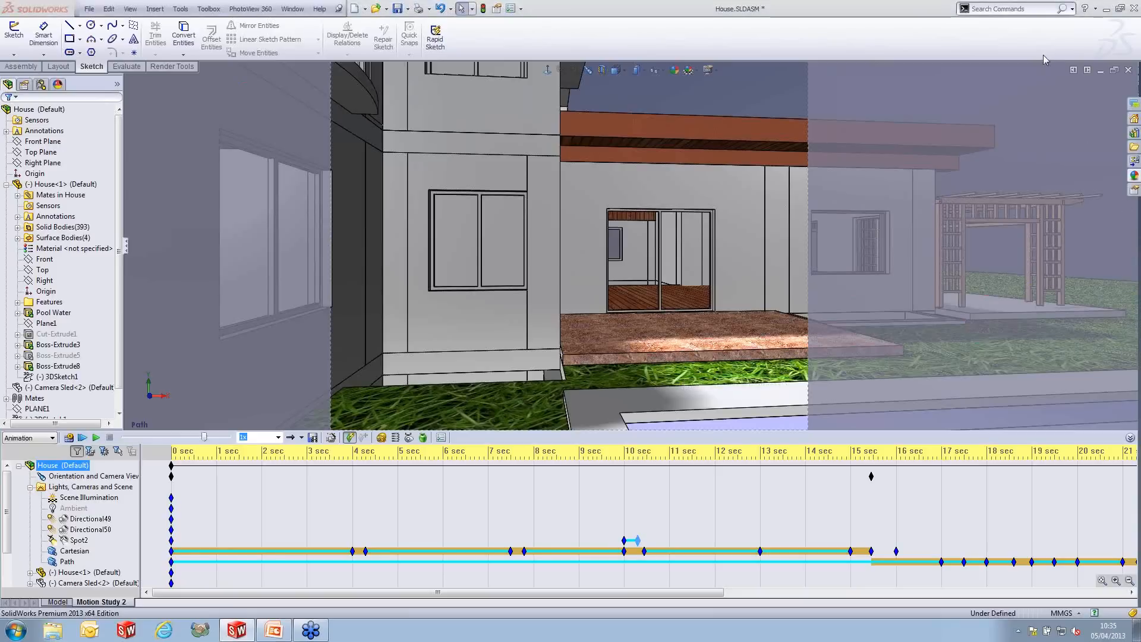
{"action": "left_click", "coordinate": [277, 630]}
{"action": "left_click", "coordinate": [610, 321]}
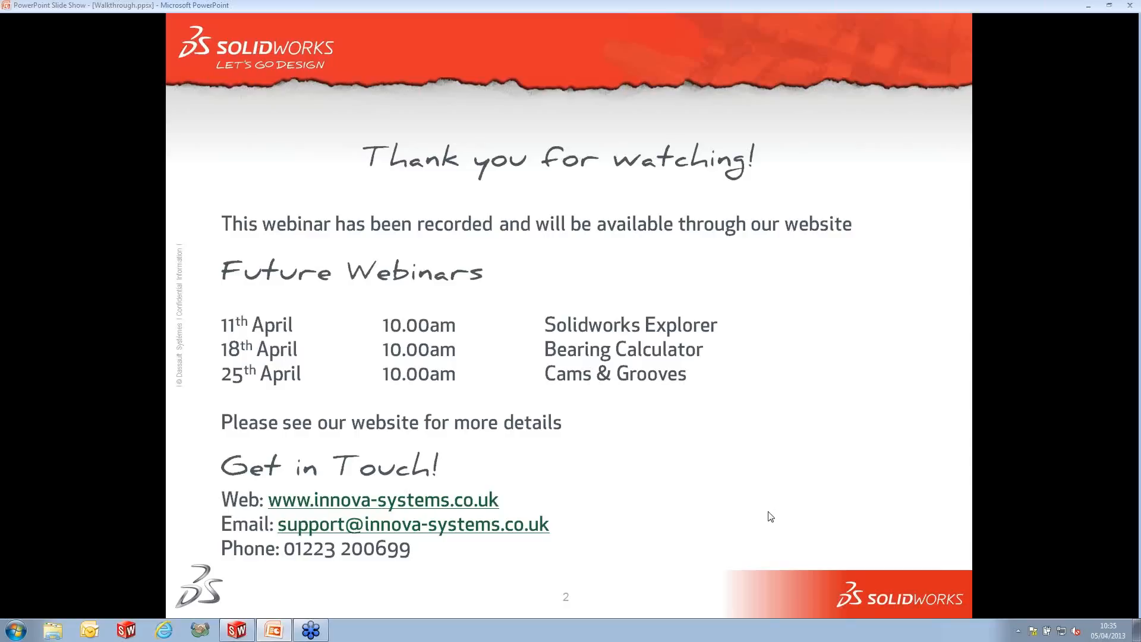
{"action": "left_click", "coordinate": [1041, 54]}
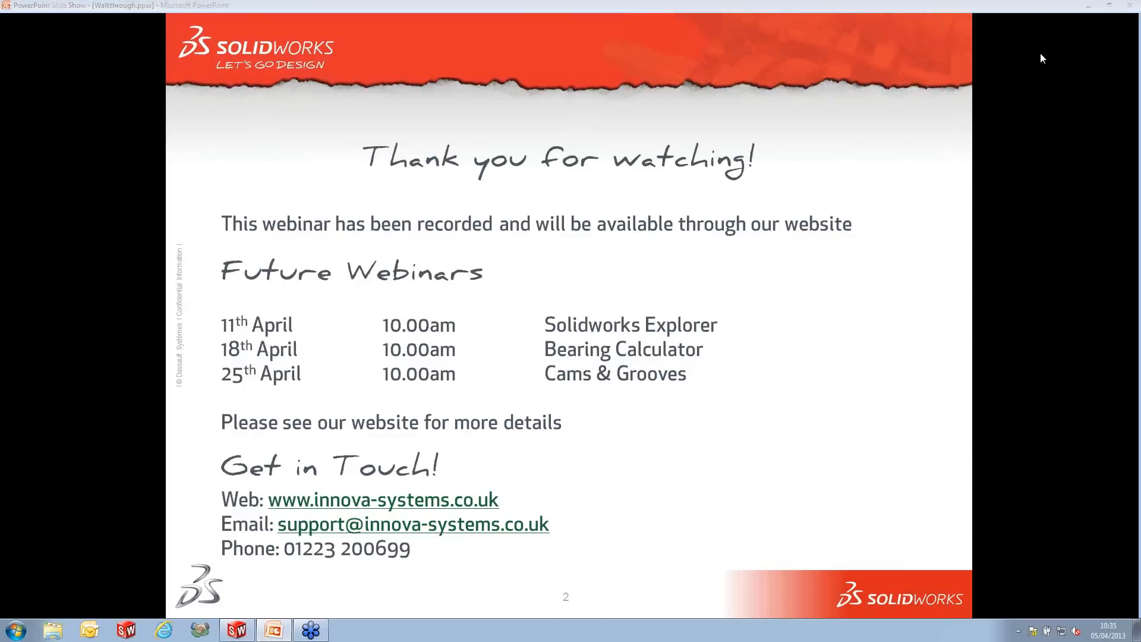